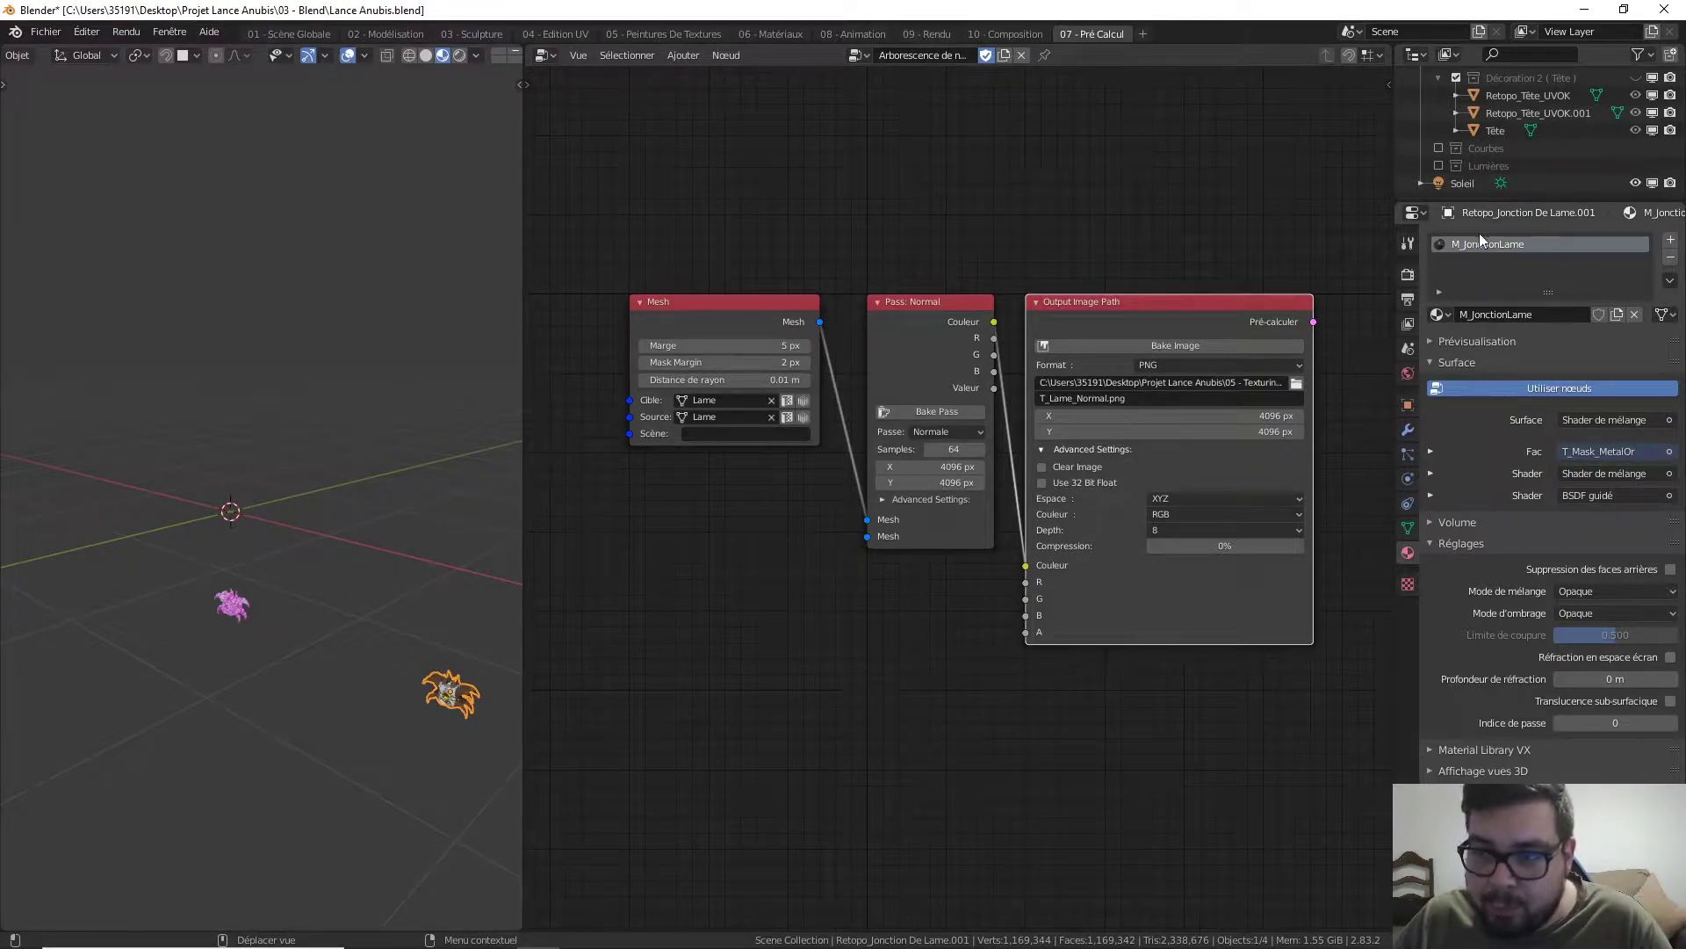
- Clear the Mesh node's target and source objects, and expand the Jonction De Lame collection to check its object names
middle_drag(1209, 275, 1117, 268)
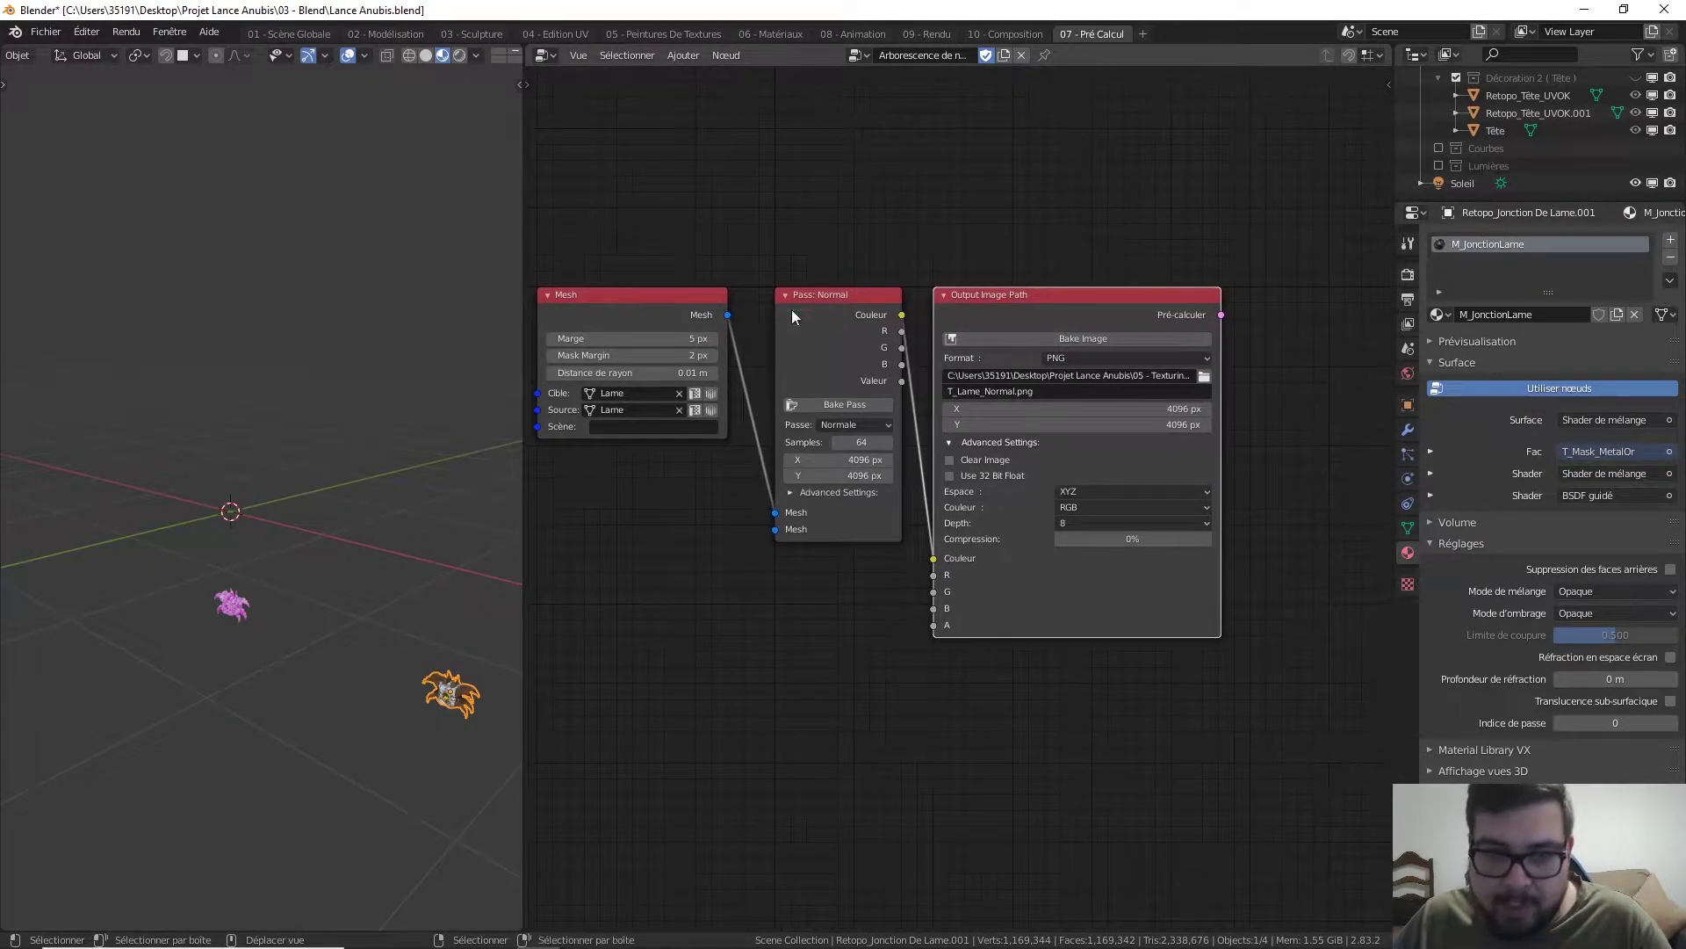
click(679, 393)
click(678, 407)
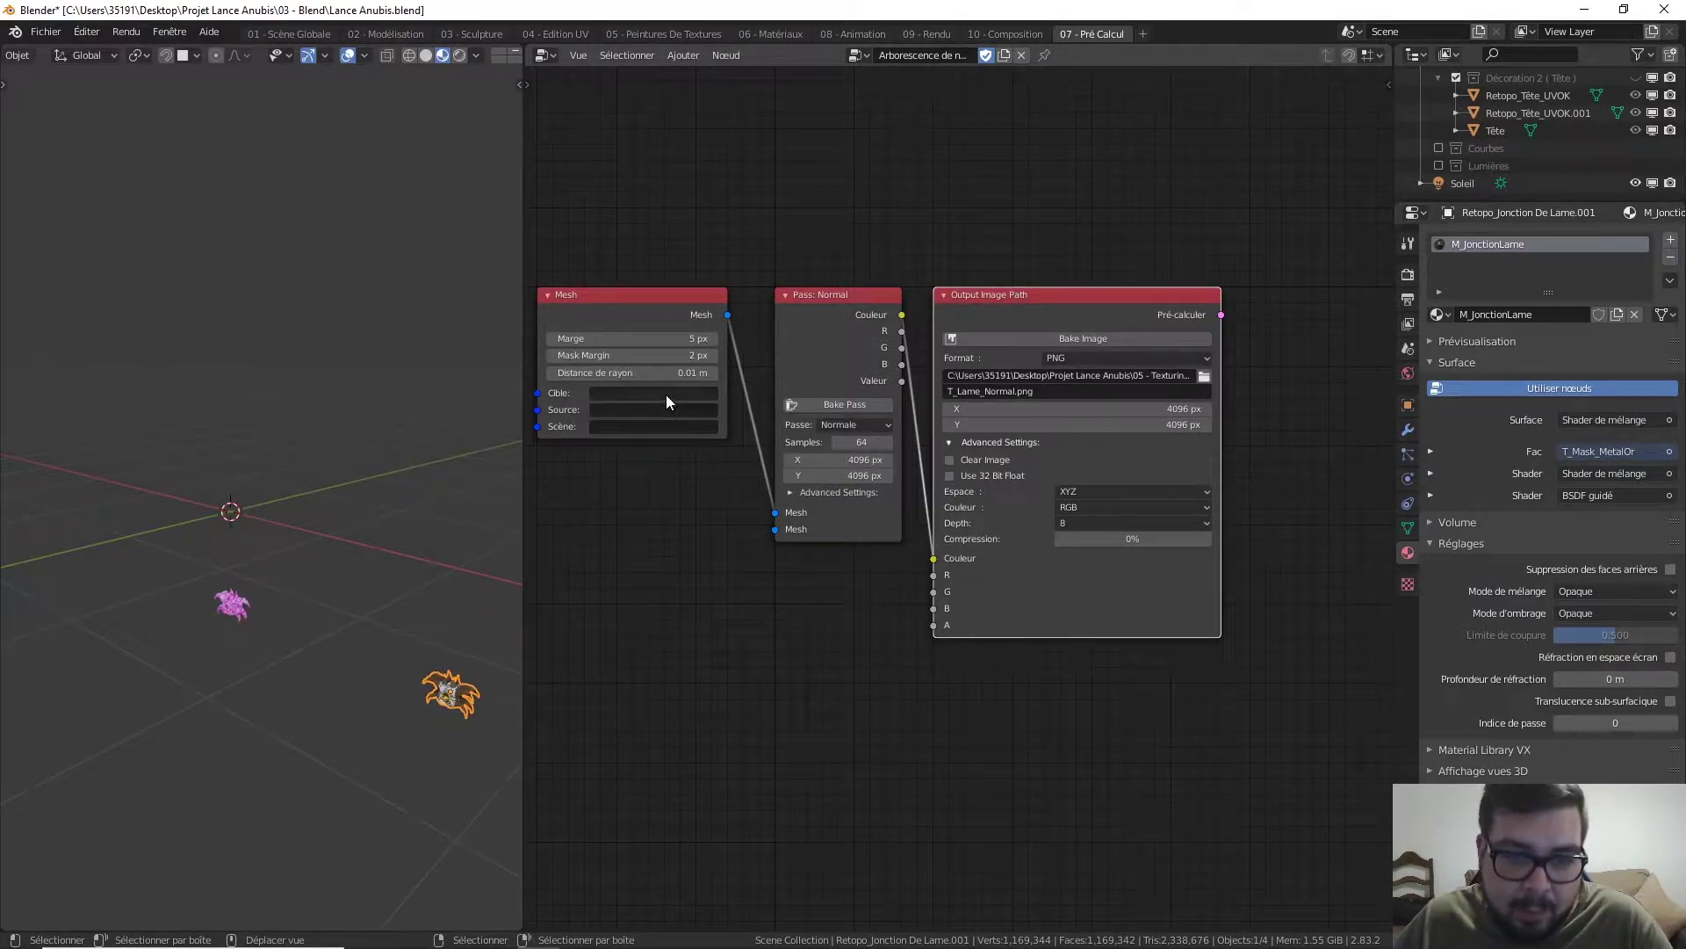
click(667, 393)
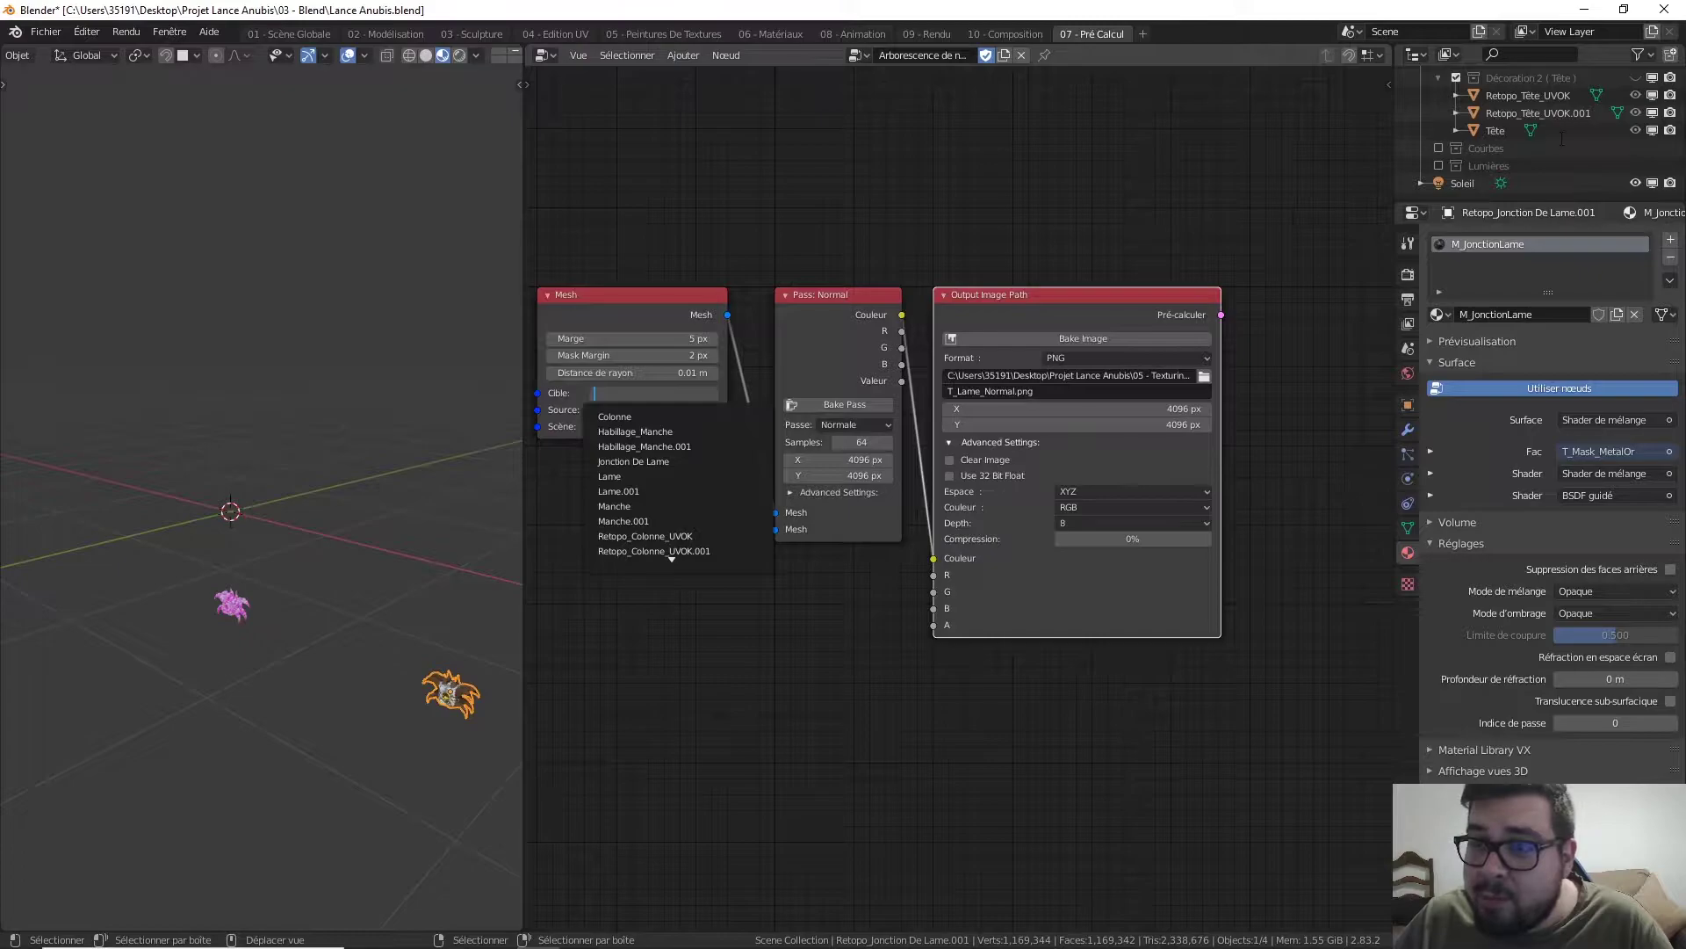
scroll(1489, 171, up, 5)
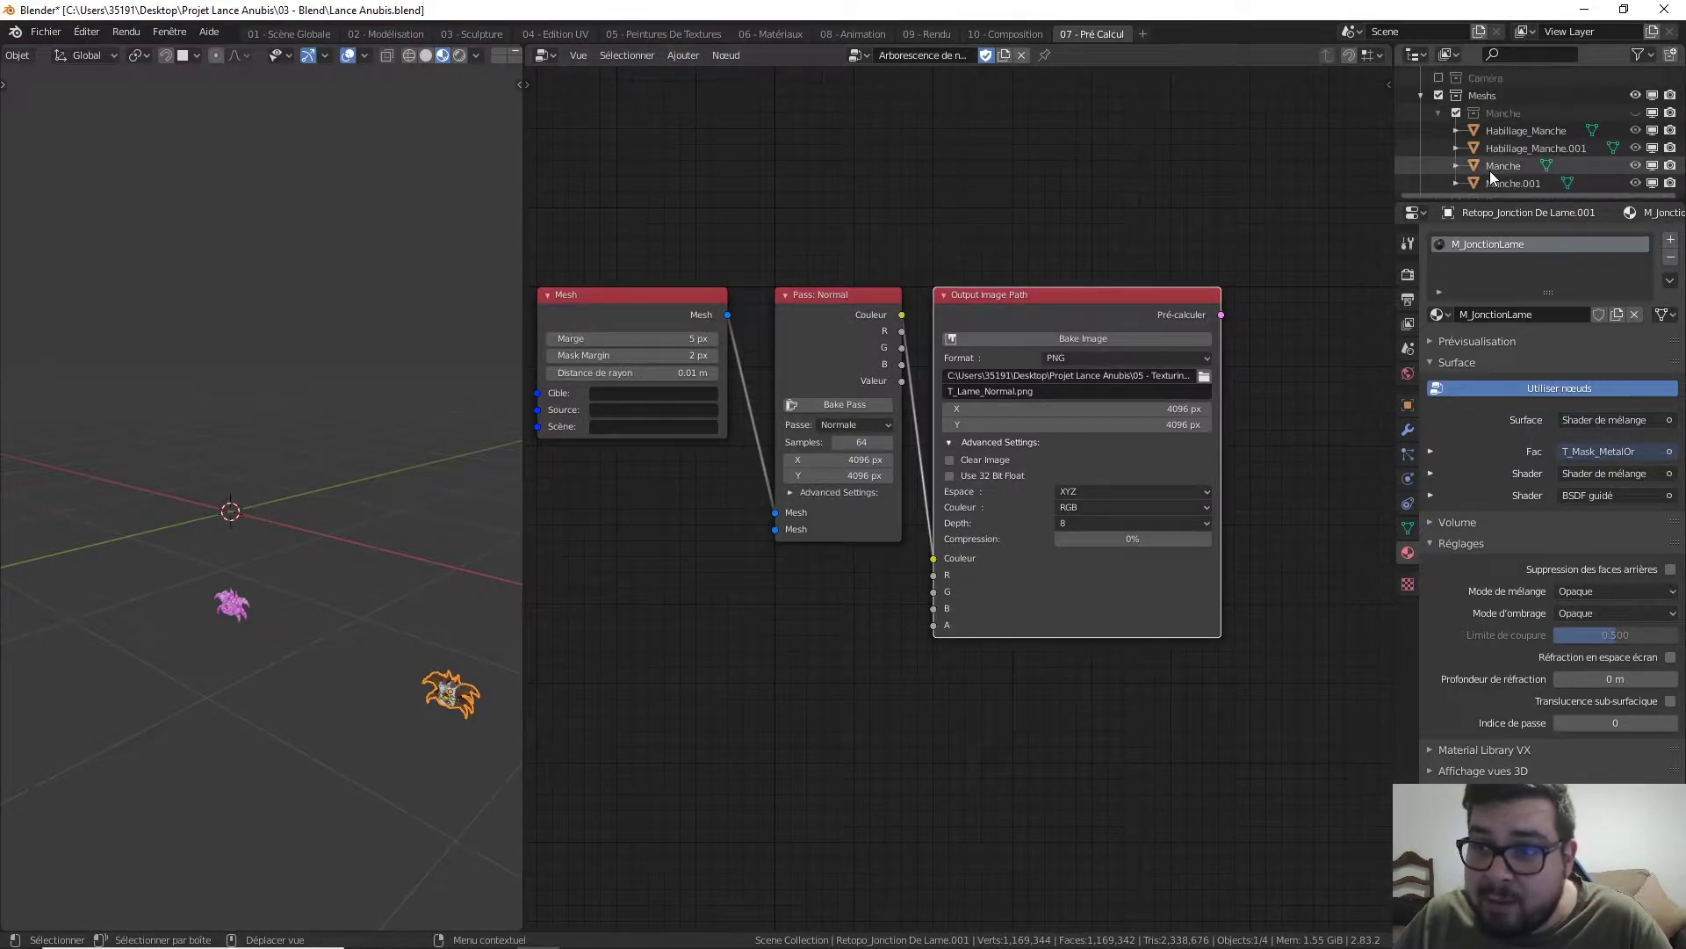
scroll(1490, 170, down, 5)
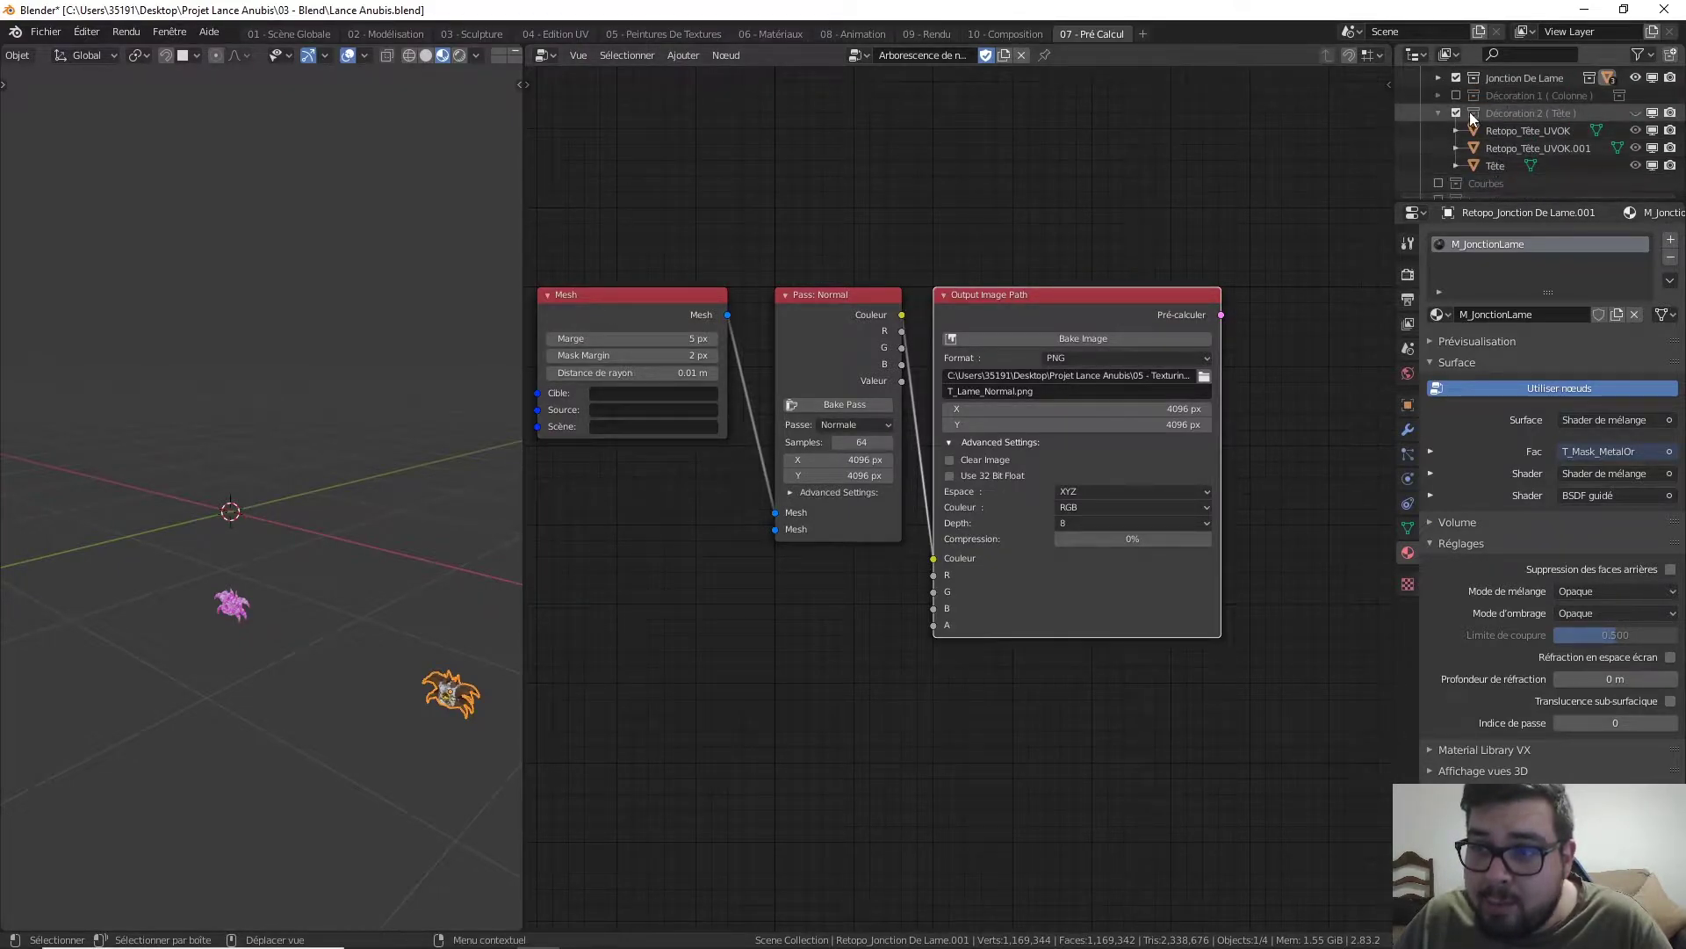
click(1438, 78)
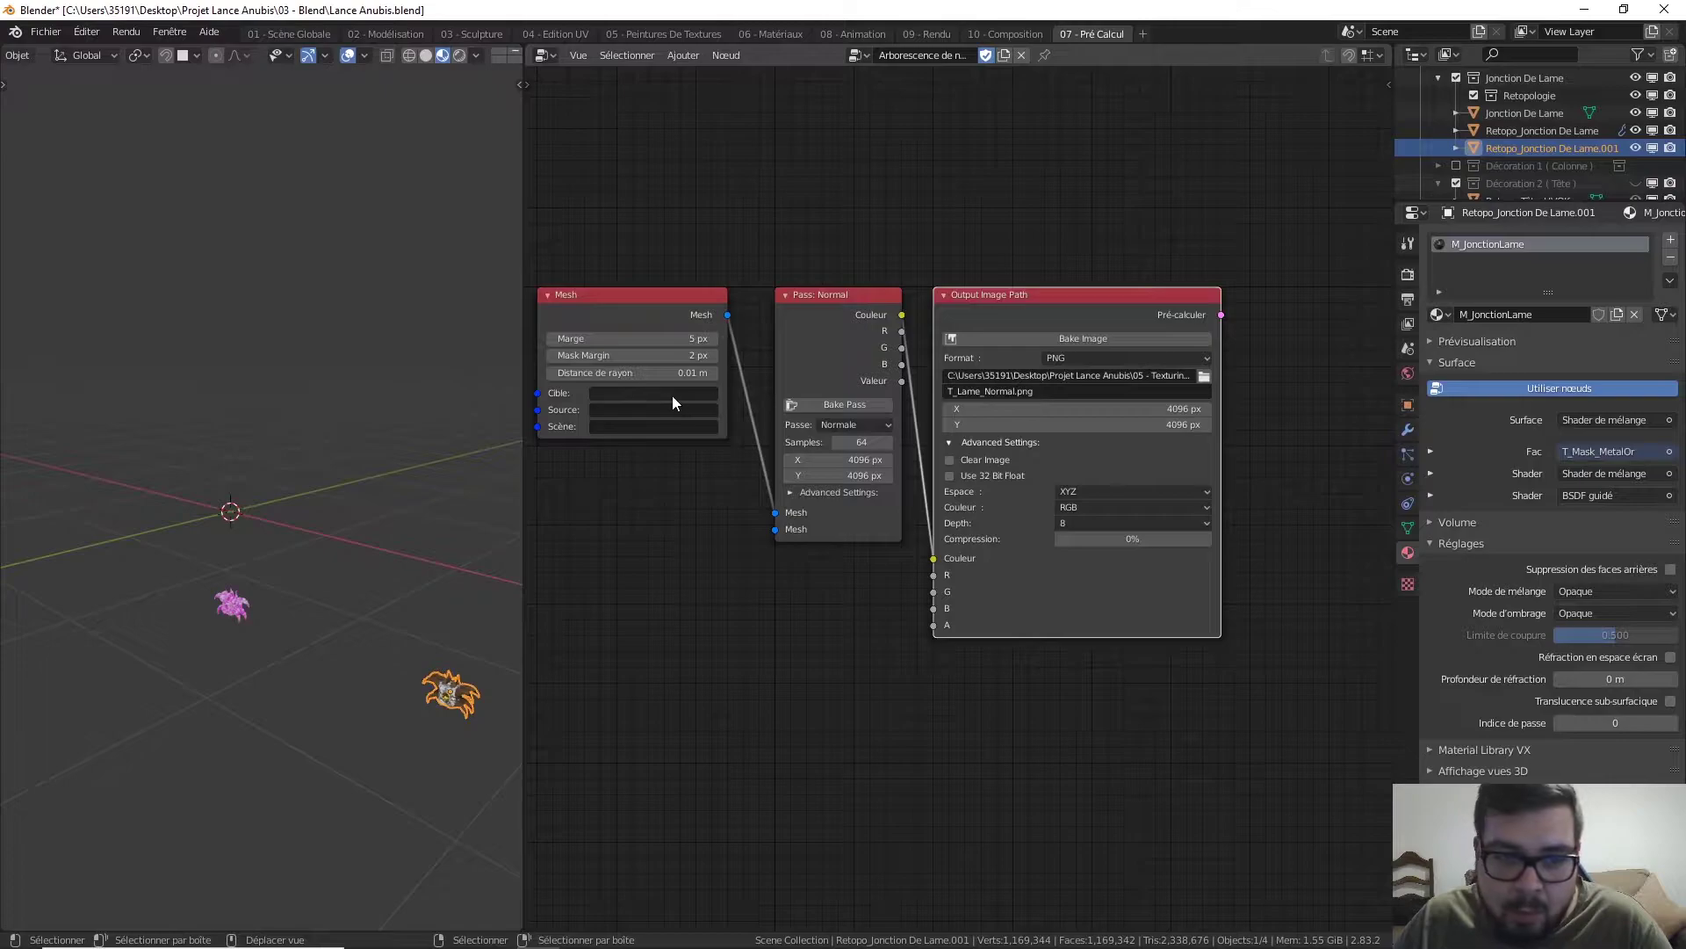
- Set both the target and the source of the Mesh node to Retopo_Jonction De Lame.001
click(650, 394)
scroll(693, 536, down, 3)
click(696, 537)
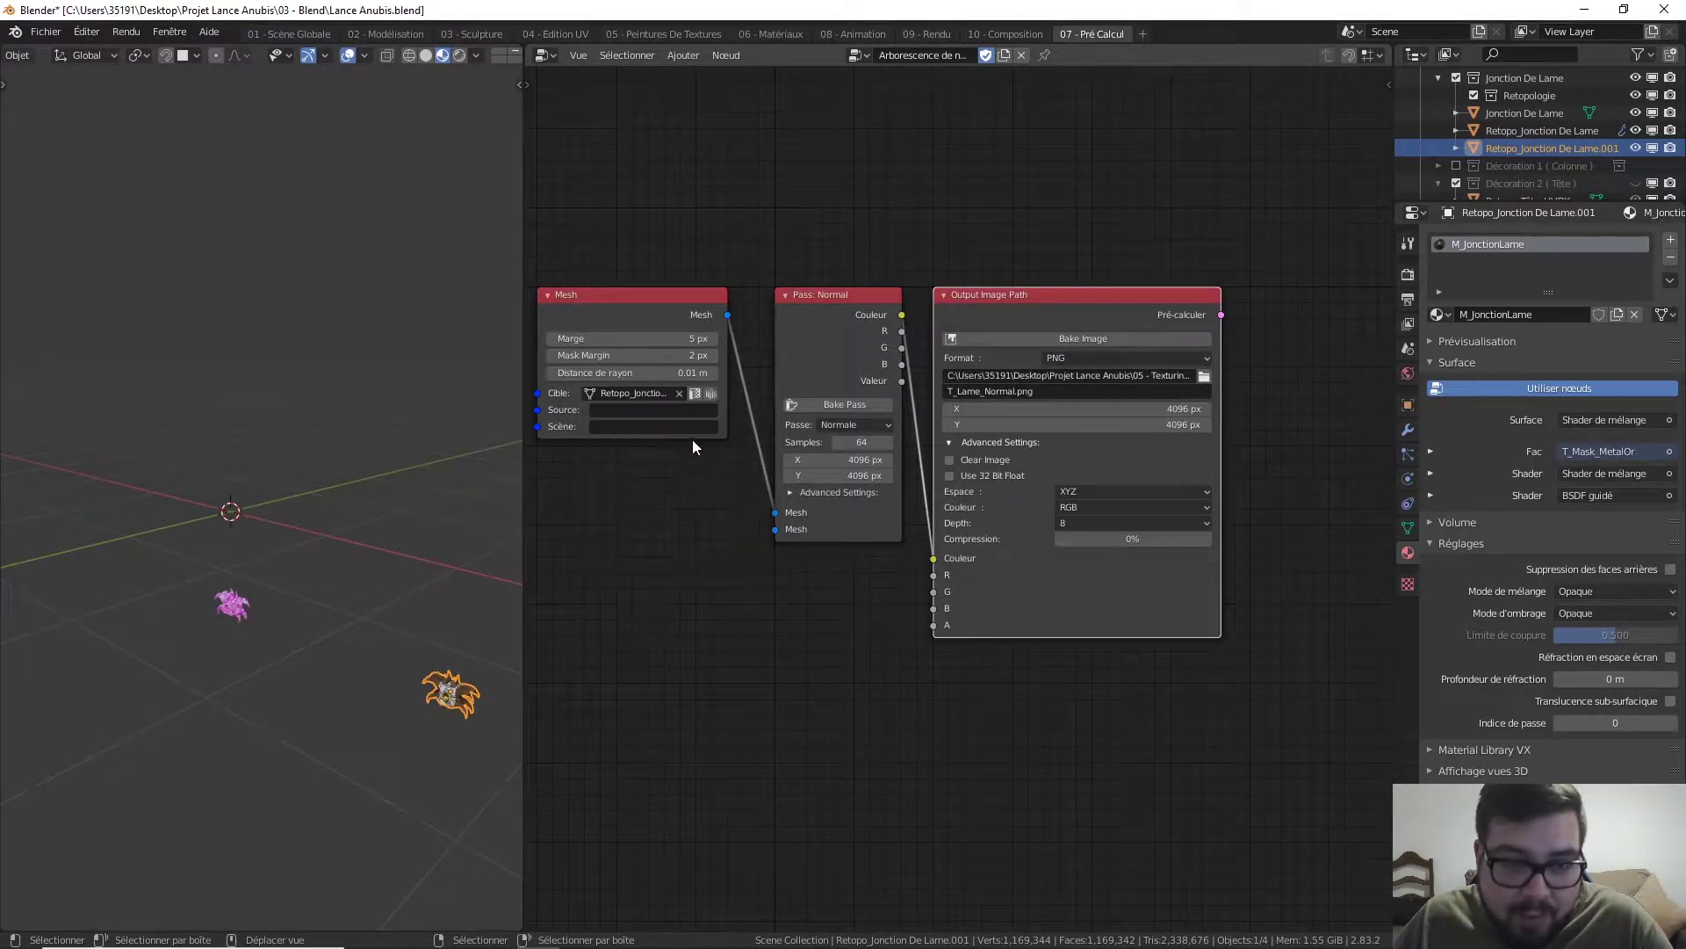
click(644, 410)
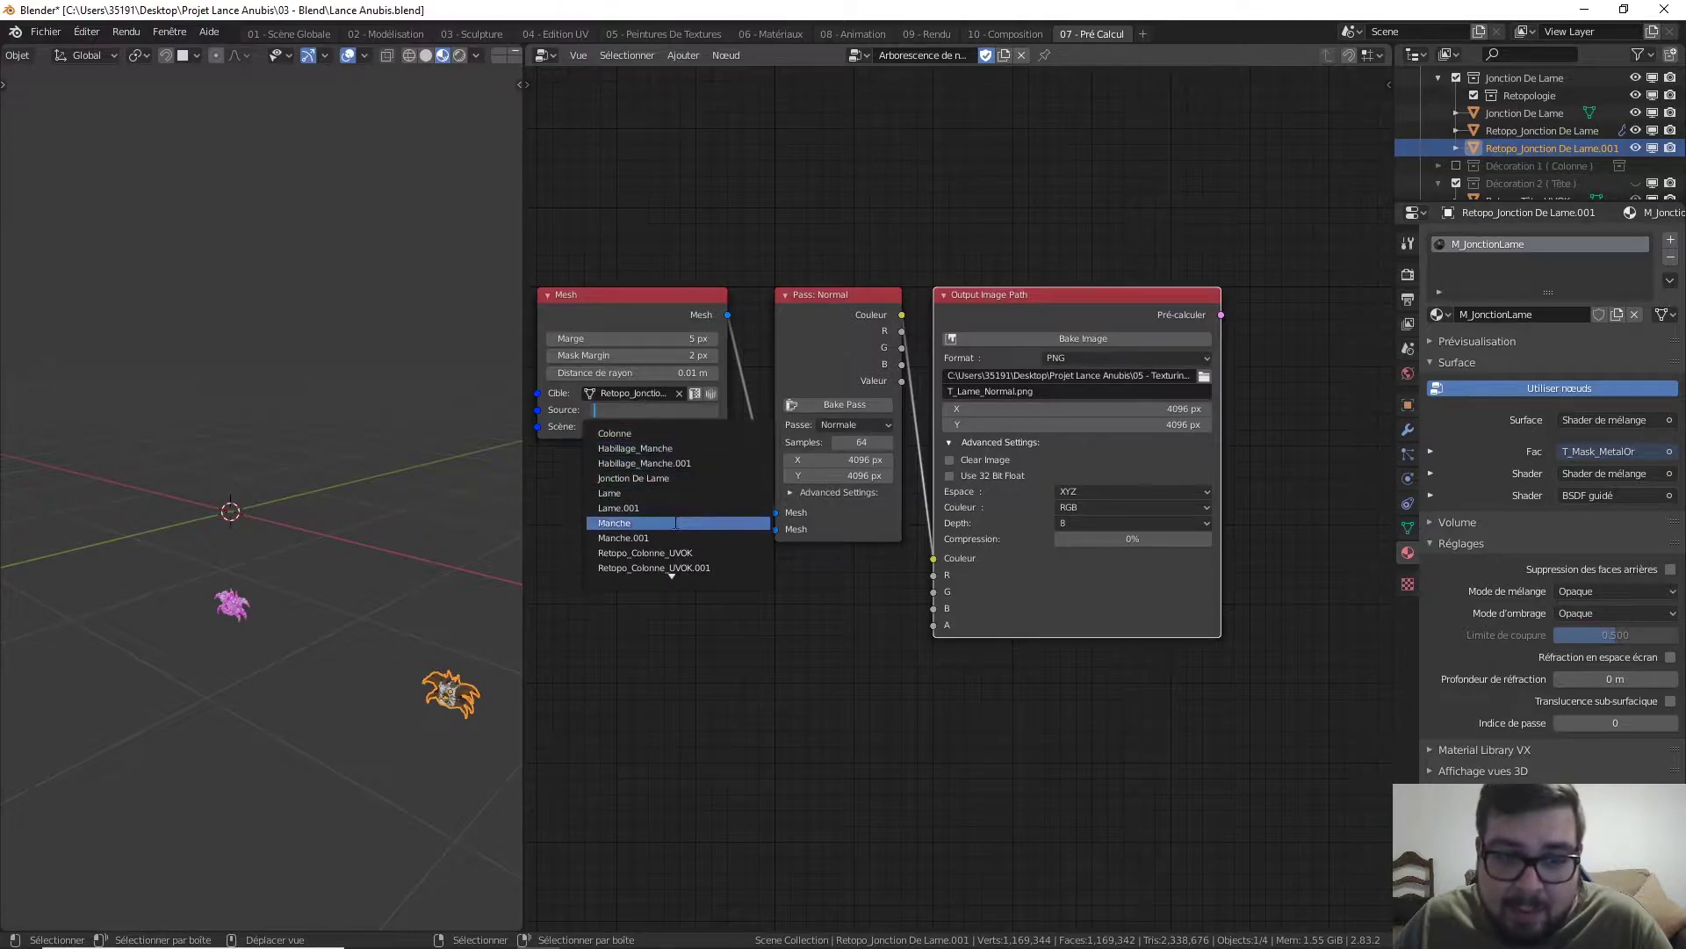
click(720, 552)
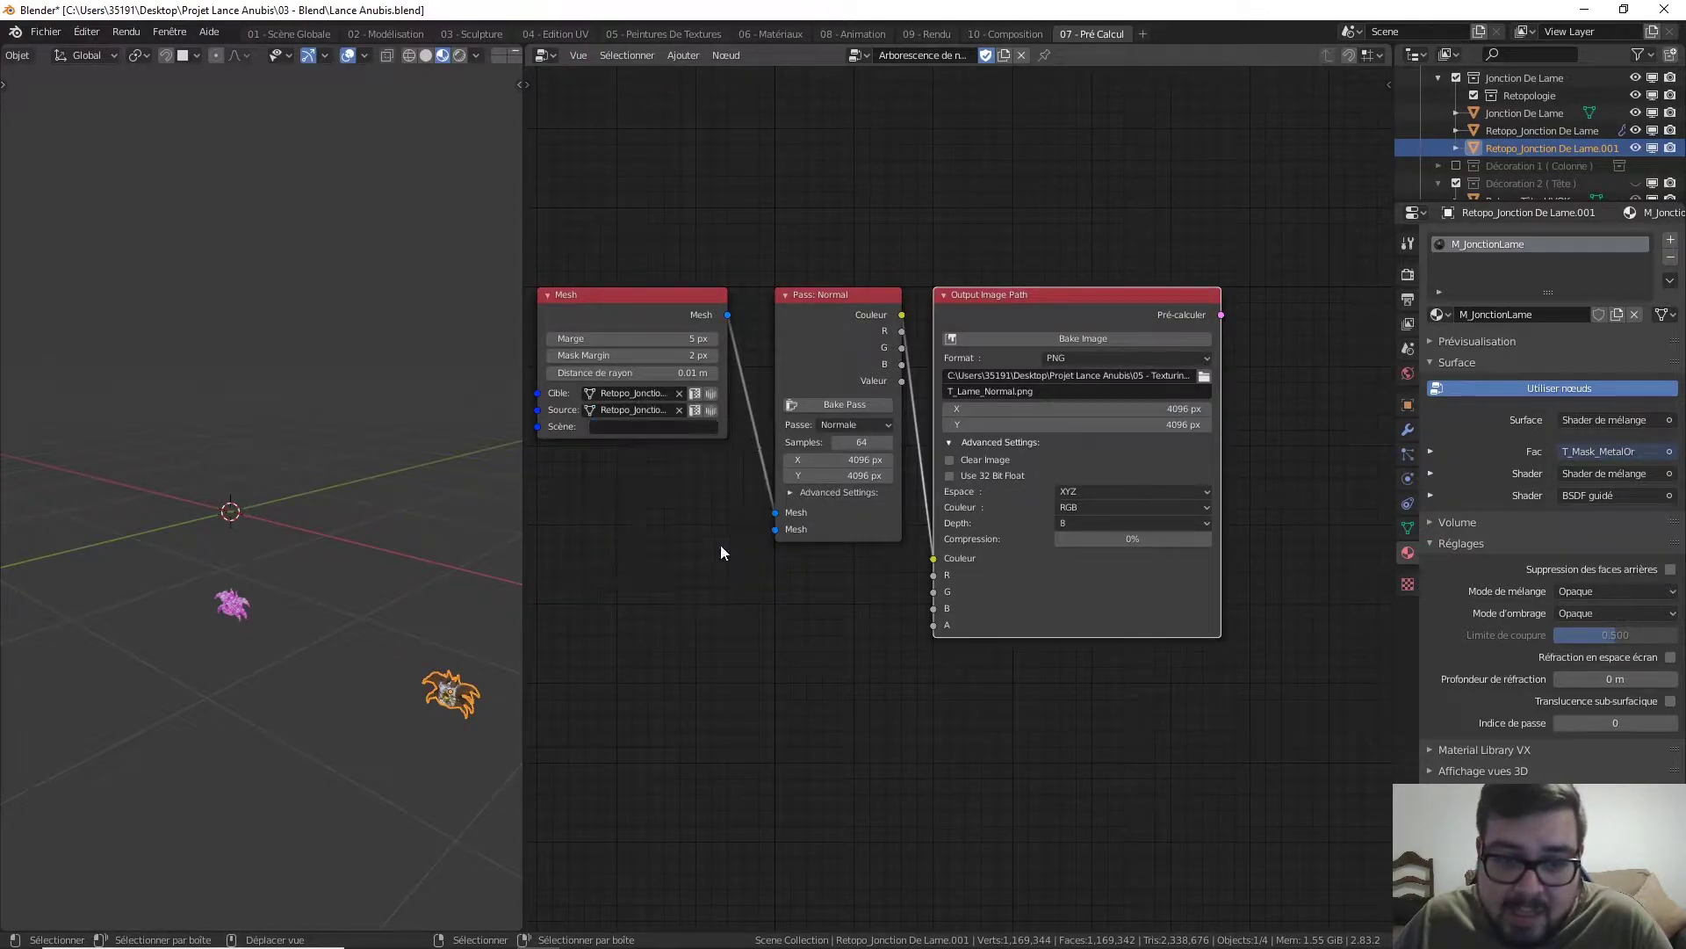
- Set the bake pass to Albedo and rename the output image T_JonctionLame_Albedo.png
click(873, 425)
click(868, 445)
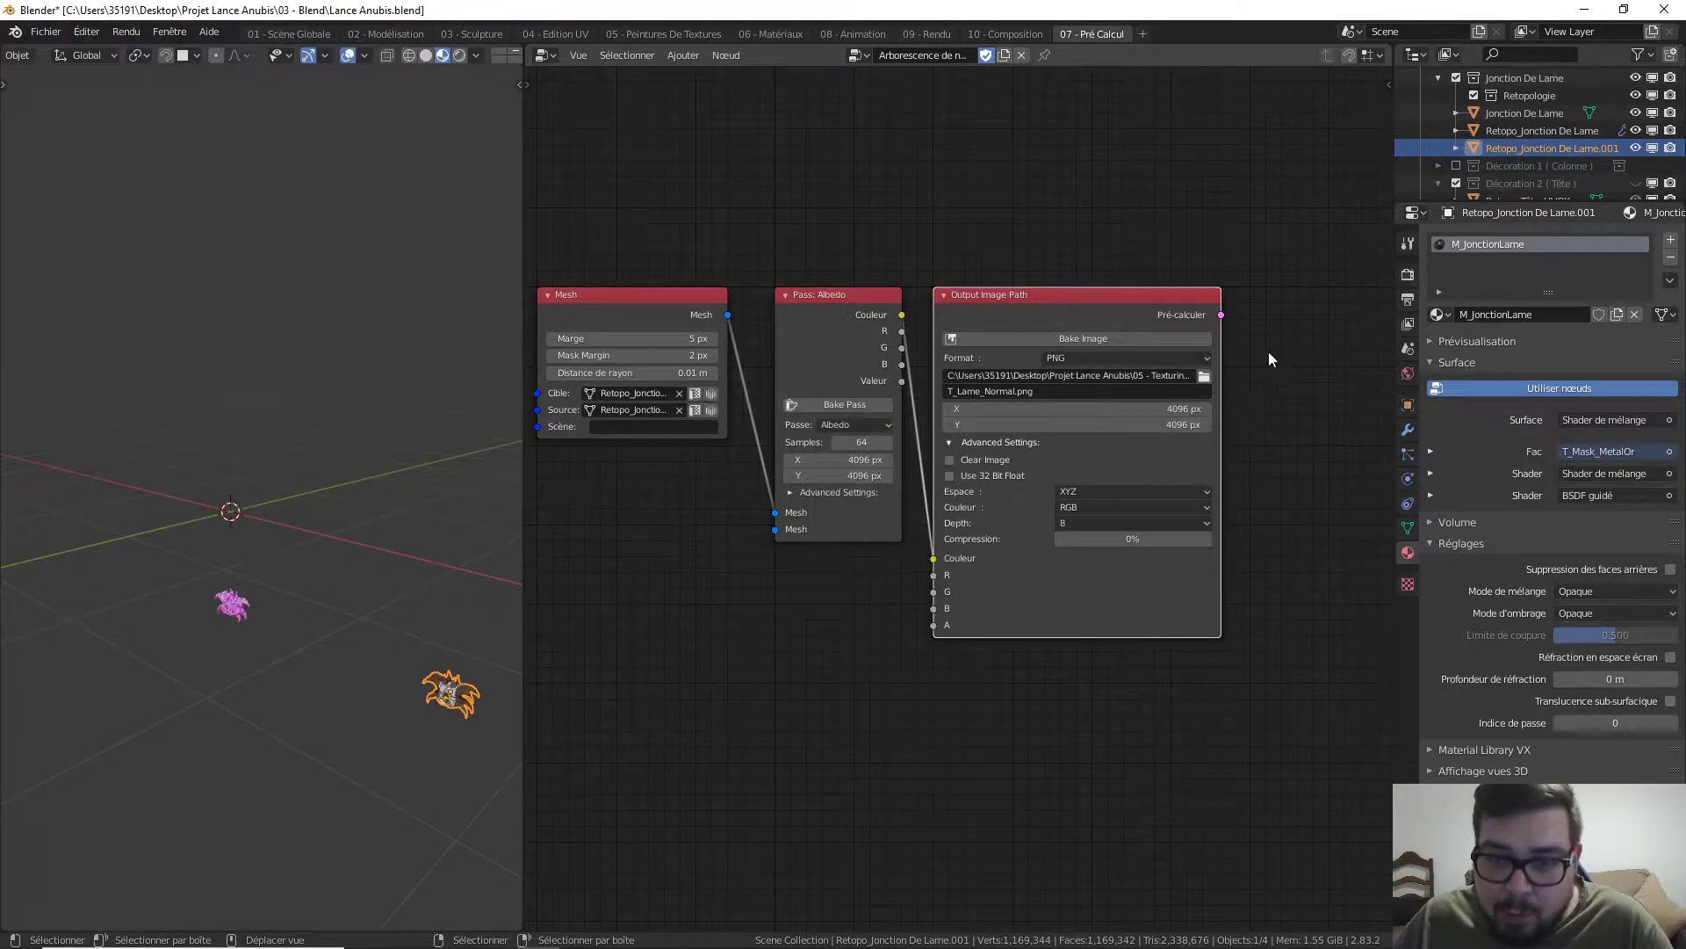
click(1096, 391)
click(1016, 392)
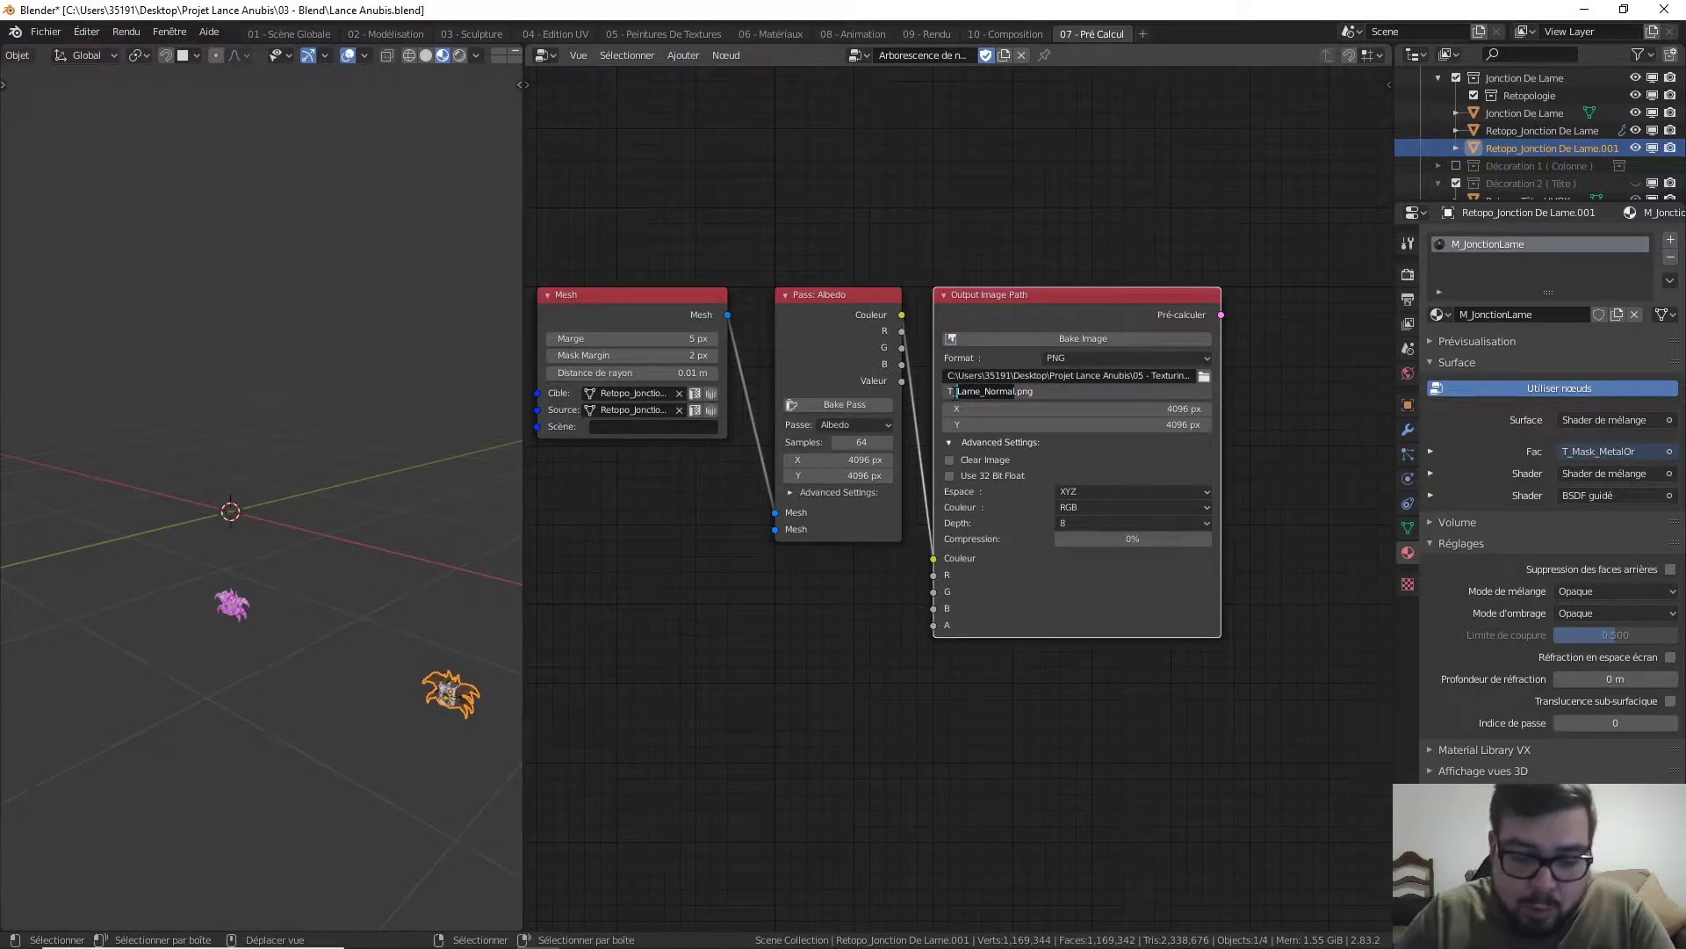
shift+click(957, 393)
text(JonctionL)
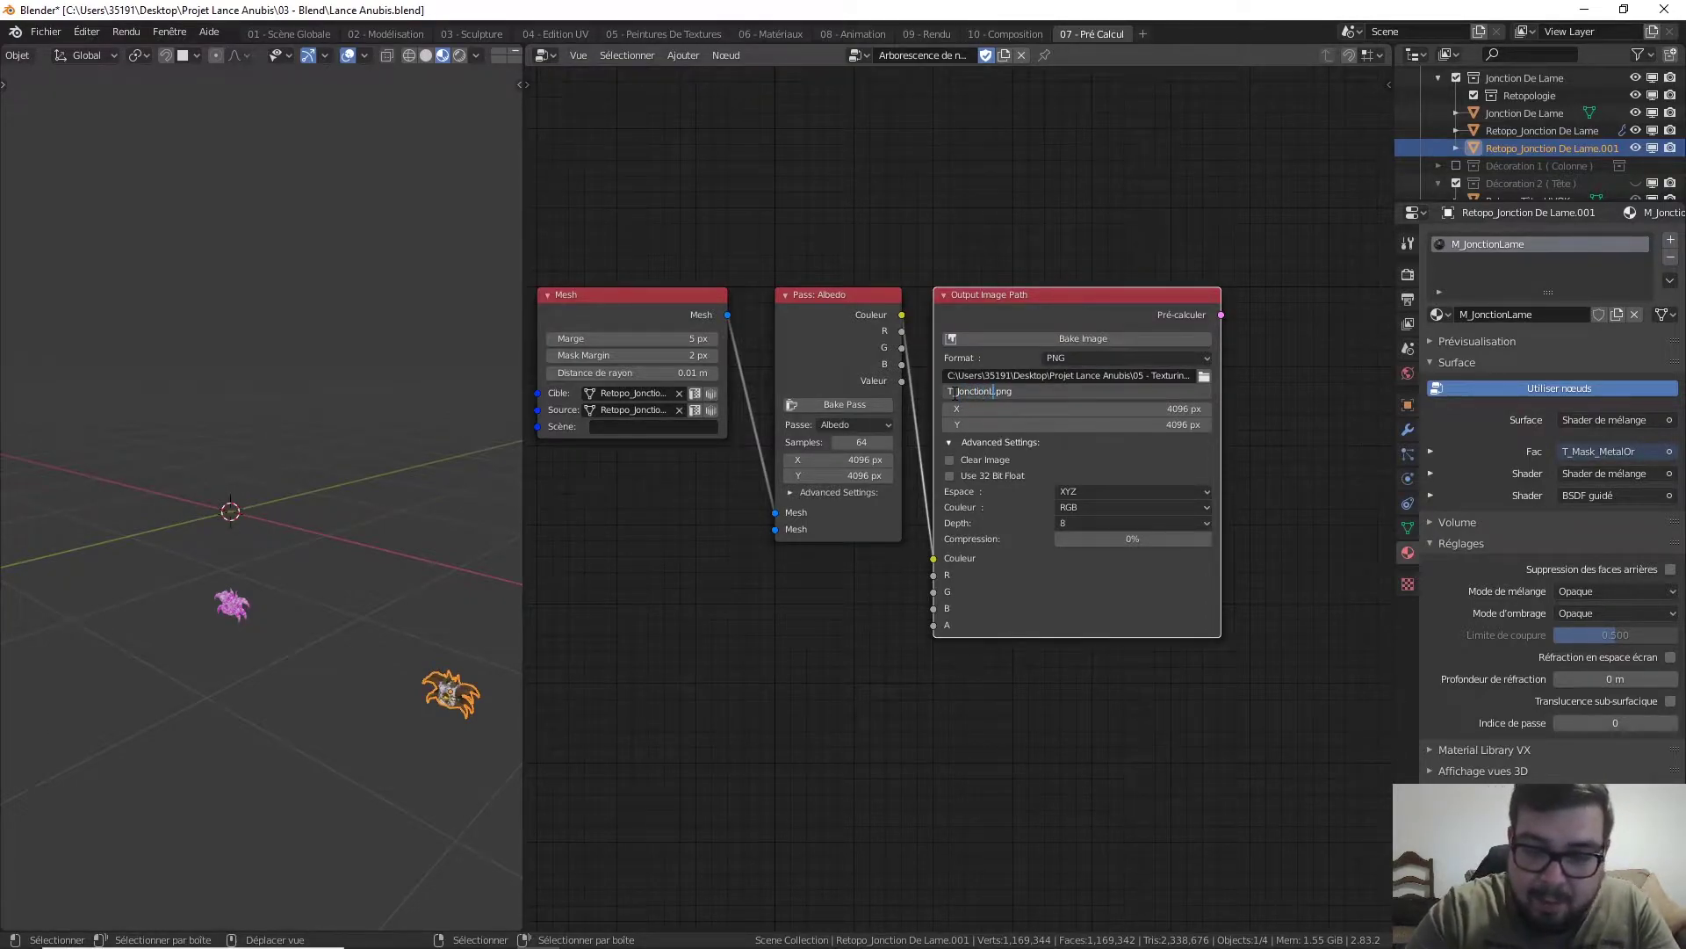
text(ame_Albedo)
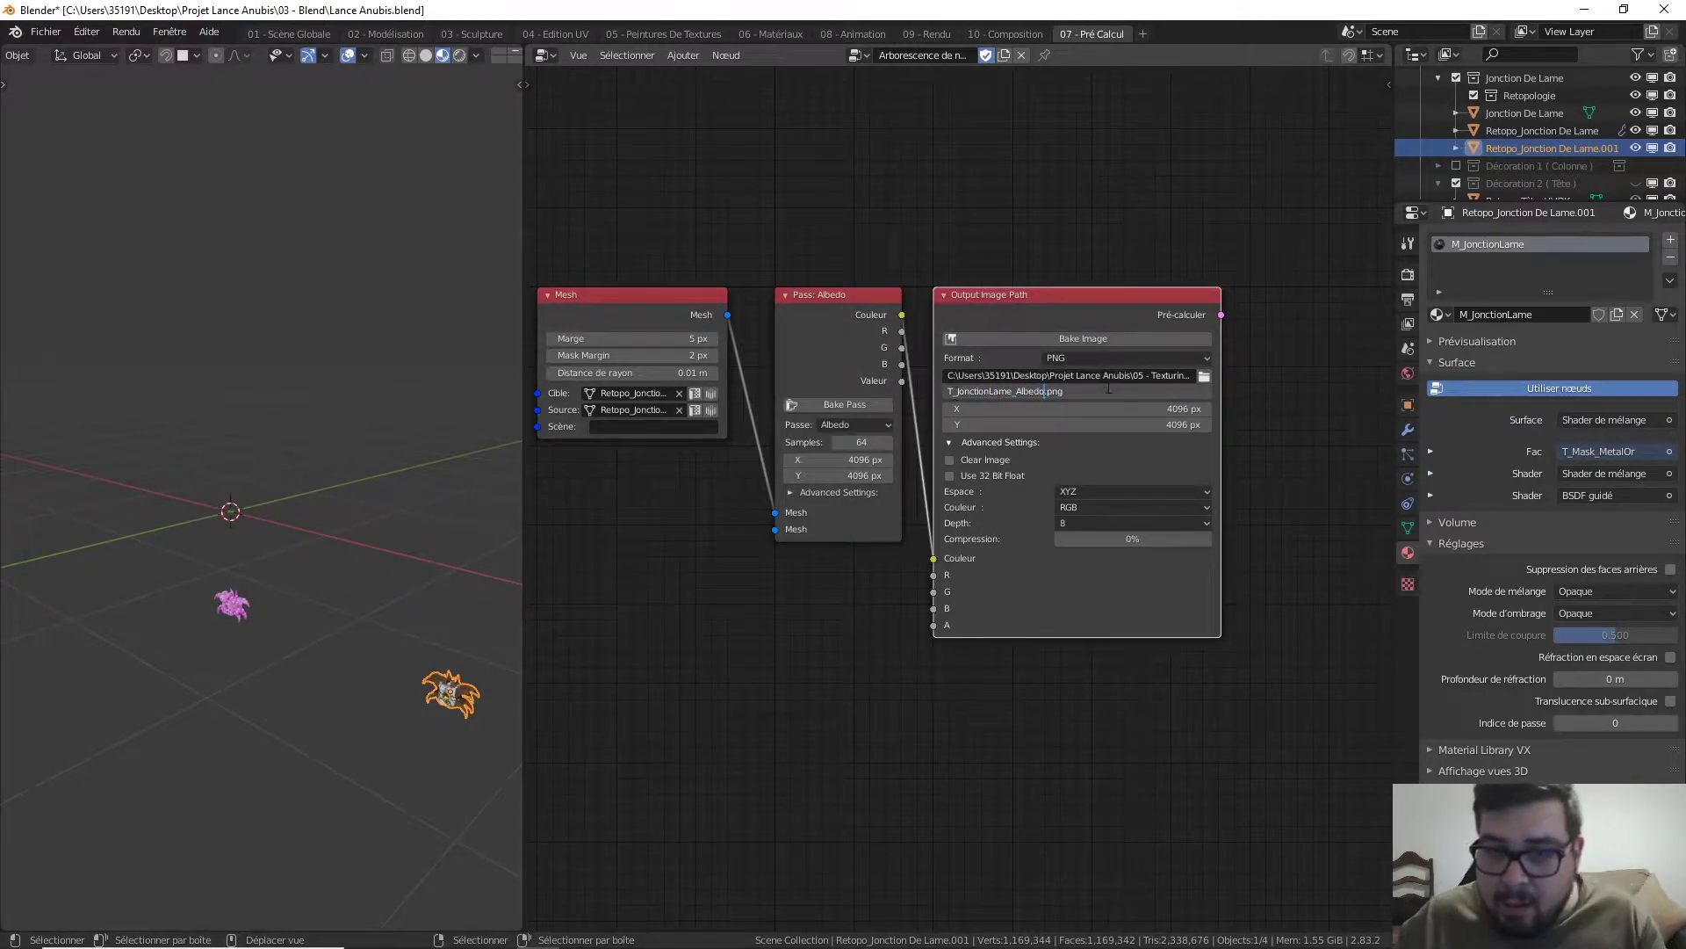
key(Return)
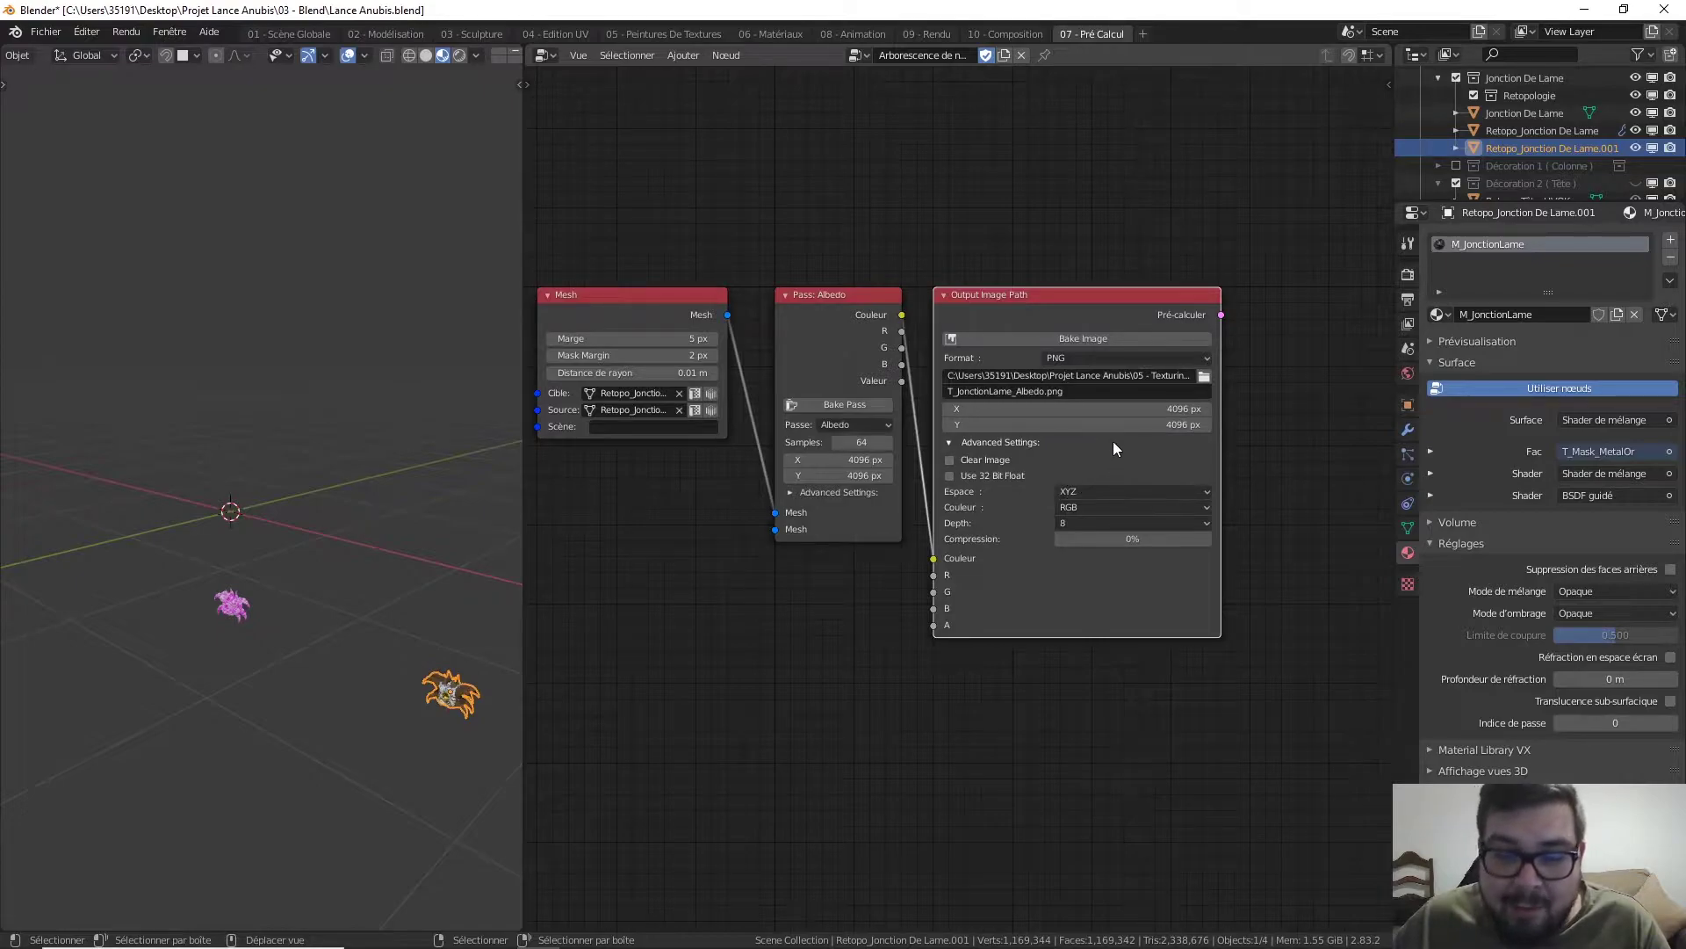
- Set the output colour space to sRGB, bake the albedo image and put away the bake log window
click(1099, 491)
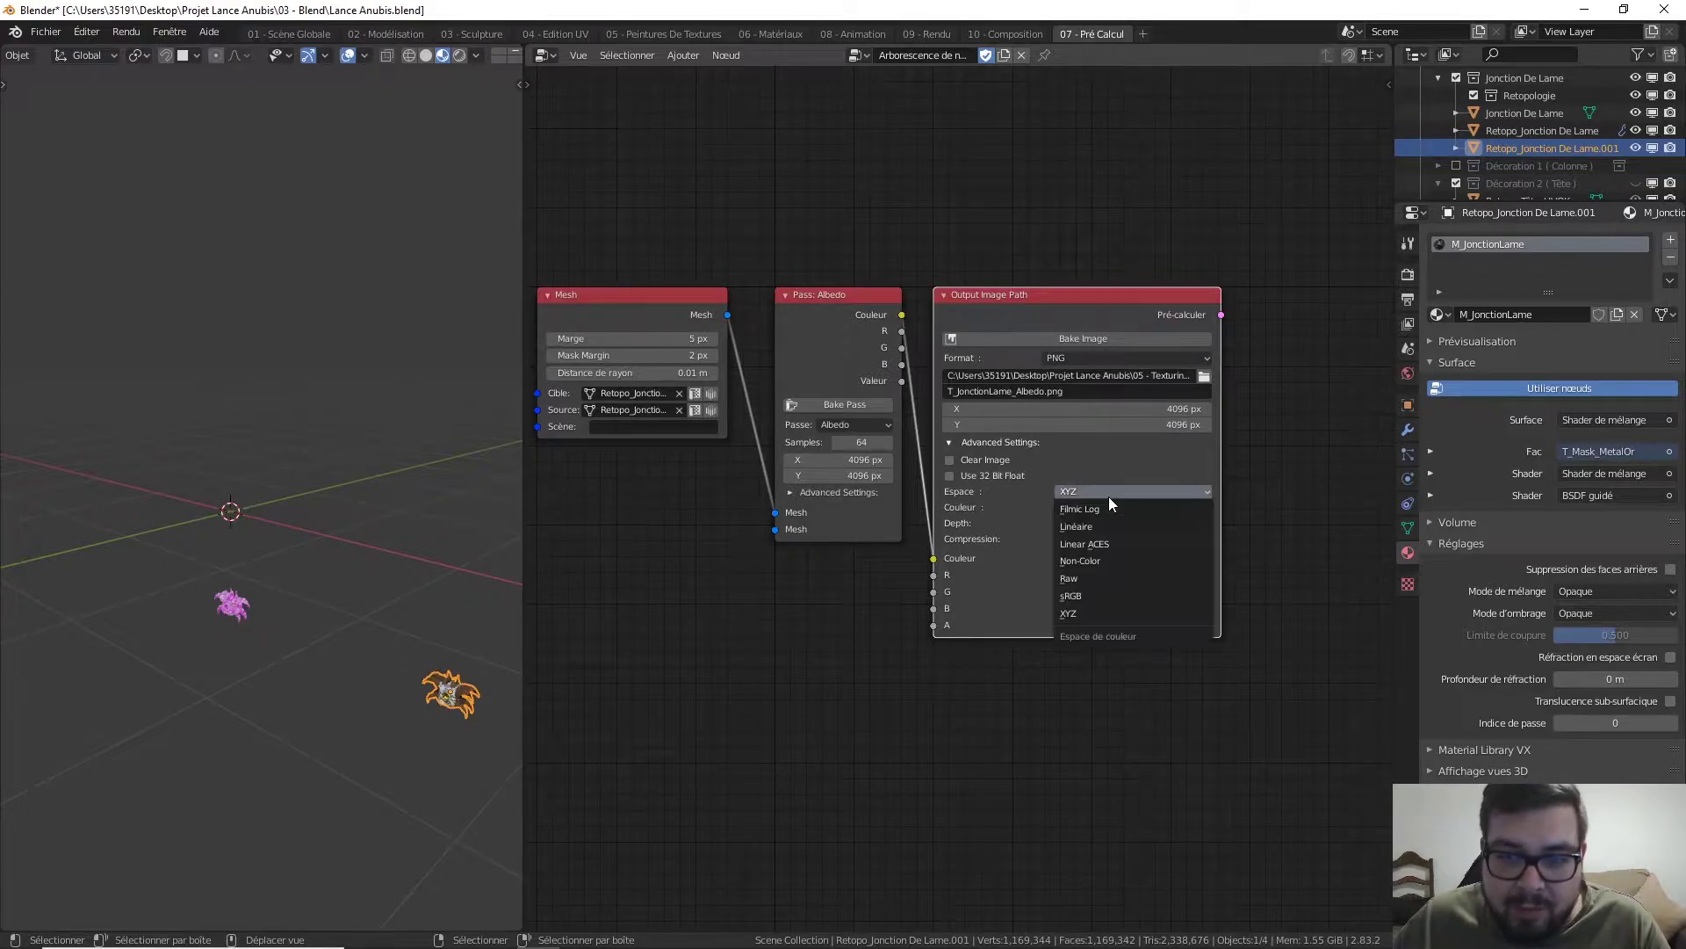
click(1094, 597)
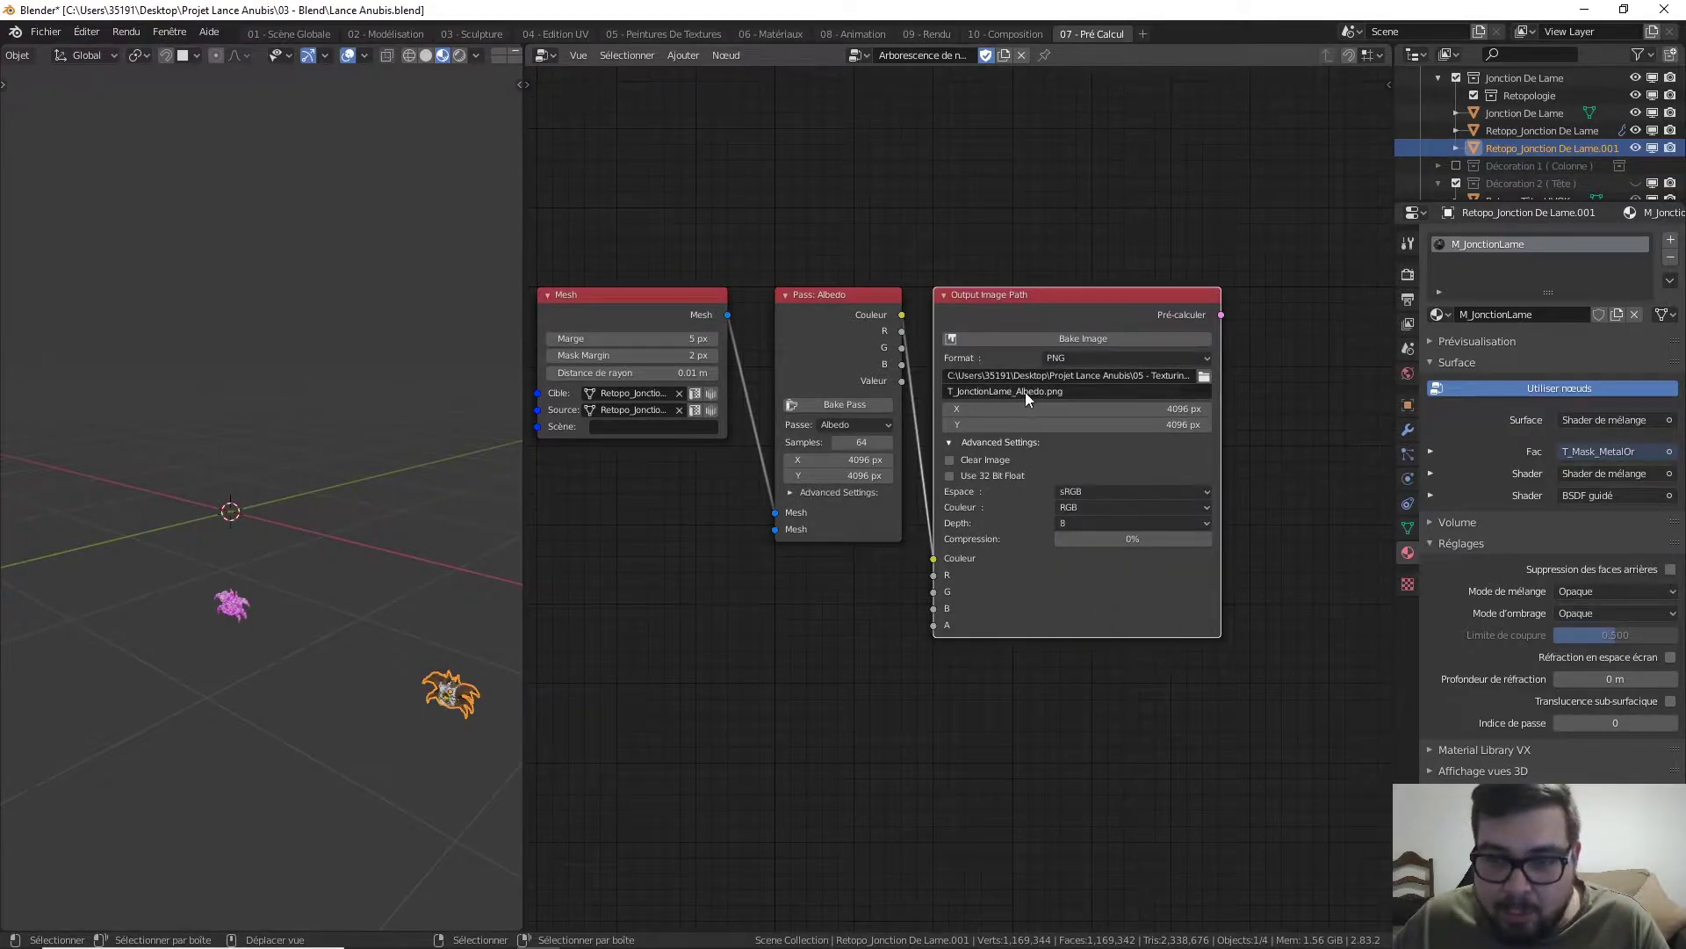
click(1117, 338)
click(1113, 416)
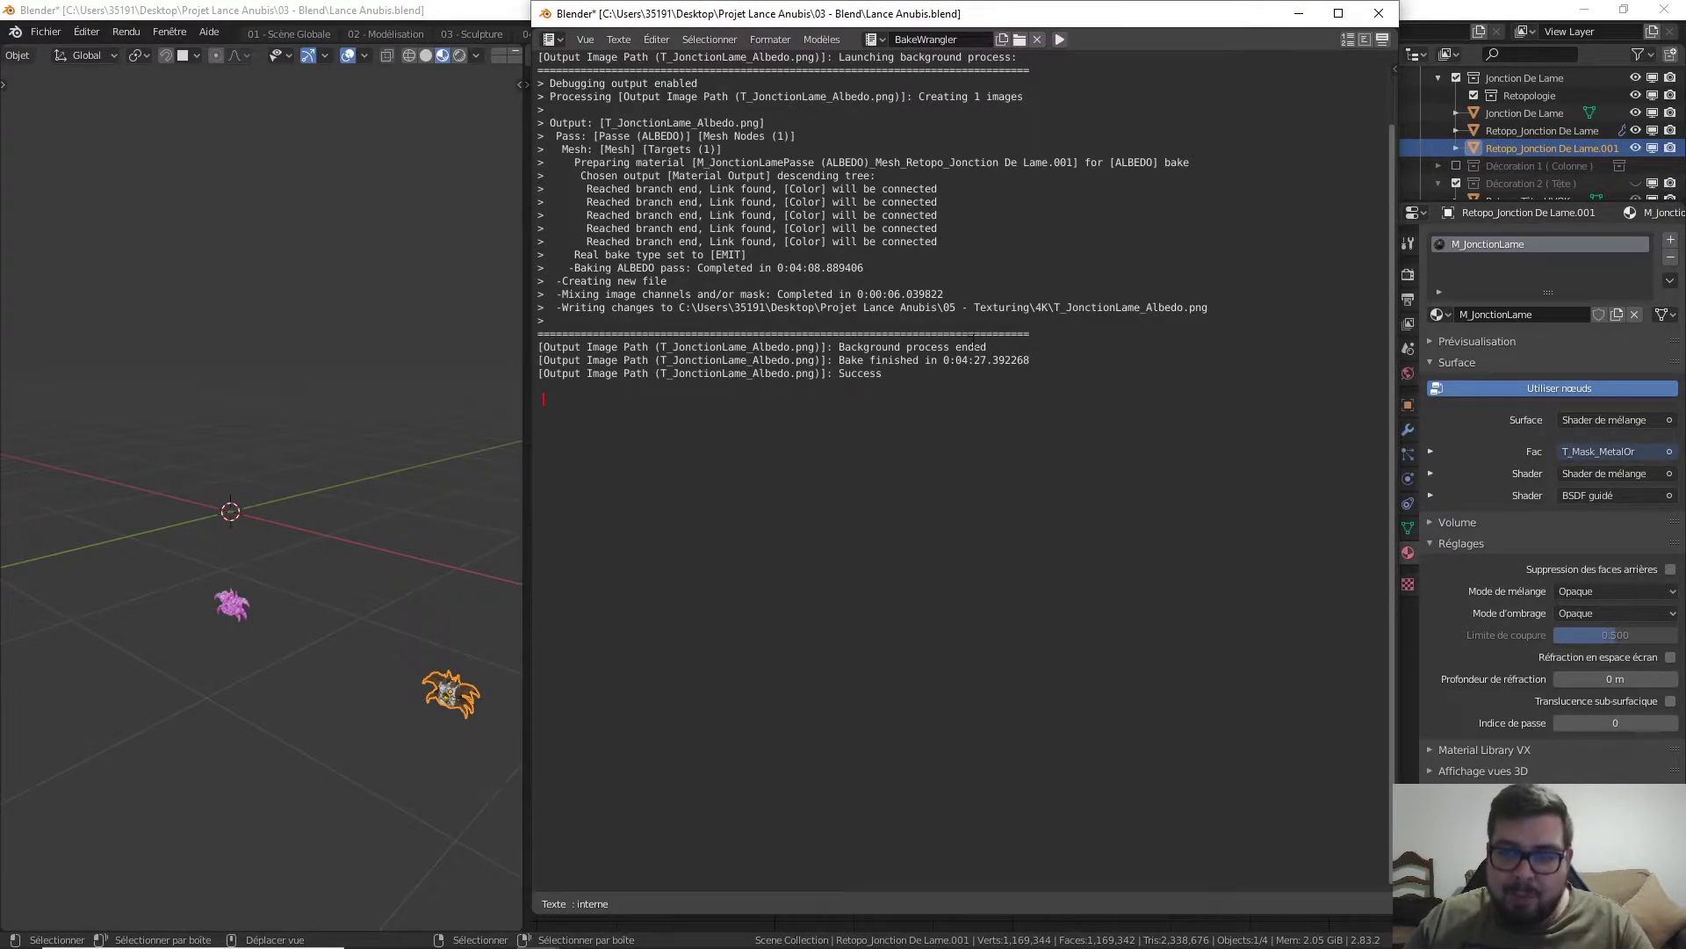
click(1298, 13)
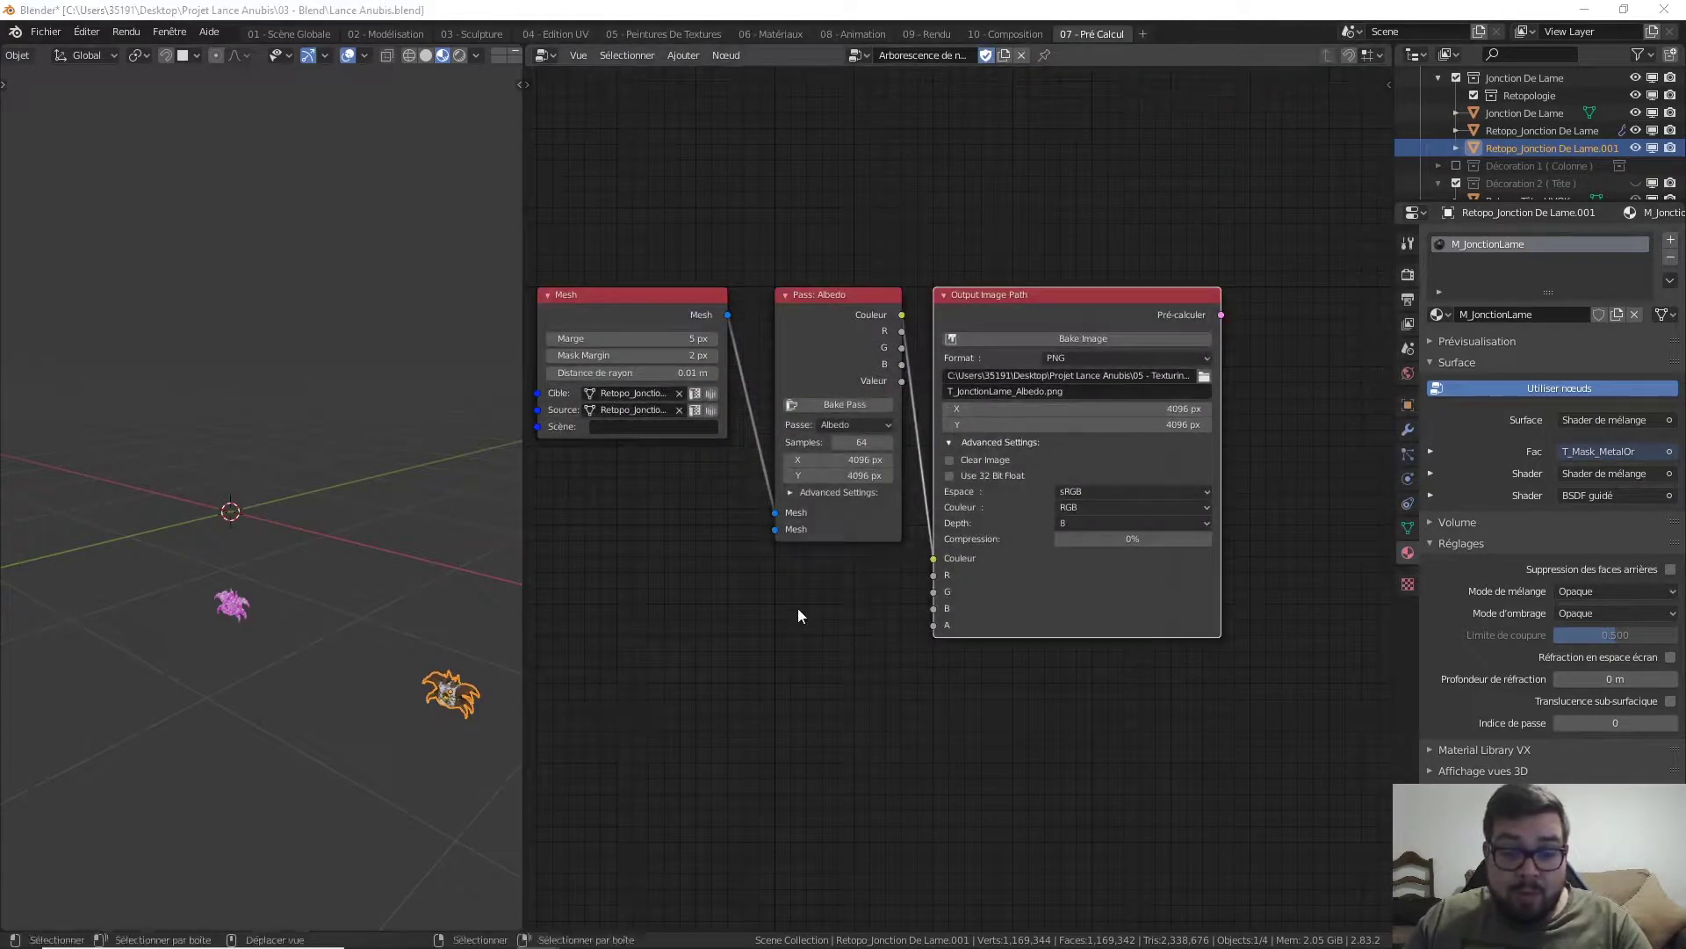
- Open T_JonctionLame_Albedo.png from the 4K texture folder in File Explorer and inspect the baked albedo for mask flaws
key(super)
click(452, 931)
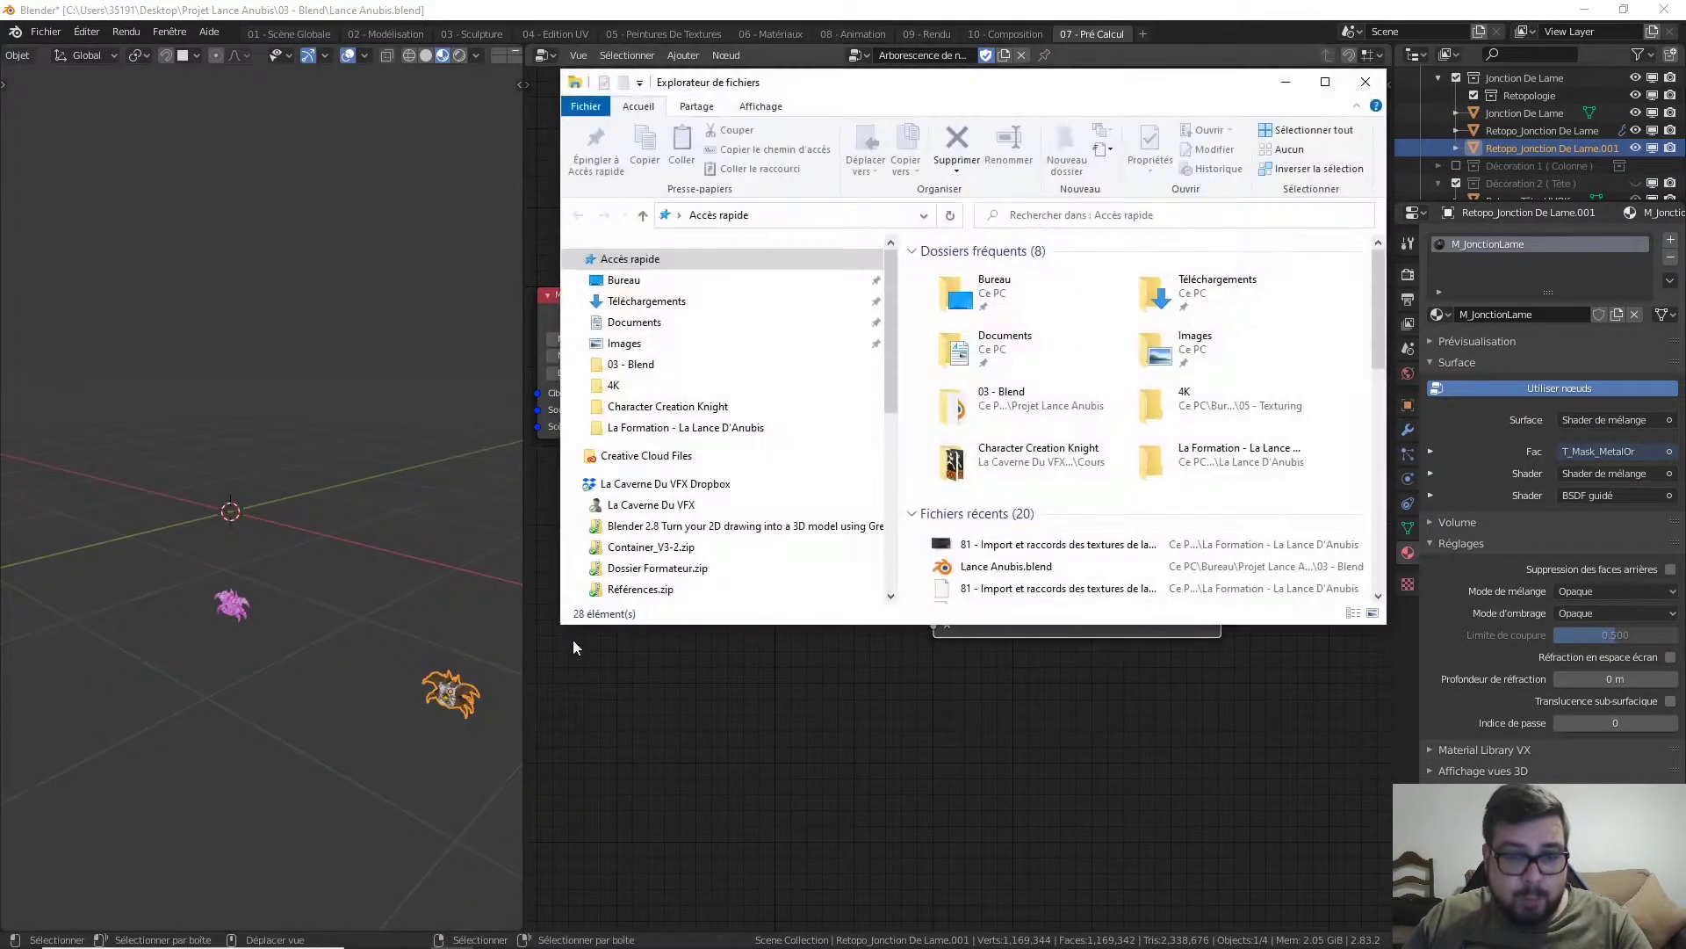
click(619, 385)
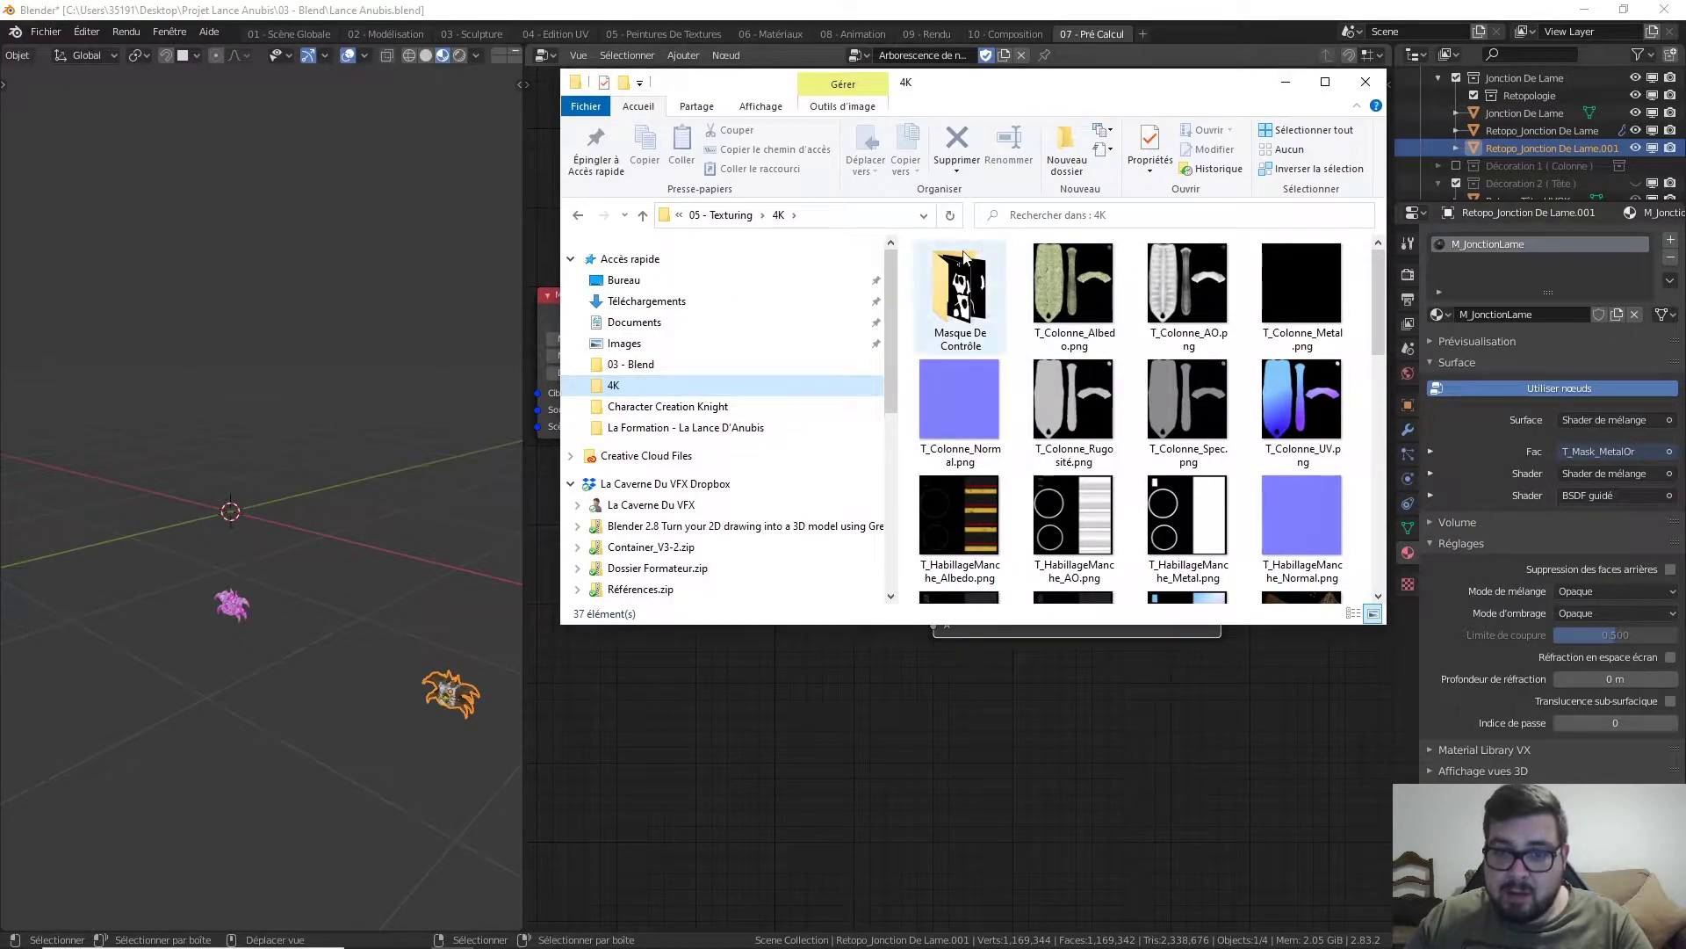
scroll(1183, 451, down, 6)
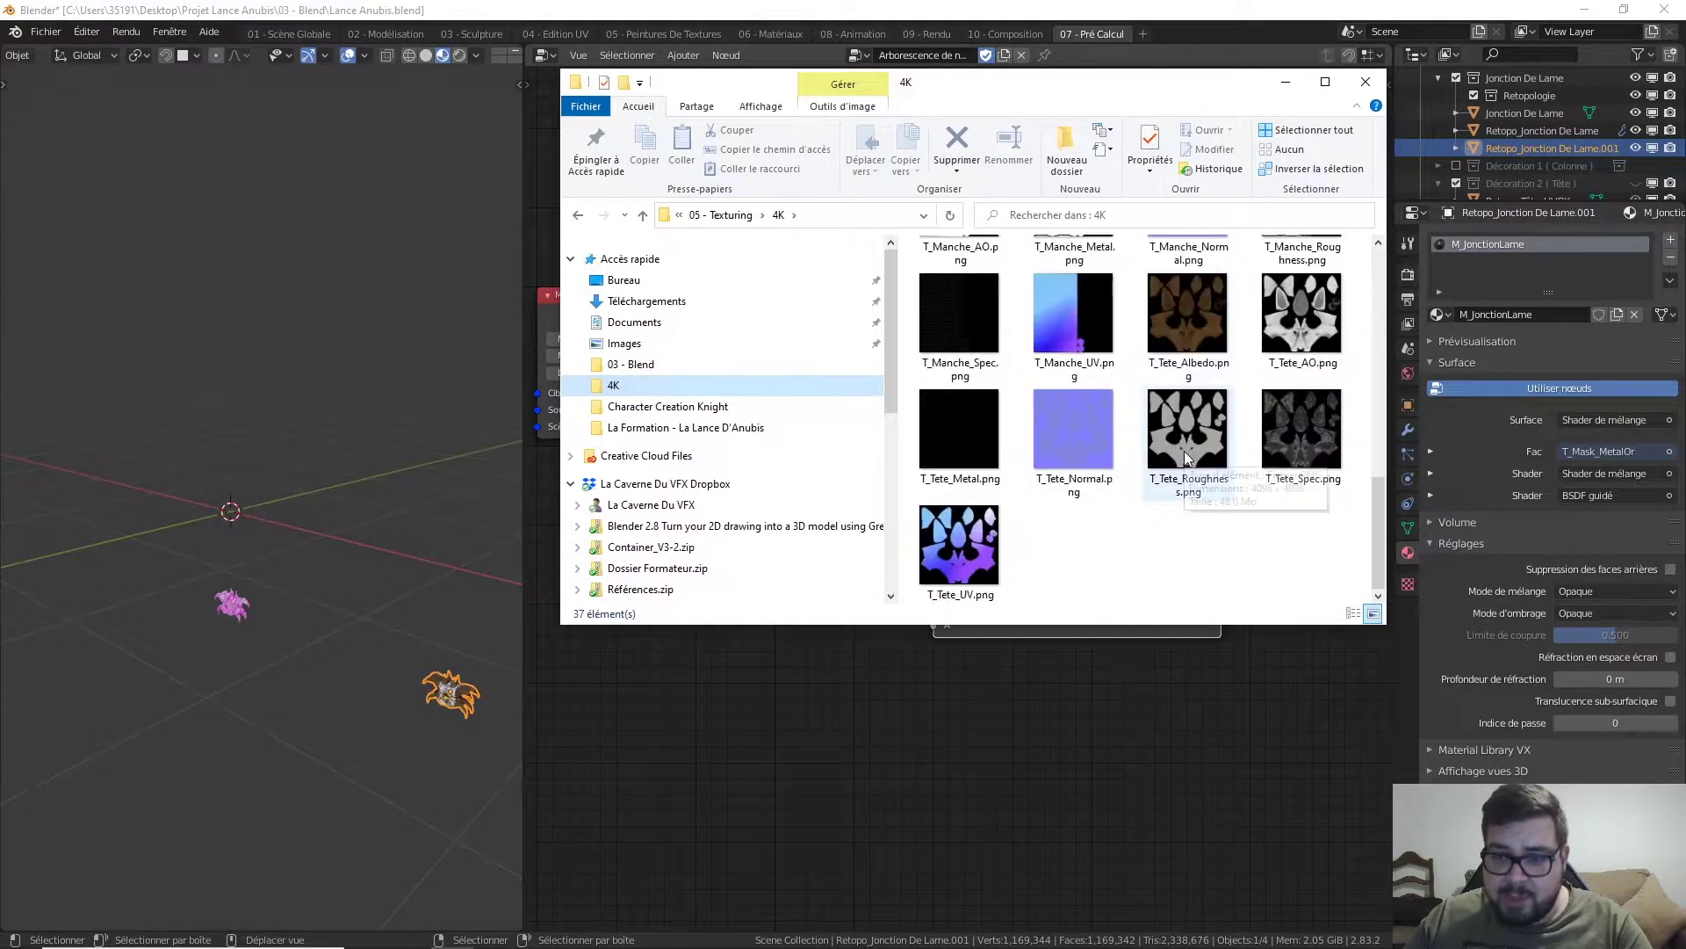
scroll(1138, 490, up, 4)
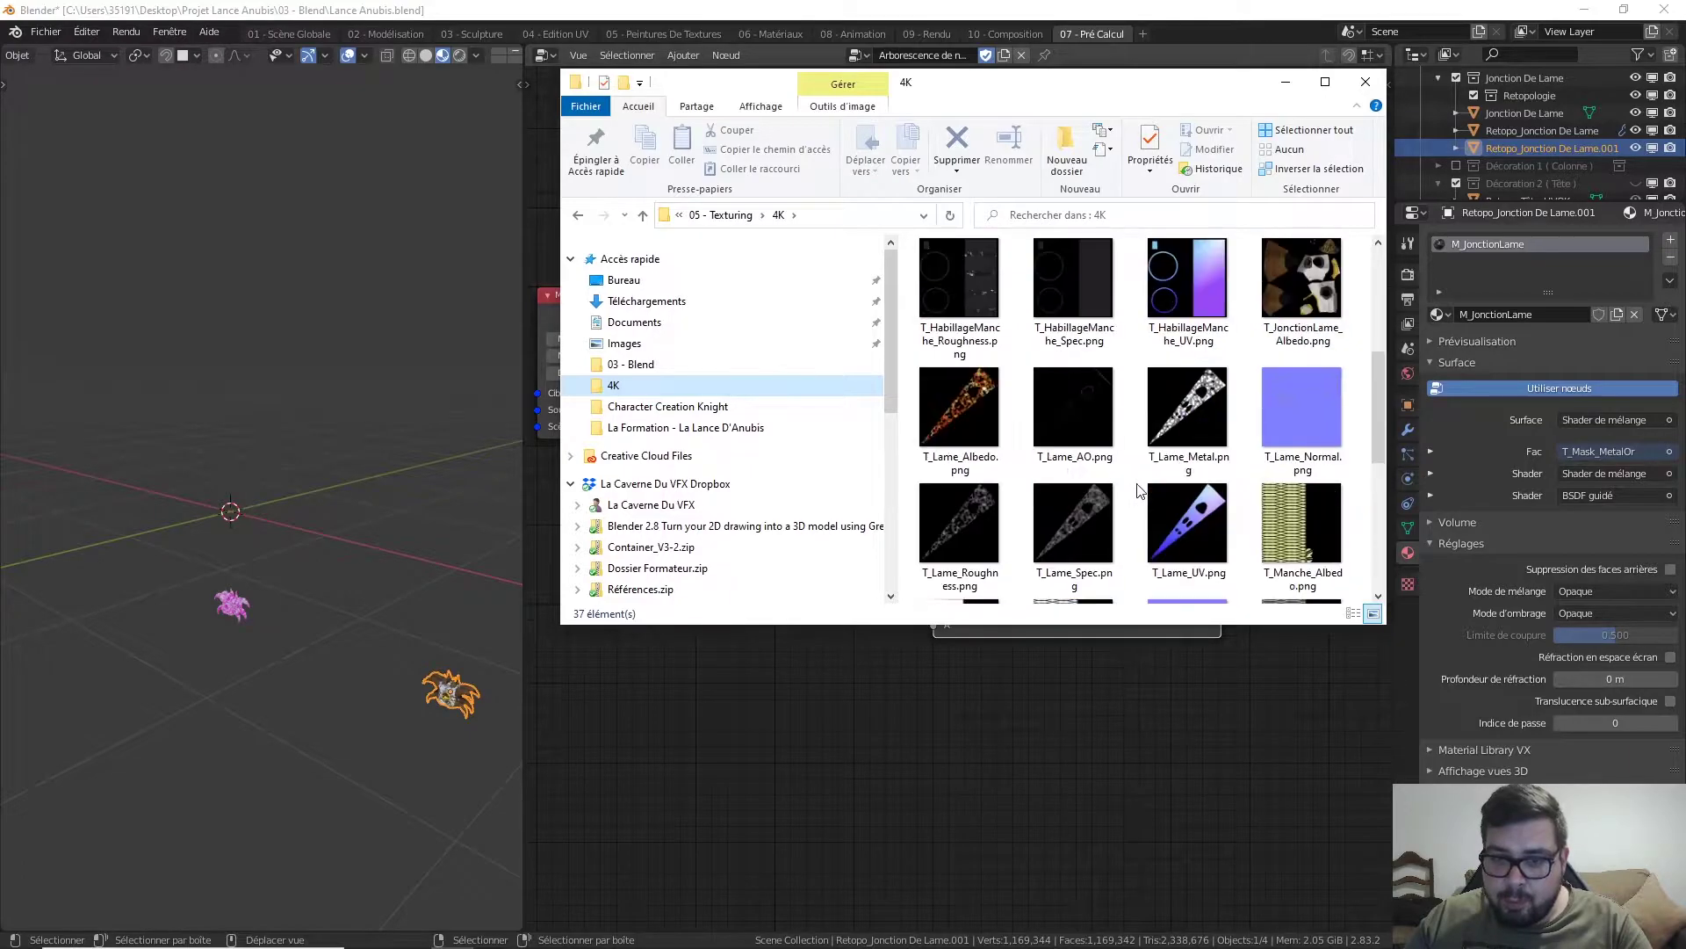
double_click(1317, 311)
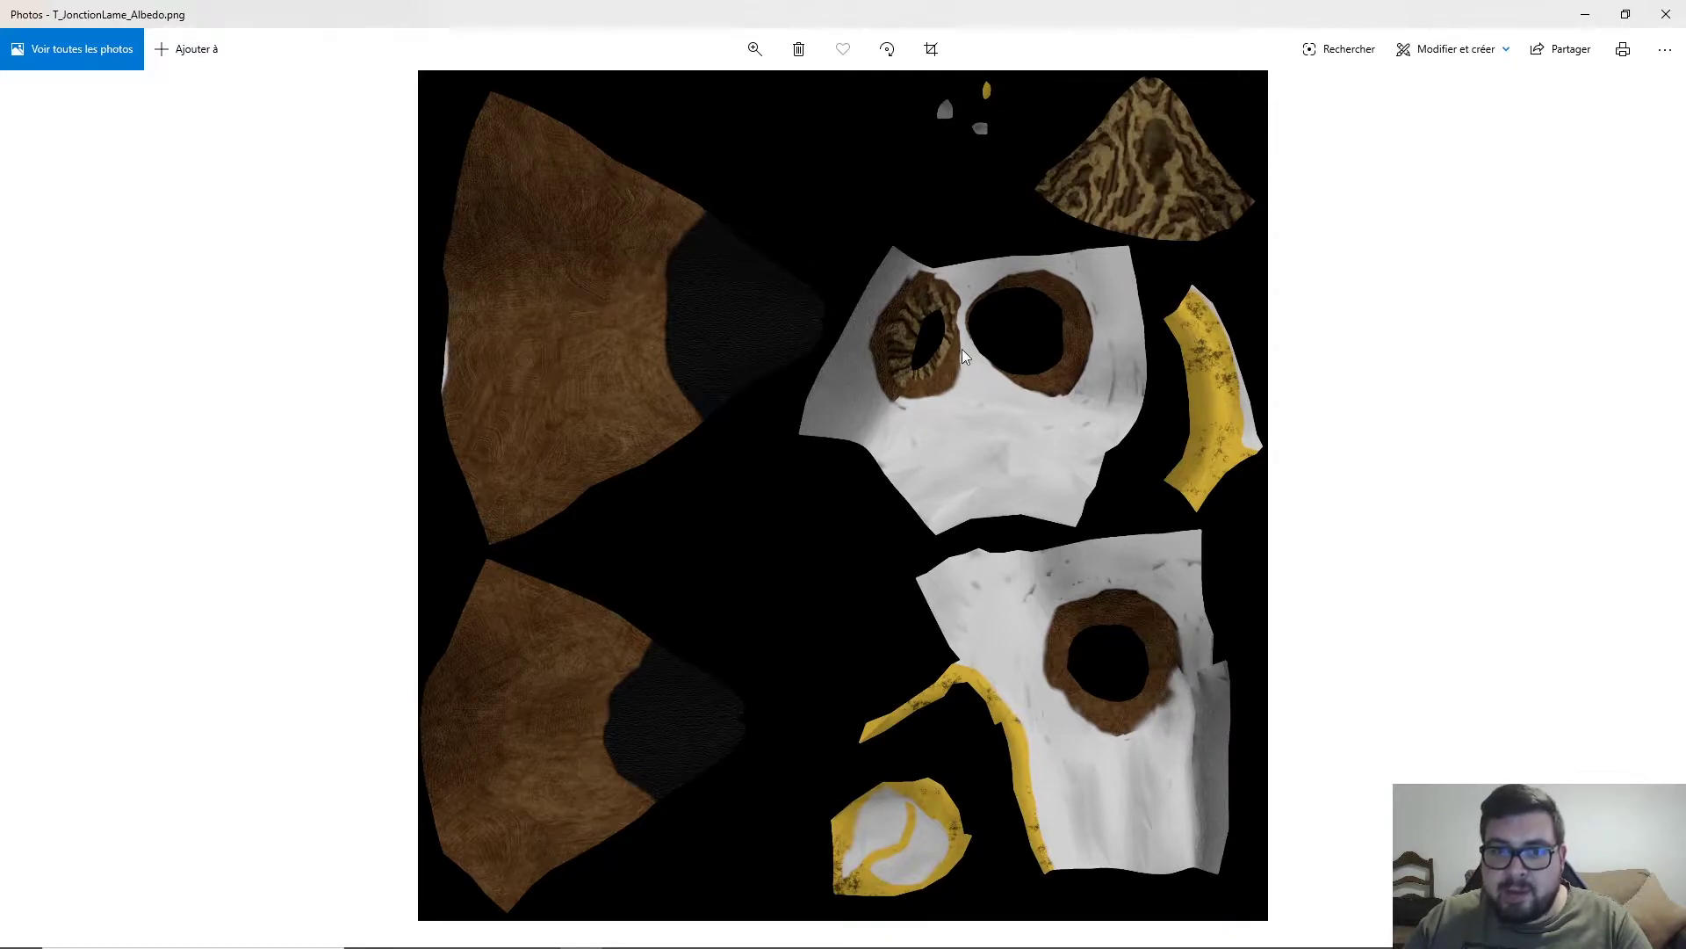
click(1665, 14)
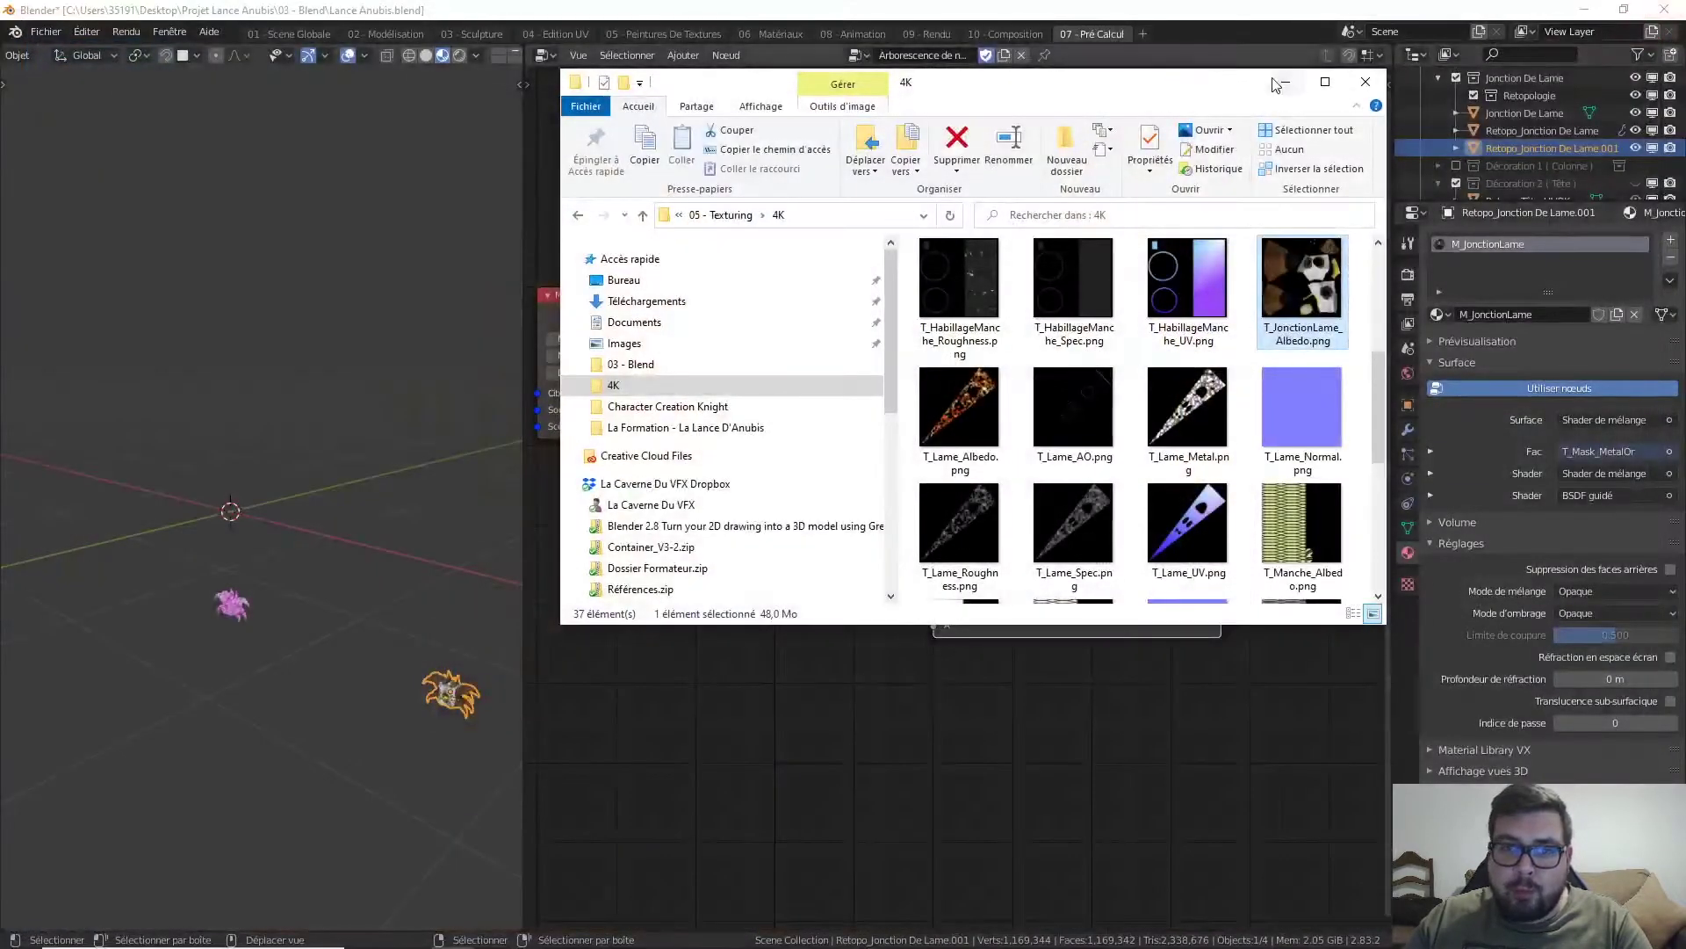
click(1365, 81)
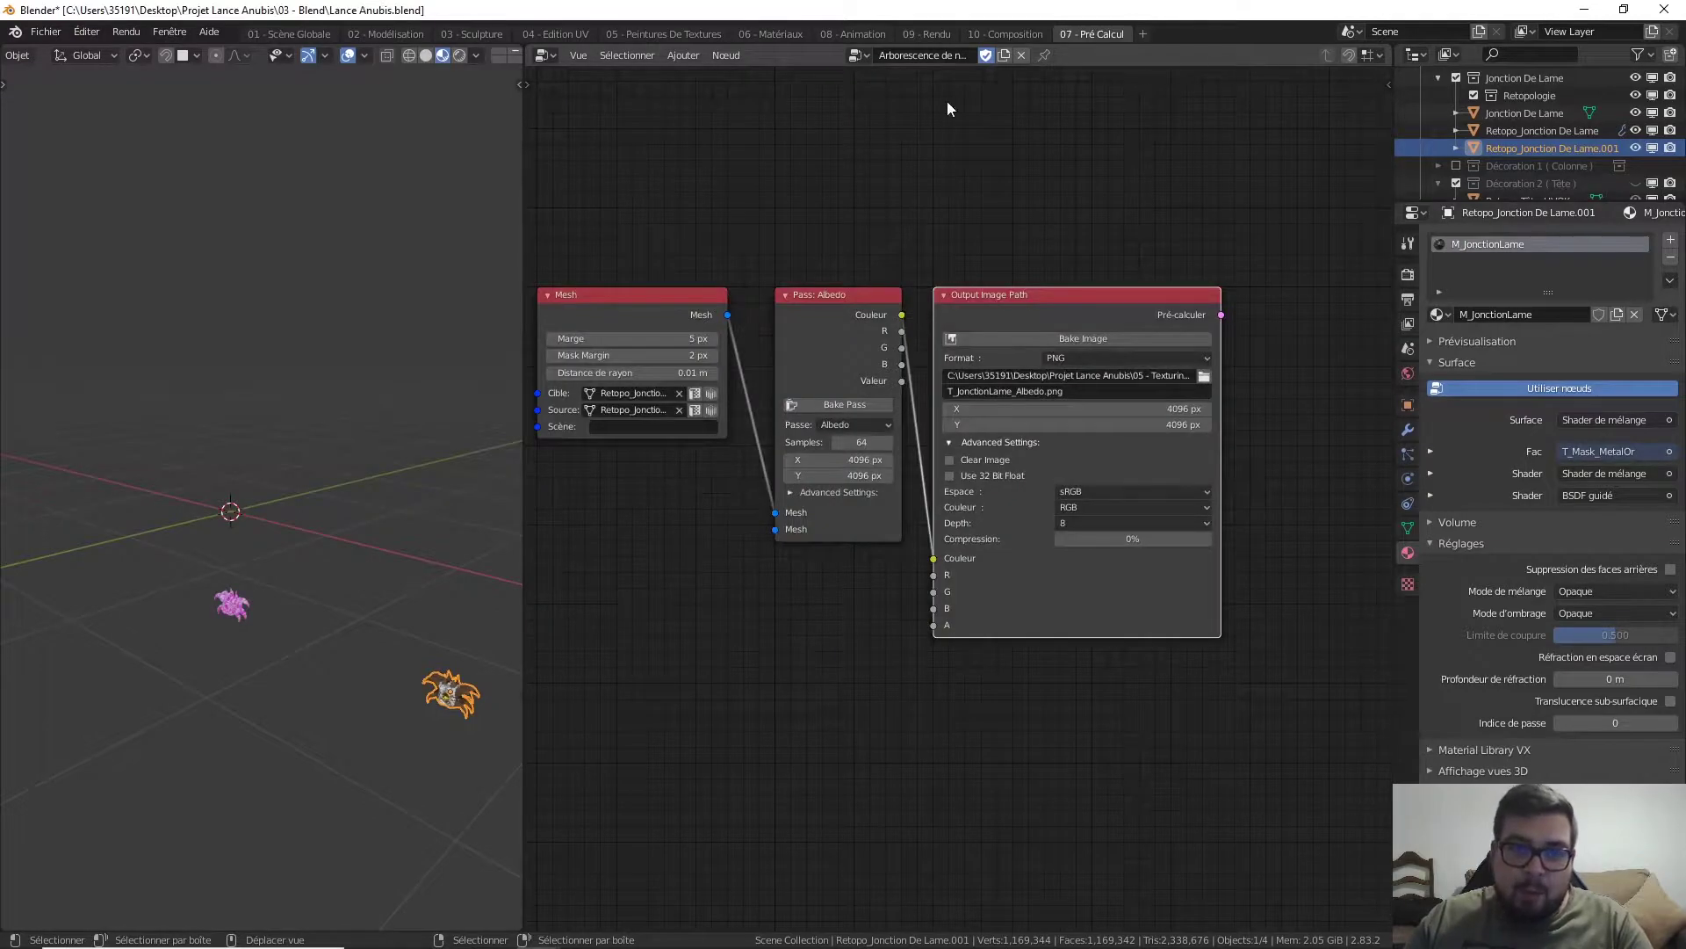
- In the texture painting workspace, select T_Mask_GriffesDoigts and paint white over the gaps in the narrow ring using a 14 px brush
click(678, 35)
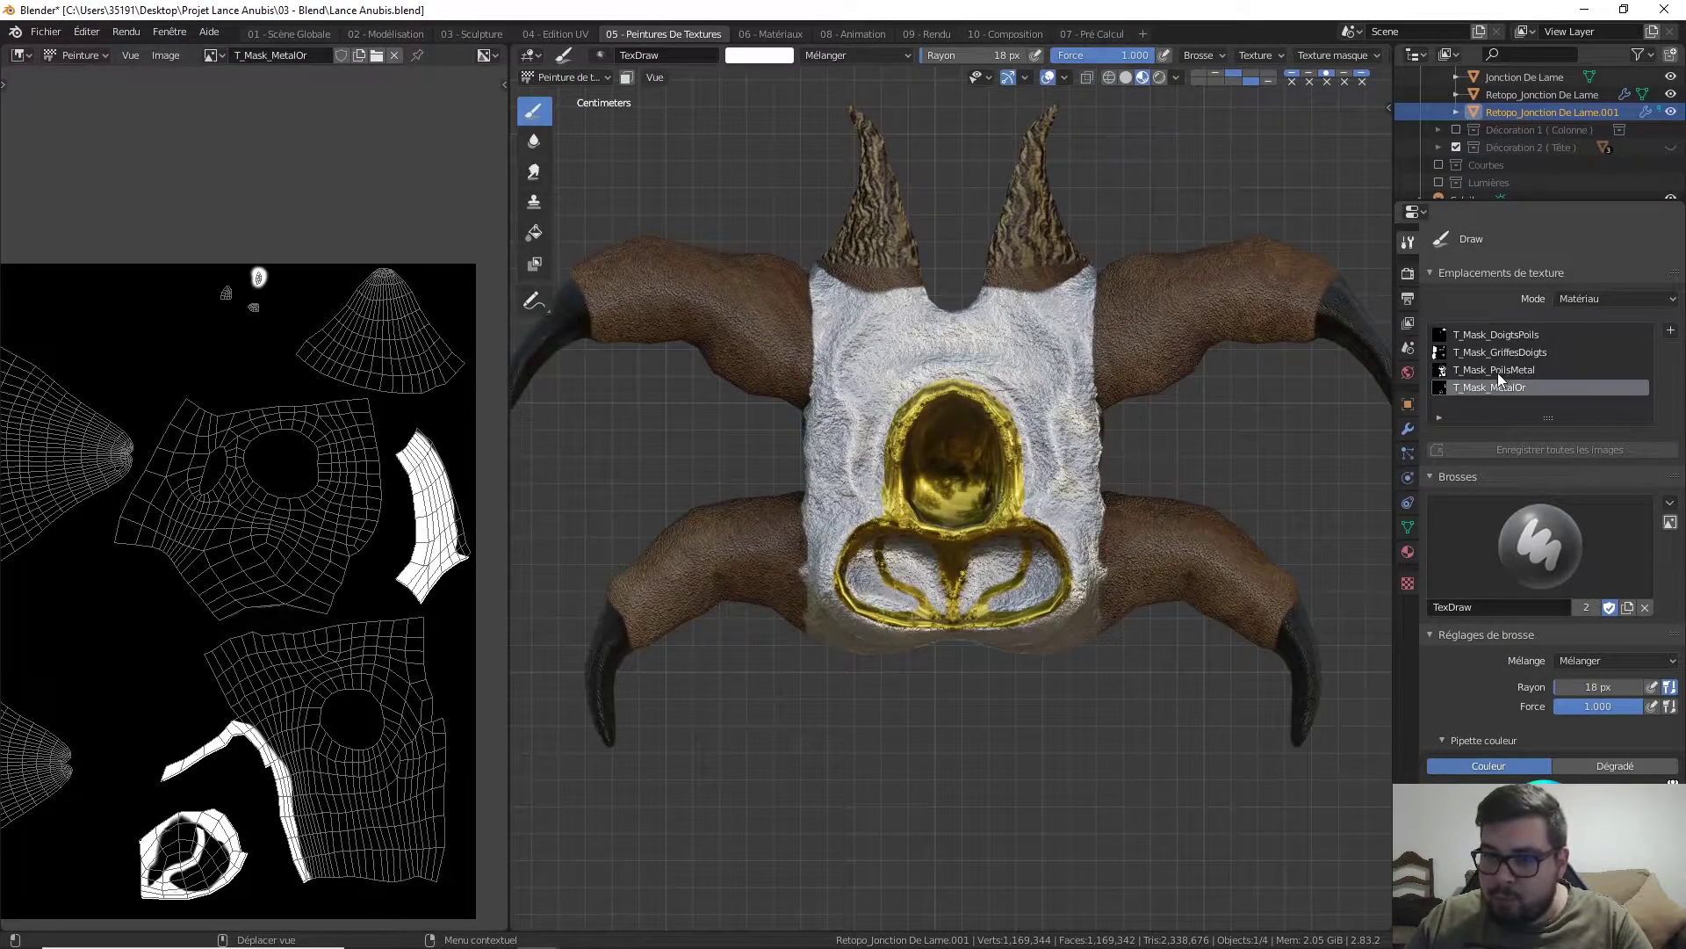
click(1517, 352)
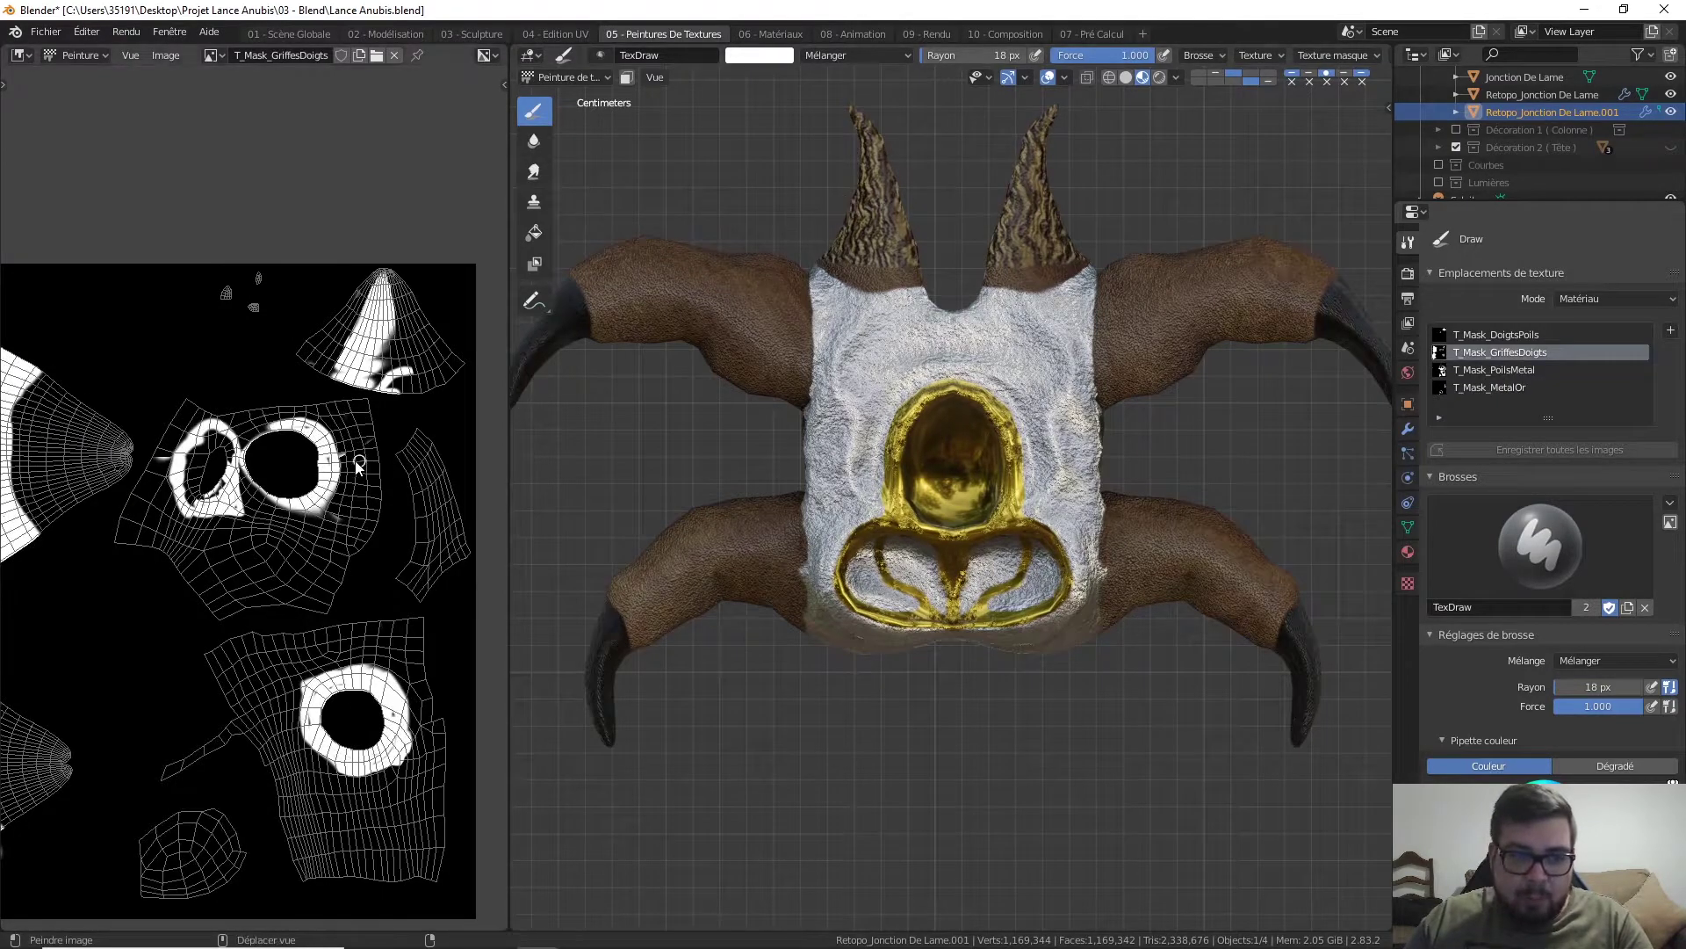
scroll(368, 453, up, 2)
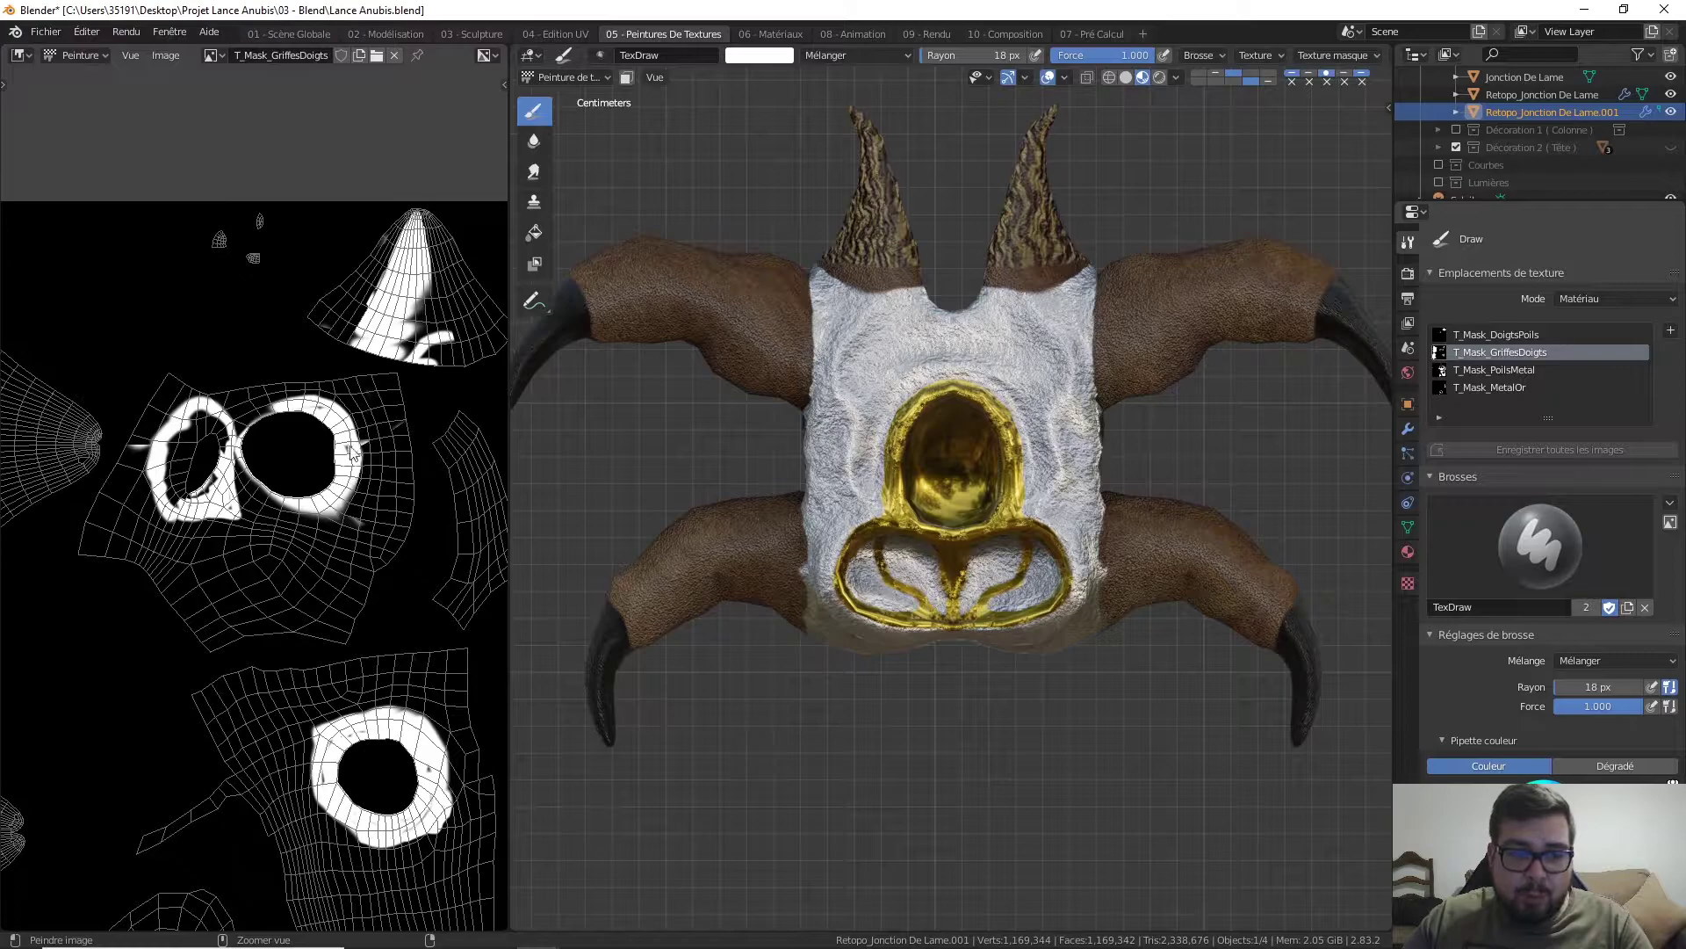
scroll(430, 367, up, 2)
ctrl+middle_drag(431, 300, 438, 237)
ctrl+middle_drag(418, 349, 459, 177)
middle_drag(234, 437, 403, 470)
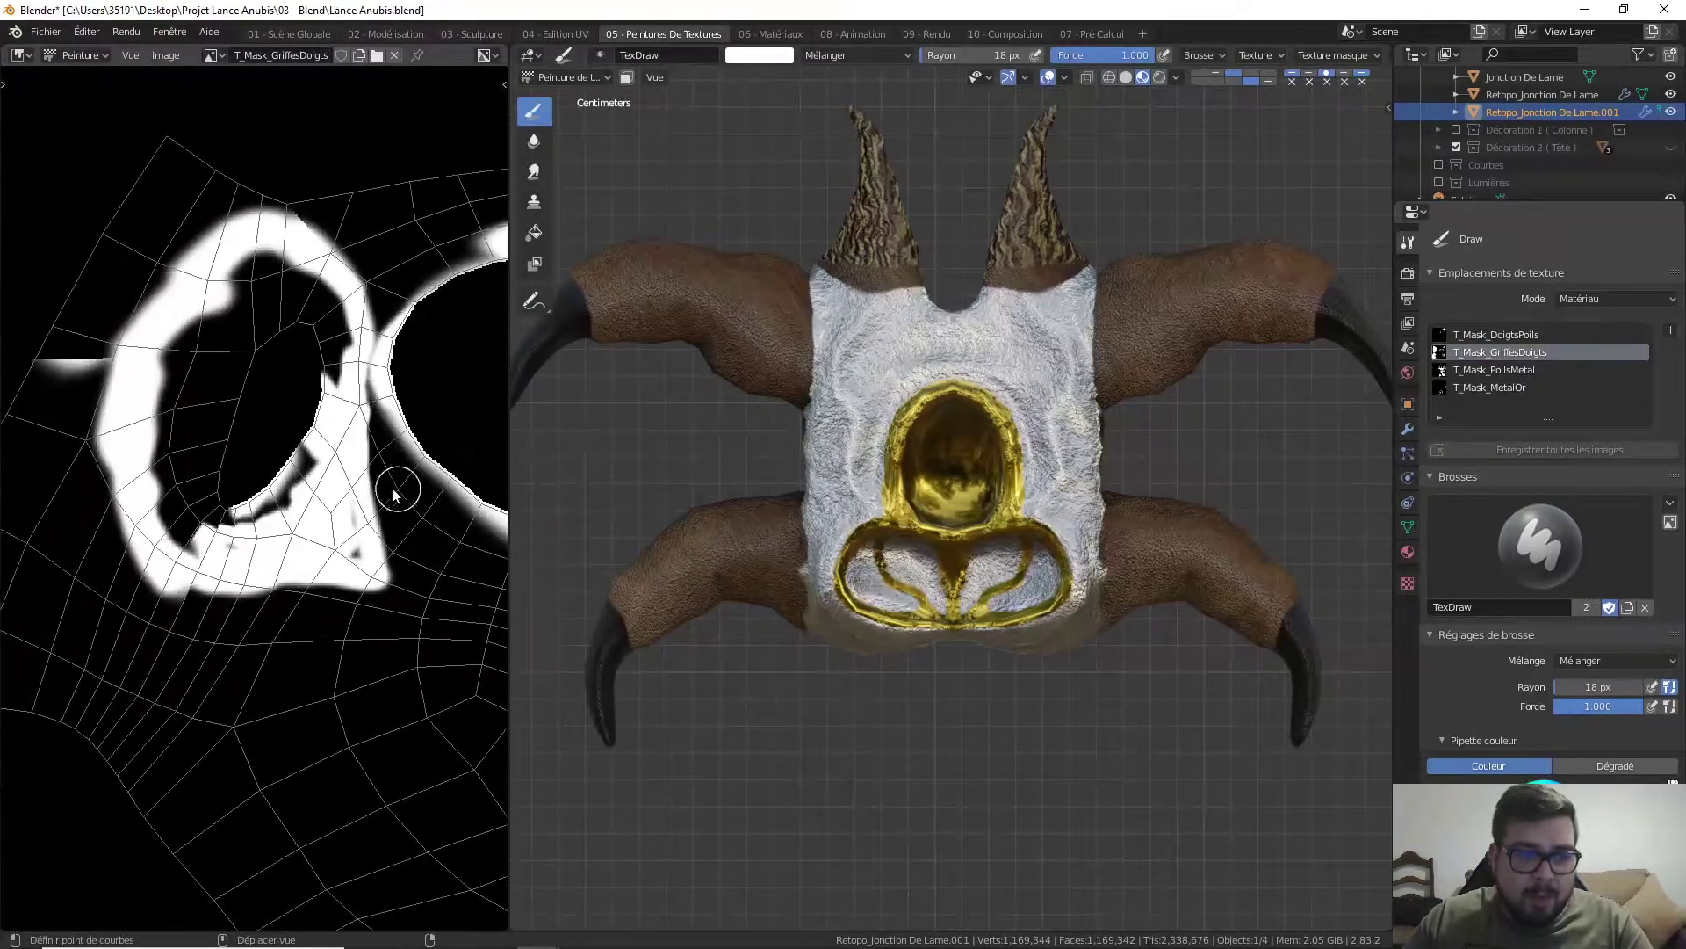
mouse_move(303, 470)
mouse_down()
mouse_move(323, 468)
mouse_move(300, 439)
mouse_move(282, 502)
mouse_move(249, 525)
mouse_move(254, 502)
mouse_move(261, 527)
mouse_move(227, 517)
mouse_move(219, 541)
mouse_move(189, 526)
mouse_move(197, 562)
mouse_move(184, 540)
mouse_move(331, 541)
mouse_move(350, 523)
mouse_move(297, 555)
mouse_up()
key(f)
click(305, 542)
drag(270, 589, 169, 587)
middle_drag(191, 484, 276, 528)
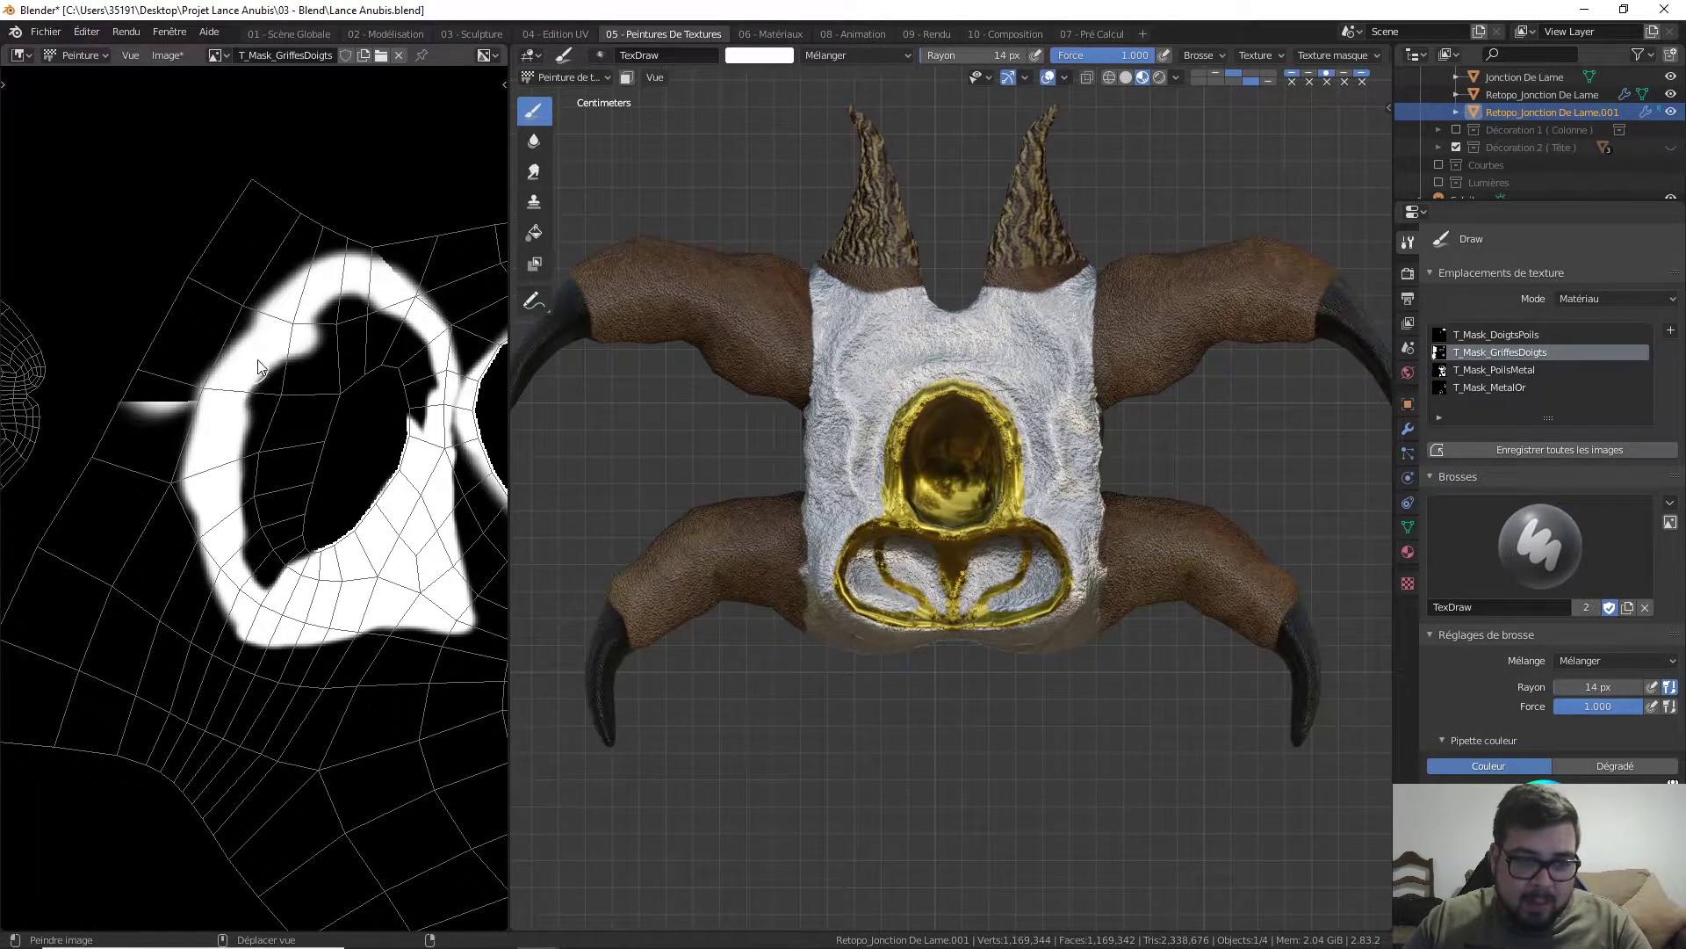
- Paint the dark spots and uneven edges of the mask's neighbouring round ring white
scroll(299, 422, up, 2)
middle_drag(300, 425, 221, 418)
middle_drag(333, 365, 242, 421)
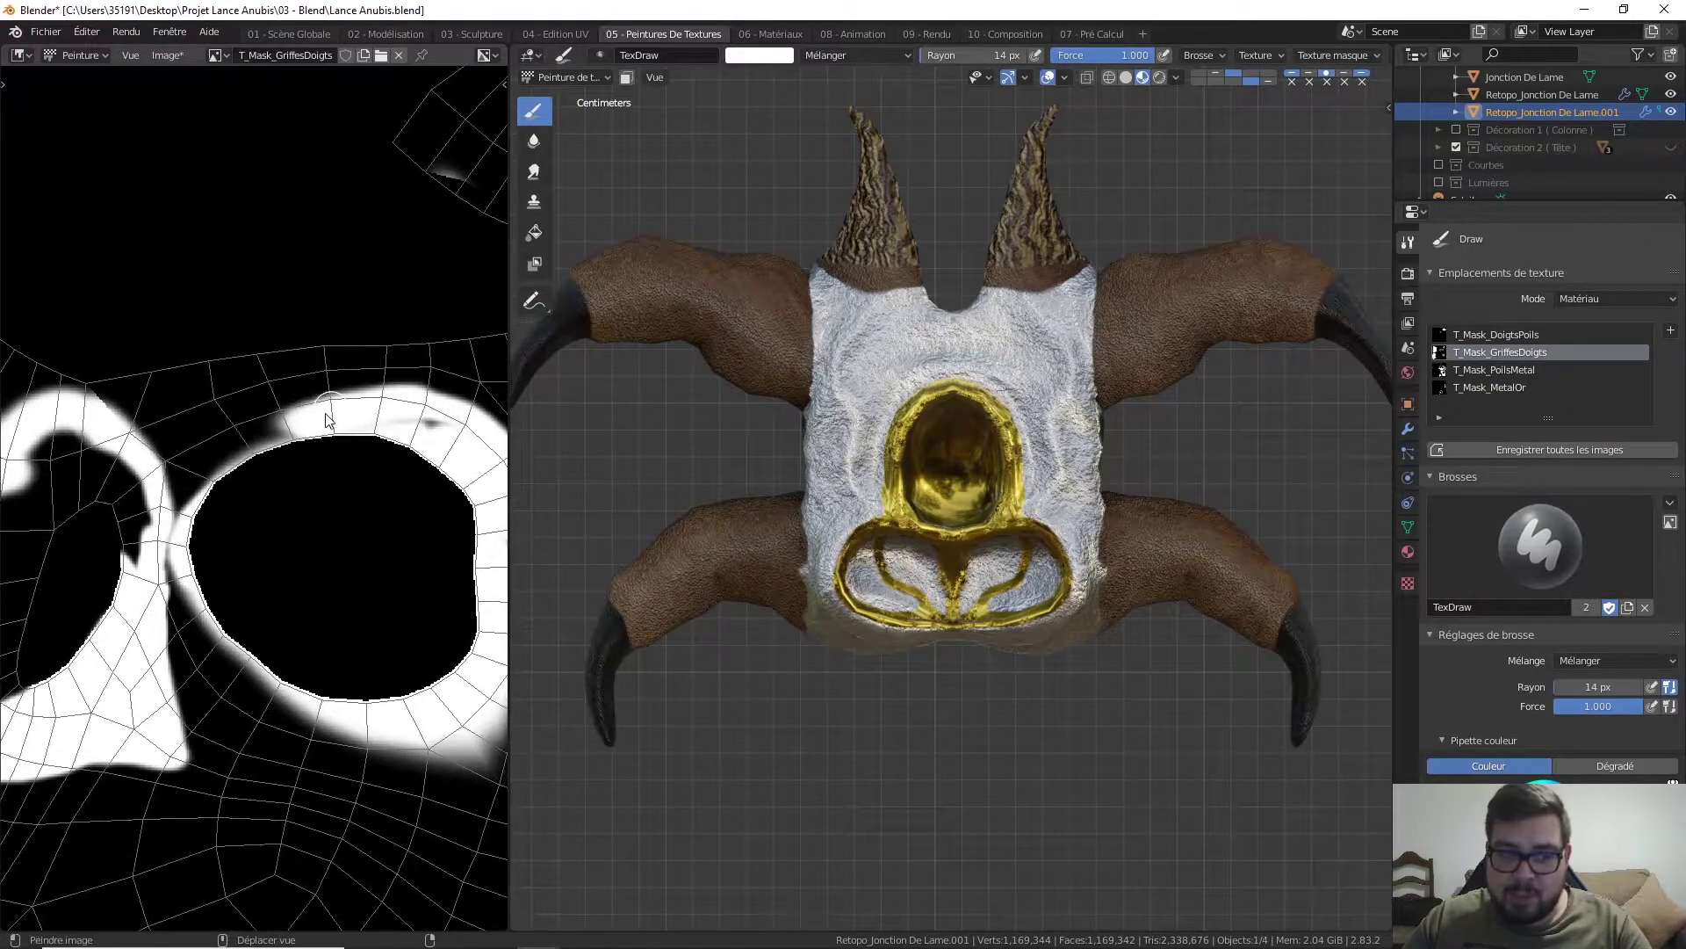
drag(318, 423, 272, 436)
middle_drag(272, 437, 199, 475)
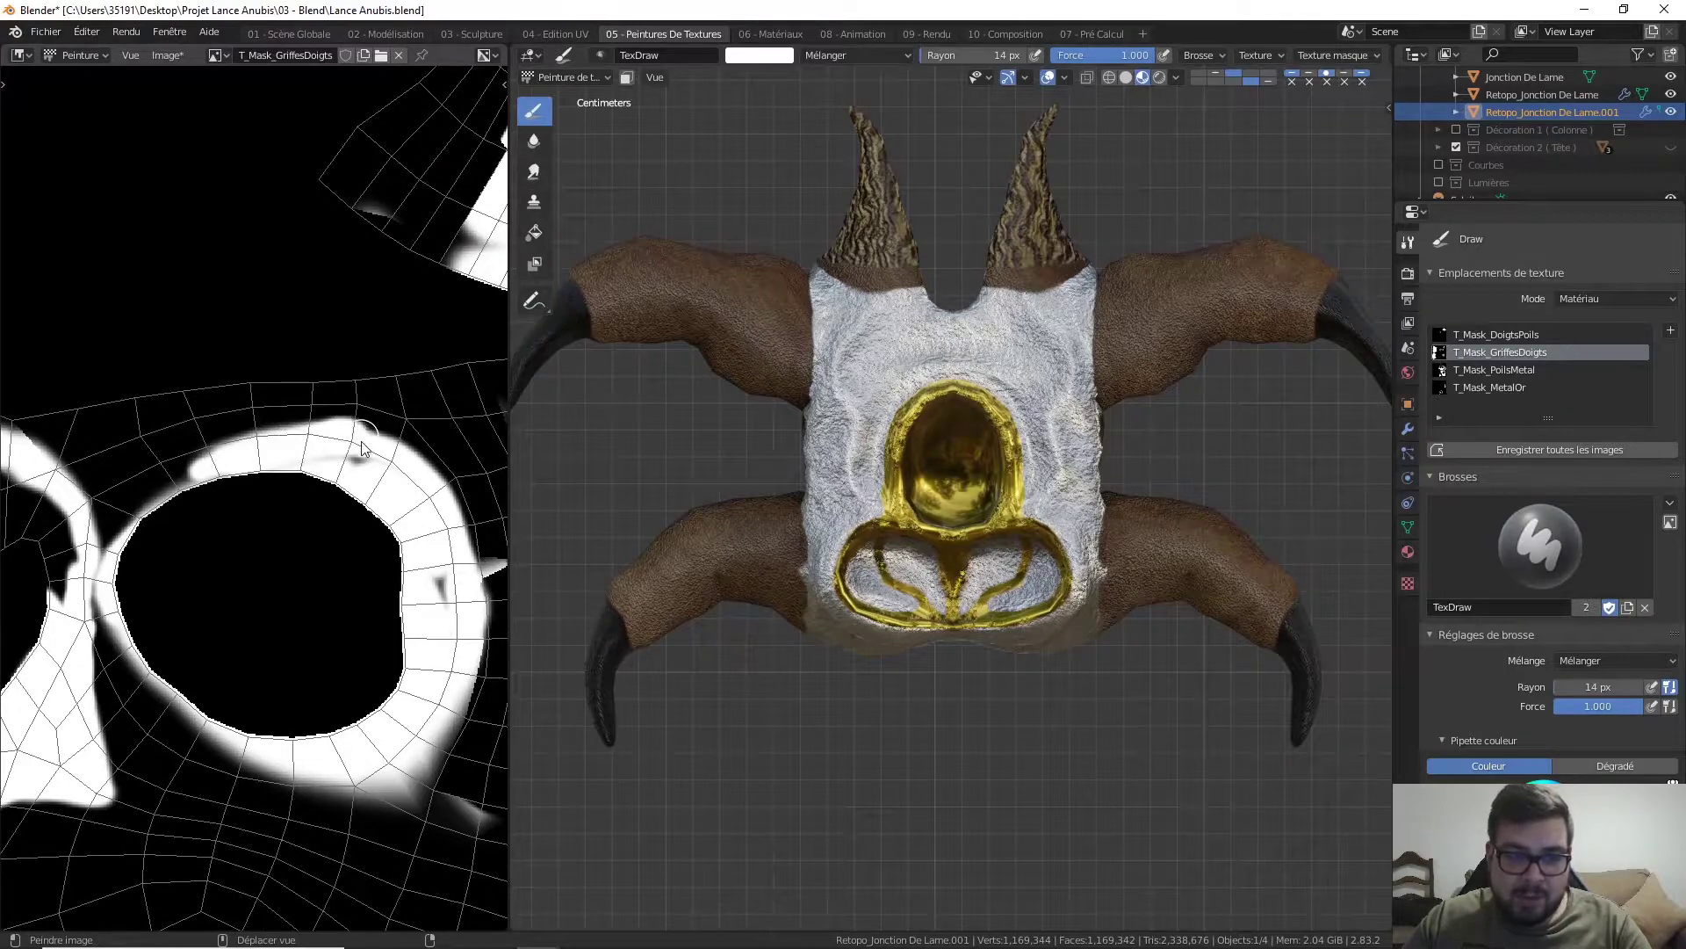
key(ctrl+z)
drag(352, 452, 374, 459)
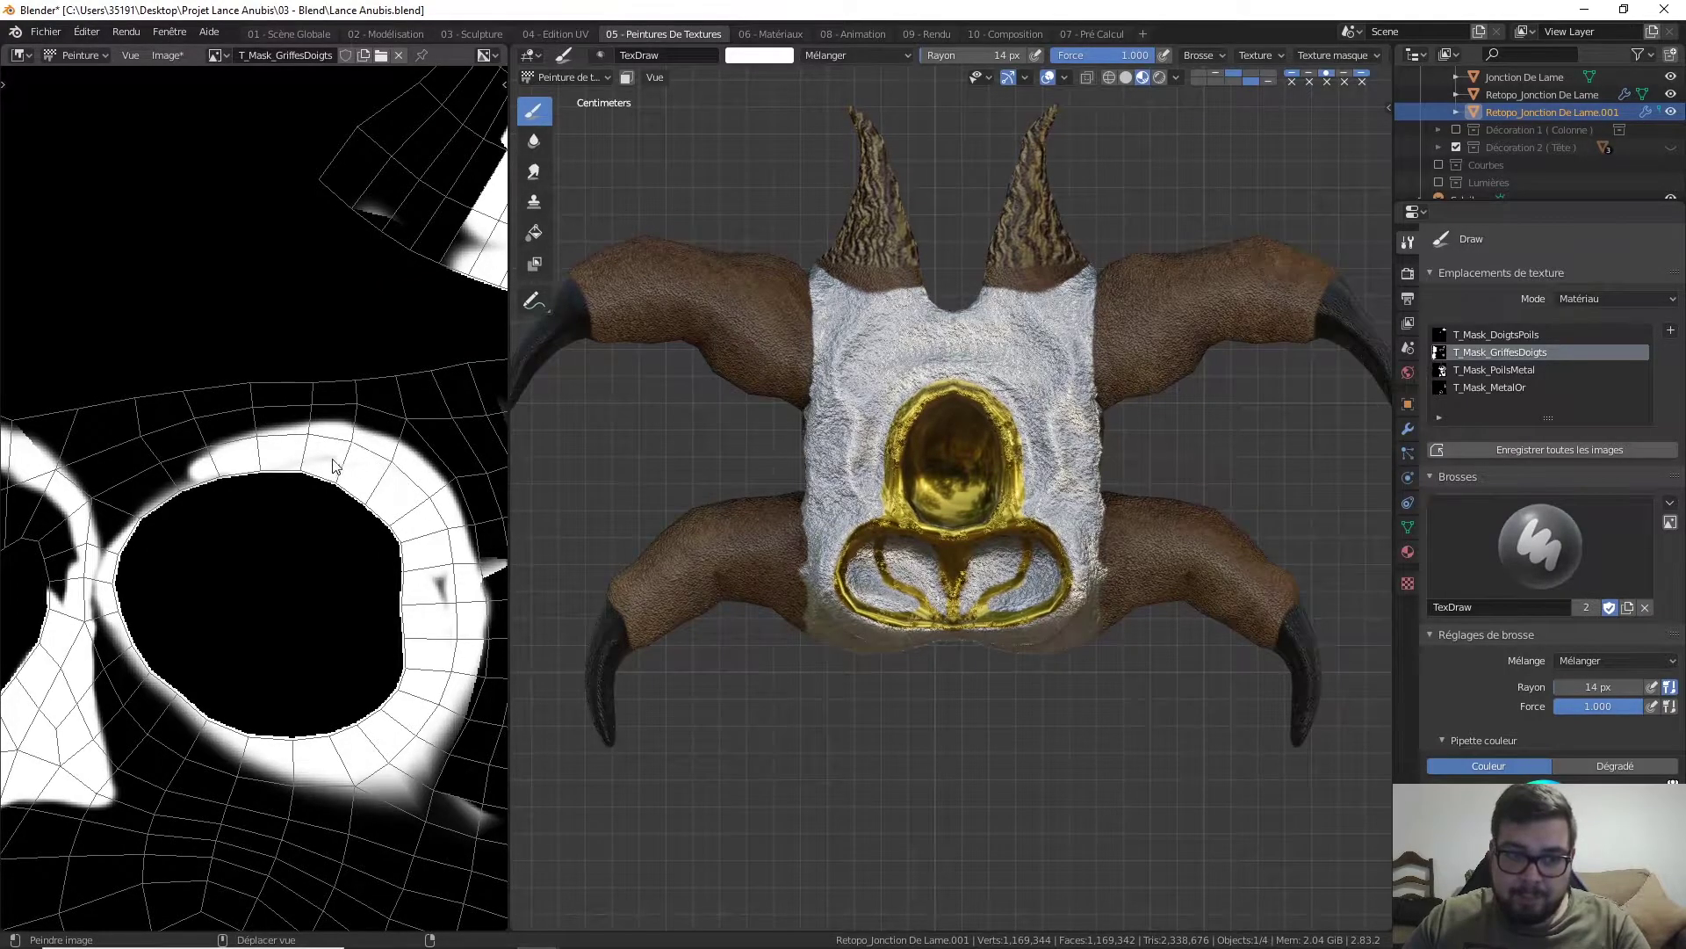
drag(443, 581, 453, 615)
middle_drag(441, 621, 439, 538)
mouse_move(439, 537)
mouse_down()
mouse_move(404, 663)
mouse_move(356, 672)
mouse_move(391, 679)
mouse_move(347, 668)
mouse_up()
- Paint the patchy dark edges of the white area on T_Mask_GriffesDoigts' upper cone-shaped island solid white
mouse_move(378, 634)
ctrl+middle_down()
mouse_move(395, 451)
mouse_move(388, 626)
ctrl+middle_up()
scroll(298, 483, up, 5)
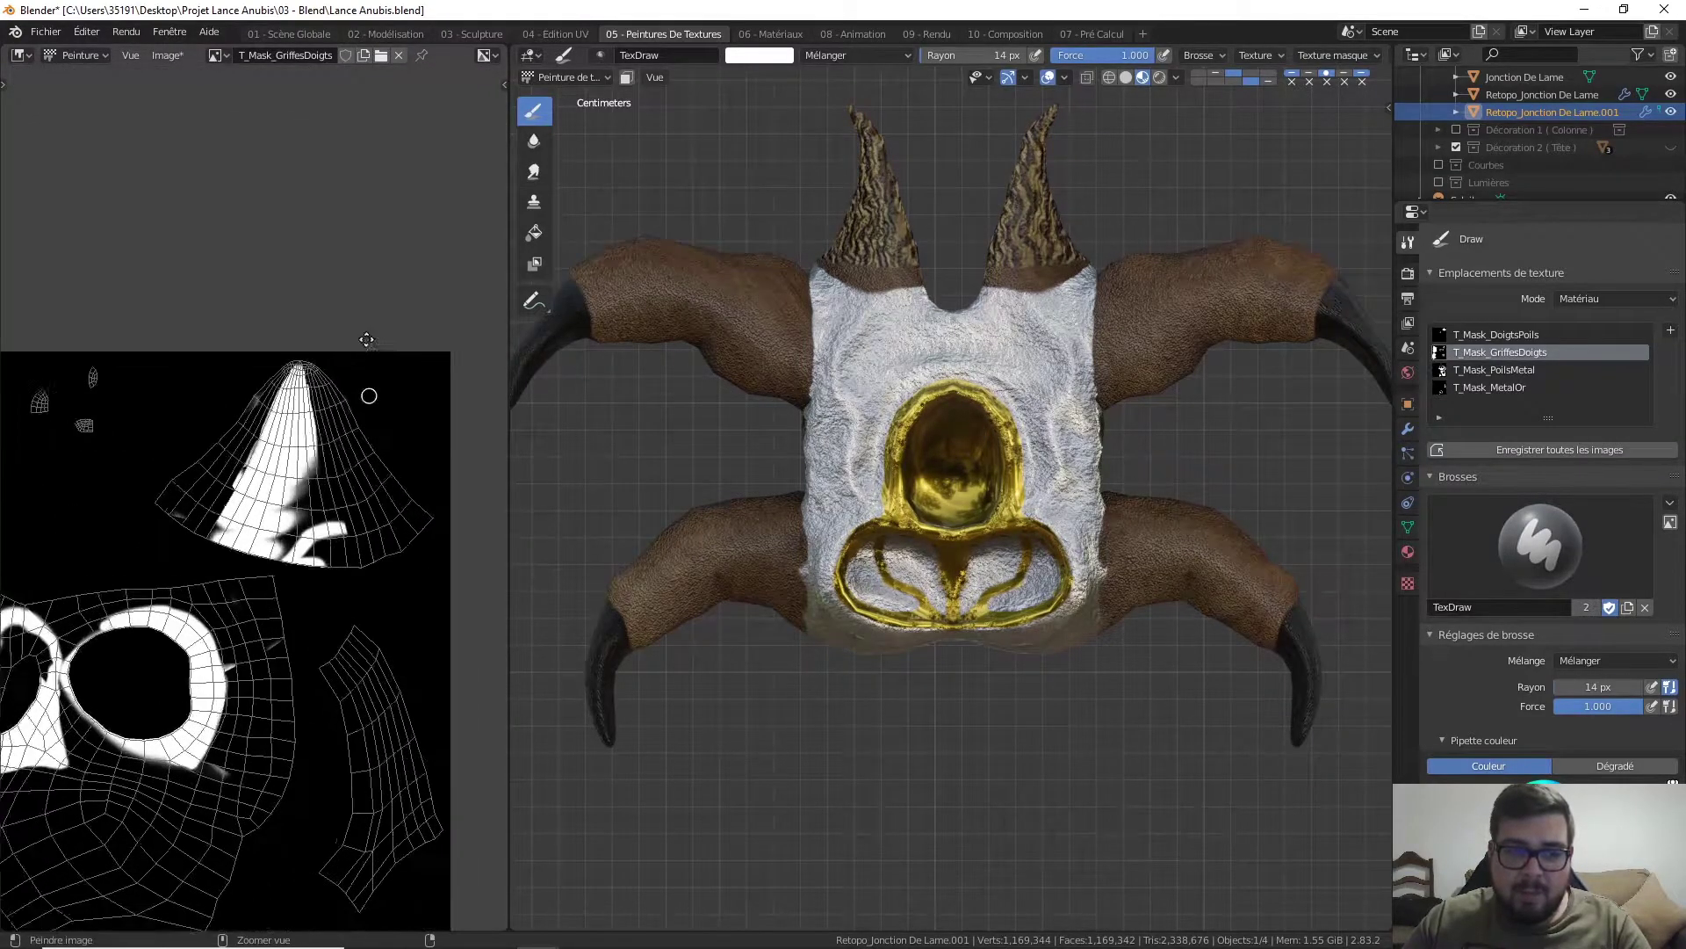
mouse_move(247, 437)
mouse_down()
mouse_move(207, 554)
mouse_move(162, 593)
mouse_move(176, 587)
mouse_up()
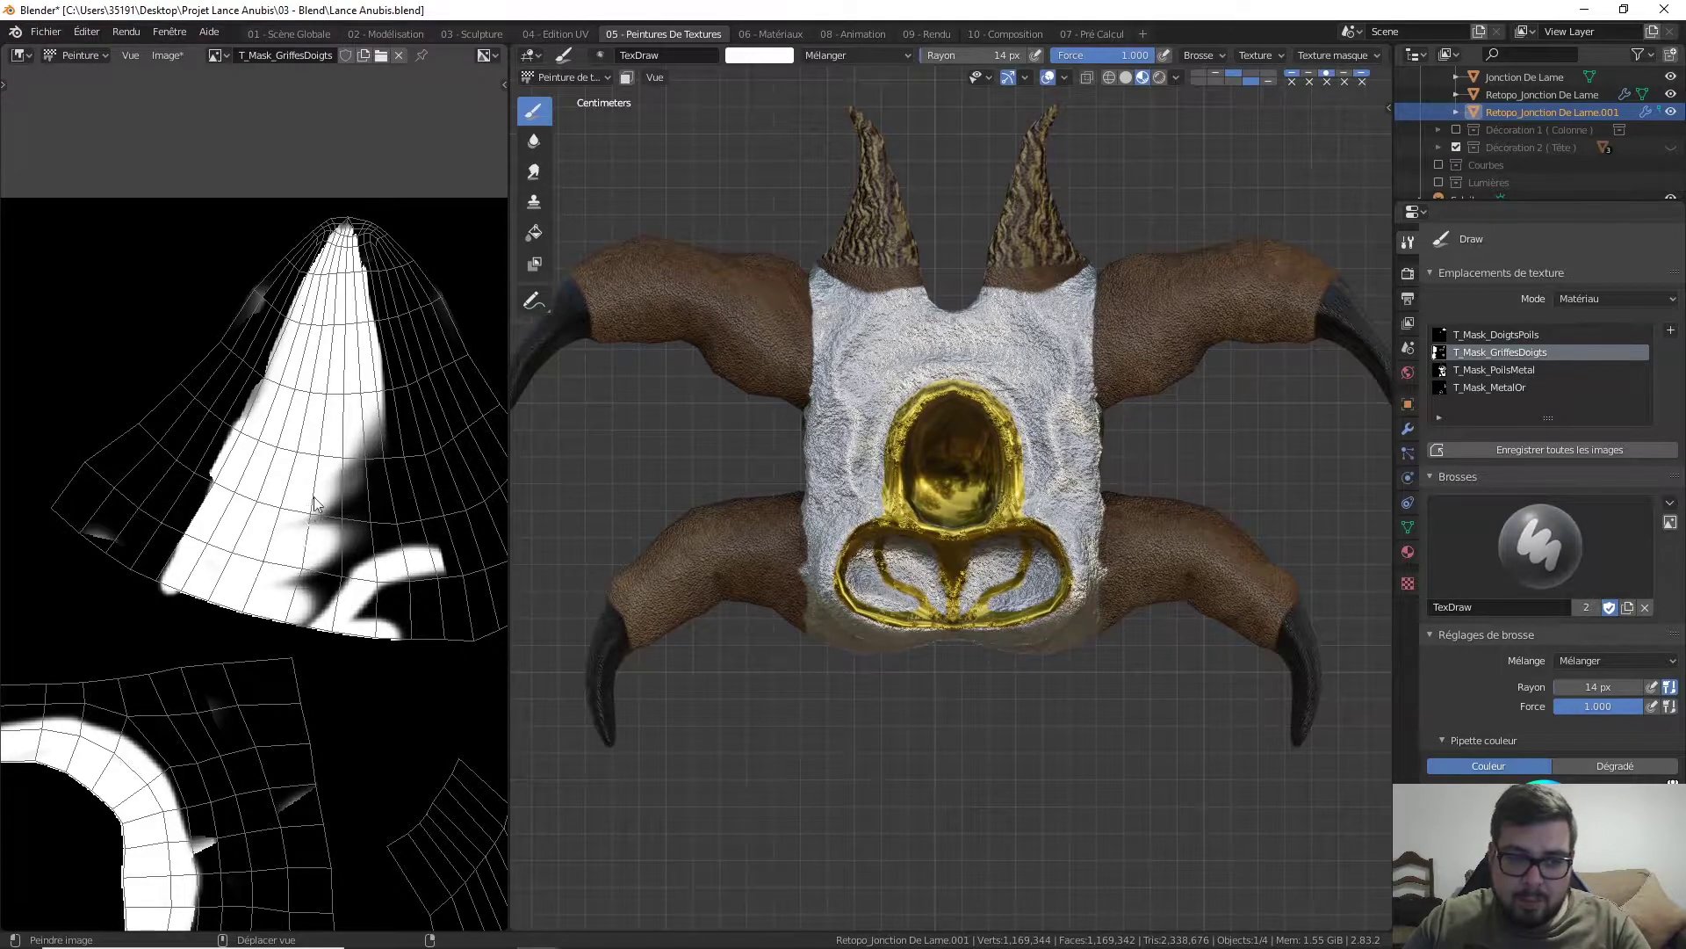
mouse_move(369, 413)
mouse_down()
mouse_move(353, 492)
mouse_move(327, 527)
mouse_move(309, 520)
mouse_move(337, 497)
mouse_move(334, 544)
mouse_move(300, 549)
mouse_move(288, 610)
mouse_move(303, 563)
mouse_up()
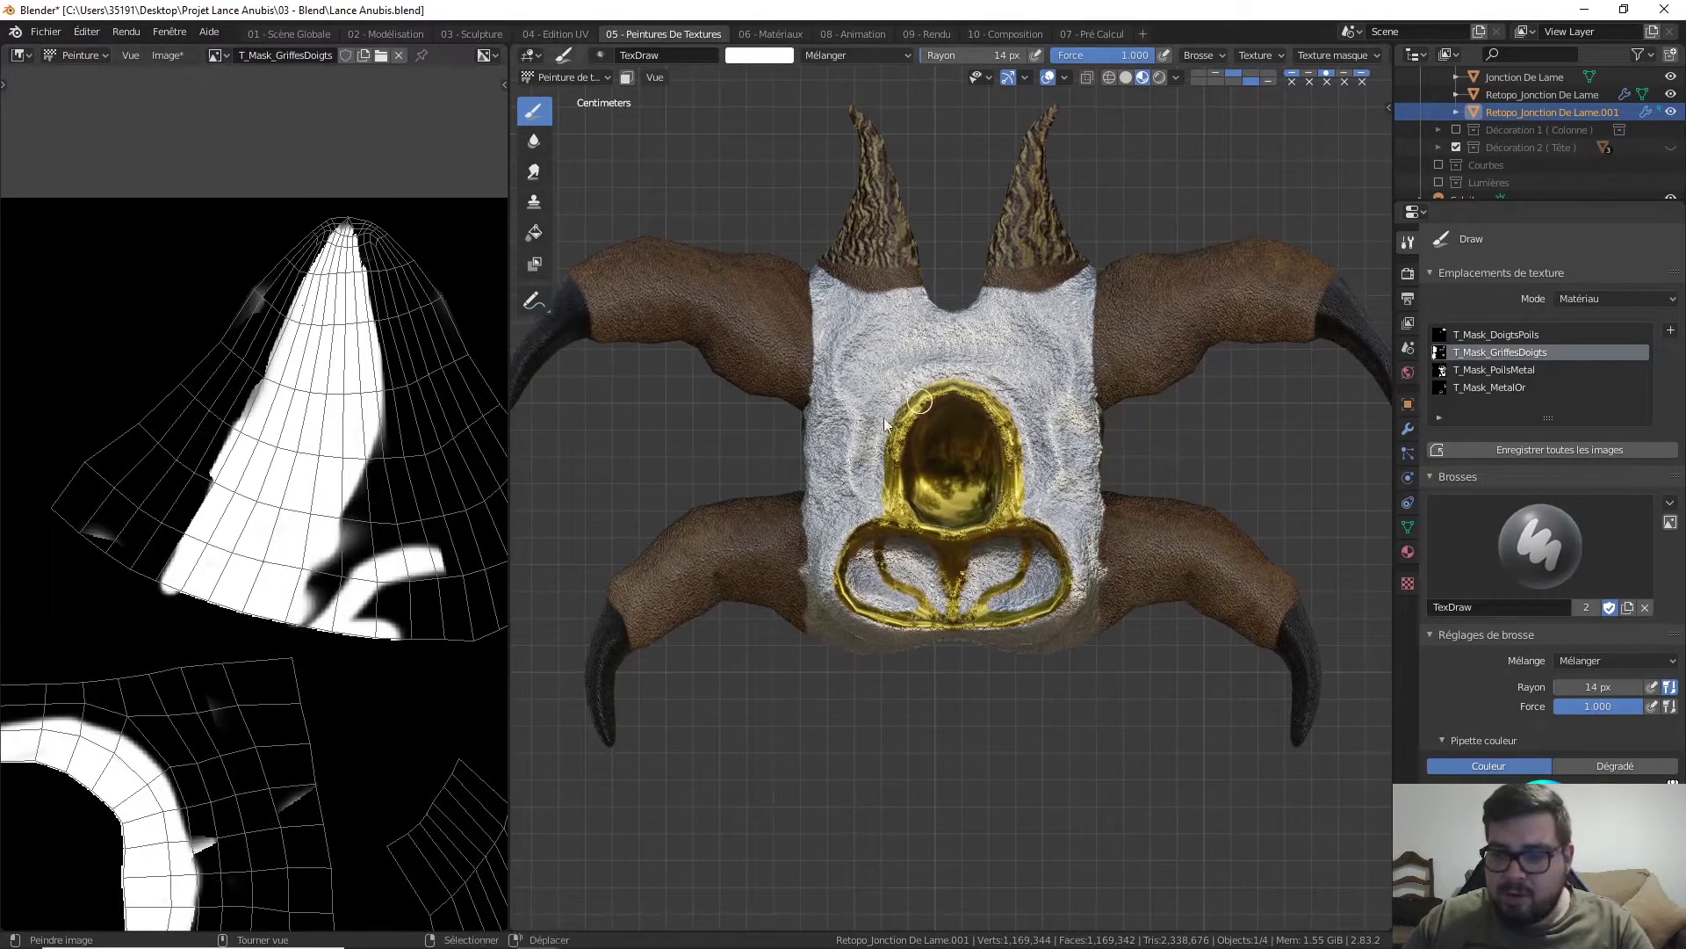
- Select T_Mask_MetalOr and paint black over the uneven border where the lower finger meets the silver fur
middle_drag(1067, 493, 992, 537)
scroll(977, 483, down, 1)
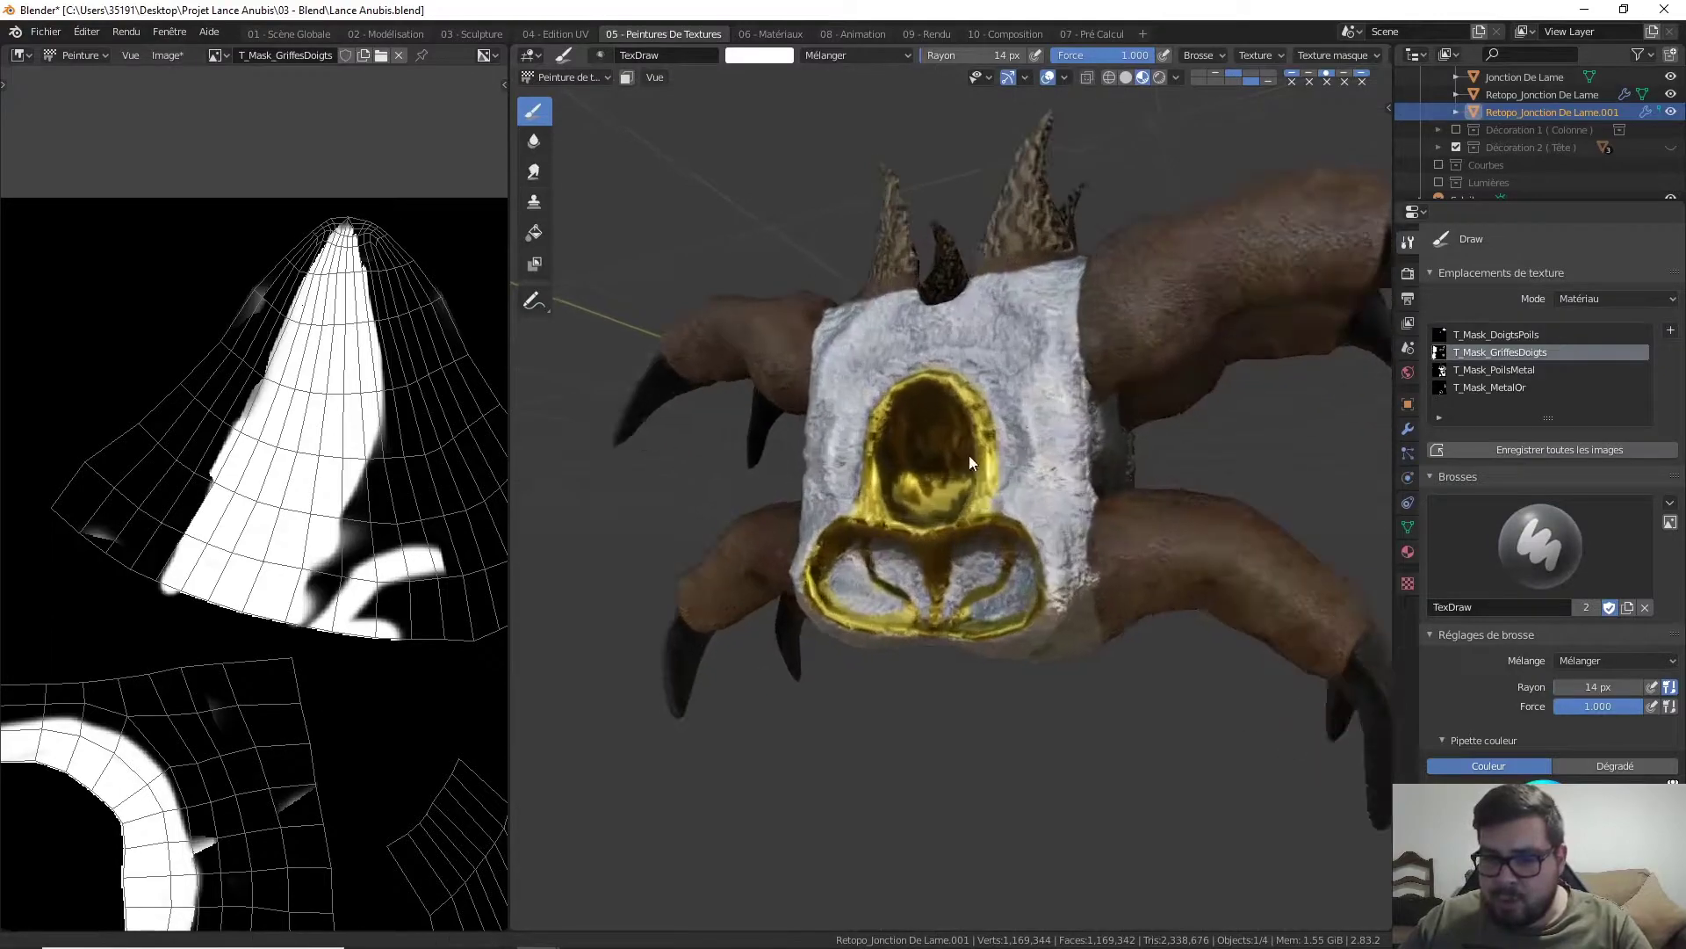
scroll(974, 452, up, 2)
middle_drag(975, 448, 911, 401)
scroll(948, 431, up, 3)
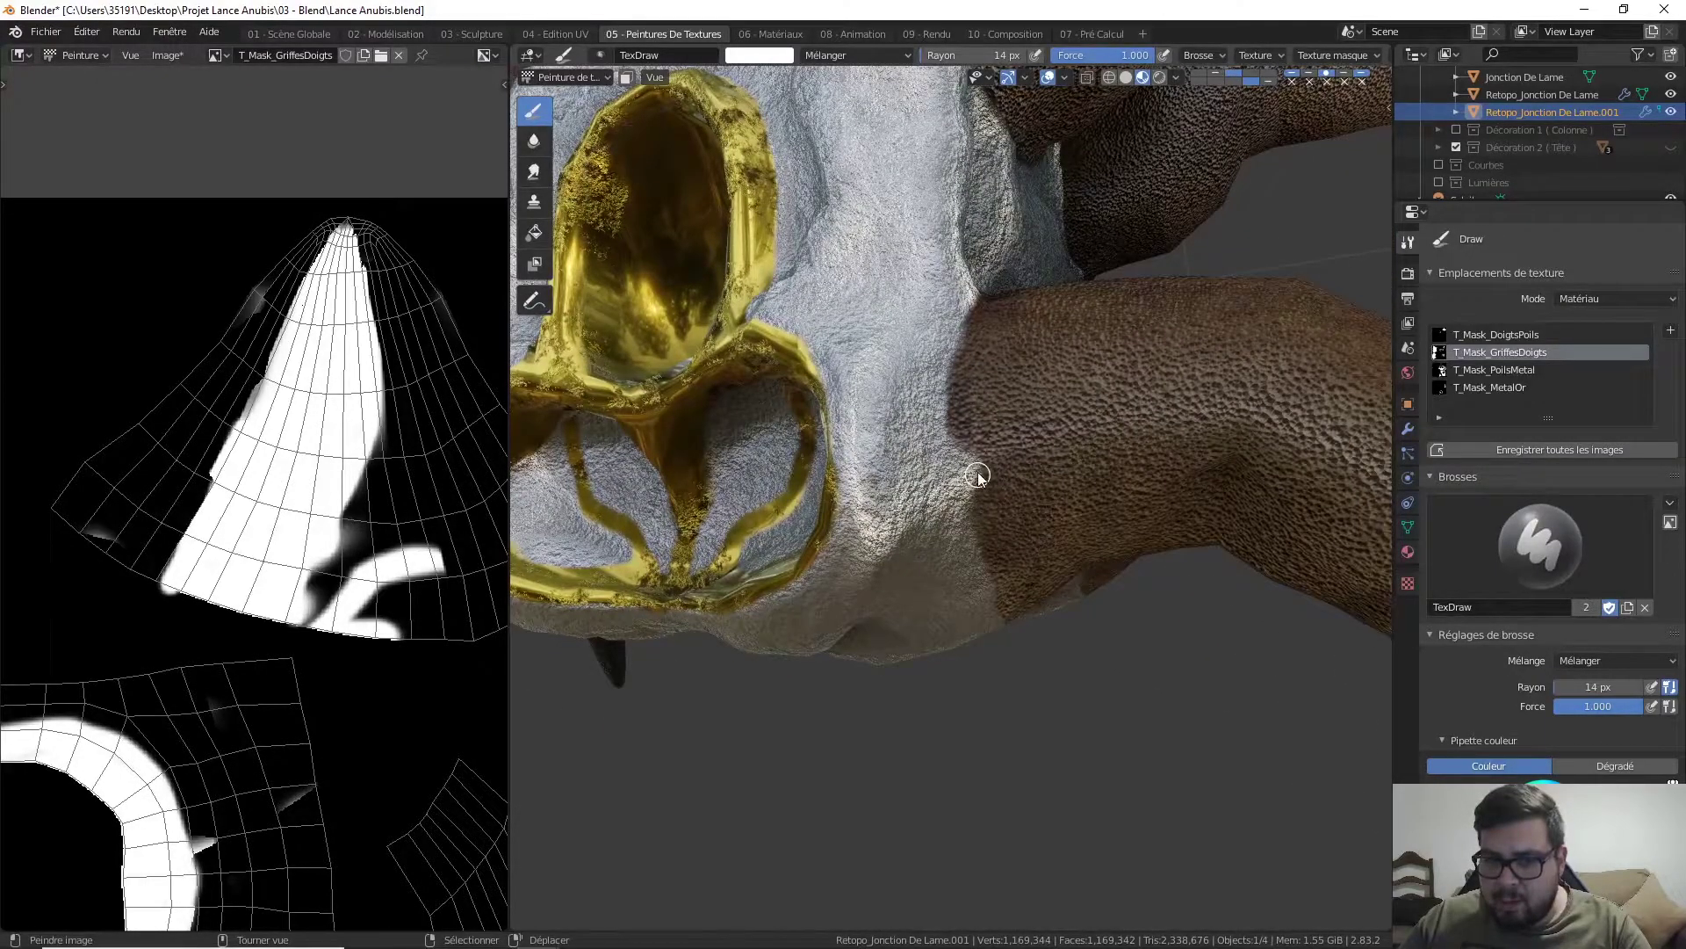
click(1498, 385)
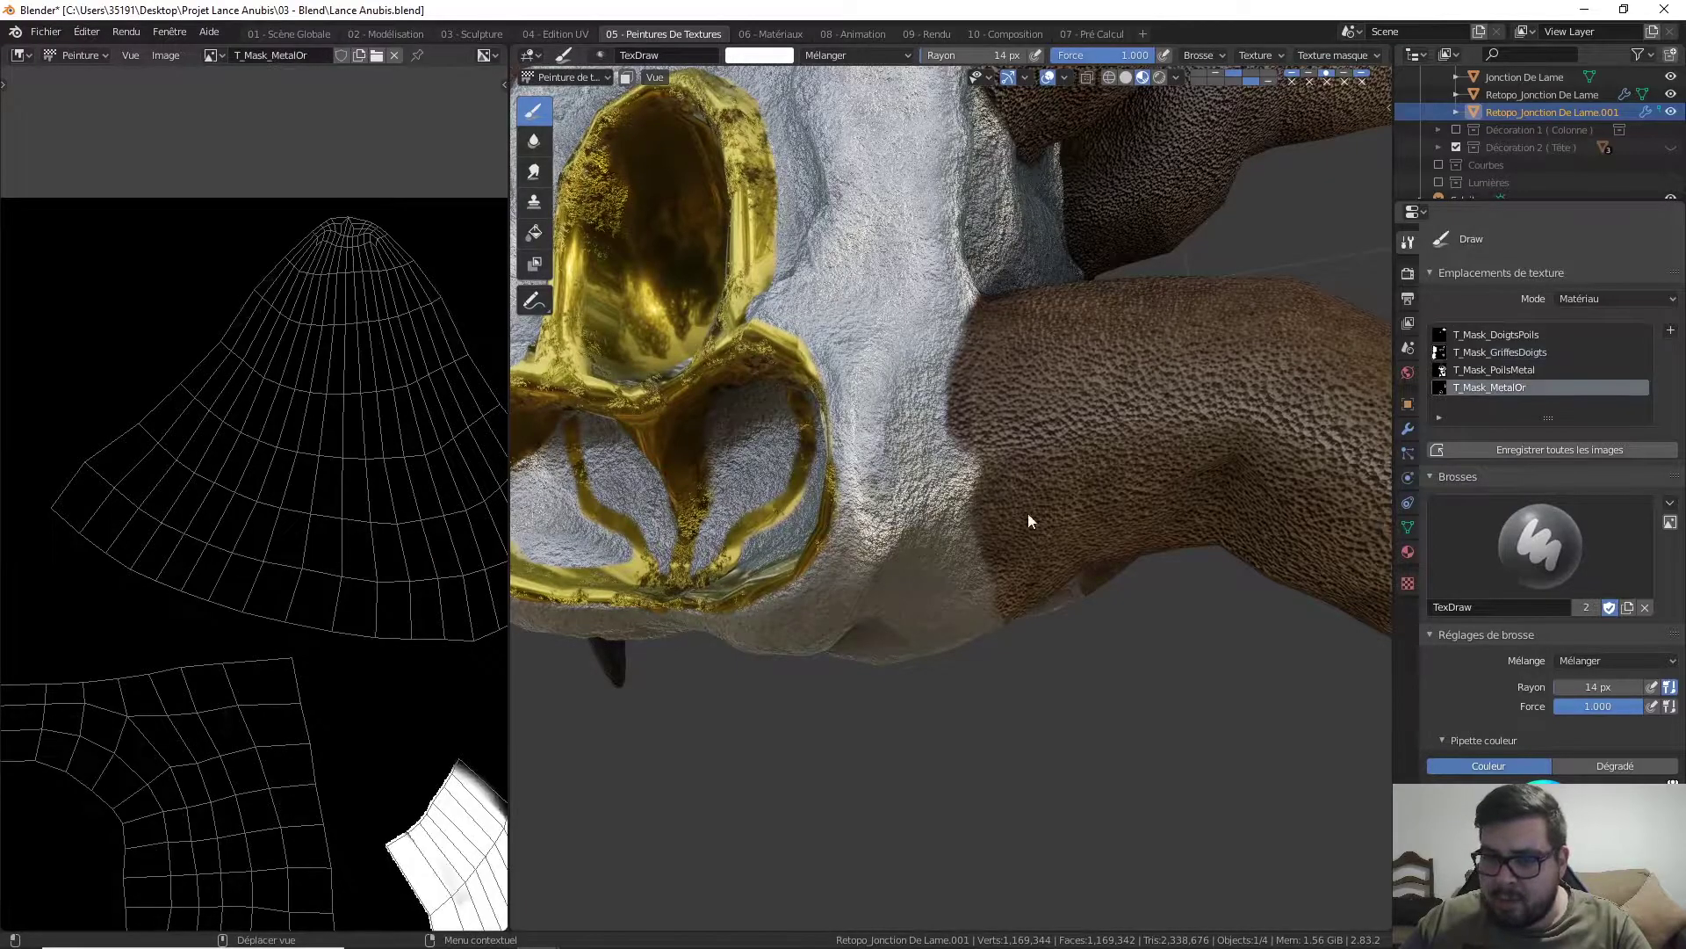
key(x)
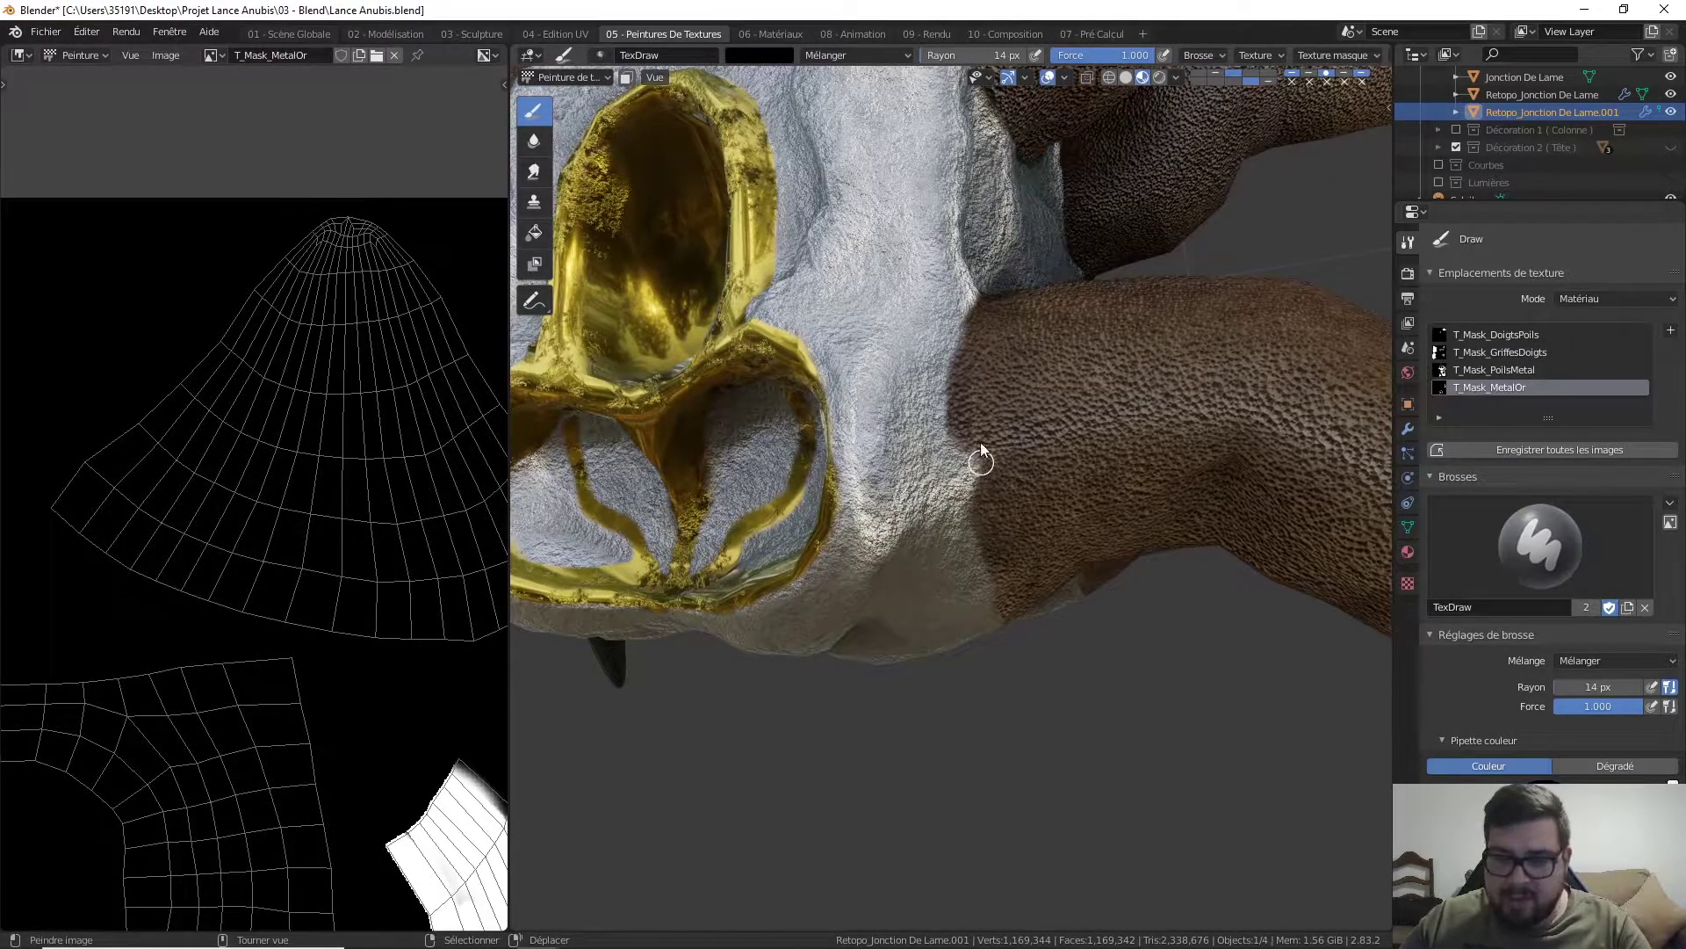
drag(978, 444, 975, 474)
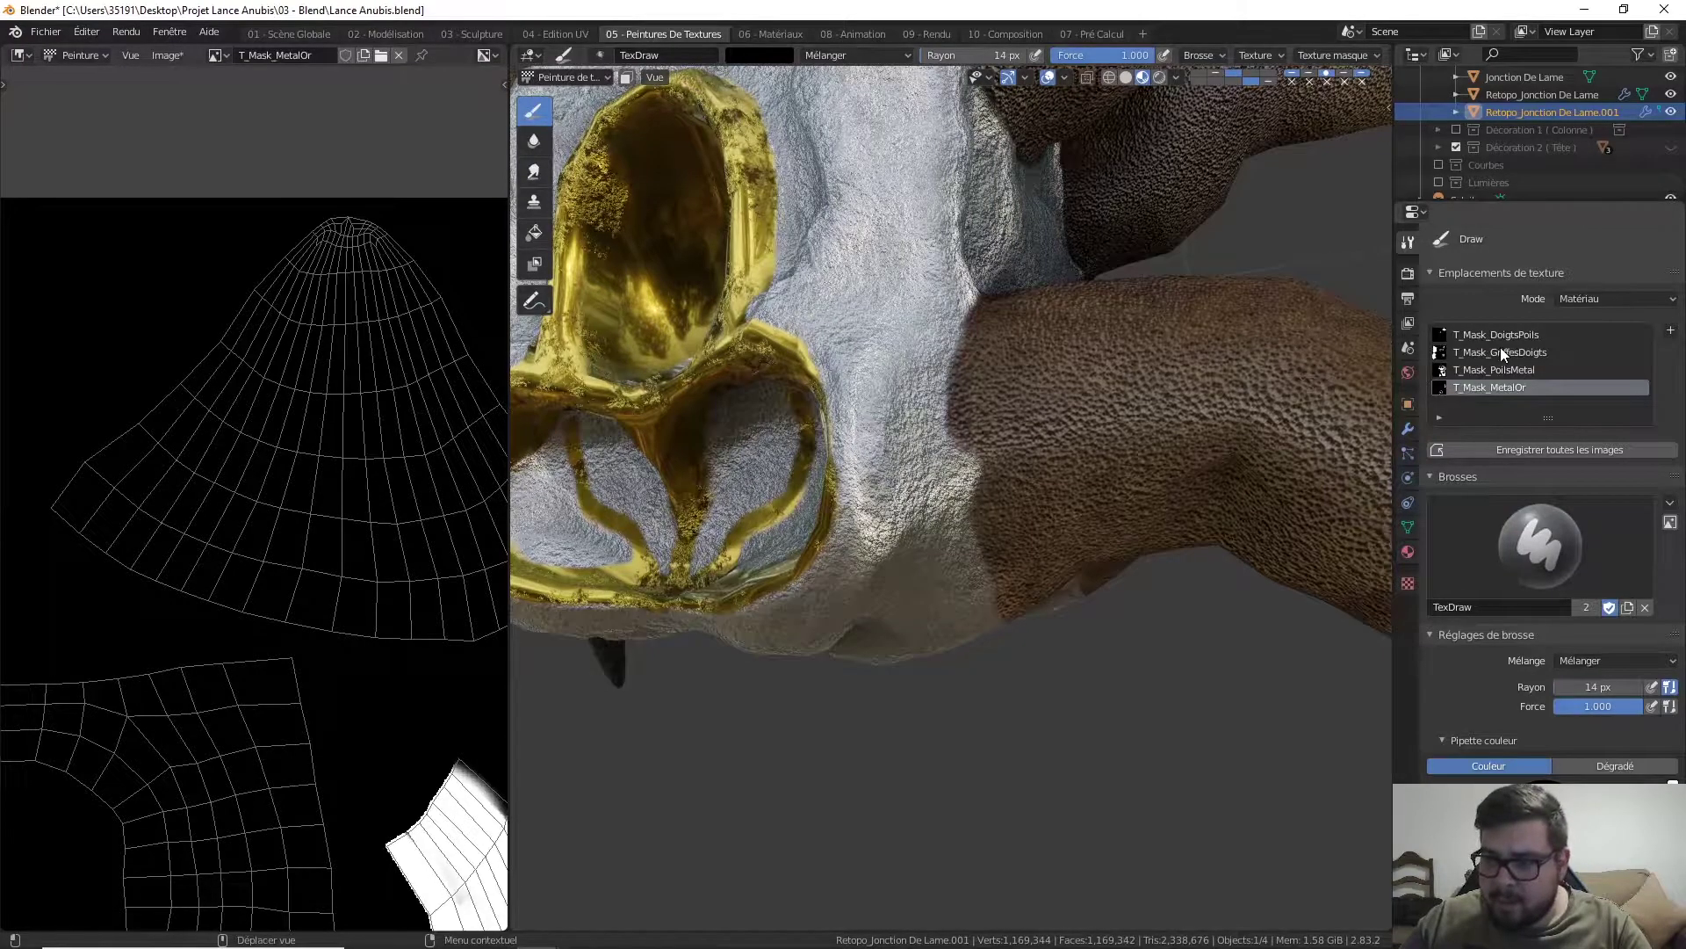
- Select T_Mask_PoilsMetal and paint the same finger border black to smooth its notch
click(1493, 370)
drag(973, 445, 980, 501)
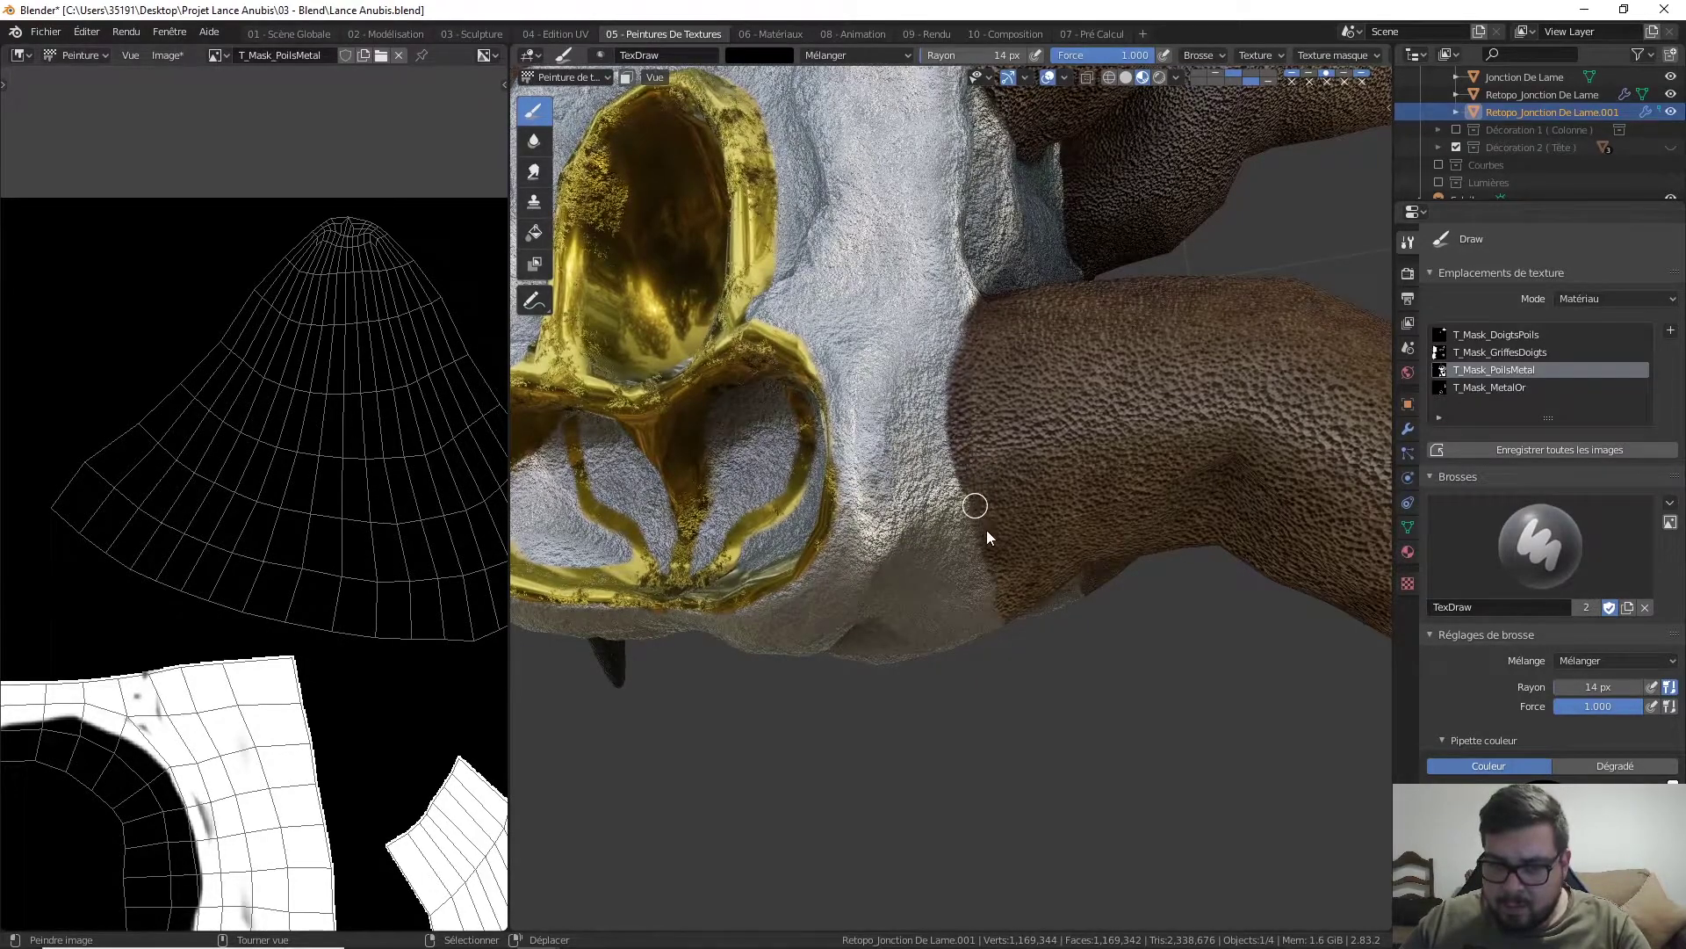
middle_drag(945, 398, 988, 422)
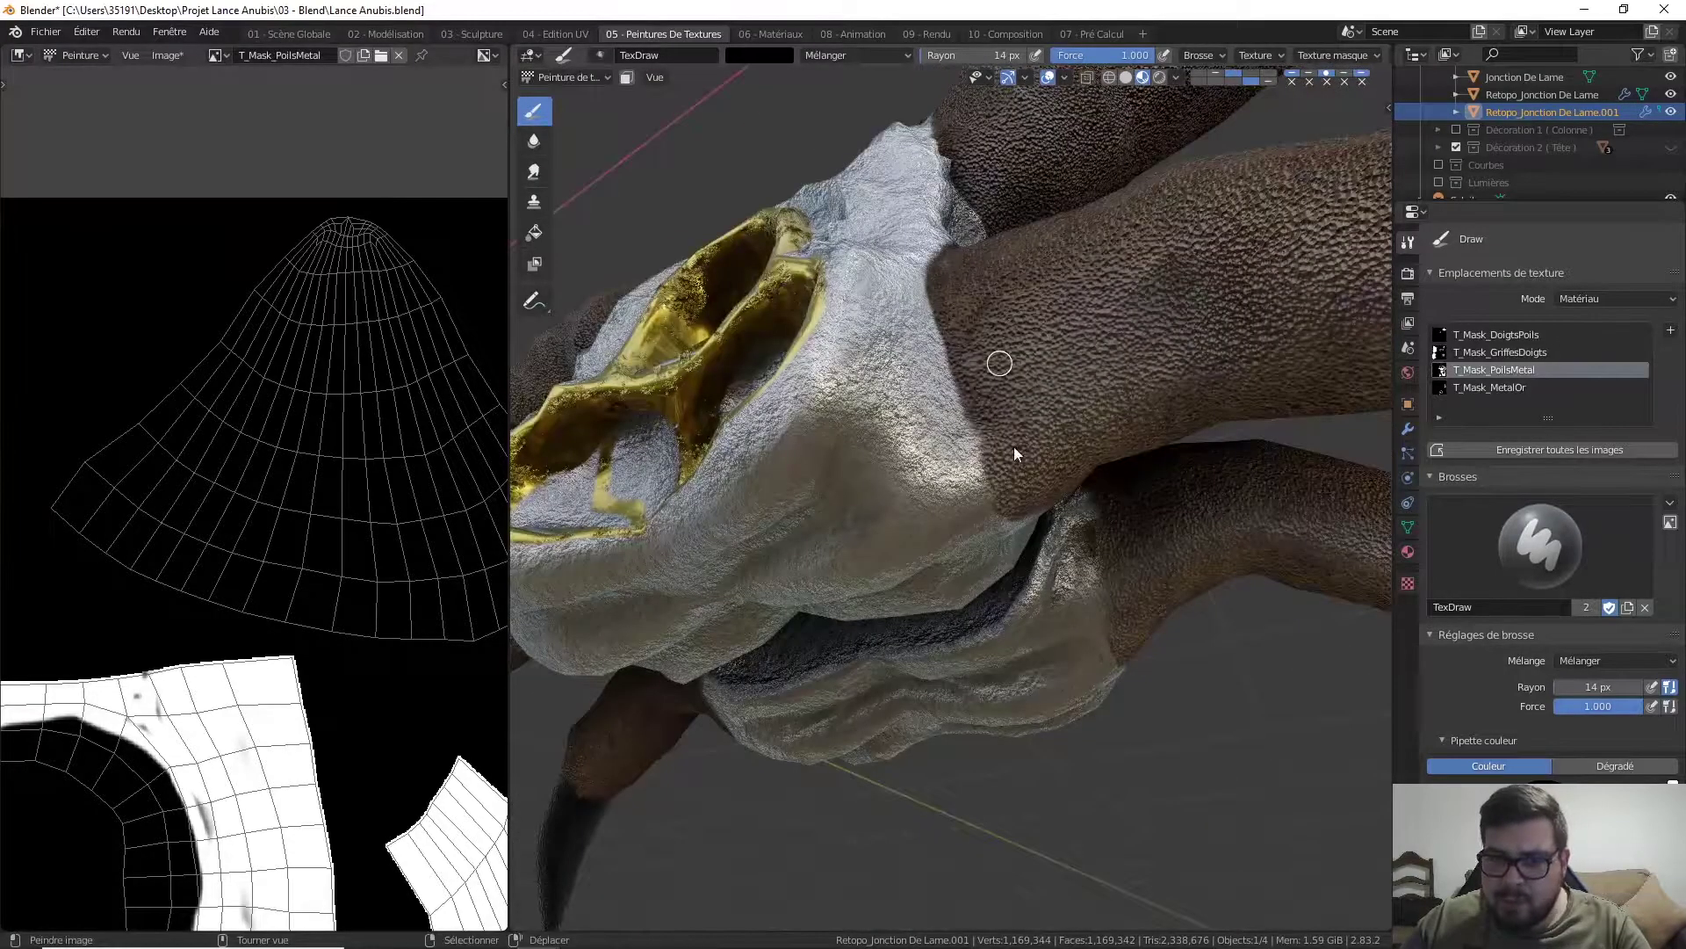
- Select T_Mask_DoigtsPoils and touch up the finger's border with a white dab and a black dab using a 37 px brush
click(1496, 334)
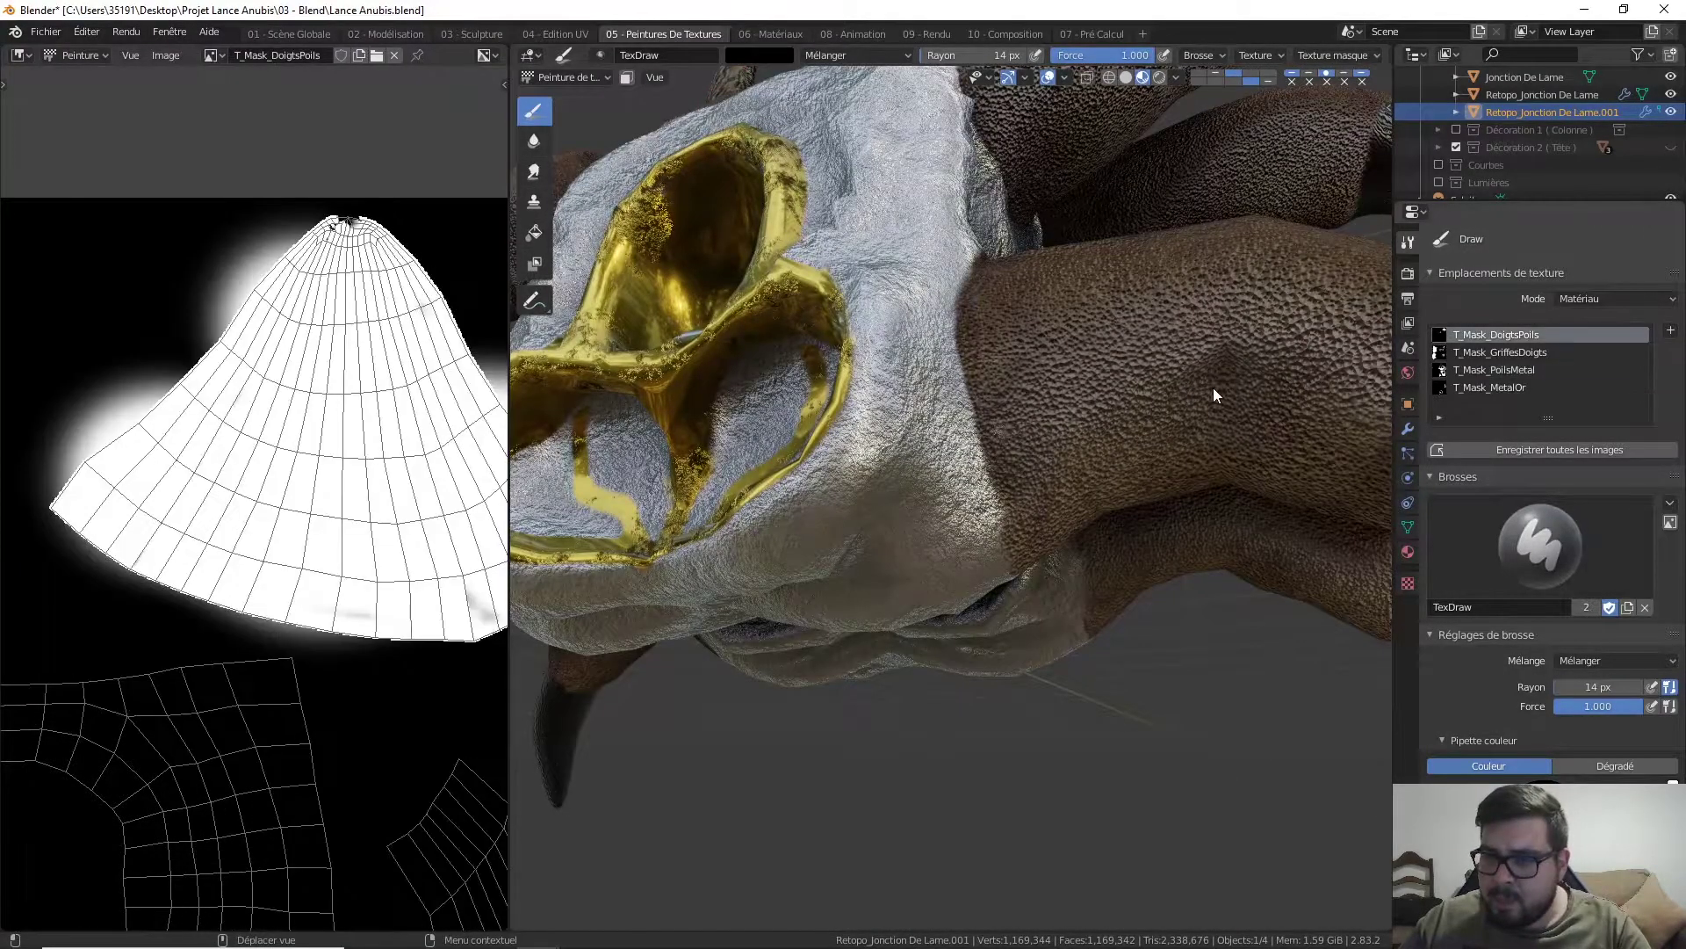
key(x)
click(1007, 437)
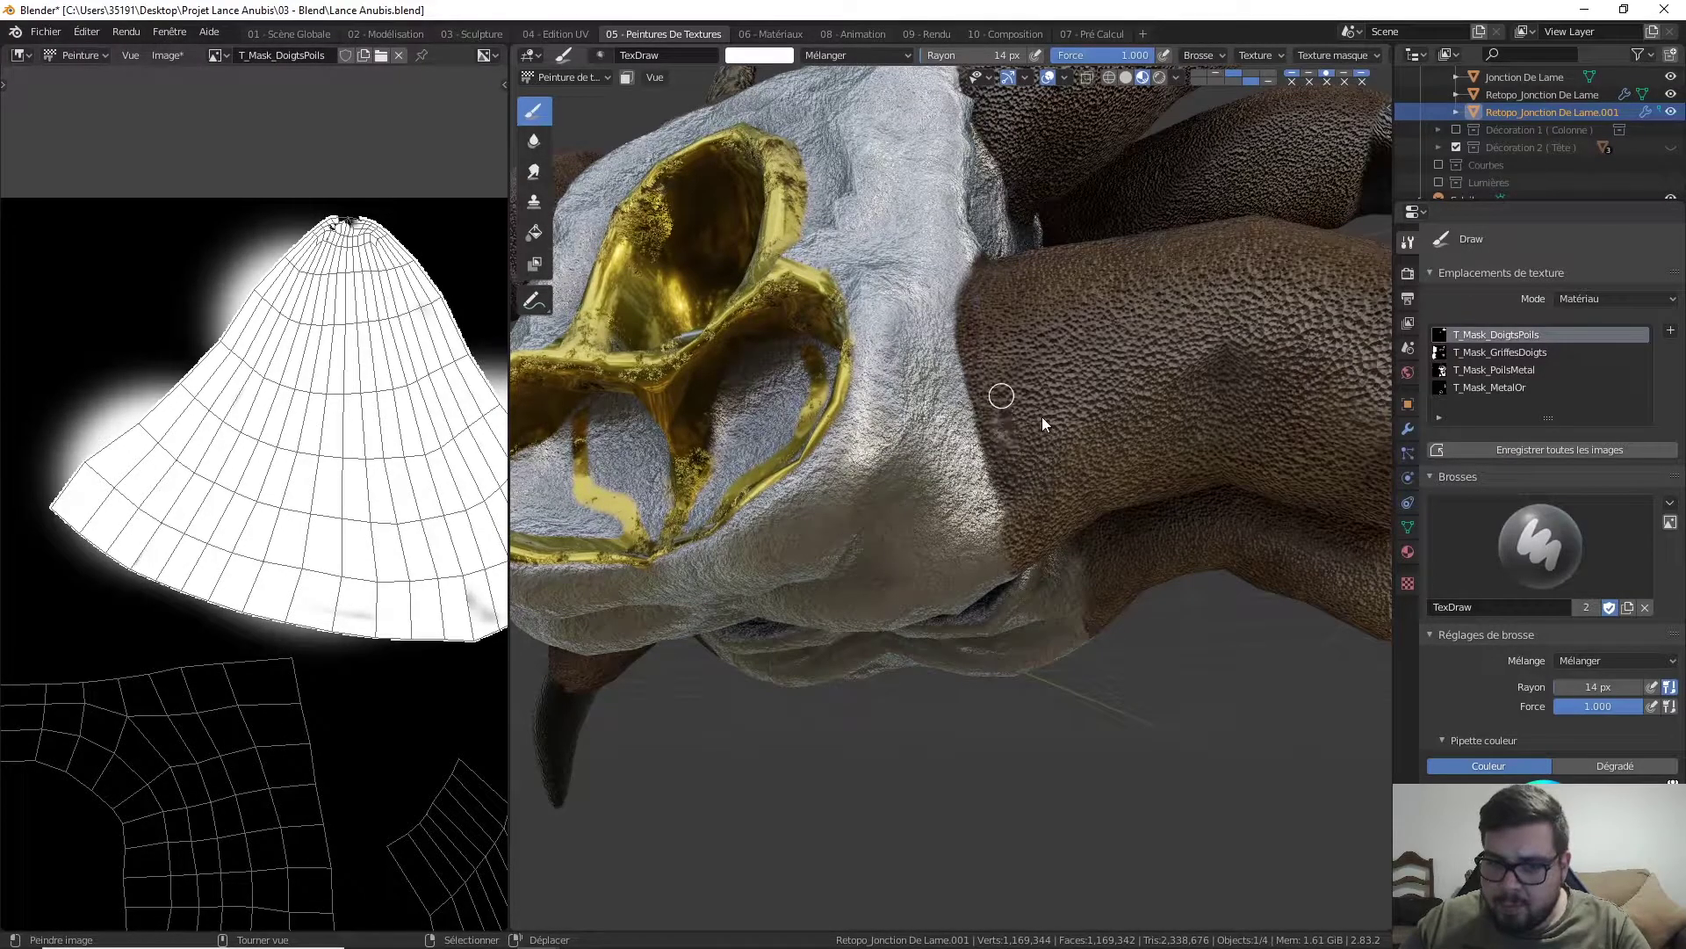
ctrl+middle_drag(1084, 343, 1016, 480)
key(x)
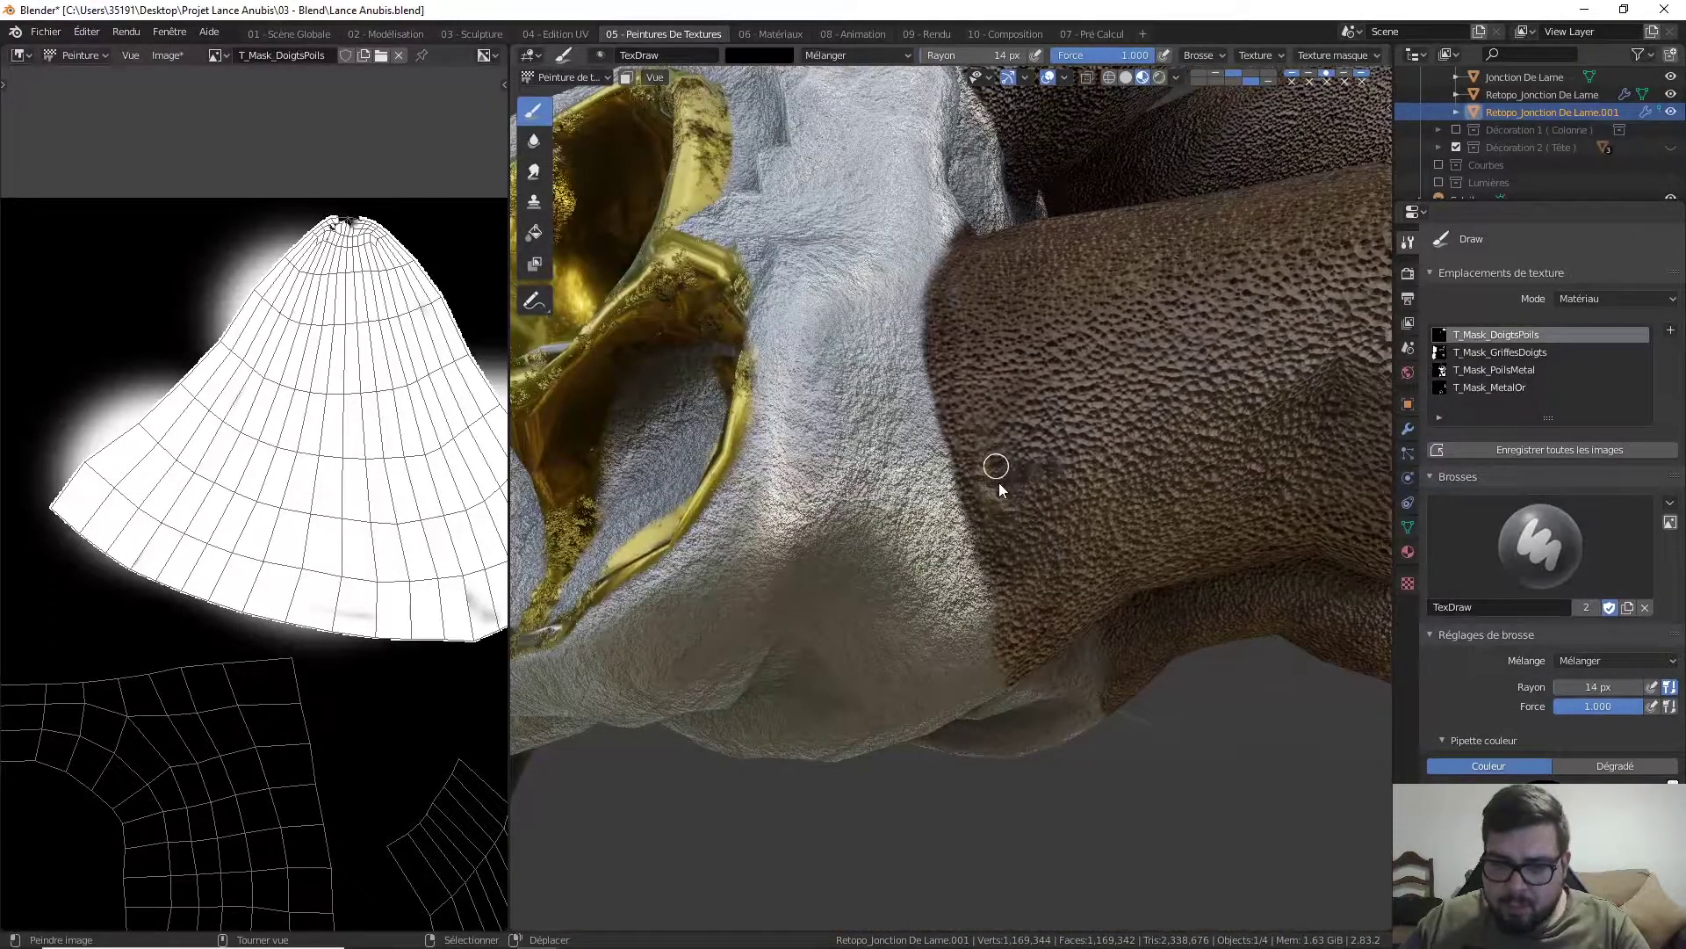
key(f)
click(1006, 488)
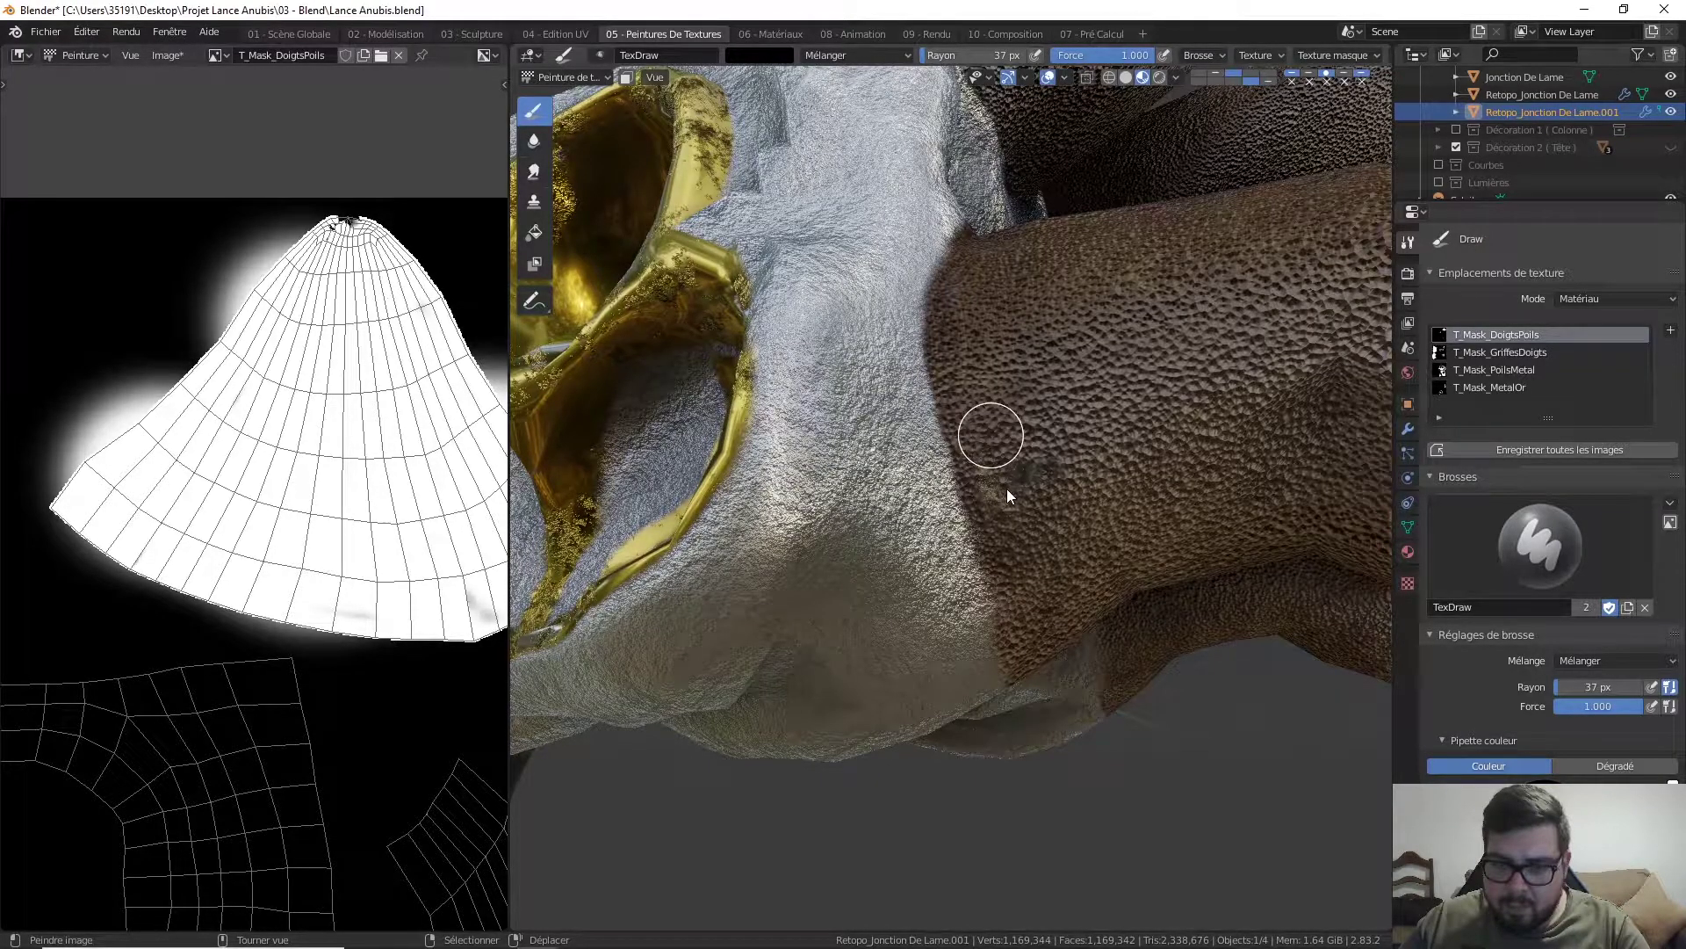
- Examine the finger underside and the UV islands of T_Mask_DoigtsPoils for remaining flaws, with the brush switched back to white
middle_drag(1005, 483, 808, 632)
ctrl+middle_drag(455, 703, 423, 613)
key(x)
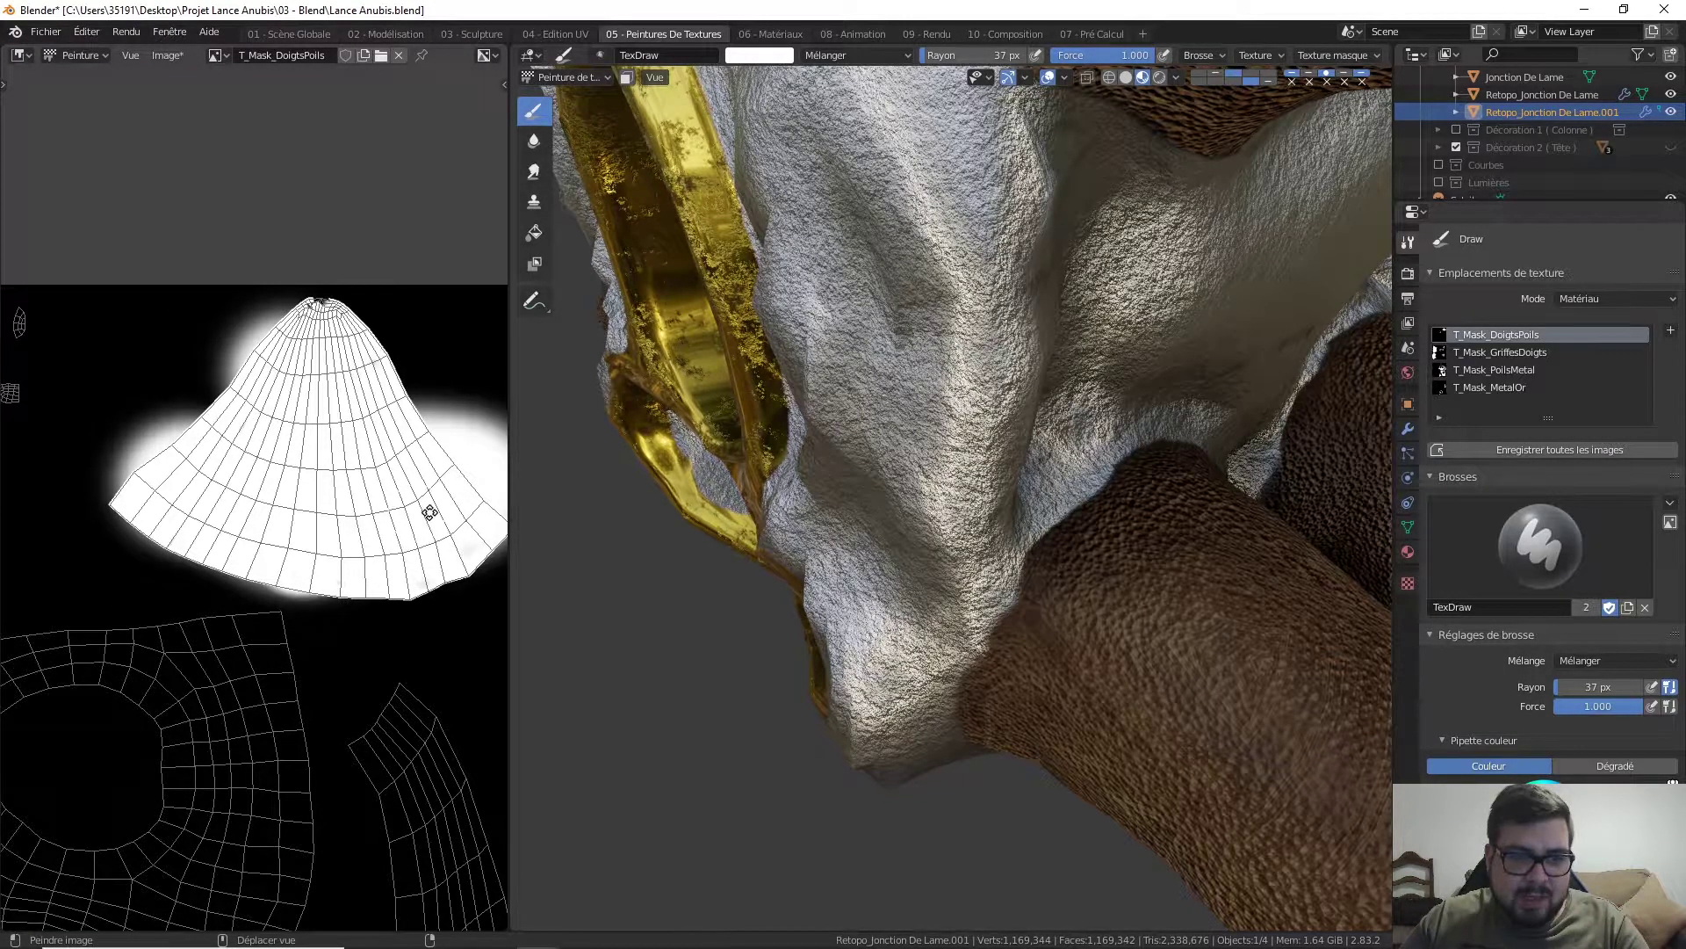
middle_drag(434, 512, 436, 571)
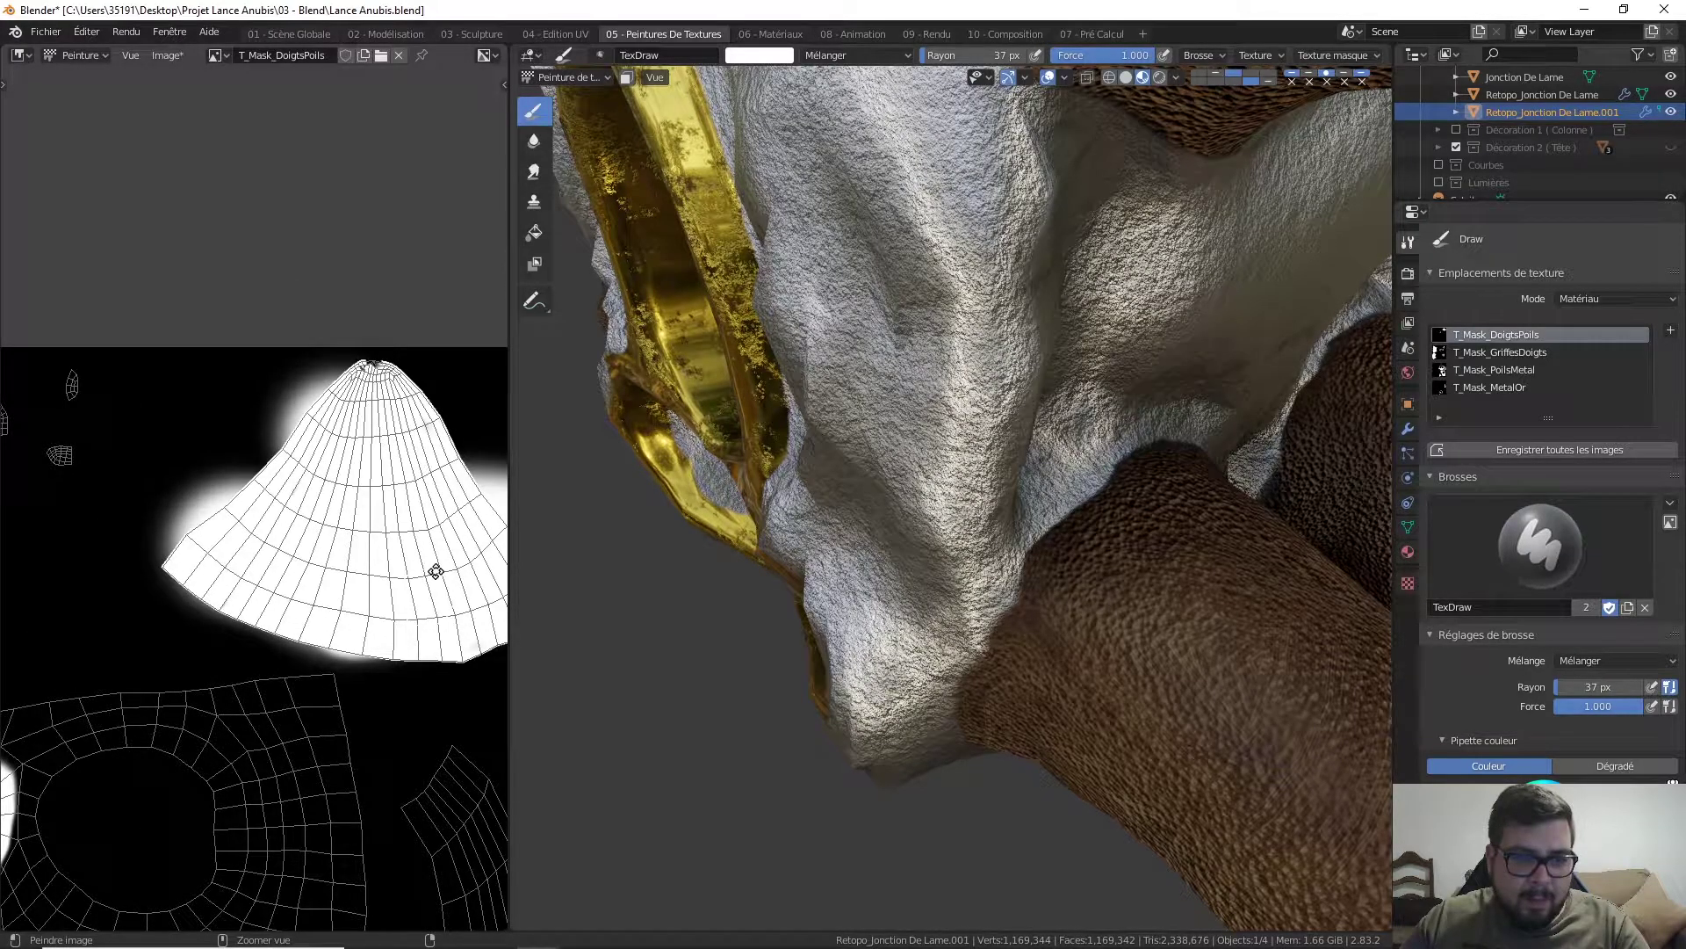
middle_drag(435, 571, 365, 592)
scroll(366, 591, down, 2)
middle_drag(176, 703, 326, 656)
middle_drag(354, 568, 265, 596)
- Compare T_Mask_GriffesDoigts with T_Mask_DoigtsPoils and save the T_Mask_DoigtsPoils image
click(1505, 351)
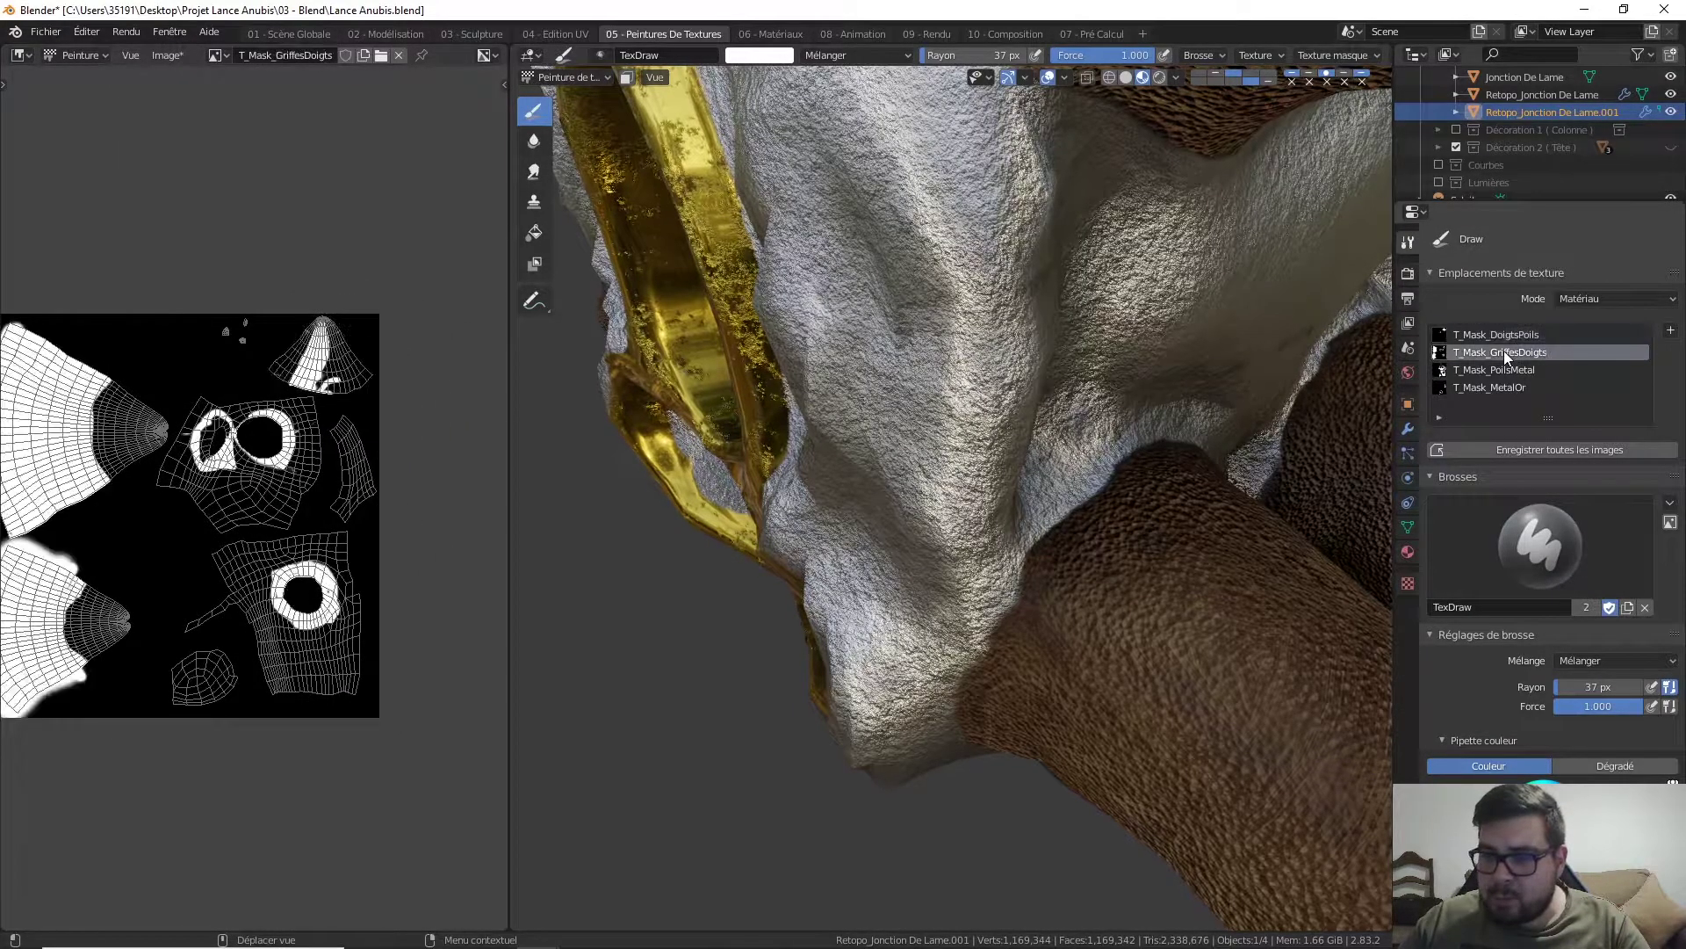
click(1508, 335)
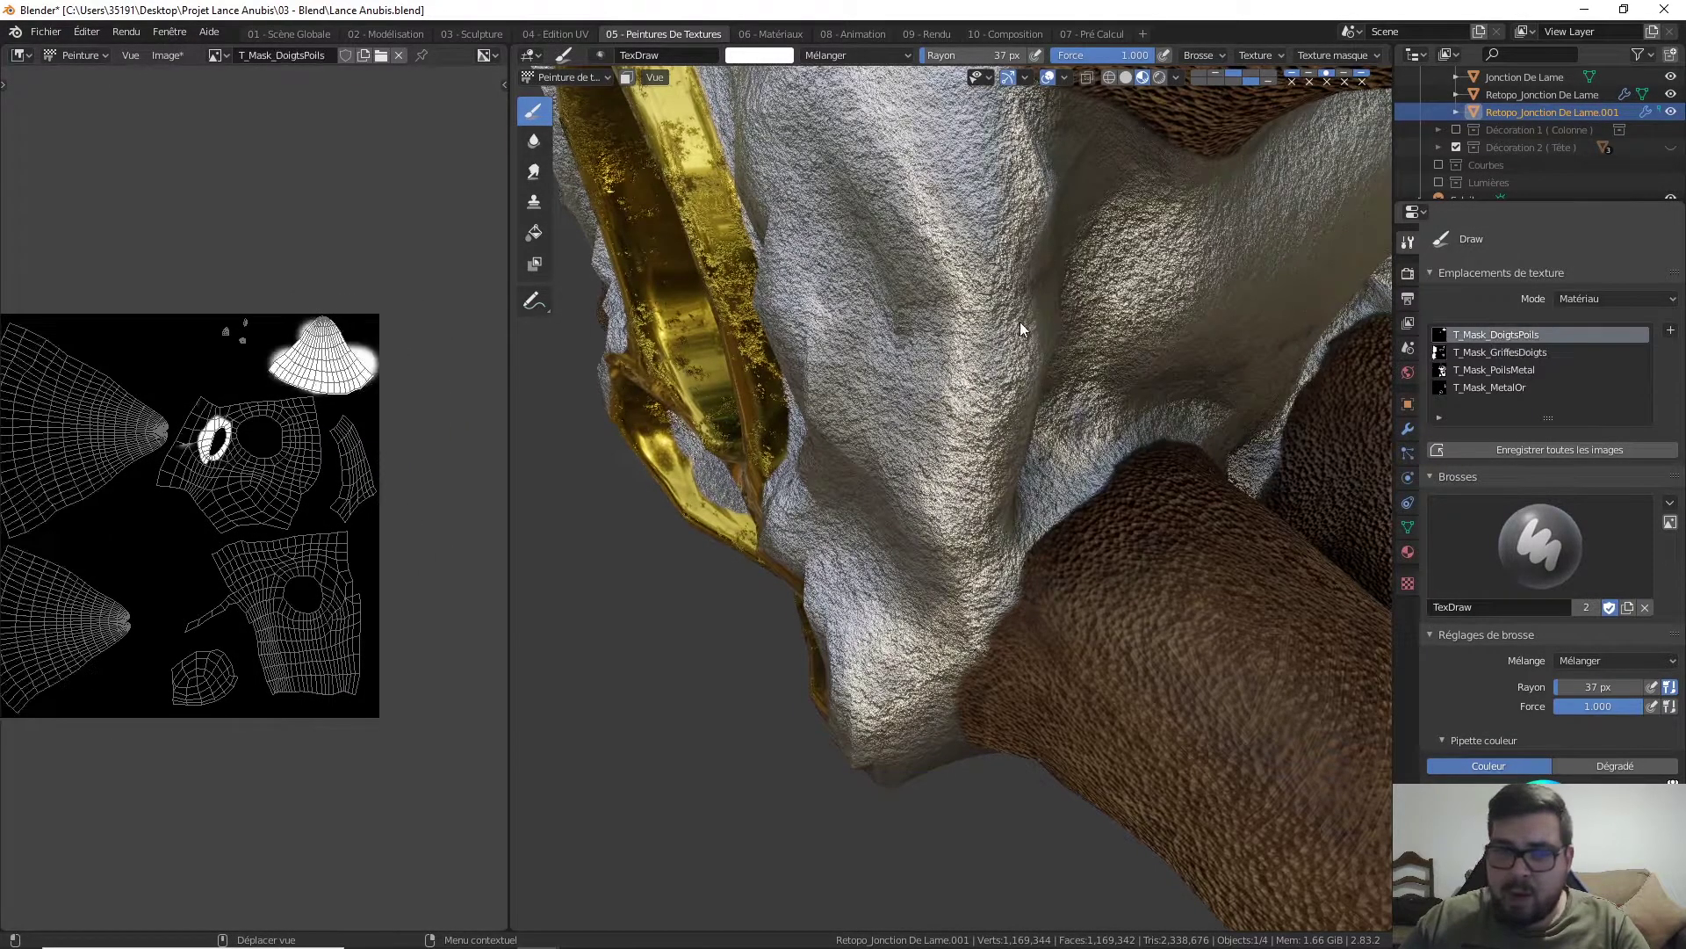
click(167, 56)
click(209, 194)
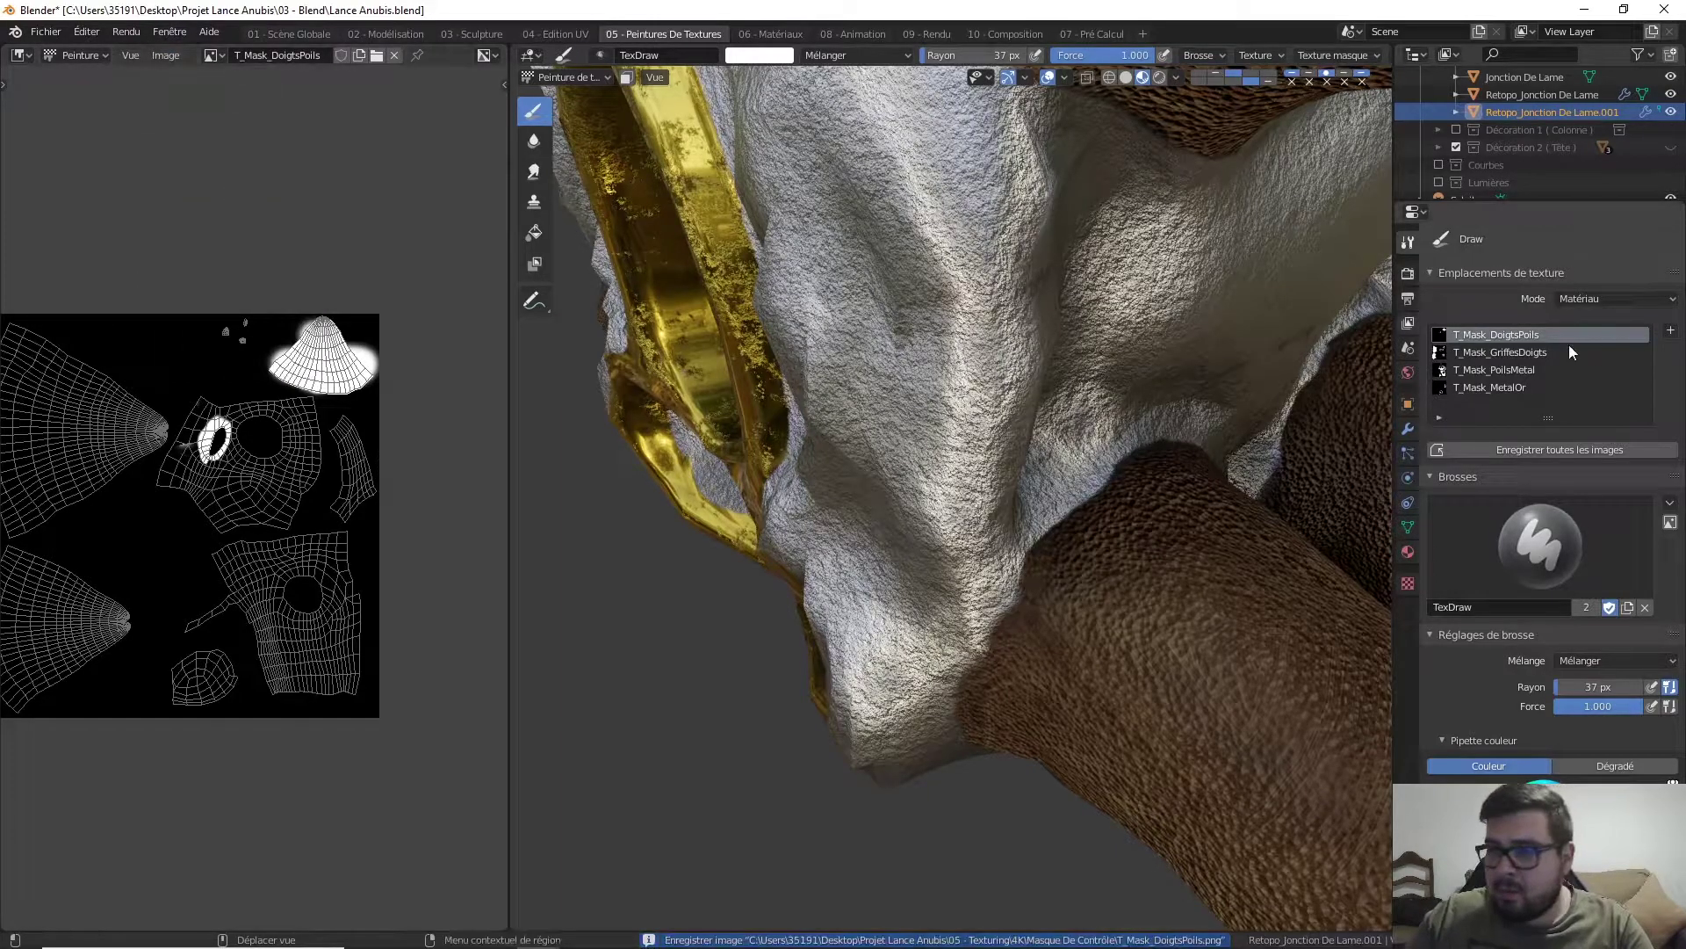
- Select T_Mask_GriffesDoigts and paint white over the grey spots in the lower round ring using a 24 px brush
click(1528, 353)
ctrl+middle_drag(229, 529, 330, 235)
ctrl+middle_drag(314, 334, 332, 231)
shift+middle_drag(356, 554, 307, 352)
middle_drag(288, 492, 257, 300)
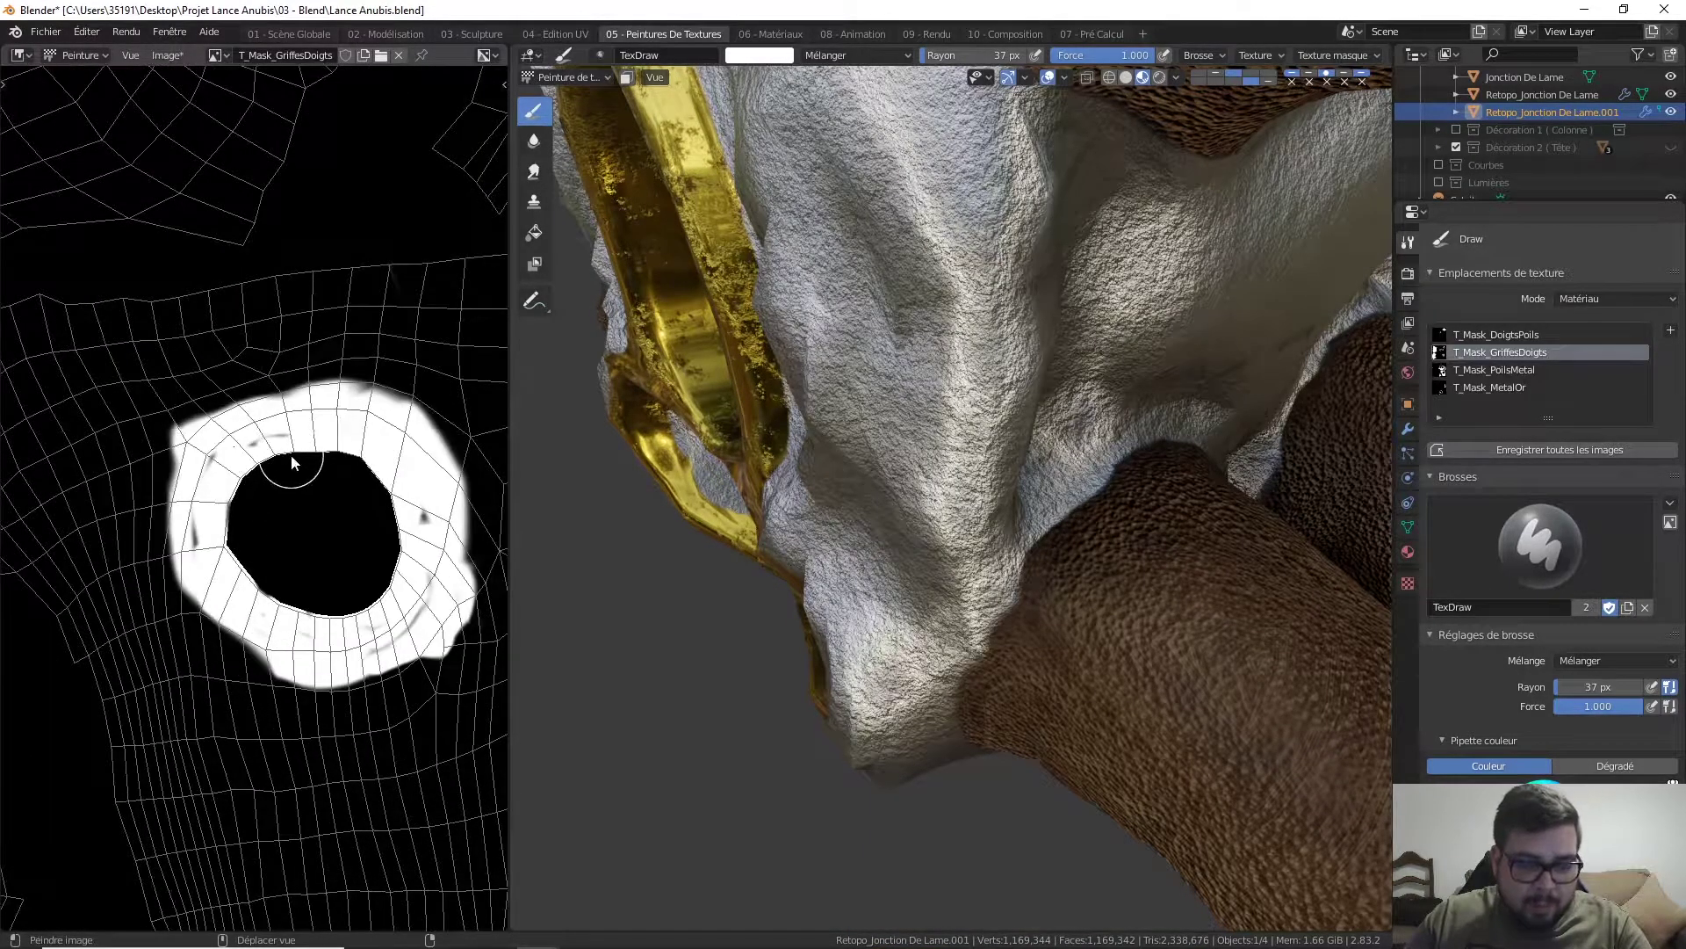
key(s)
key(s)
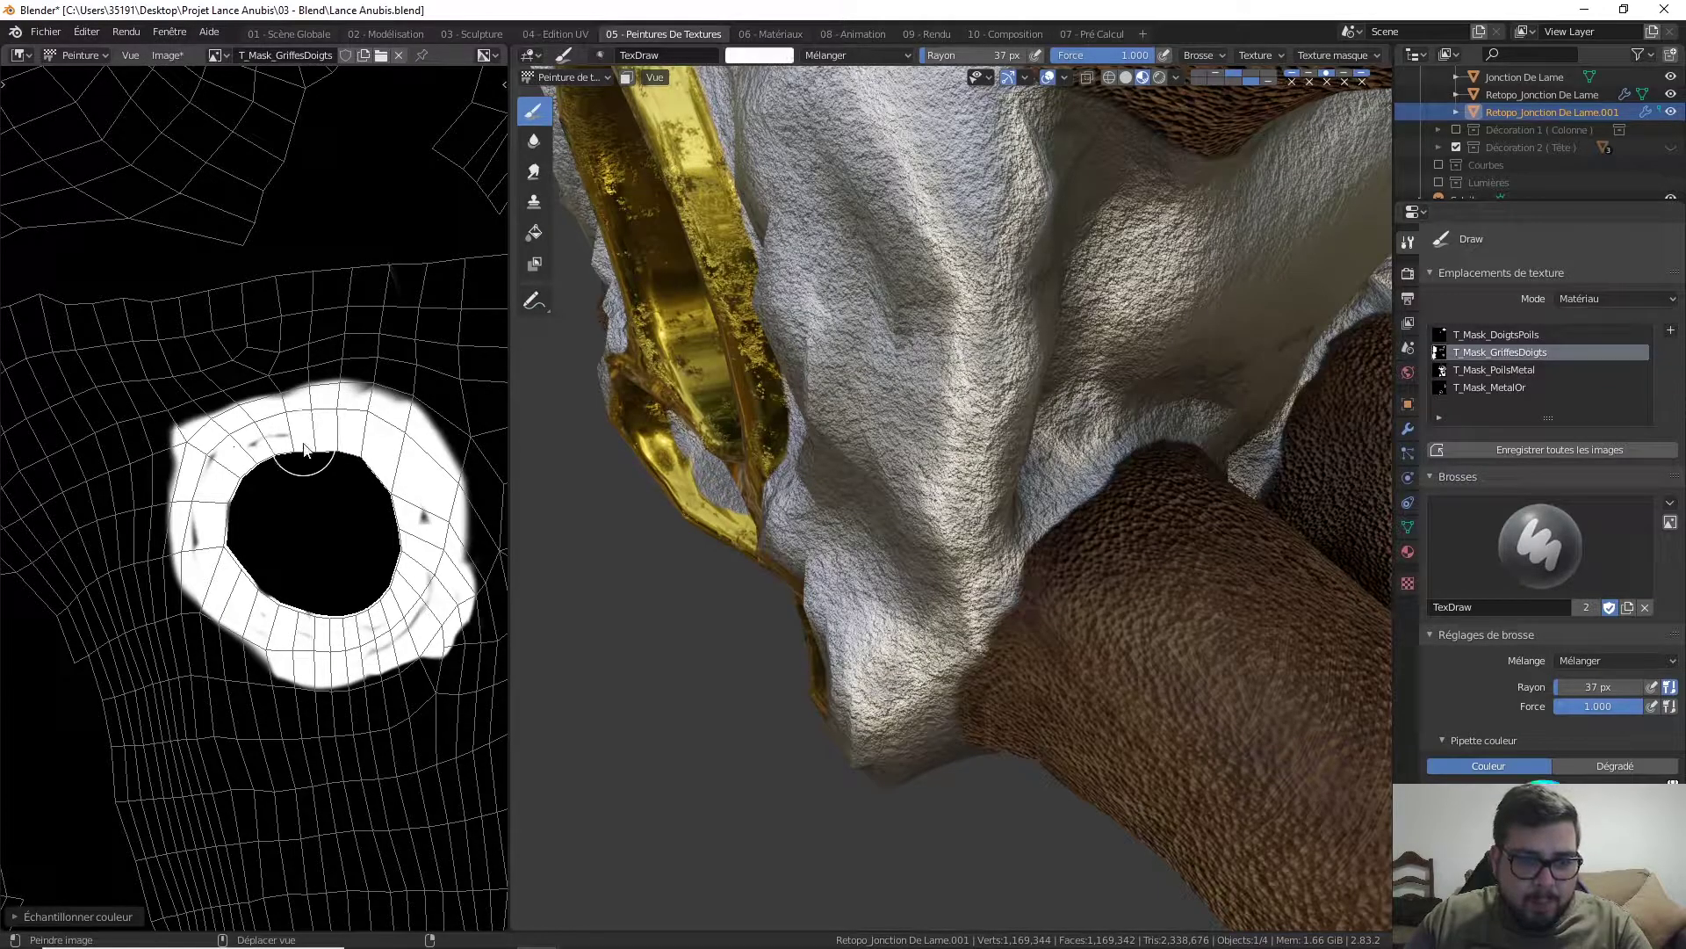
key(x)
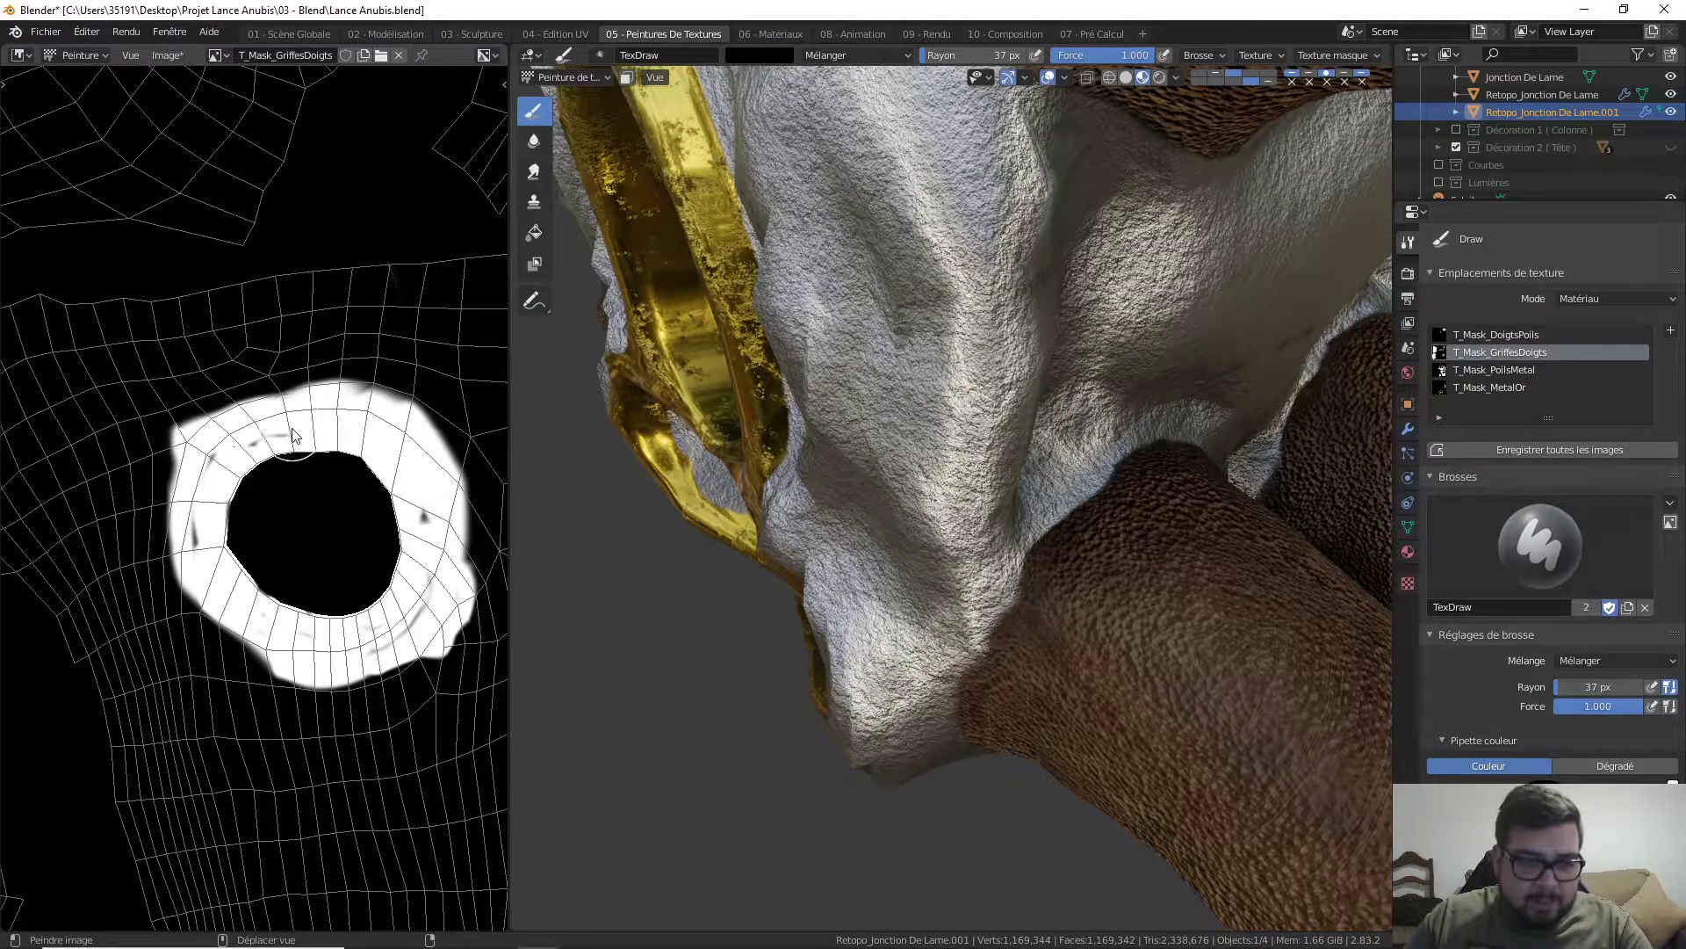
key(x)
key(f)
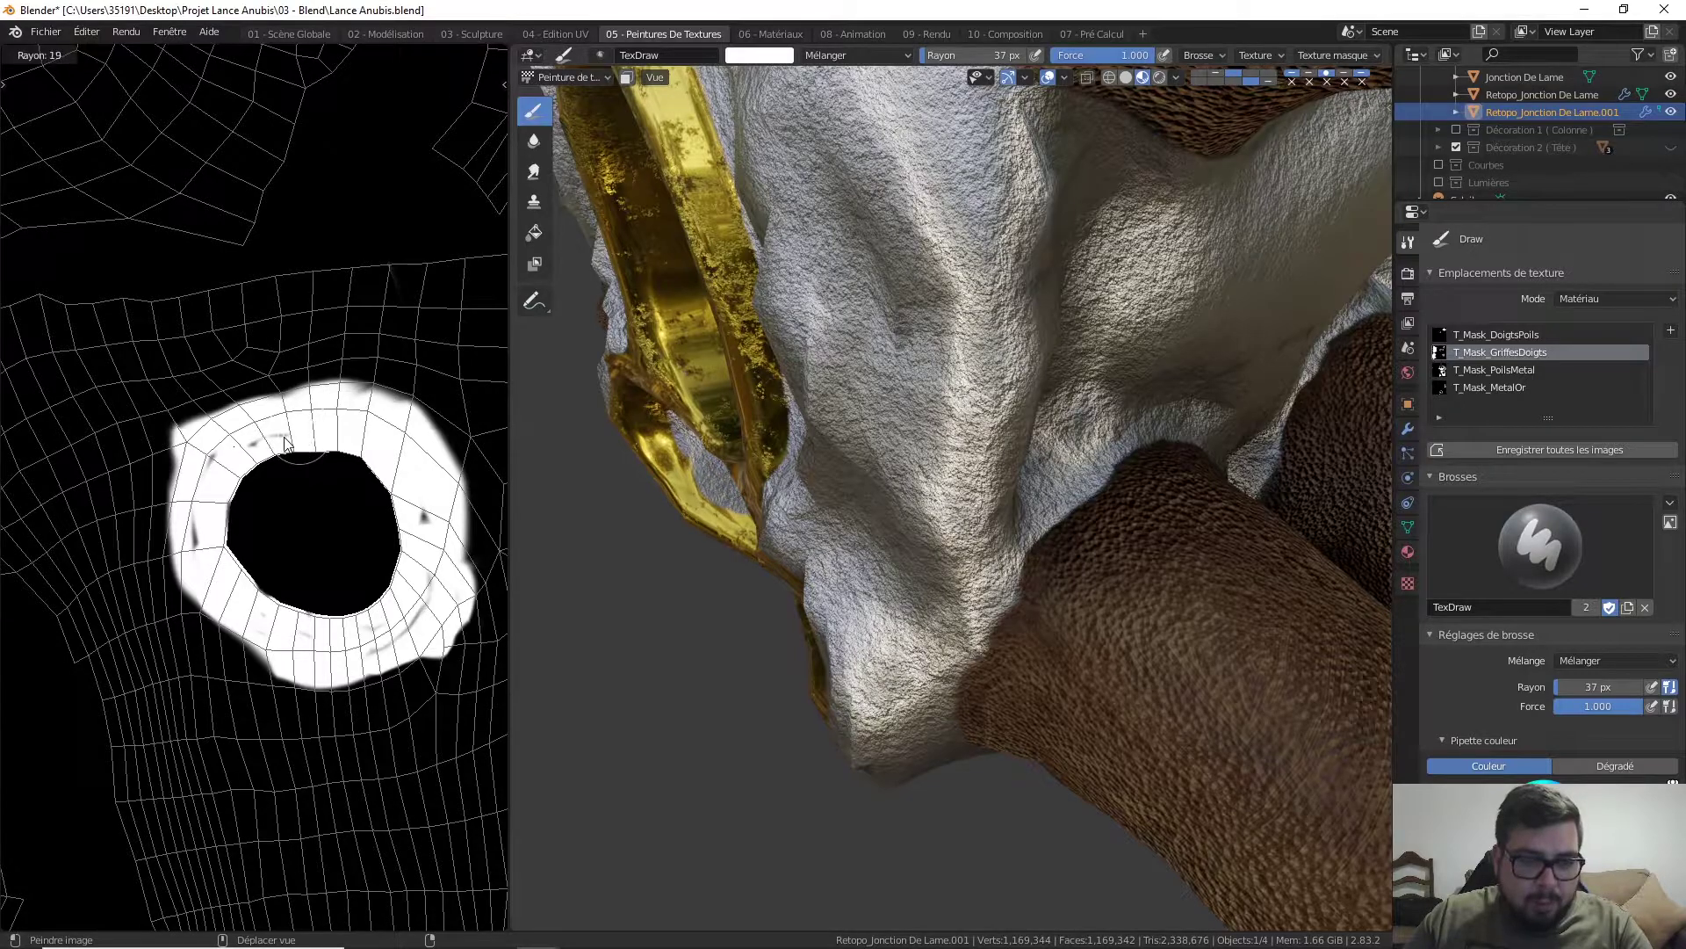
click(284, 442)
mouse_move(262, 439)
mouse_down()
mouse_move(210, 481)
mouse_move(222, 444)
mouse_up()
drag(201, 546, 199, 523)
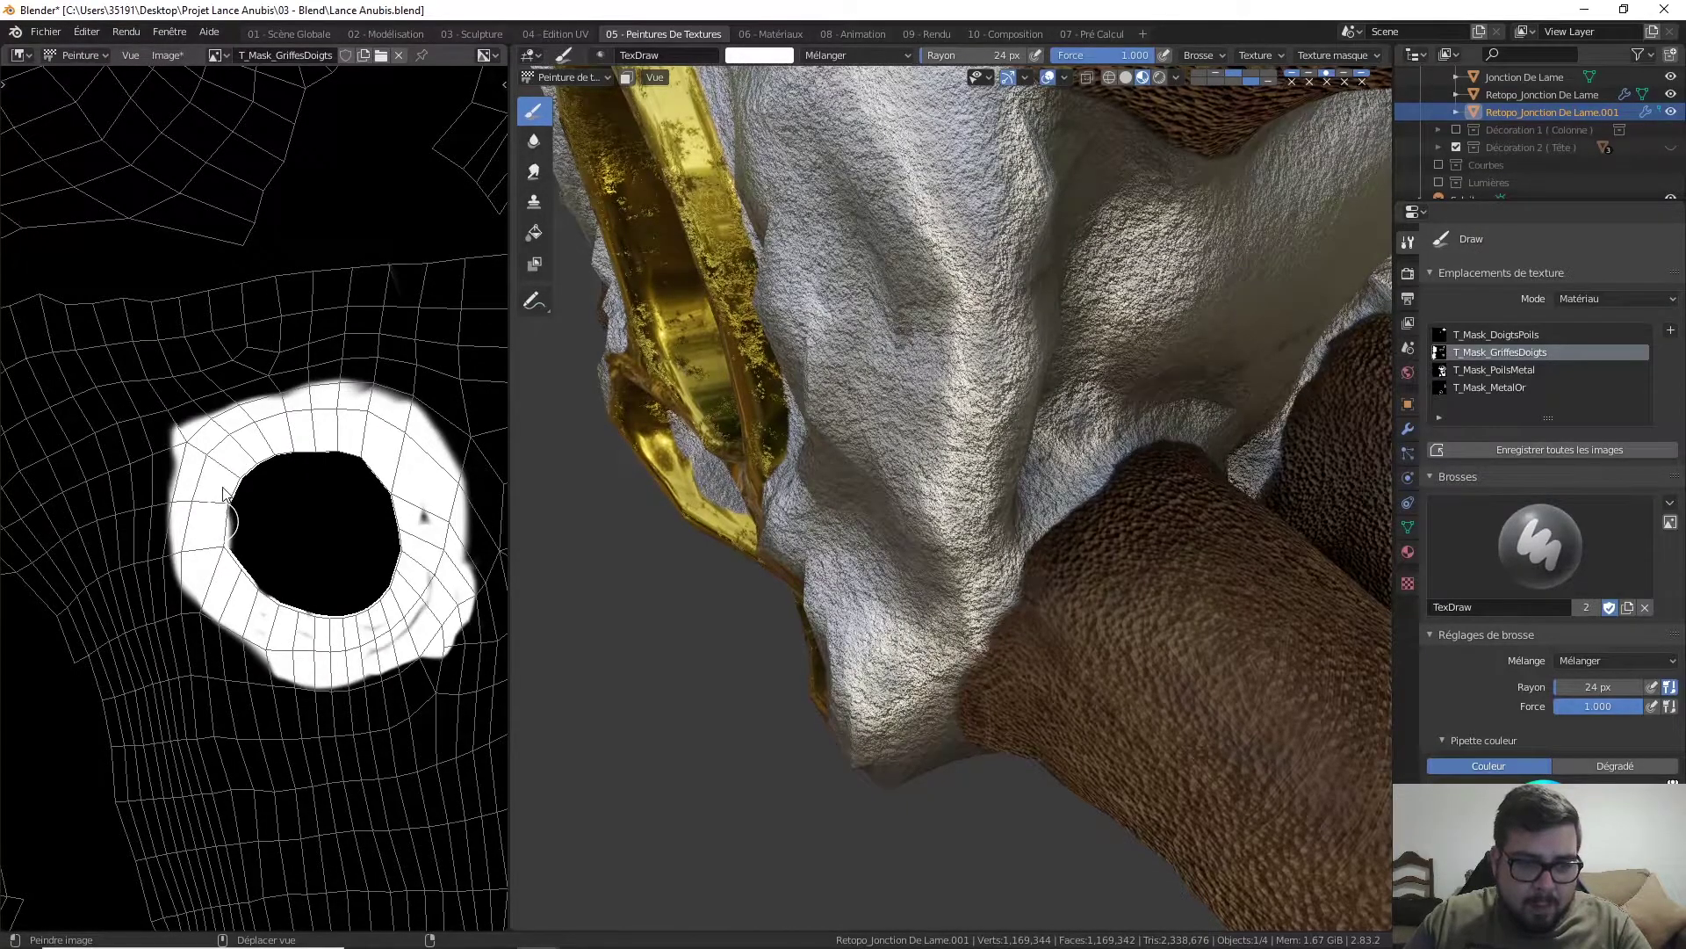
mouse_move(412, 468)
mouse_down()
mouse_move(418, 618)
mouse_move(376, 648)
mouse_move(263, 628)
mouse_up()
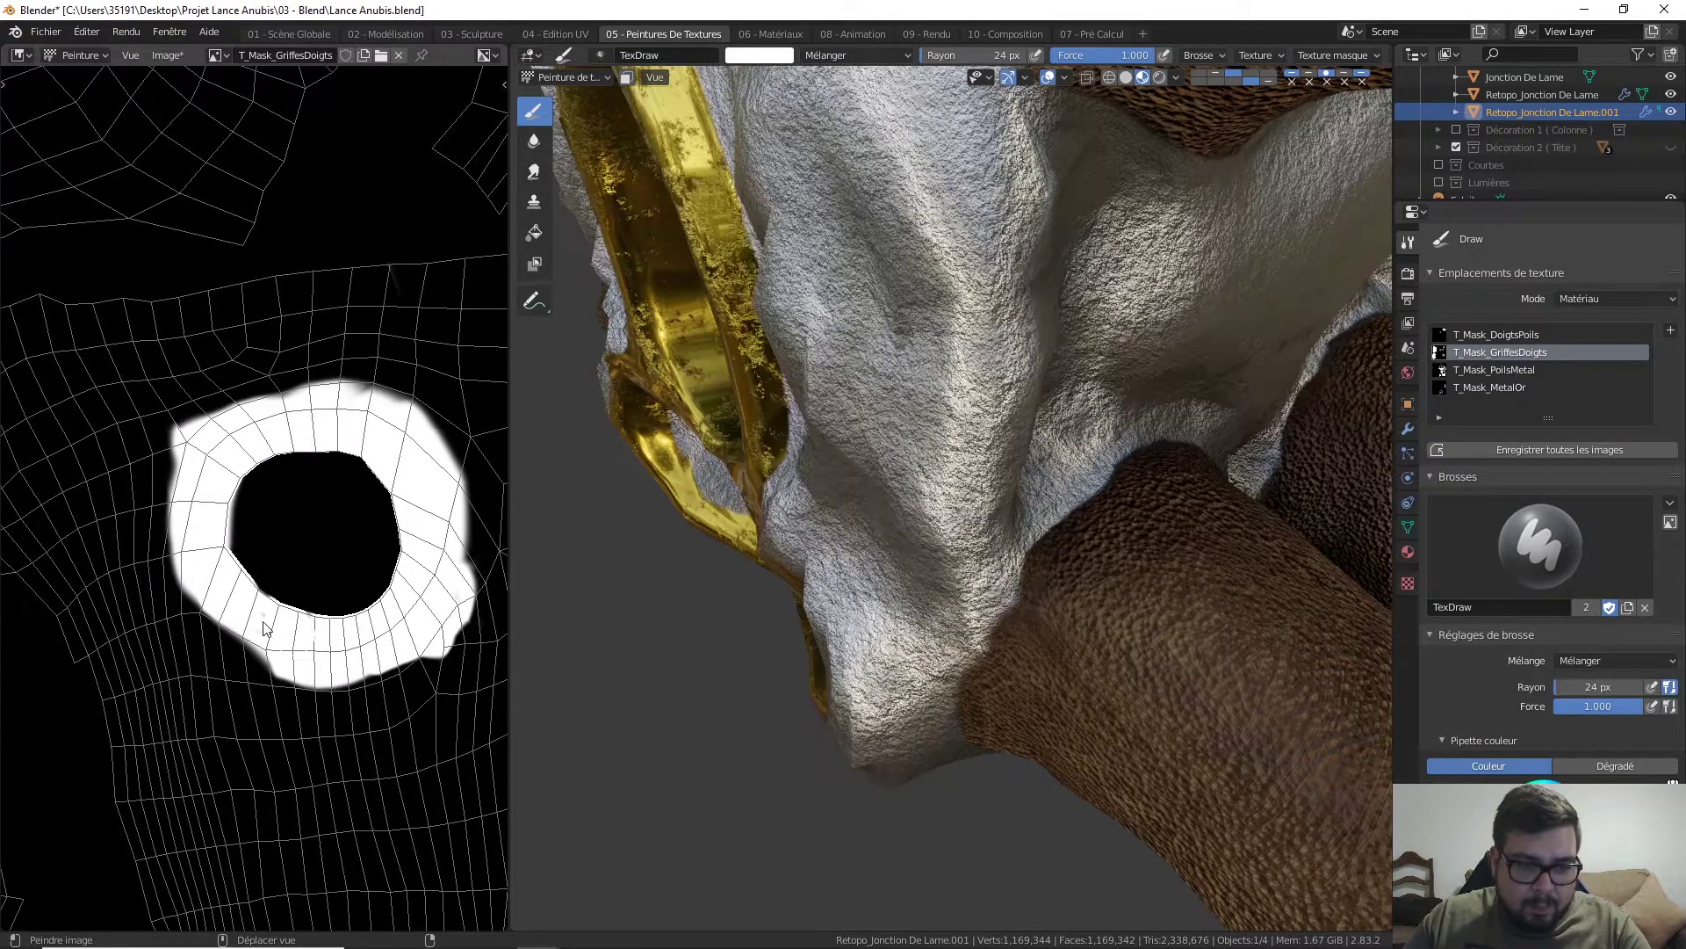
- Enlarge the brush to 61 px and paint out the faint grey spots on the lower large cone island
ctrl+middle_drag(264, 627, 334, 745)
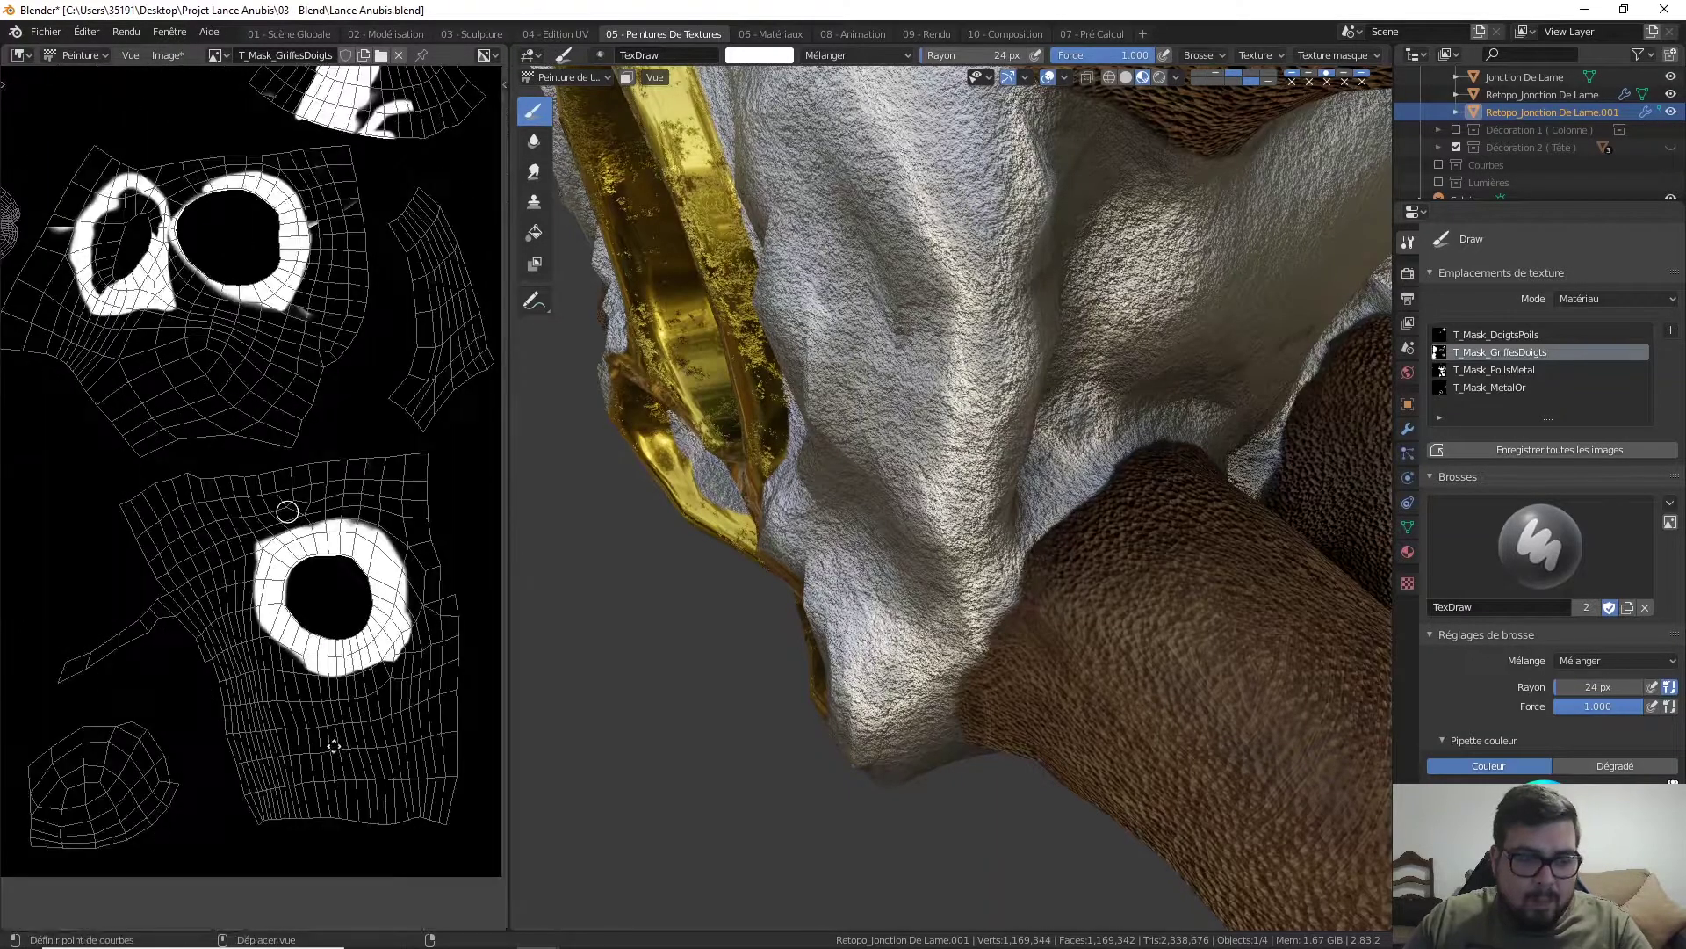
middle_drag(313, 94, 303, 527)
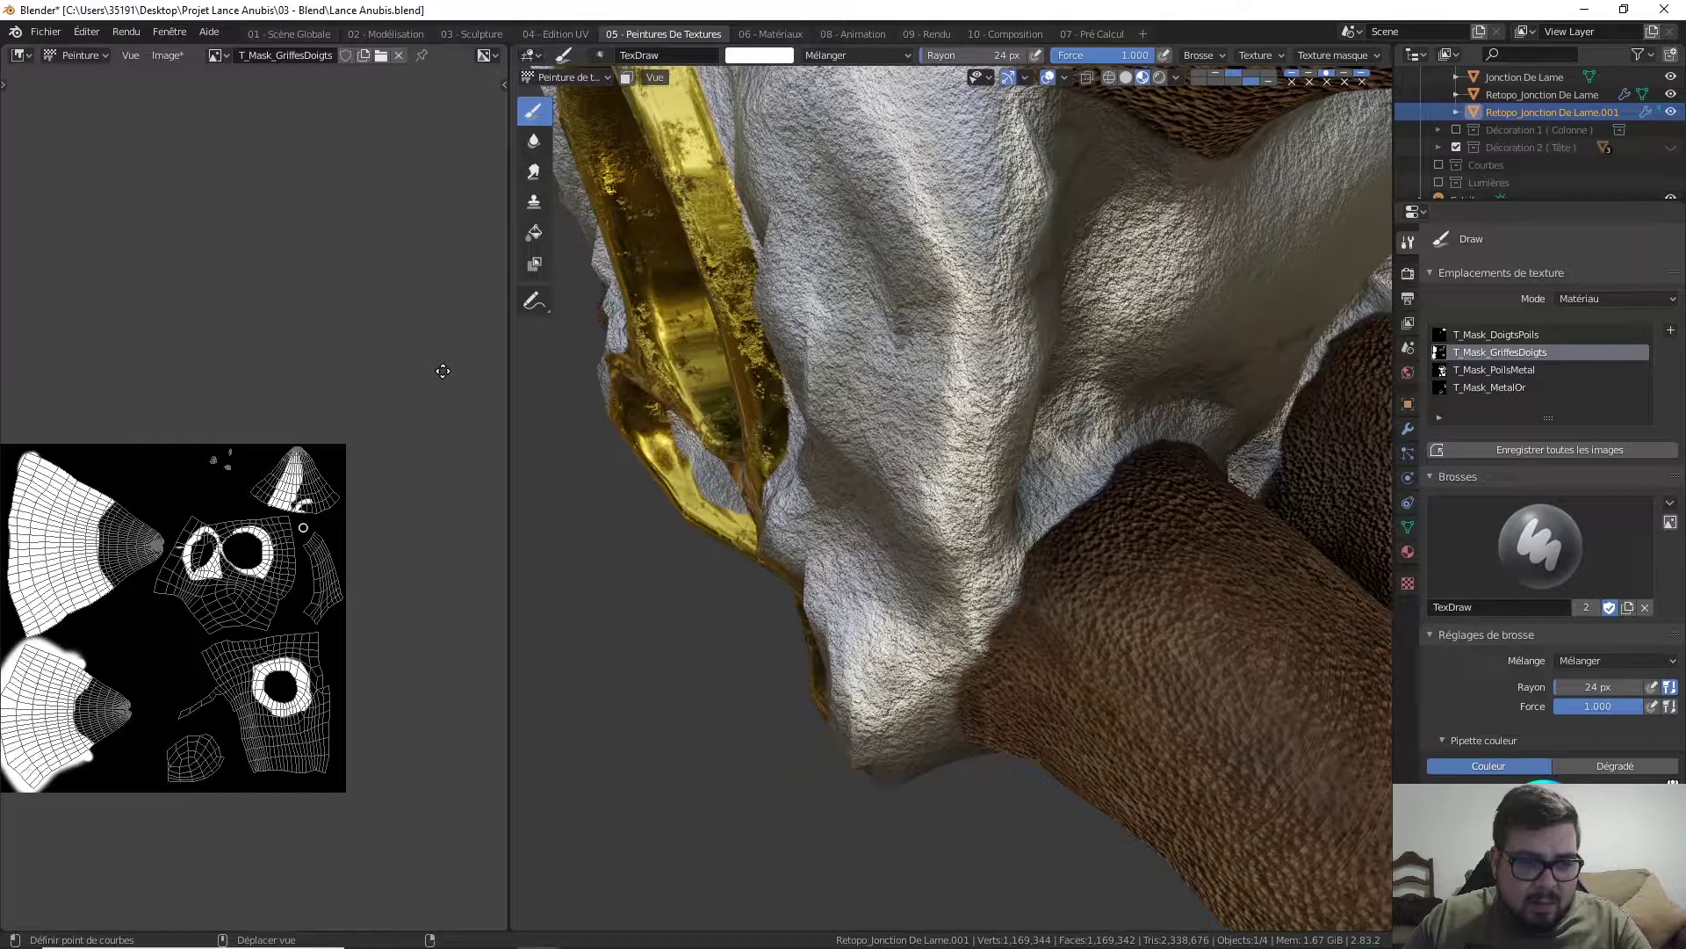
middle_drag(443, 371, 450, 350)
ctrl+middle_drag(450, 349, 308, 430)
middle_drag(308, 429, 437, 342)
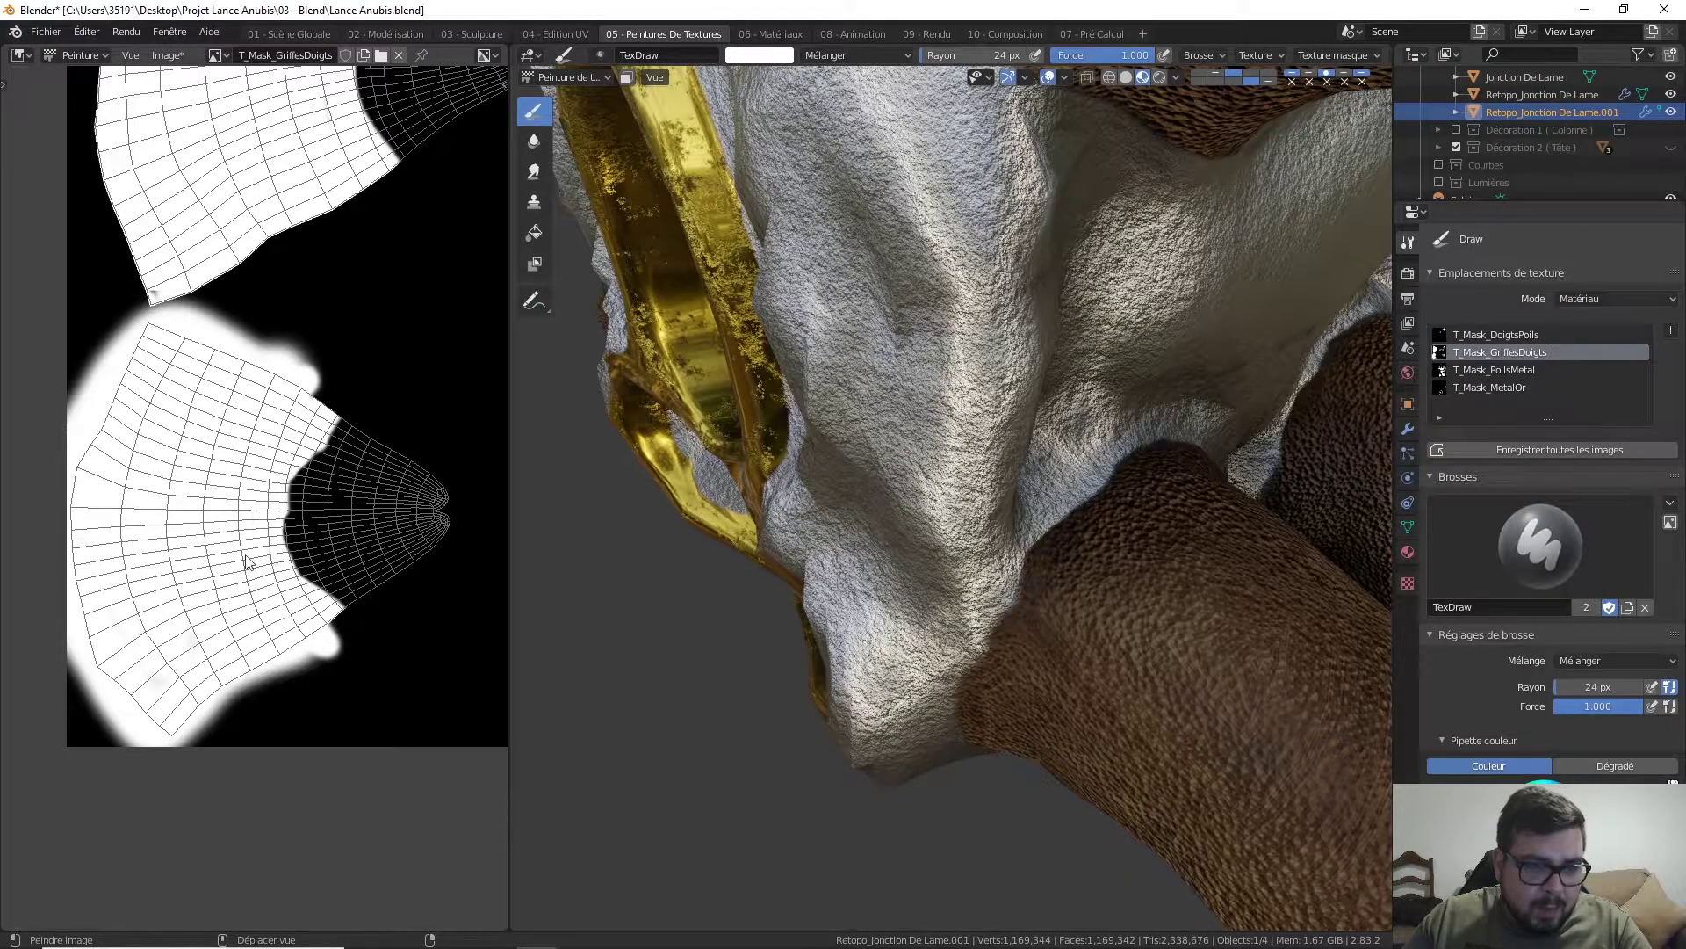
key(f)
click(226, 642)
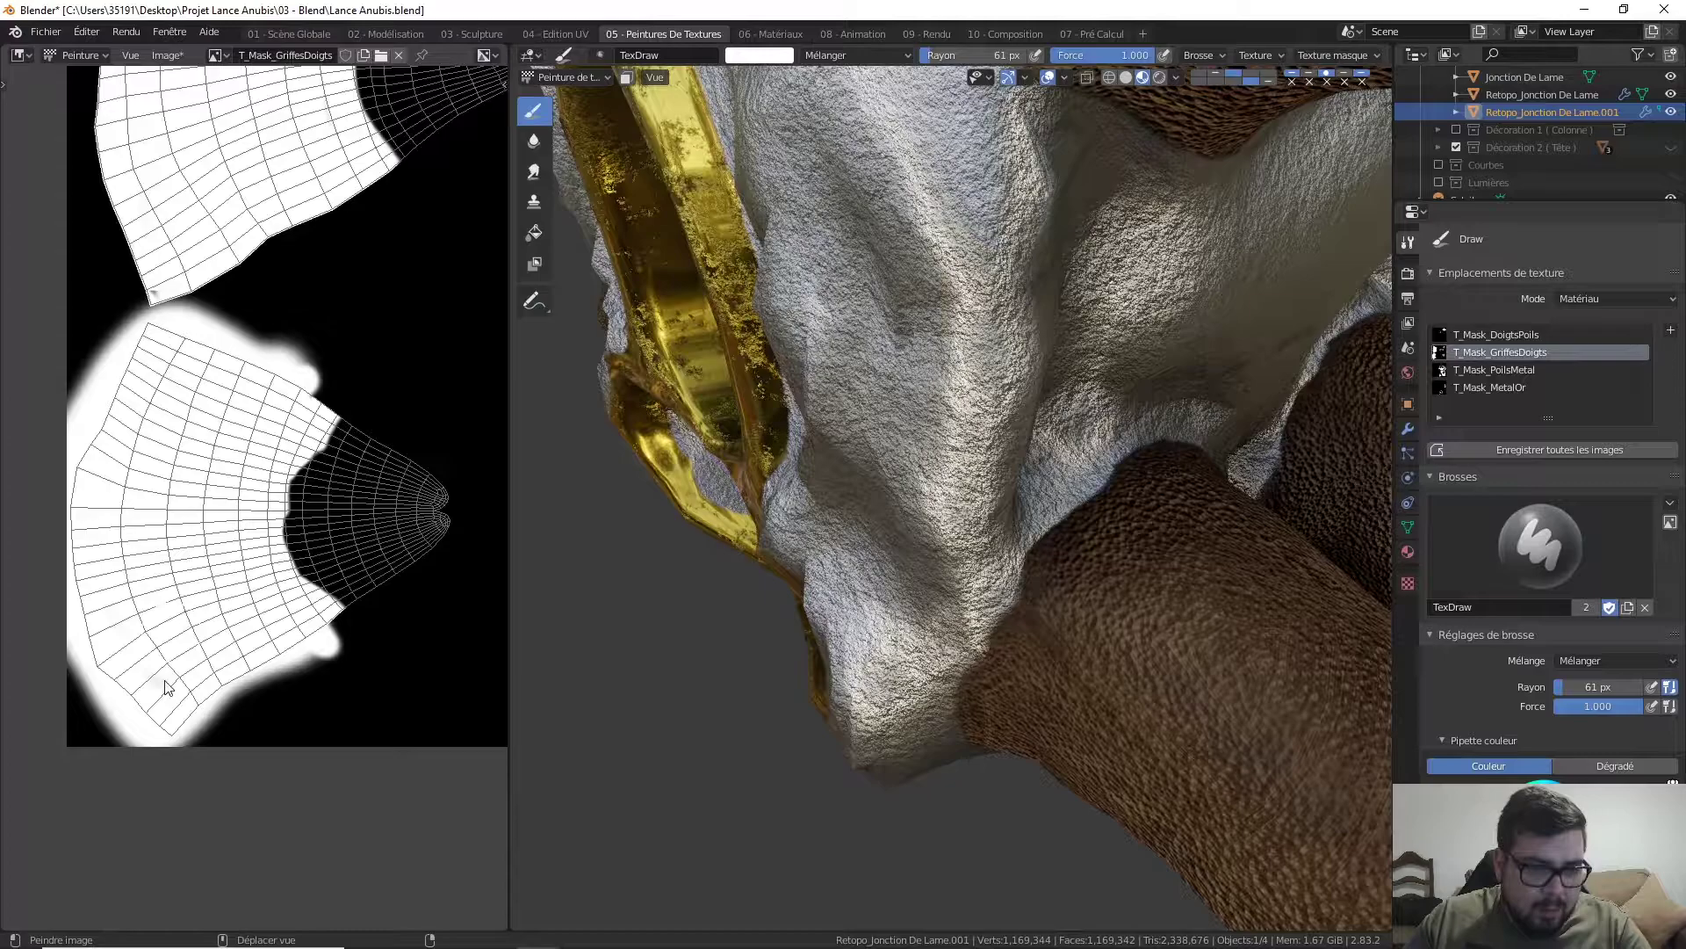
- Paint white over the grey corner and edge spots of the upper large cone island
middle_drag(161, 263, 172, 520)
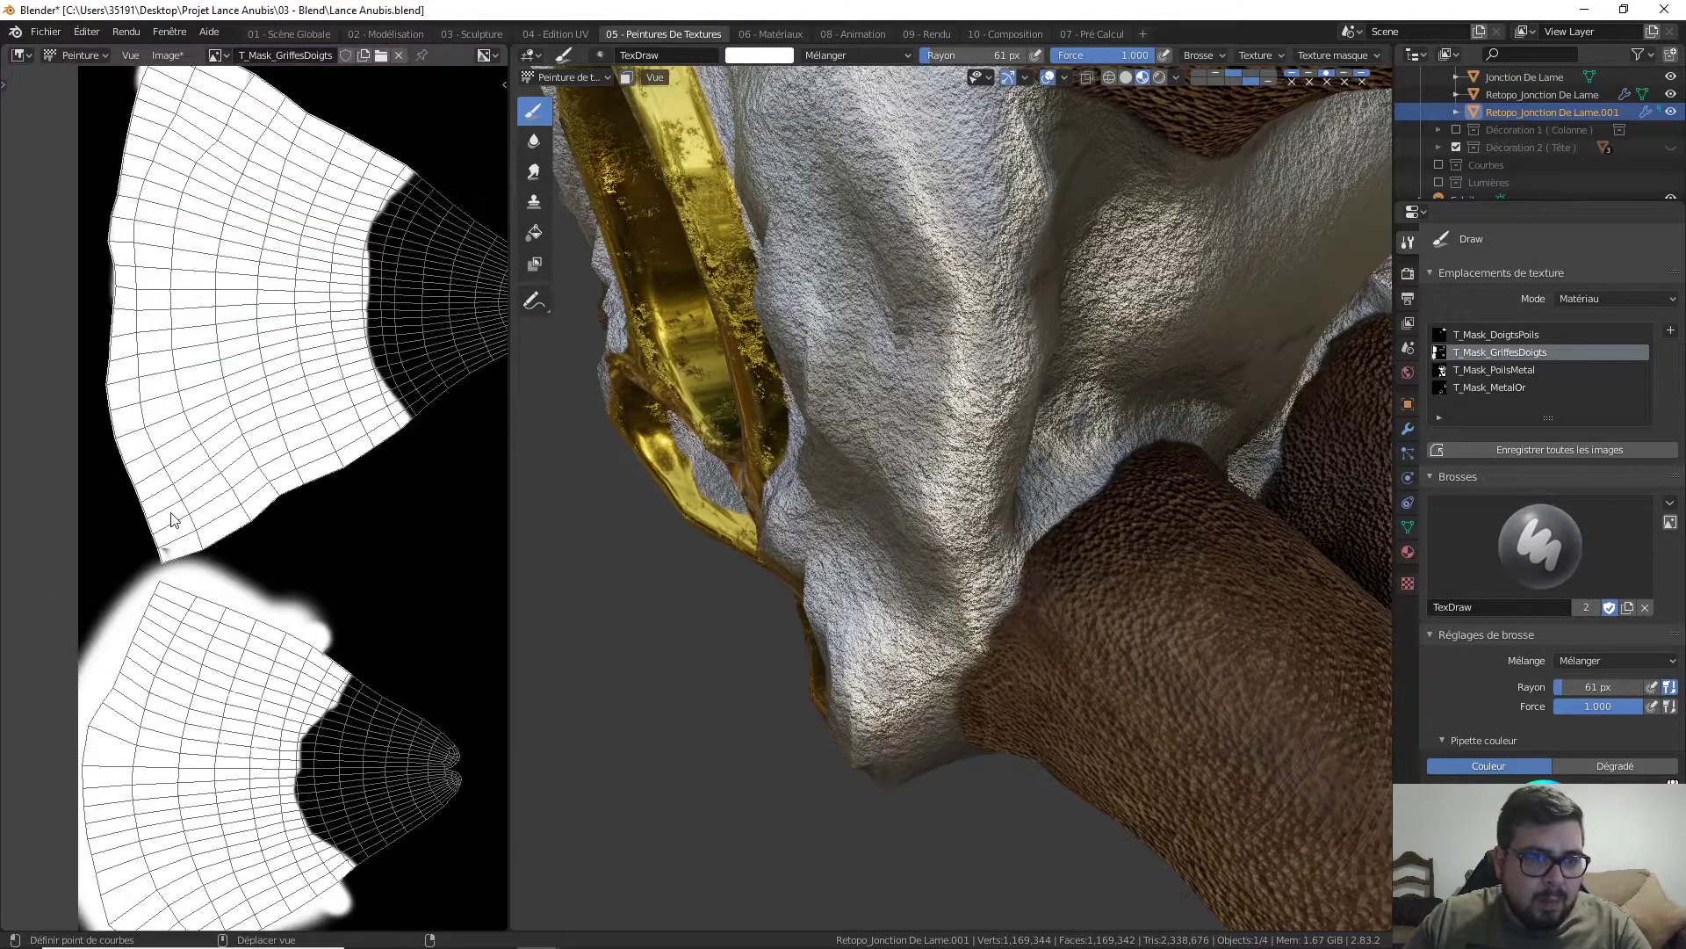
click(164, 549)
middle_drag(236, 642, 223, 570)
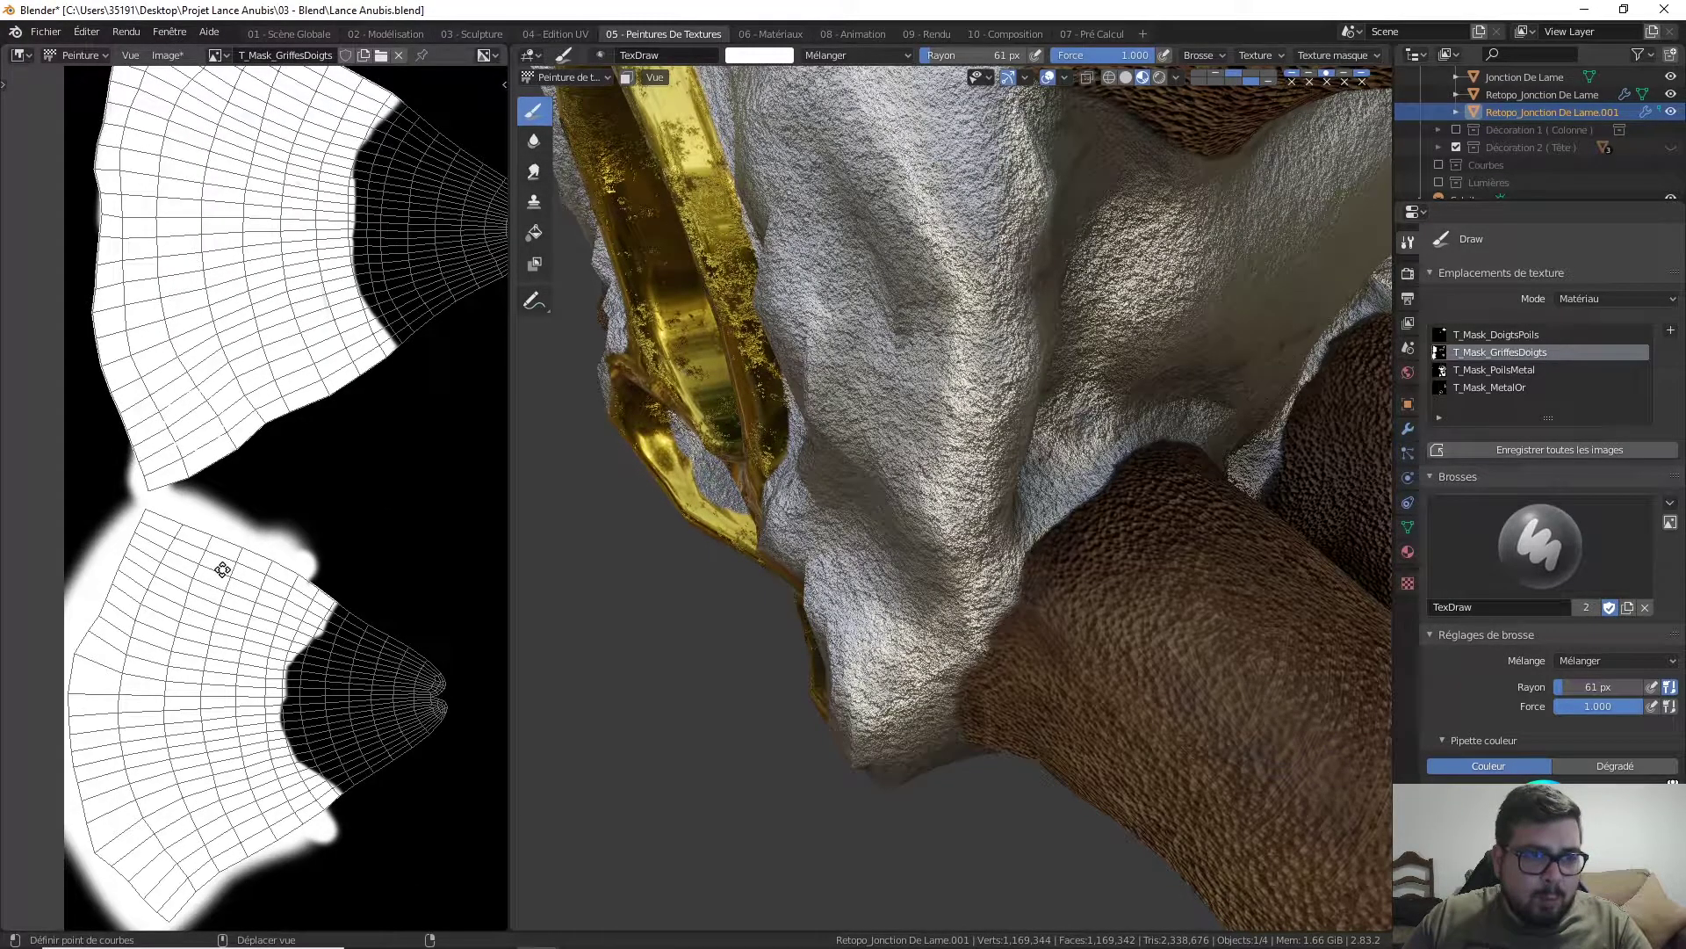
middle_drag(208, 142, 257, 430)
click(299, 298)
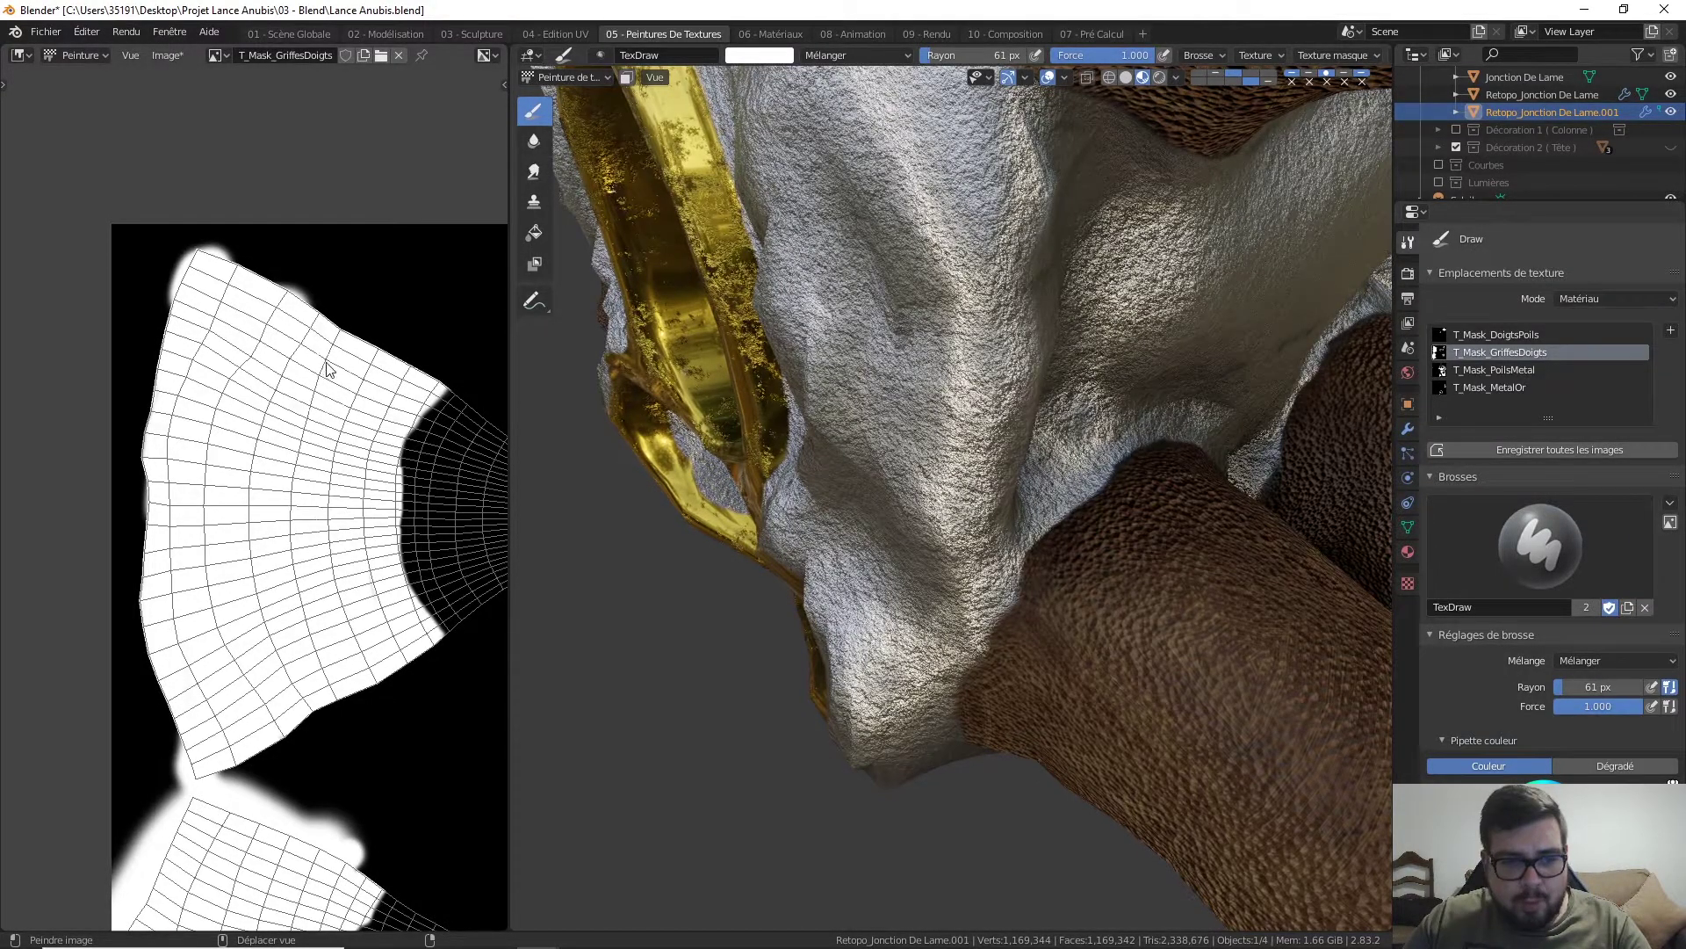
click(322, 683)
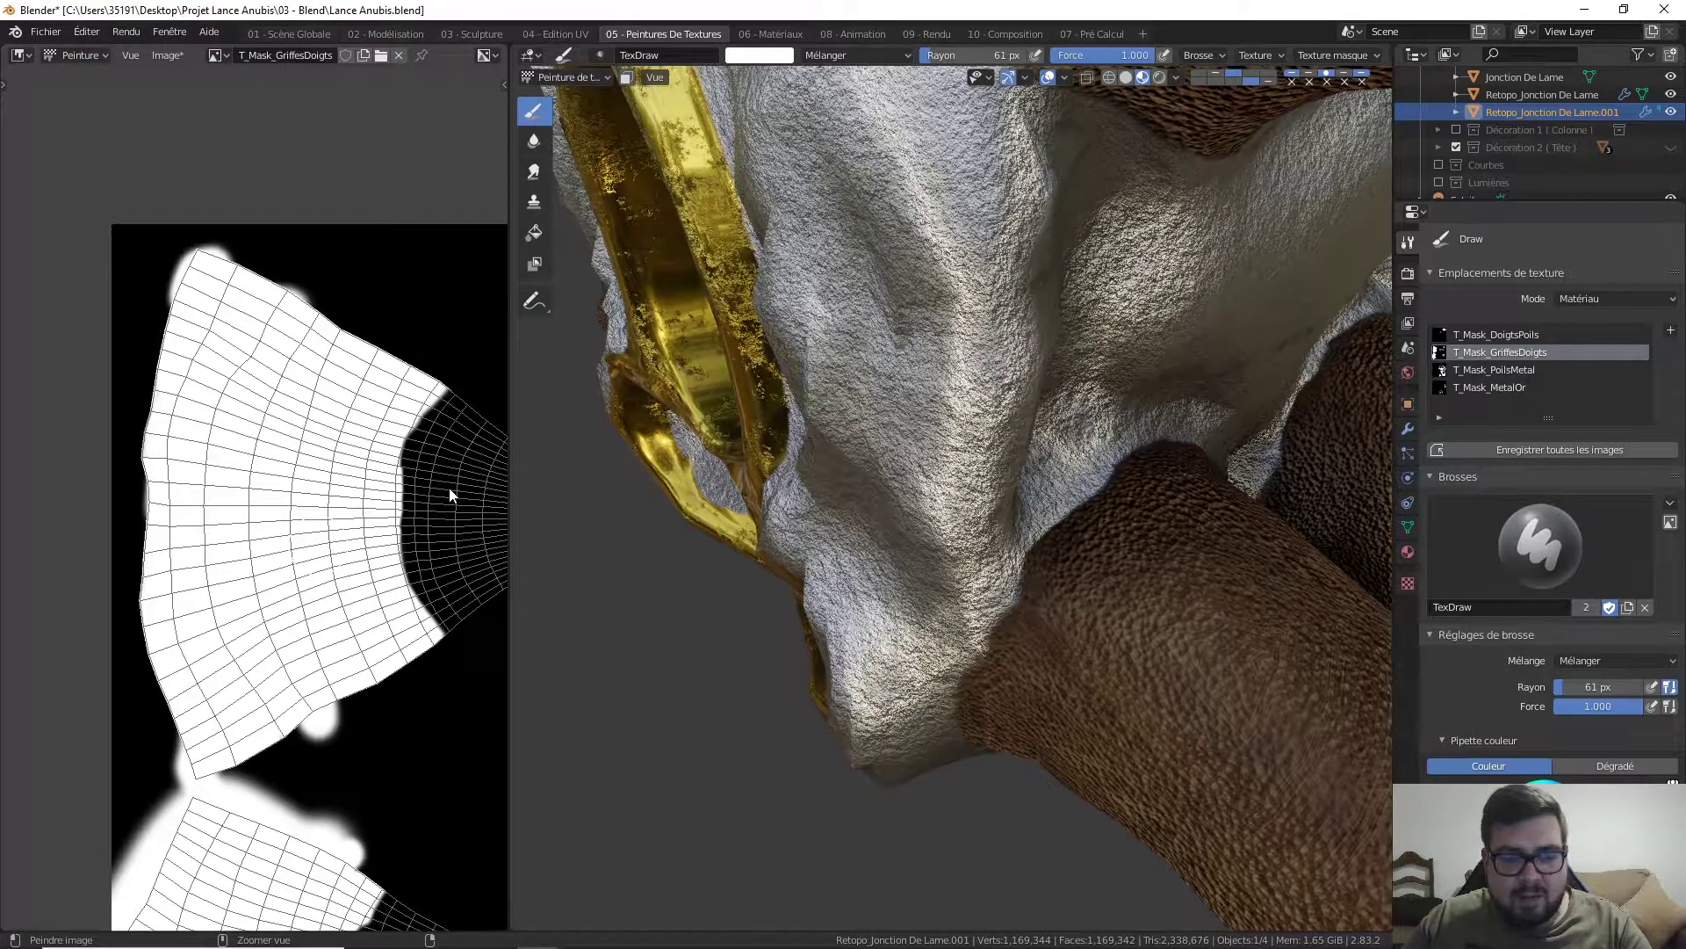
- Save the cleaned T_Mask_GriffesDoigts image
scroll(449, 495, down, 6)
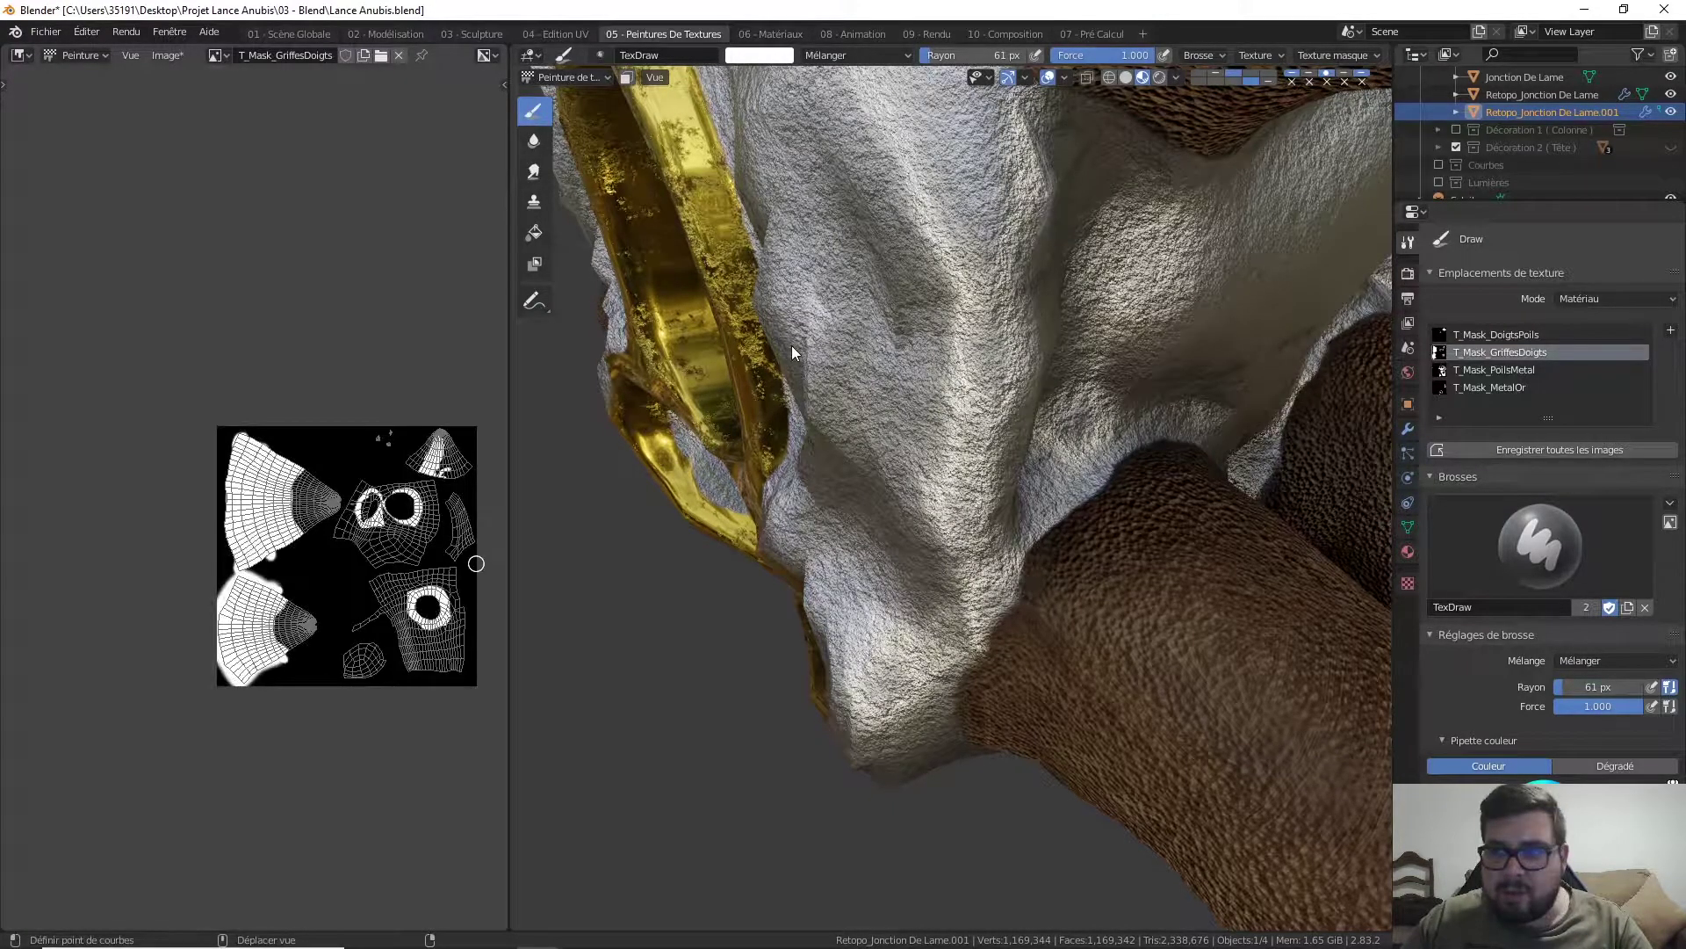
click(167, 55)
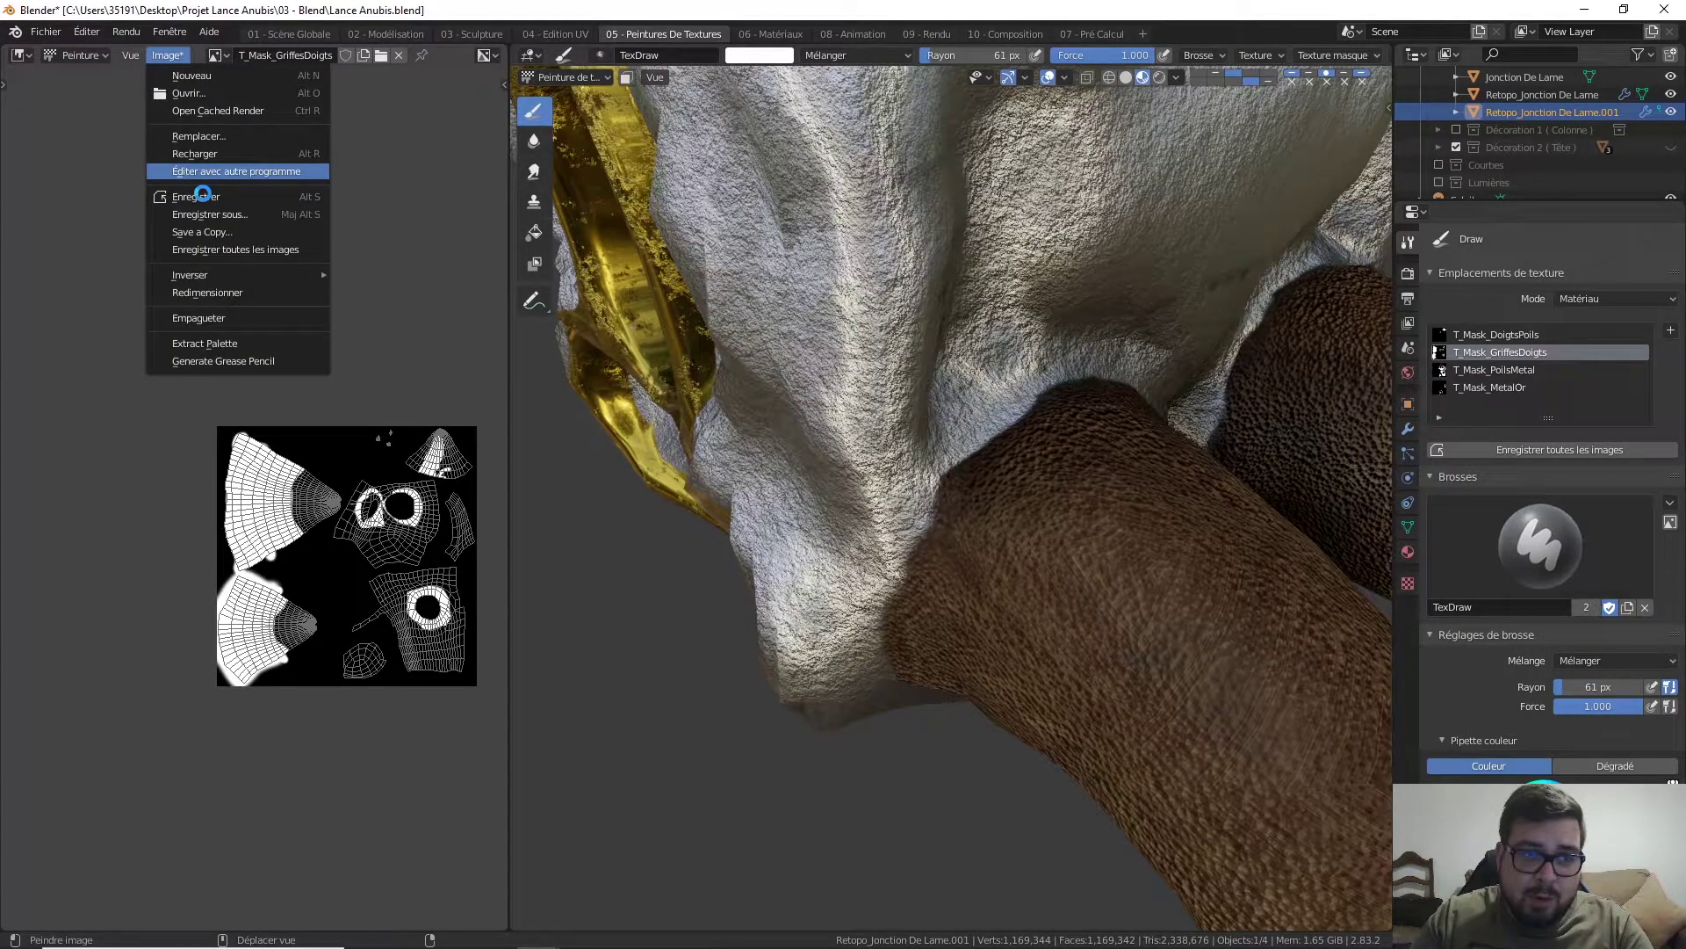
click(202, 196)
- Select T_Mask_PoilsMetal and paint white over the grey spots around and below the upper island's two openings using a 34 px brush
click(1493, 370)
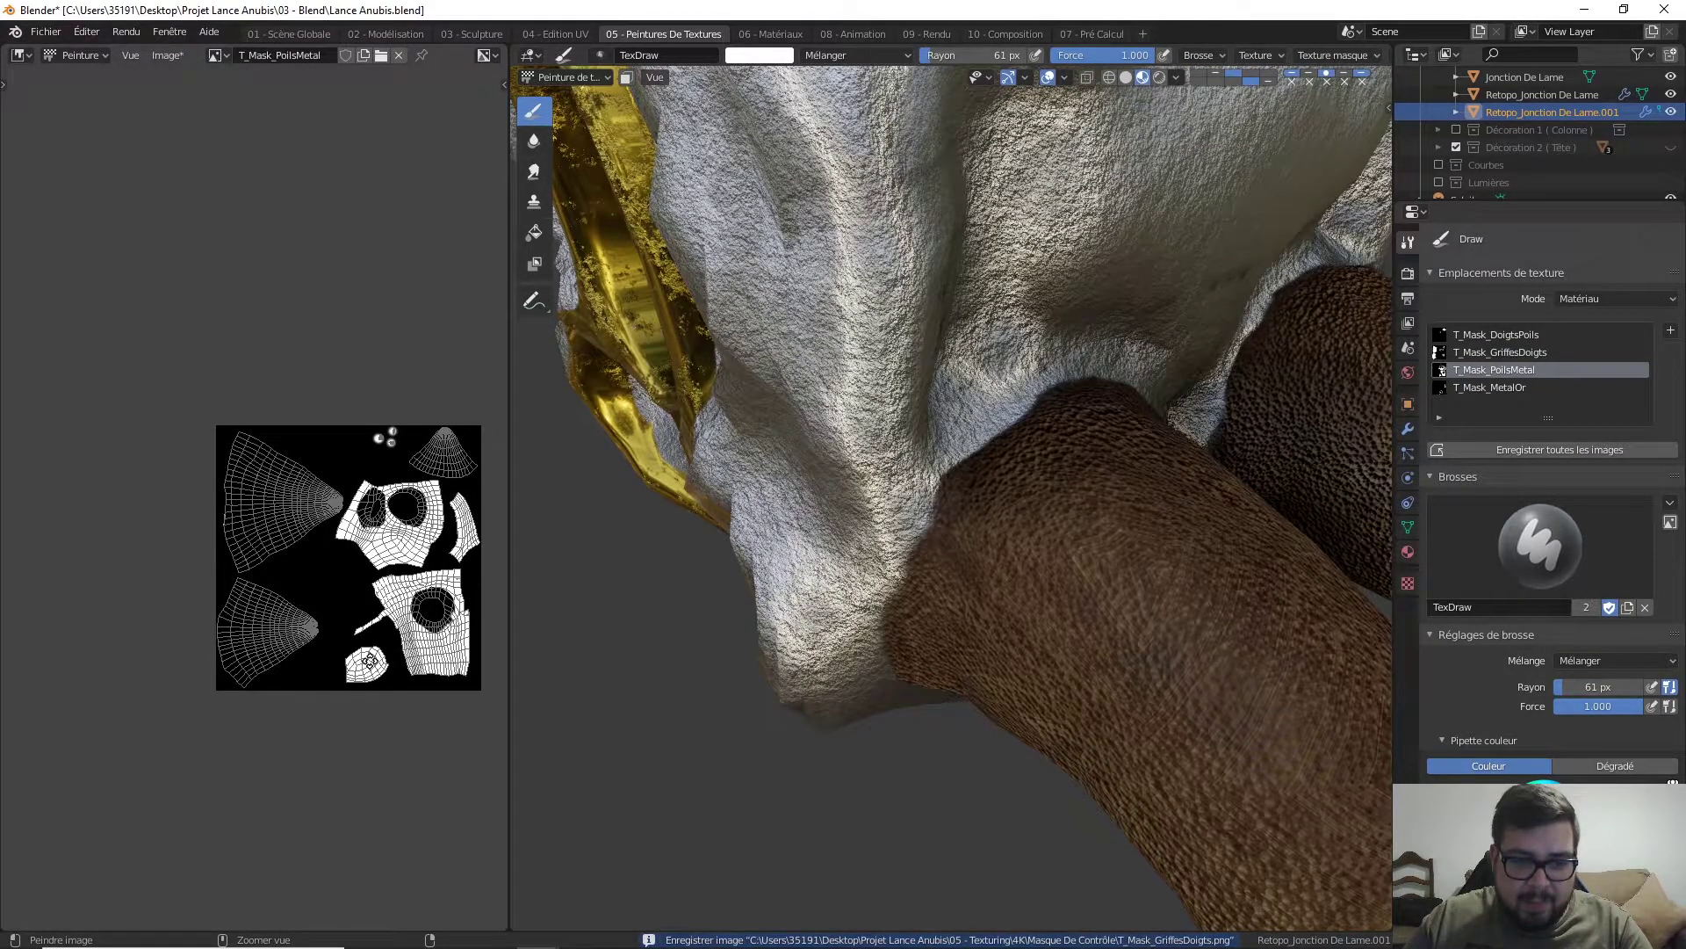
scroll(378, 544, up, 5)
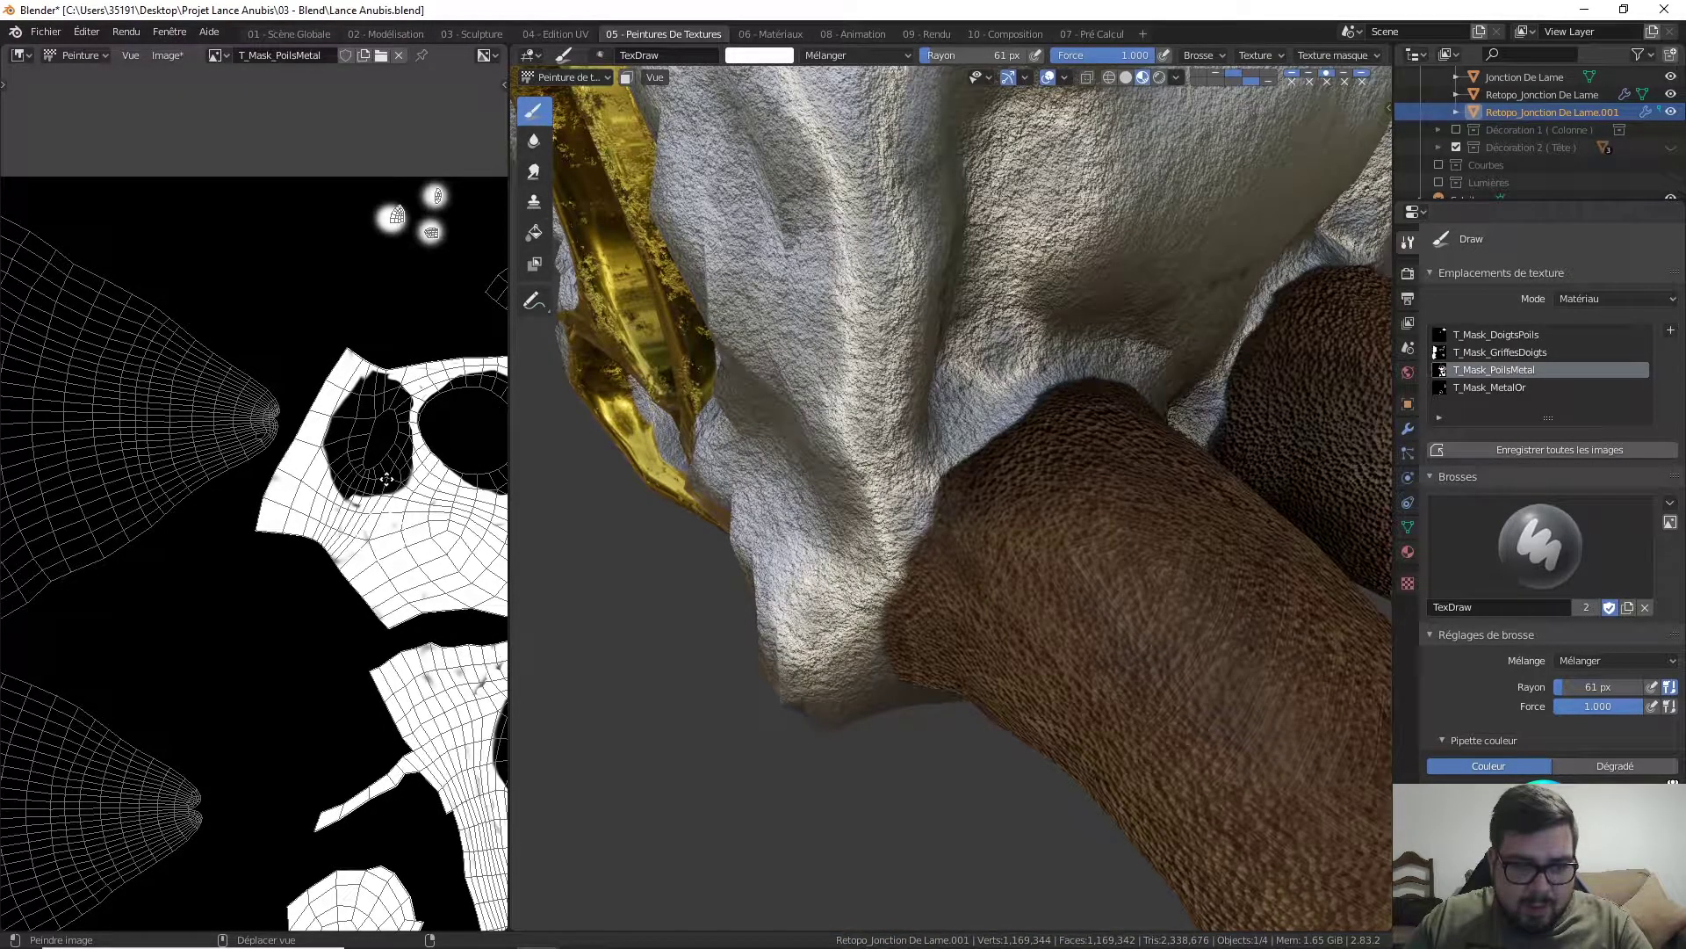
scroll(387, 479, up, 4)
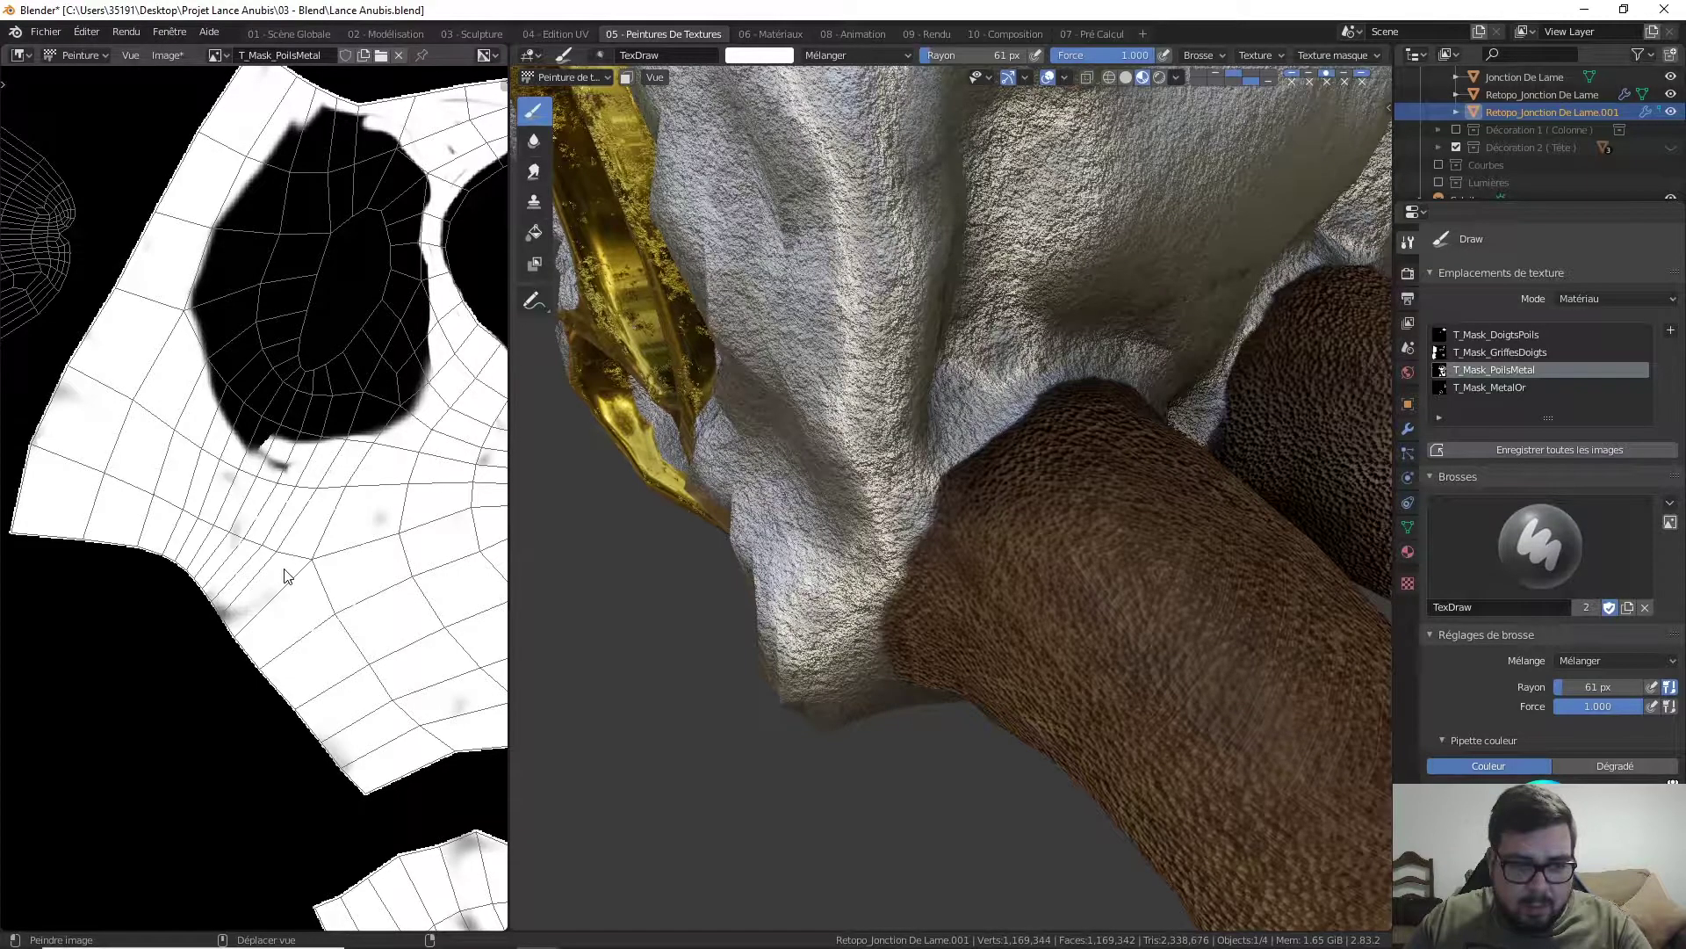
key(f)
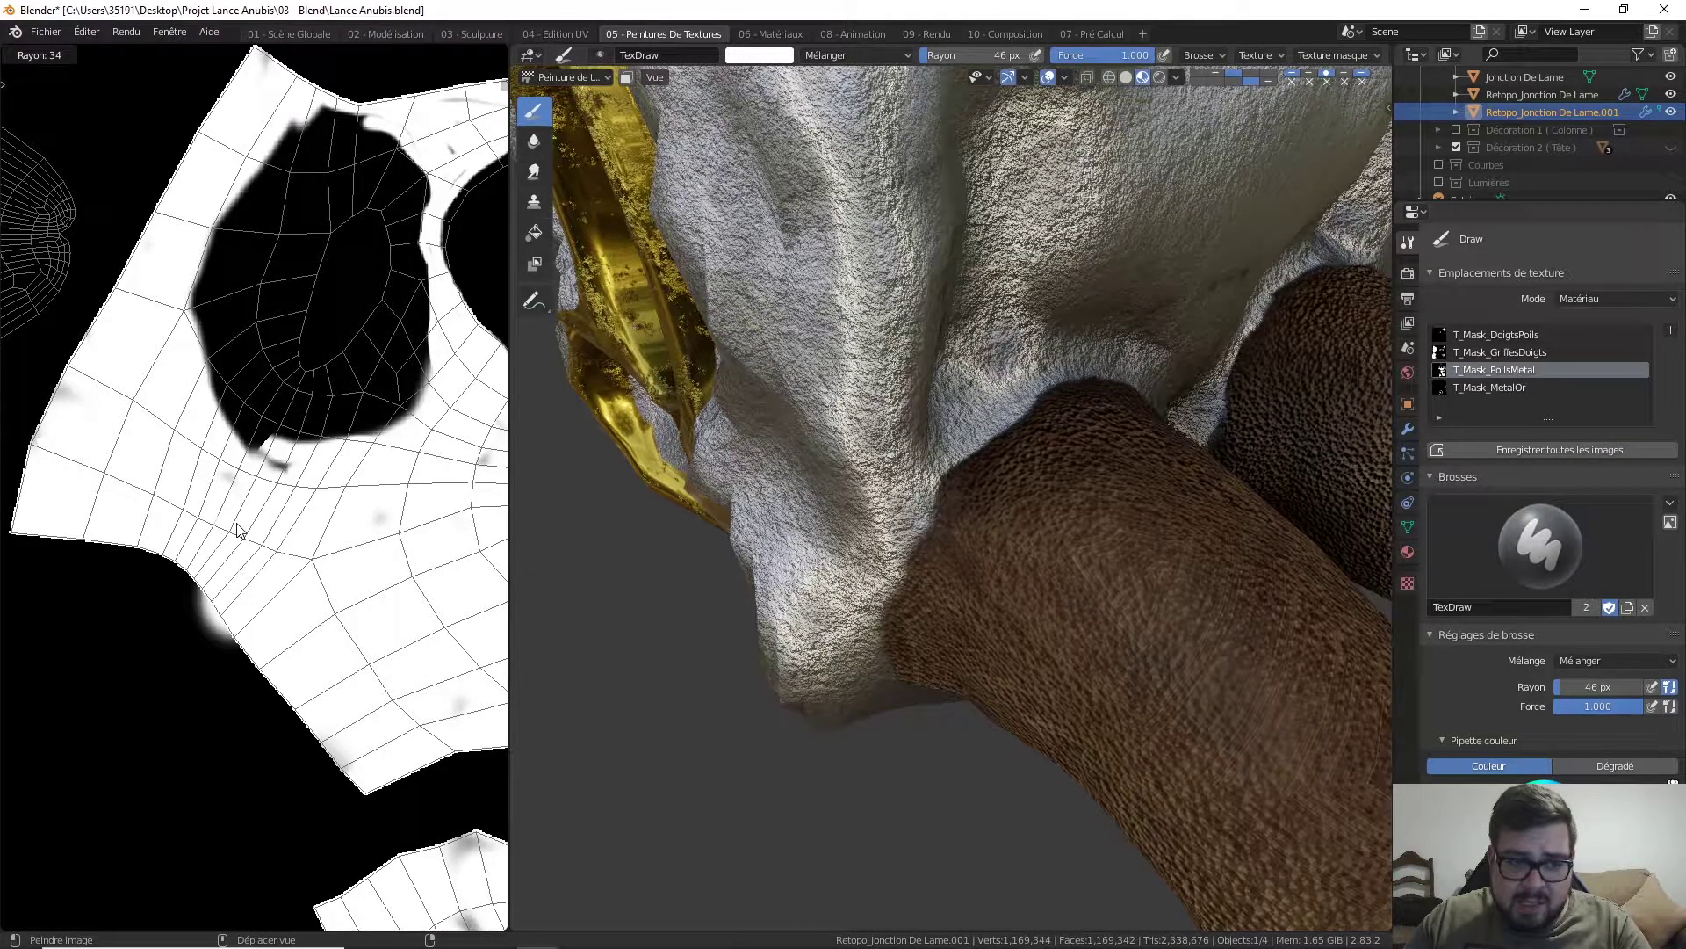
click(238, 530)
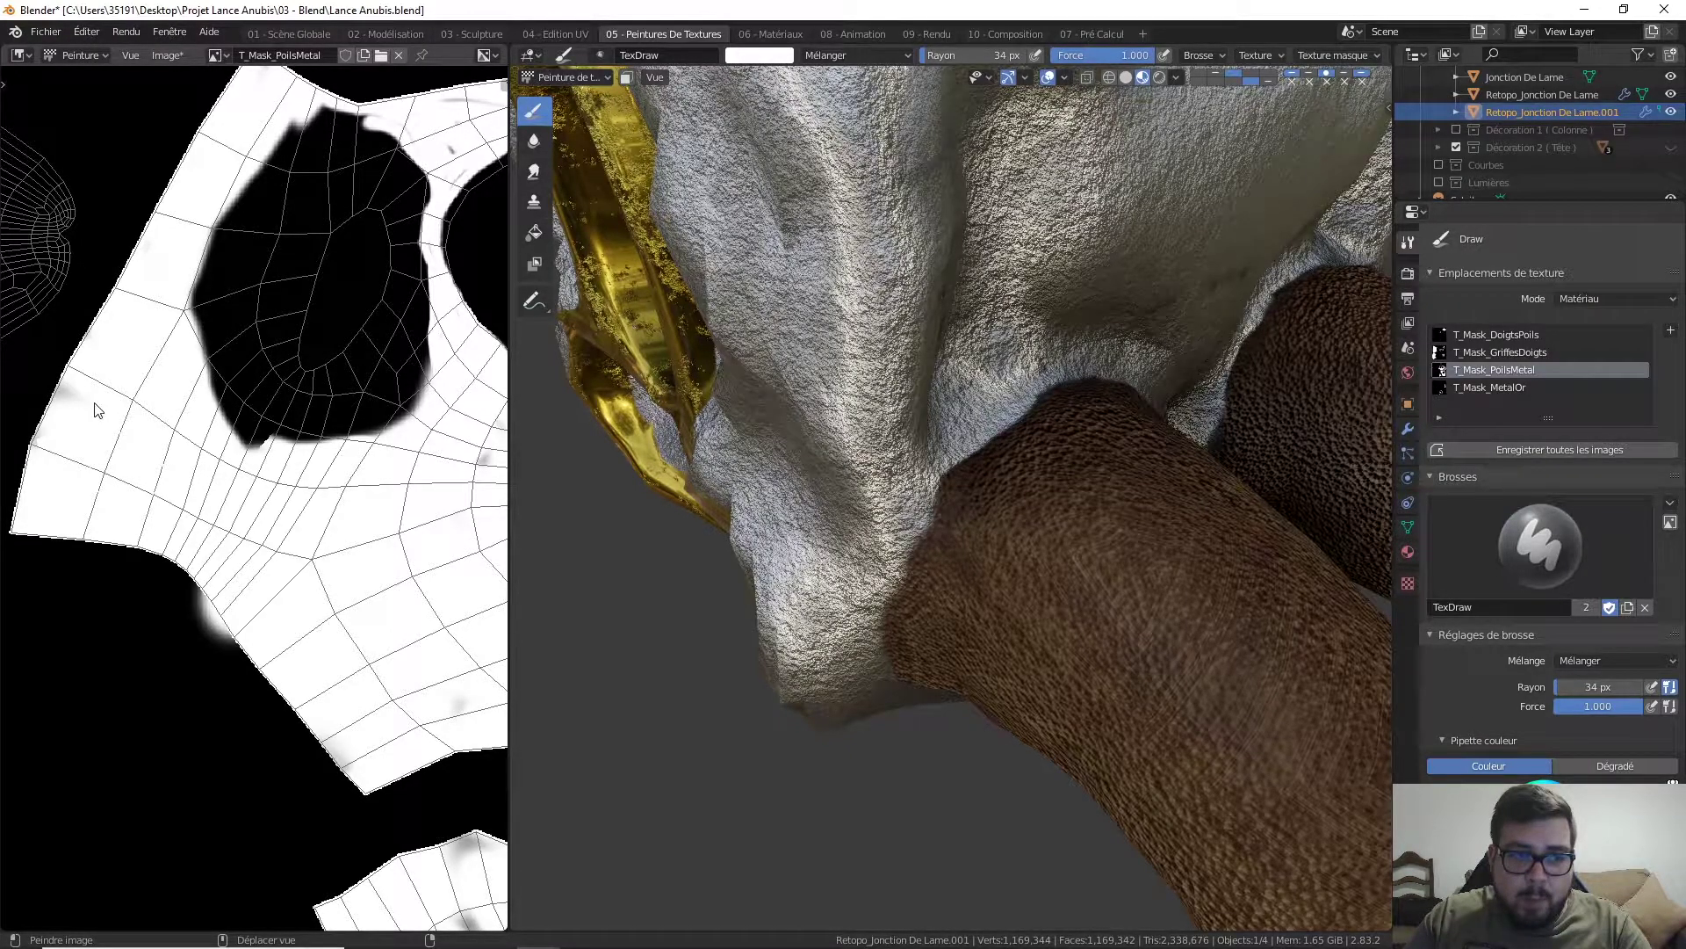
middle_drag(366, 559, 82, 602)
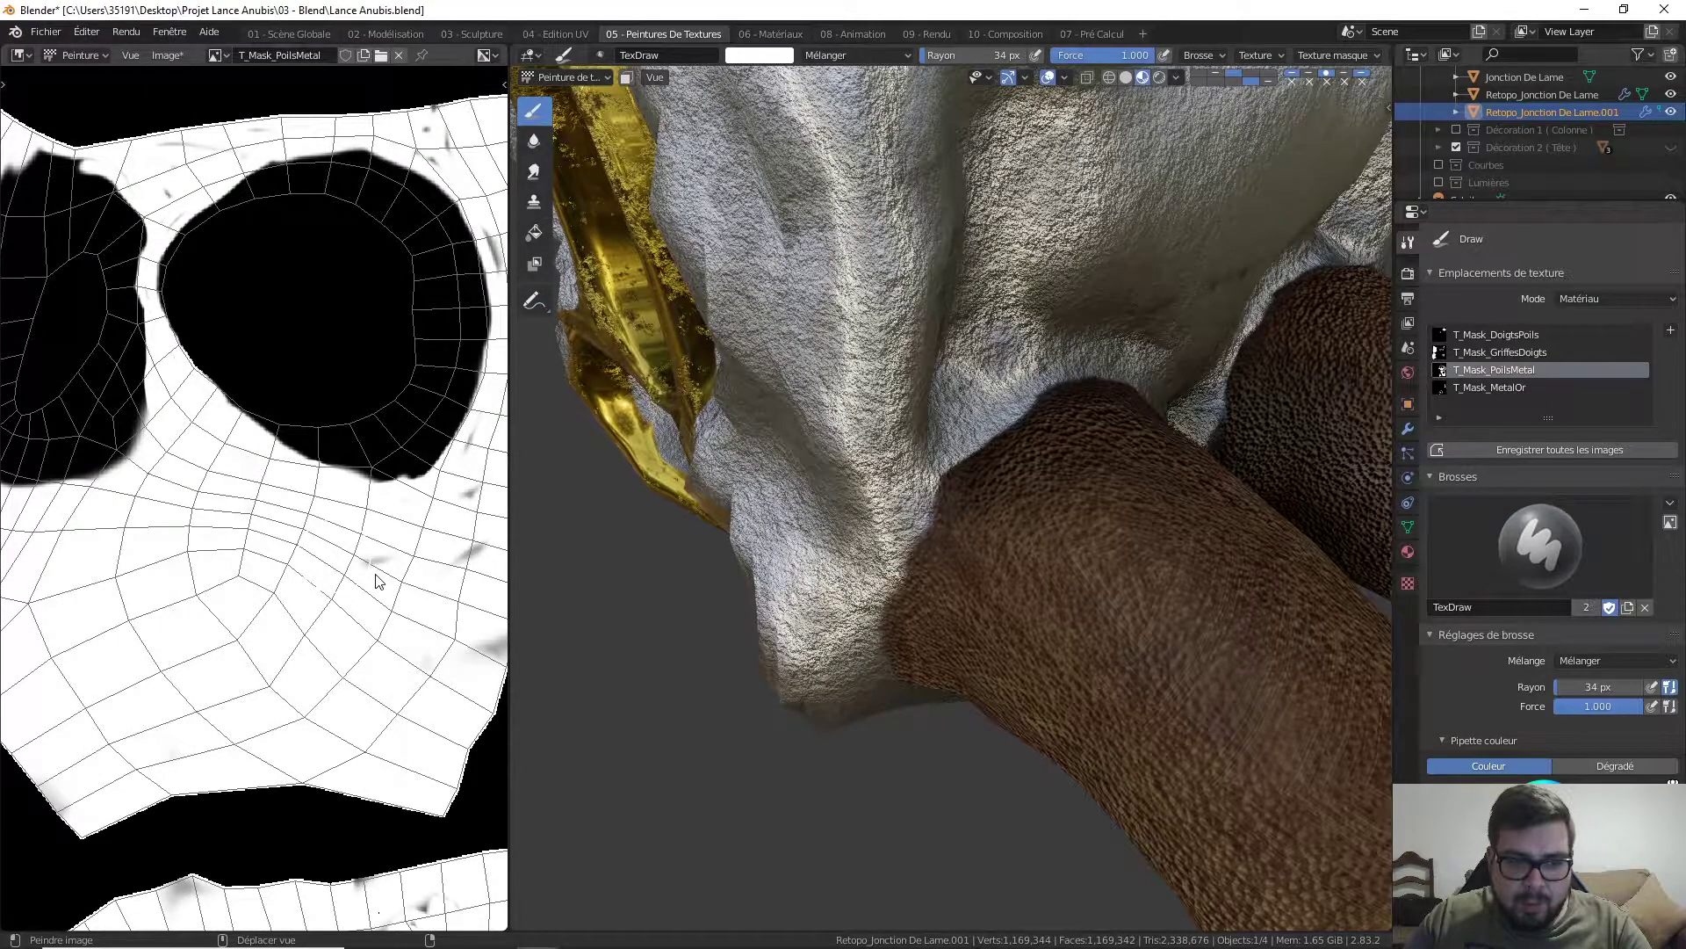
drag(375, 575, 491, 417)
middle_drag(492, 417, 416, 449)
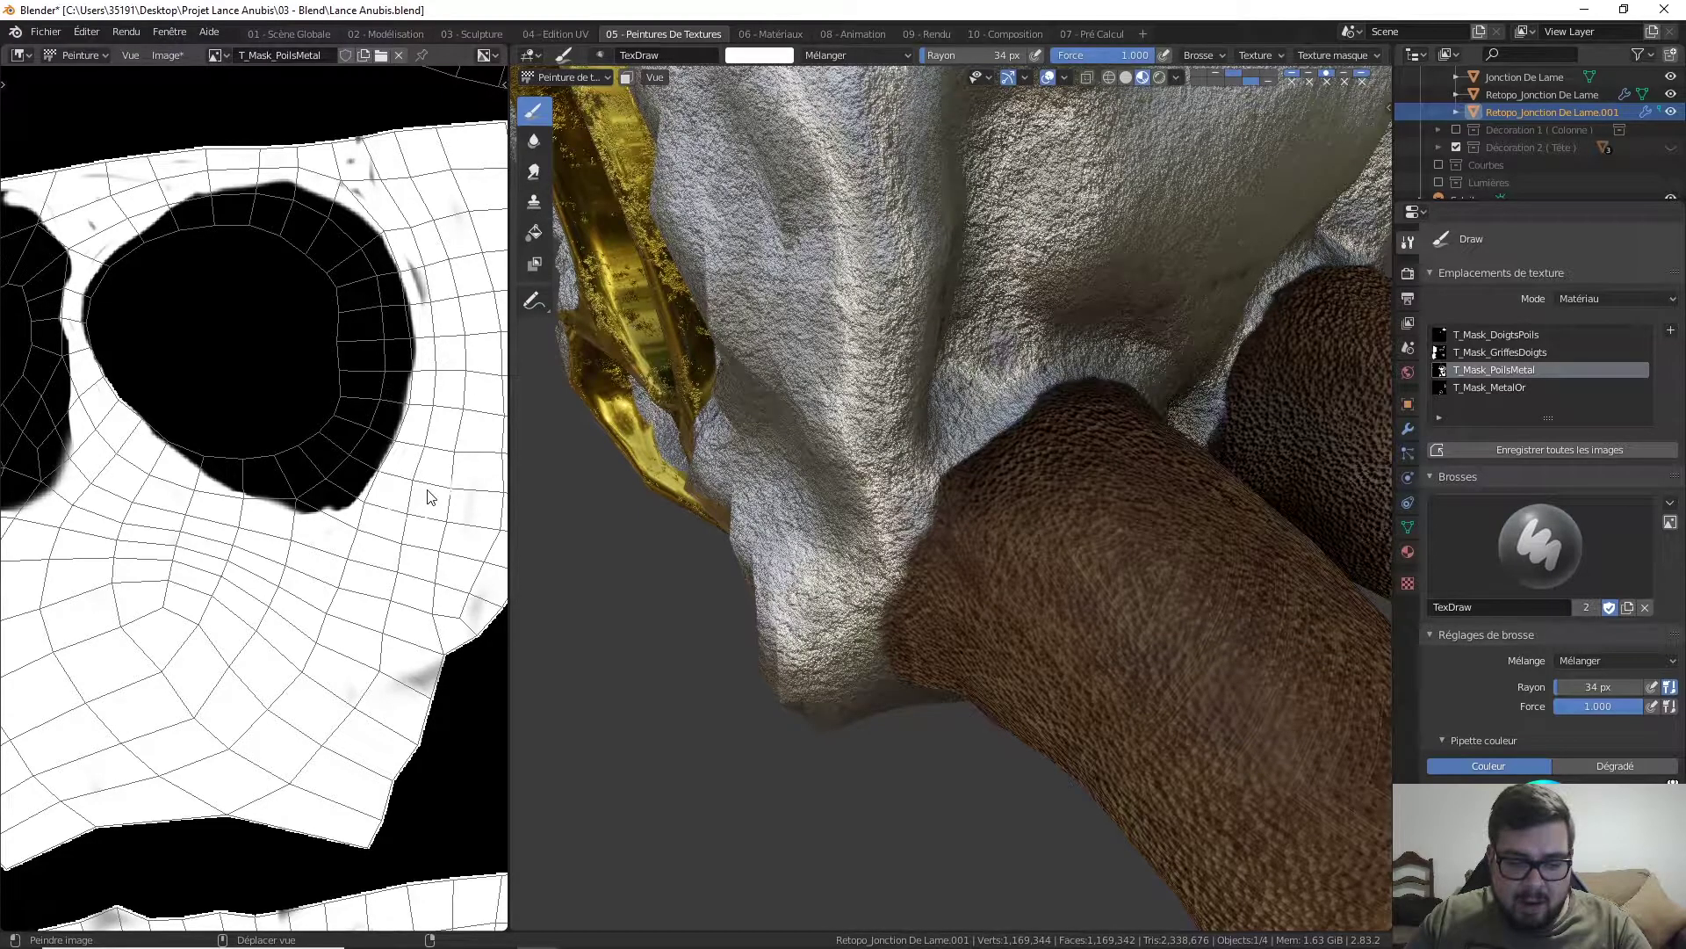
- Reduce the brush to 22 px and paint out the grey spots along the upper island's right and top edges
middle_drag(430, 497, 332, 494)
key(f)
click(422, 461)
mouse_move(439, 452)
mouse_down()
mouse_move(414, 572)
mouse_move(322, 682)
mouse_up()
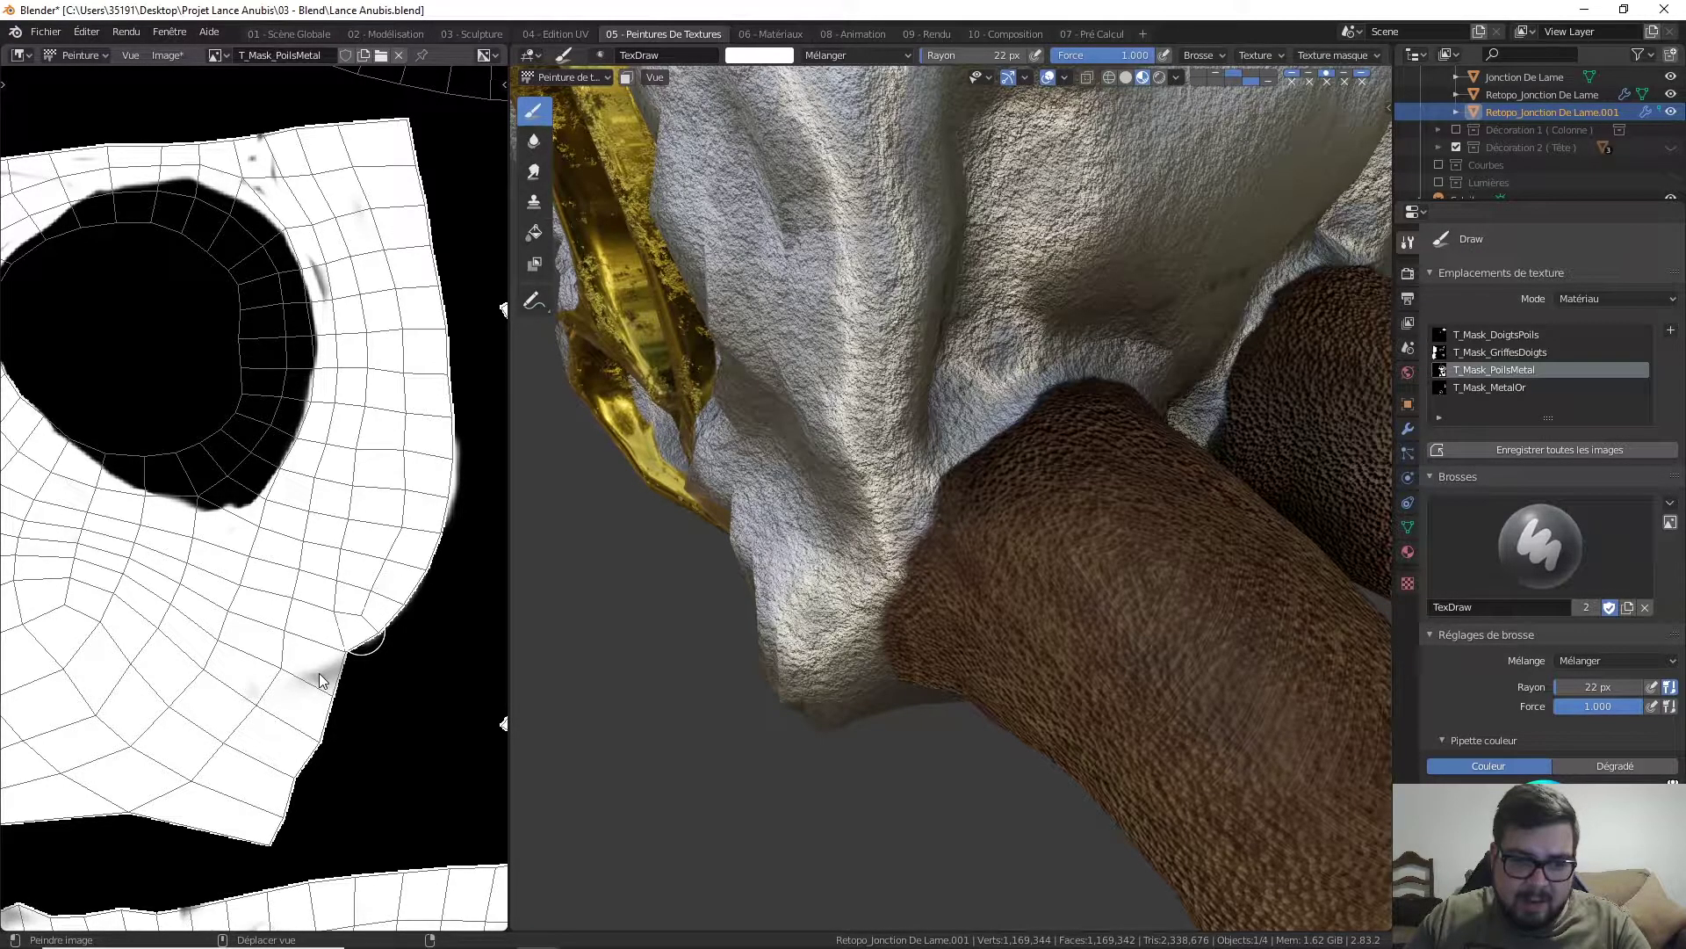
middle_drag(345, 237, 342, 501)
drag(342, 505, 266, 456)
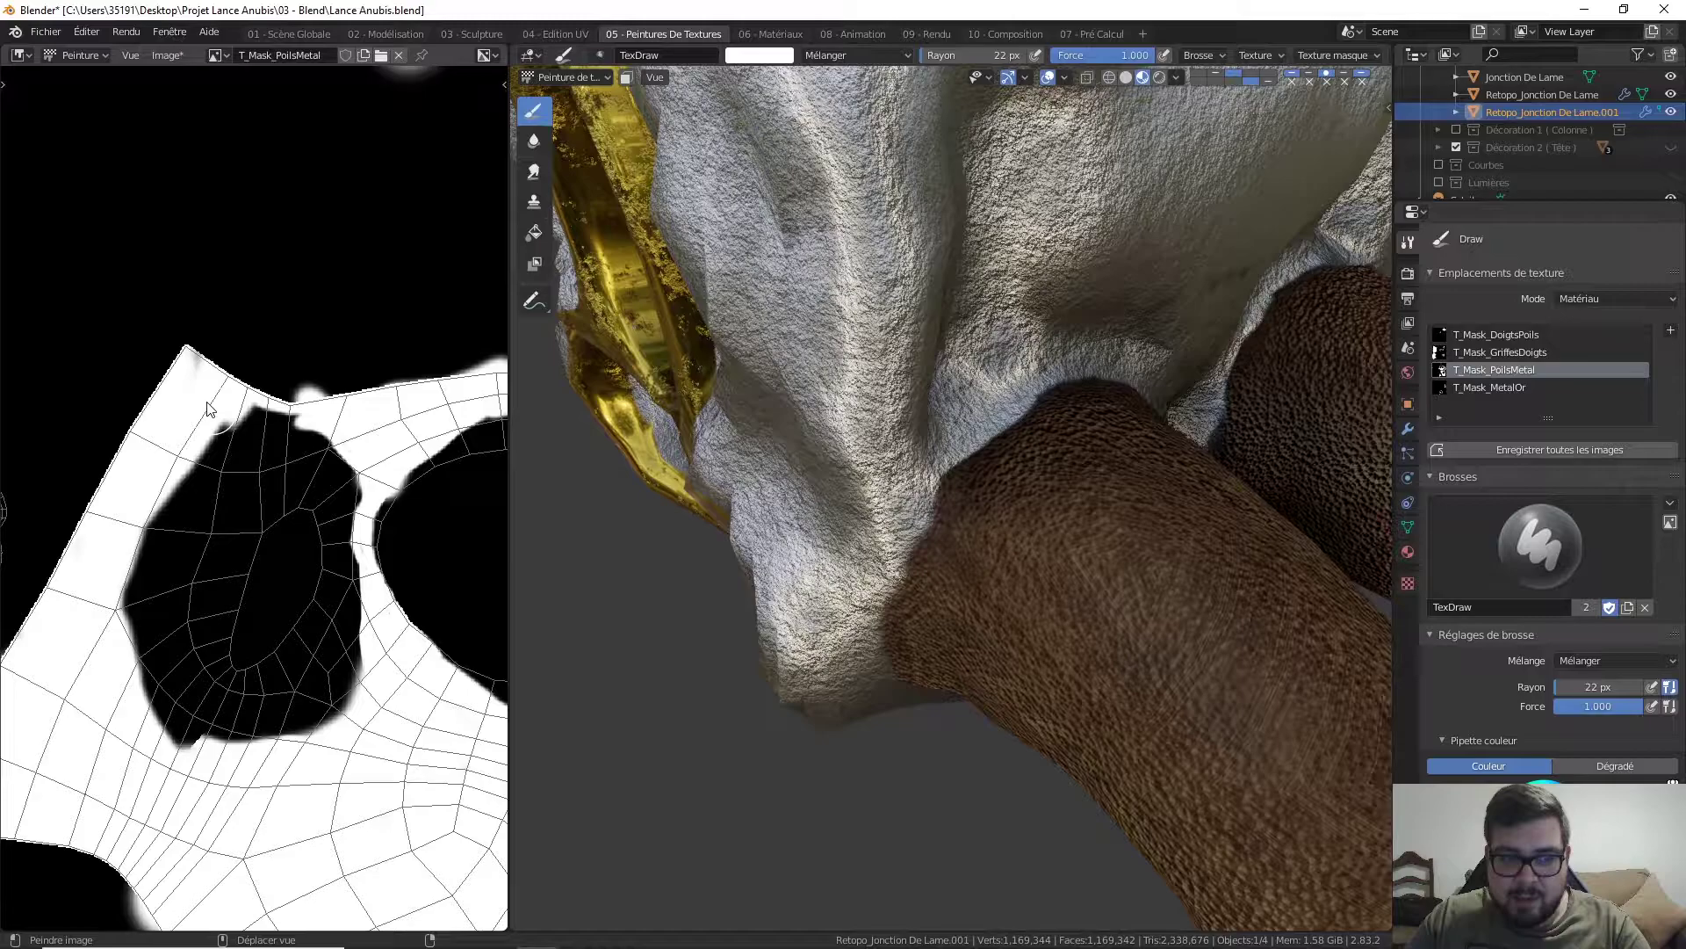
- Paint white over the grey spots on the lower large island around its round opening using 38 px and 23 px brushes
scroll(237, 534, down, 4)
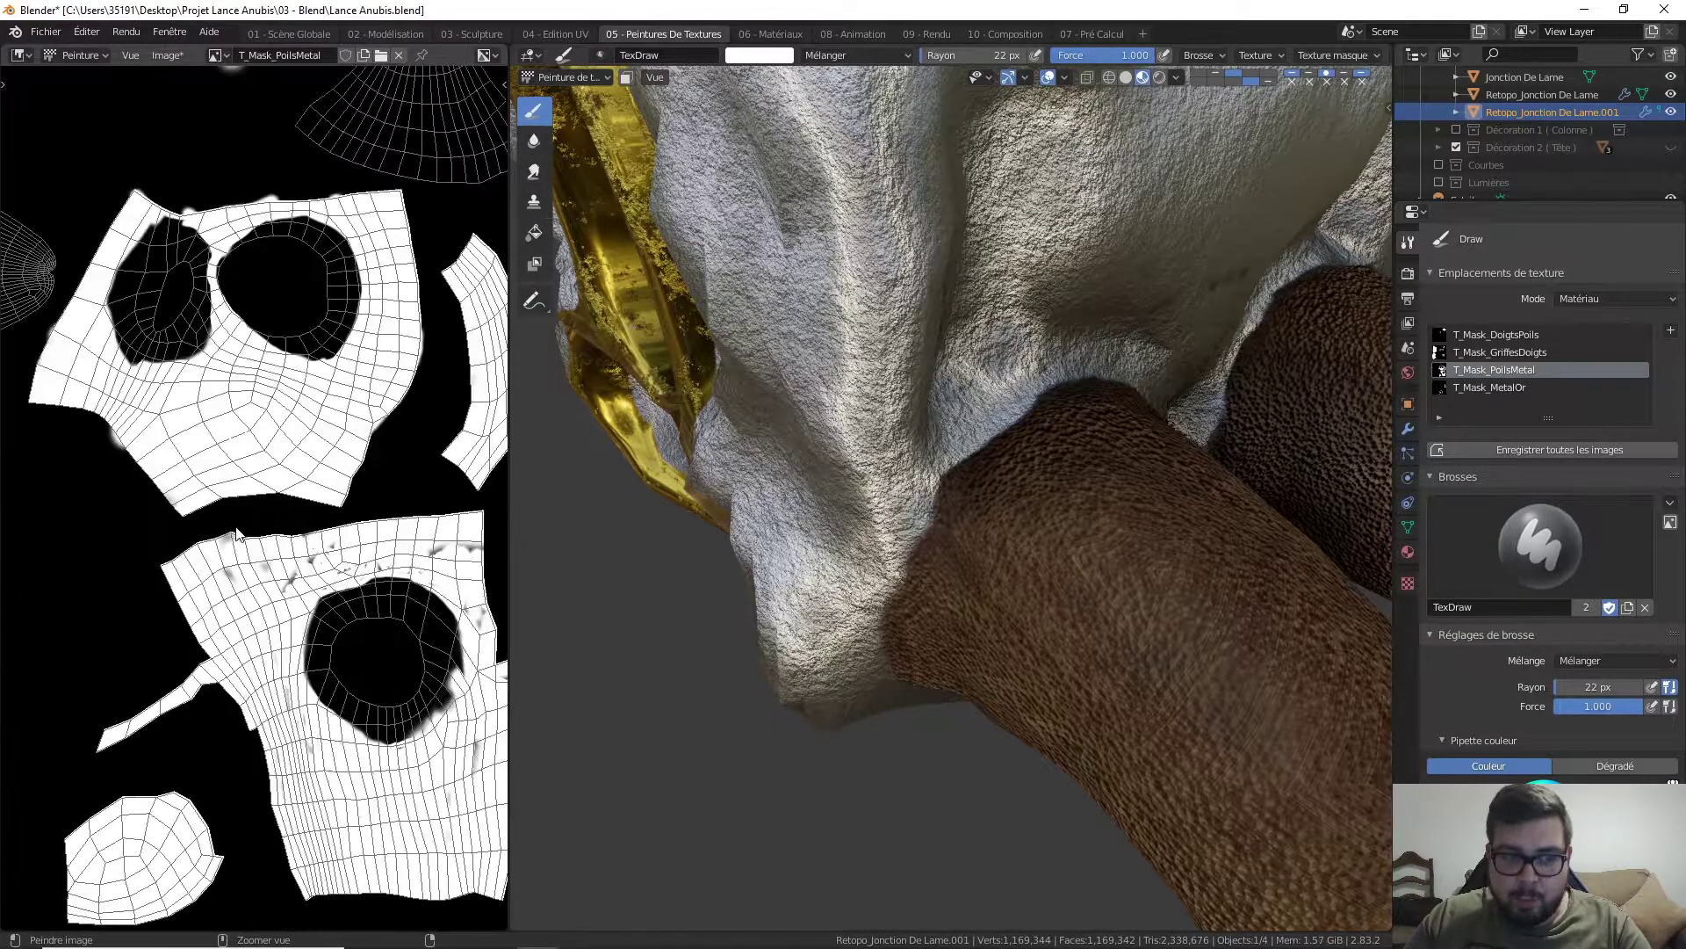
middle_drag(238, 715, 219, 628)
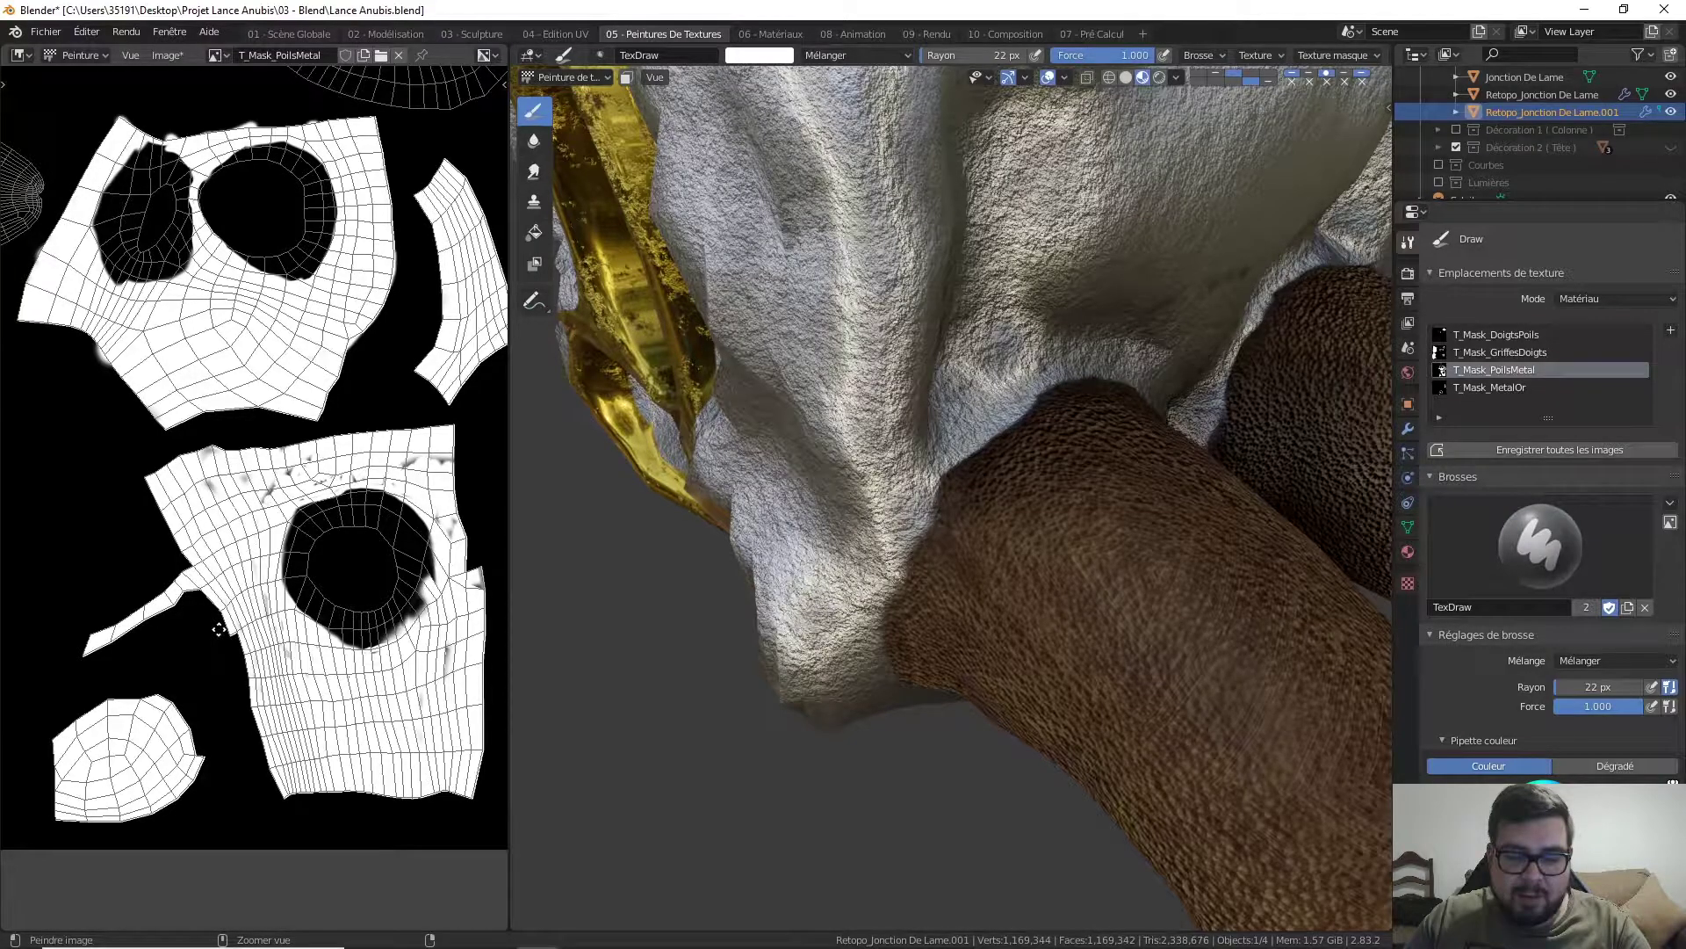
scroll(257, 490, up, 2)
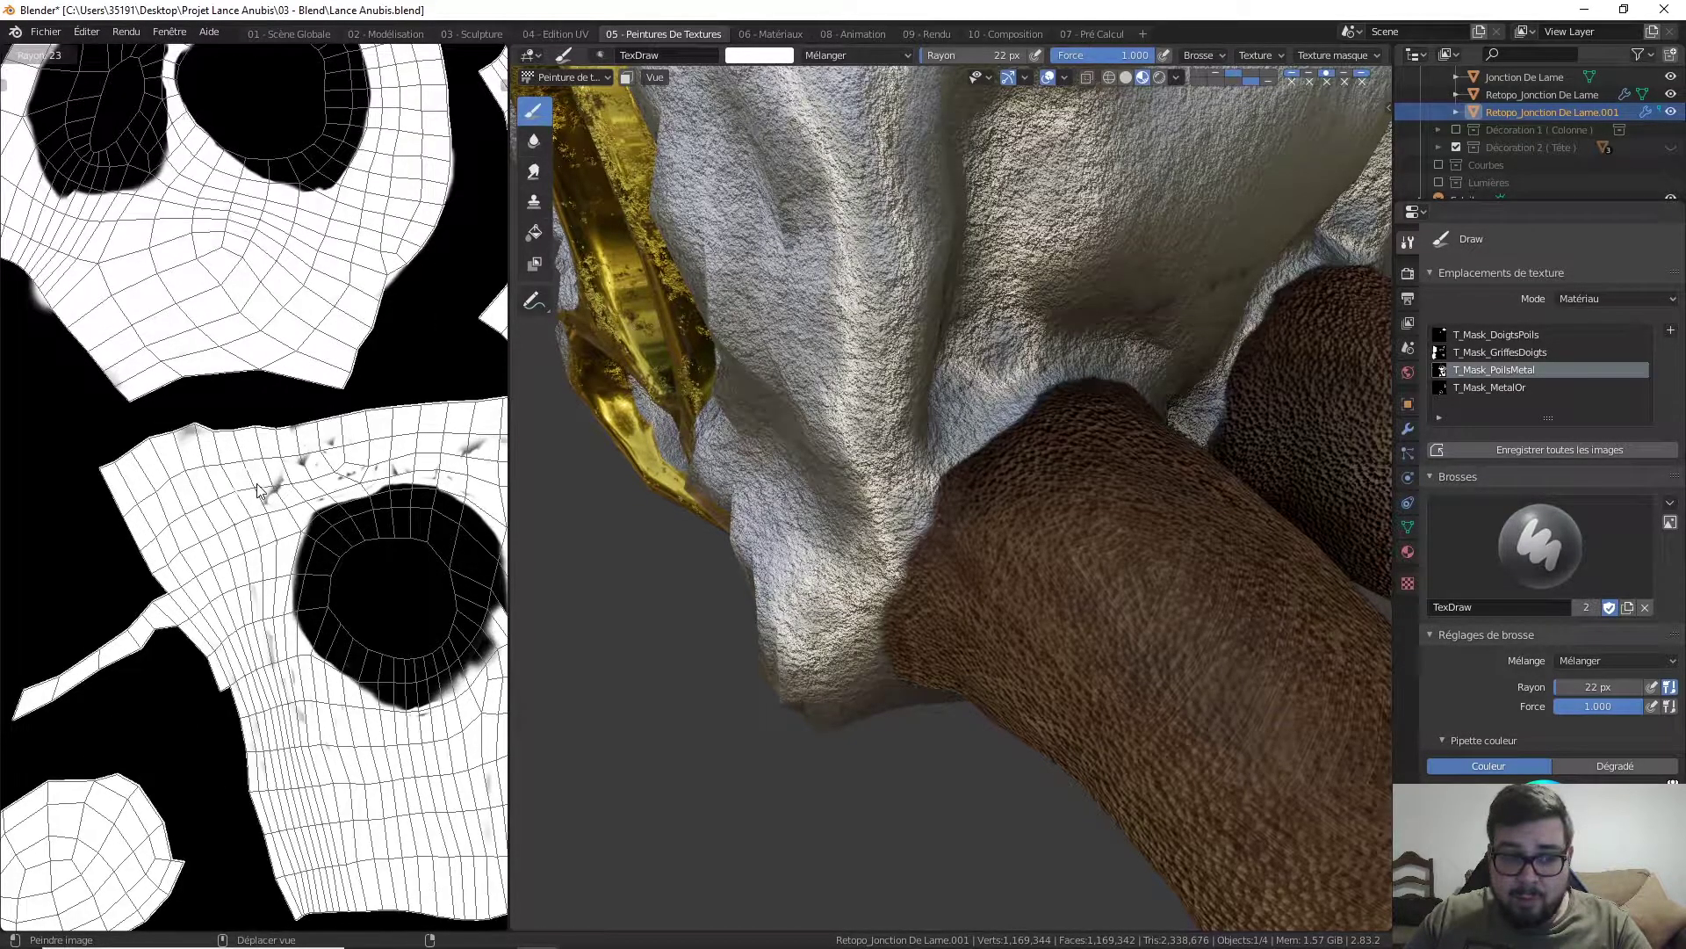
click(290, 481)
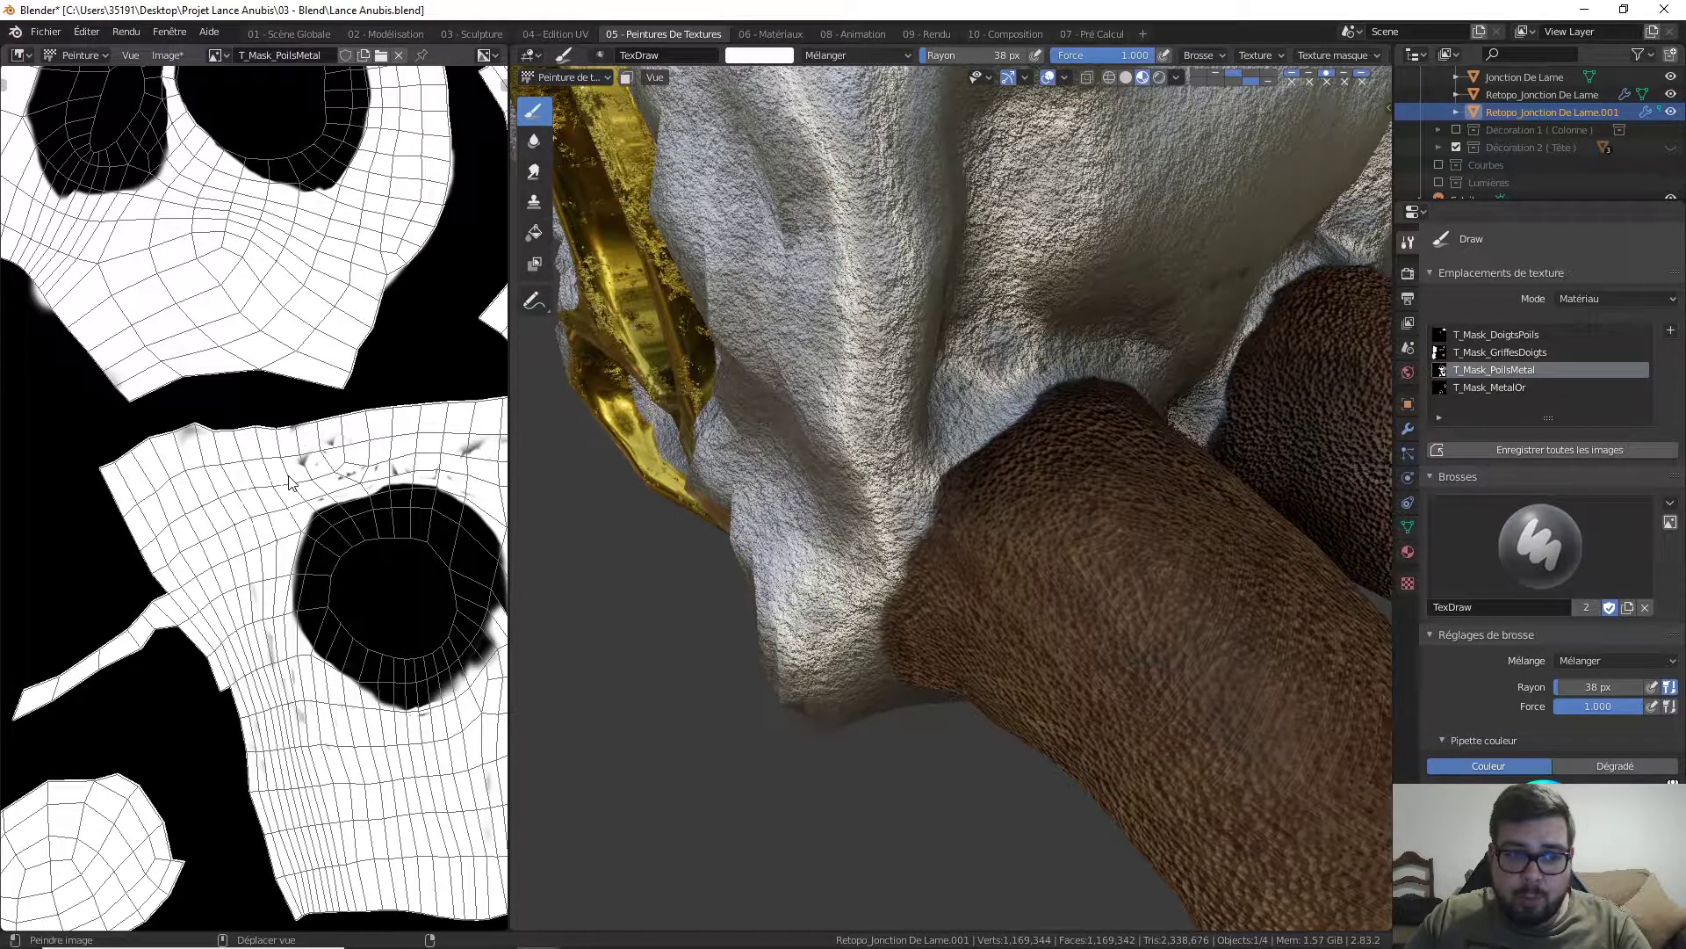
drag(290, 481, 268, 663)
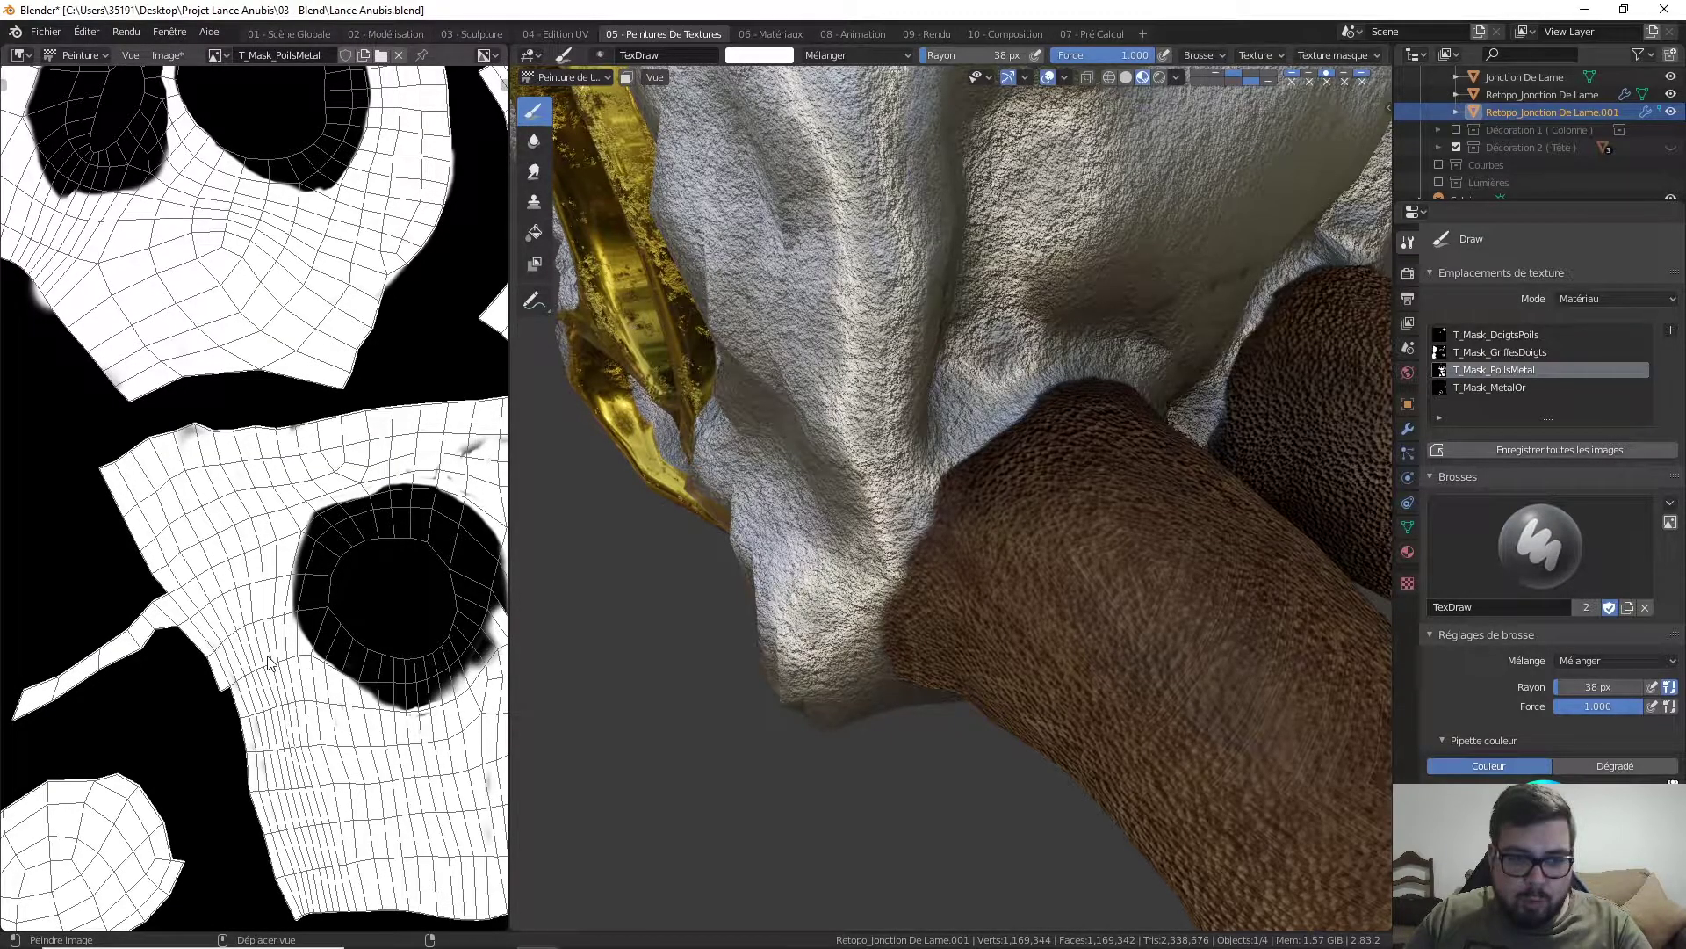
drag(188, 449, 200, 454)
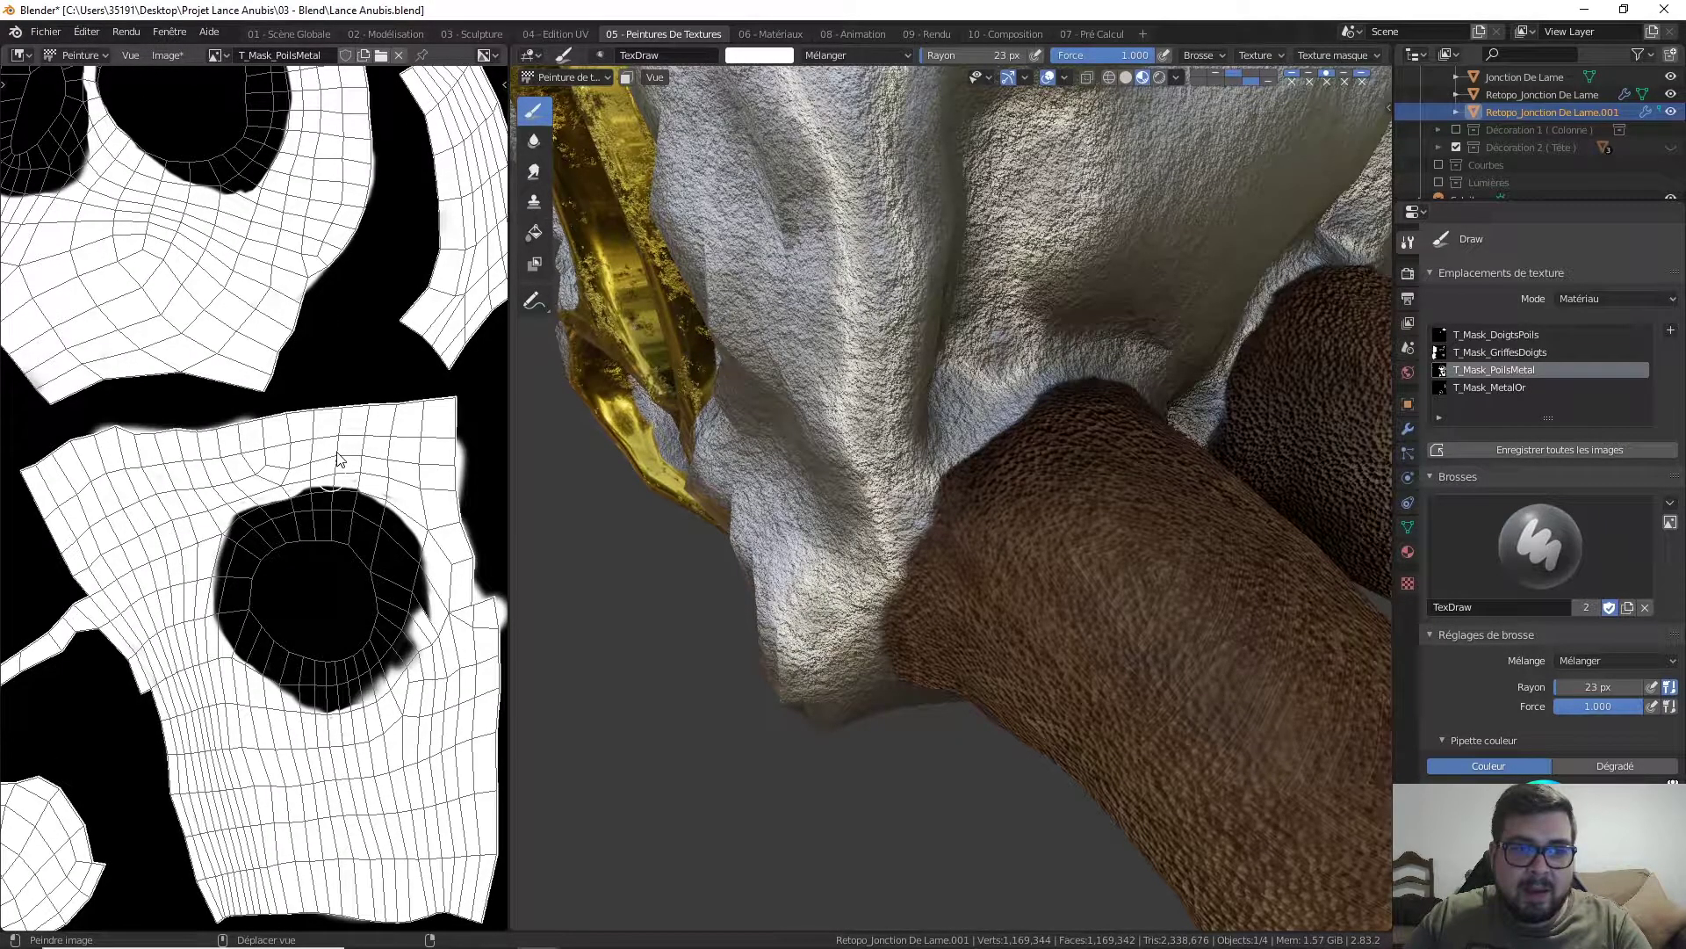
- Check the whole cleaned mask and save the T_Mask_PoilsMetal image
scroll(334, 478, down, 3)
middle_drag(312, 530, 279, 630)
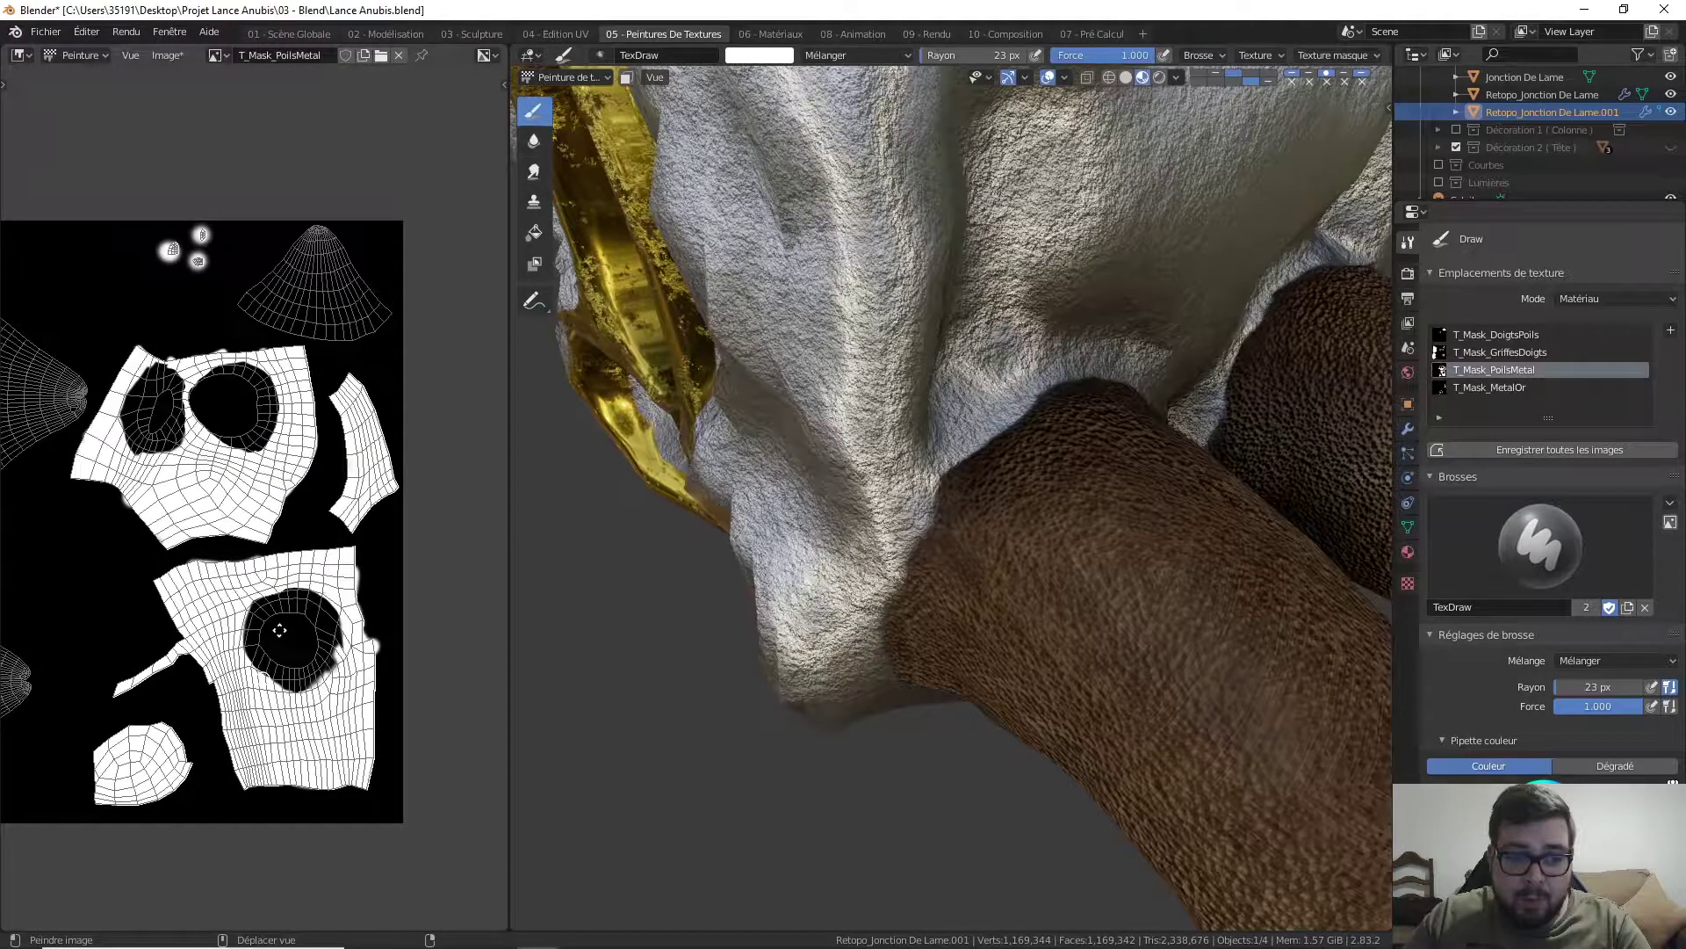
middle_drag(392, 456, 241, 559)
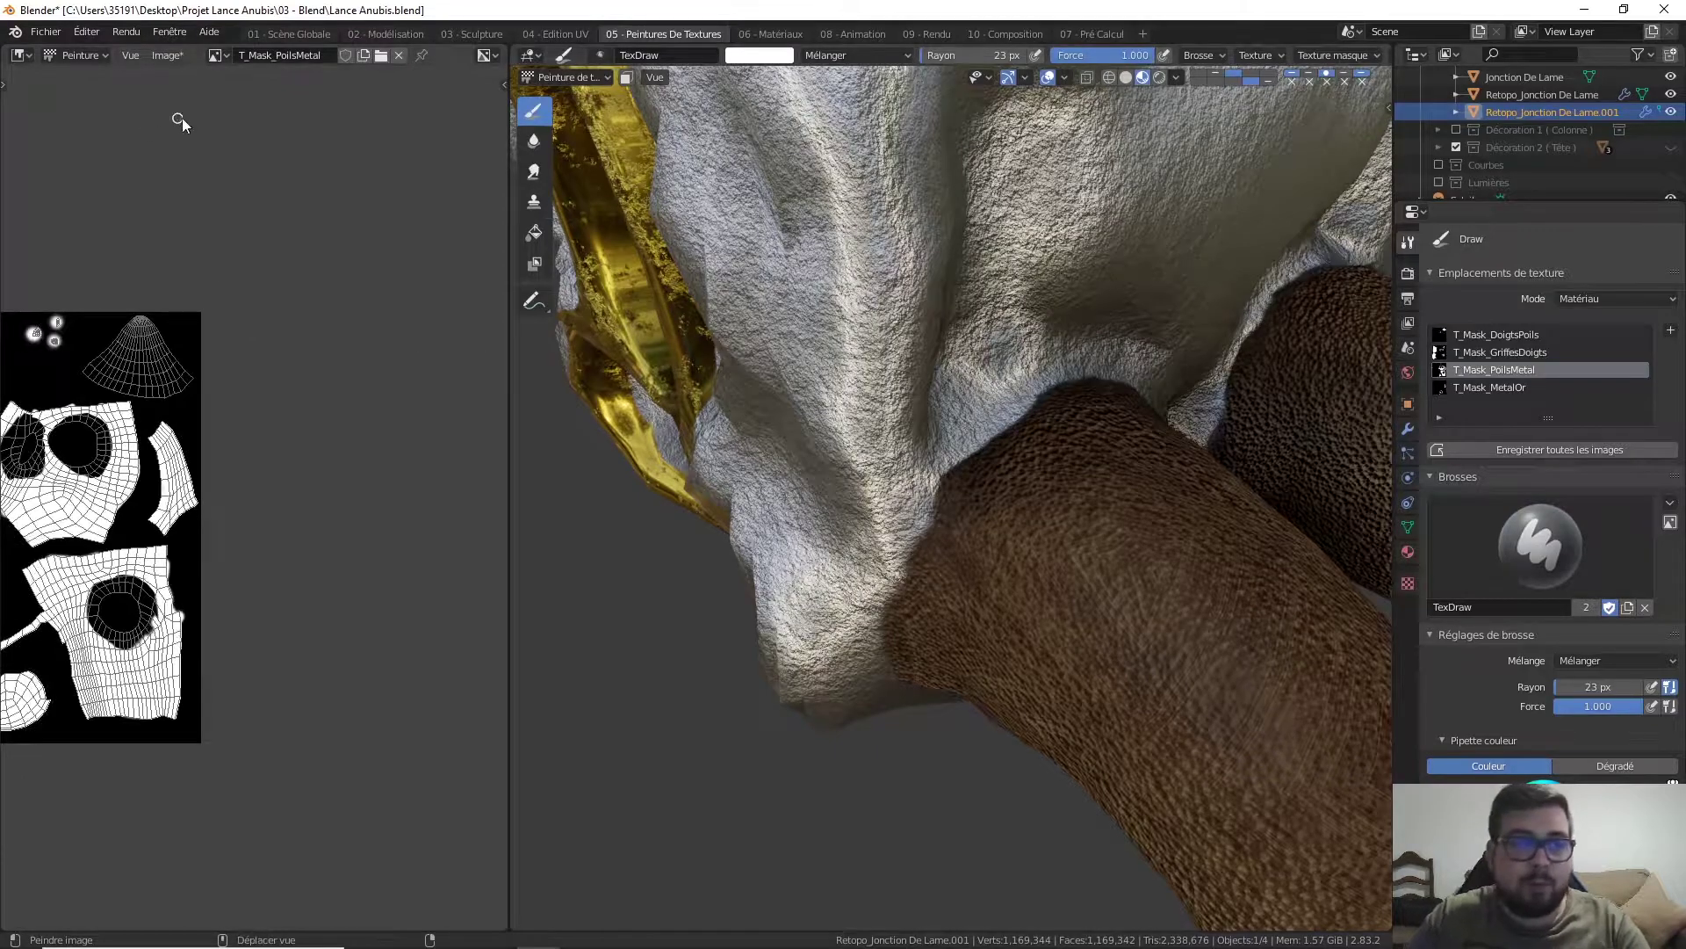
click(167, 55)
click(207, 195)
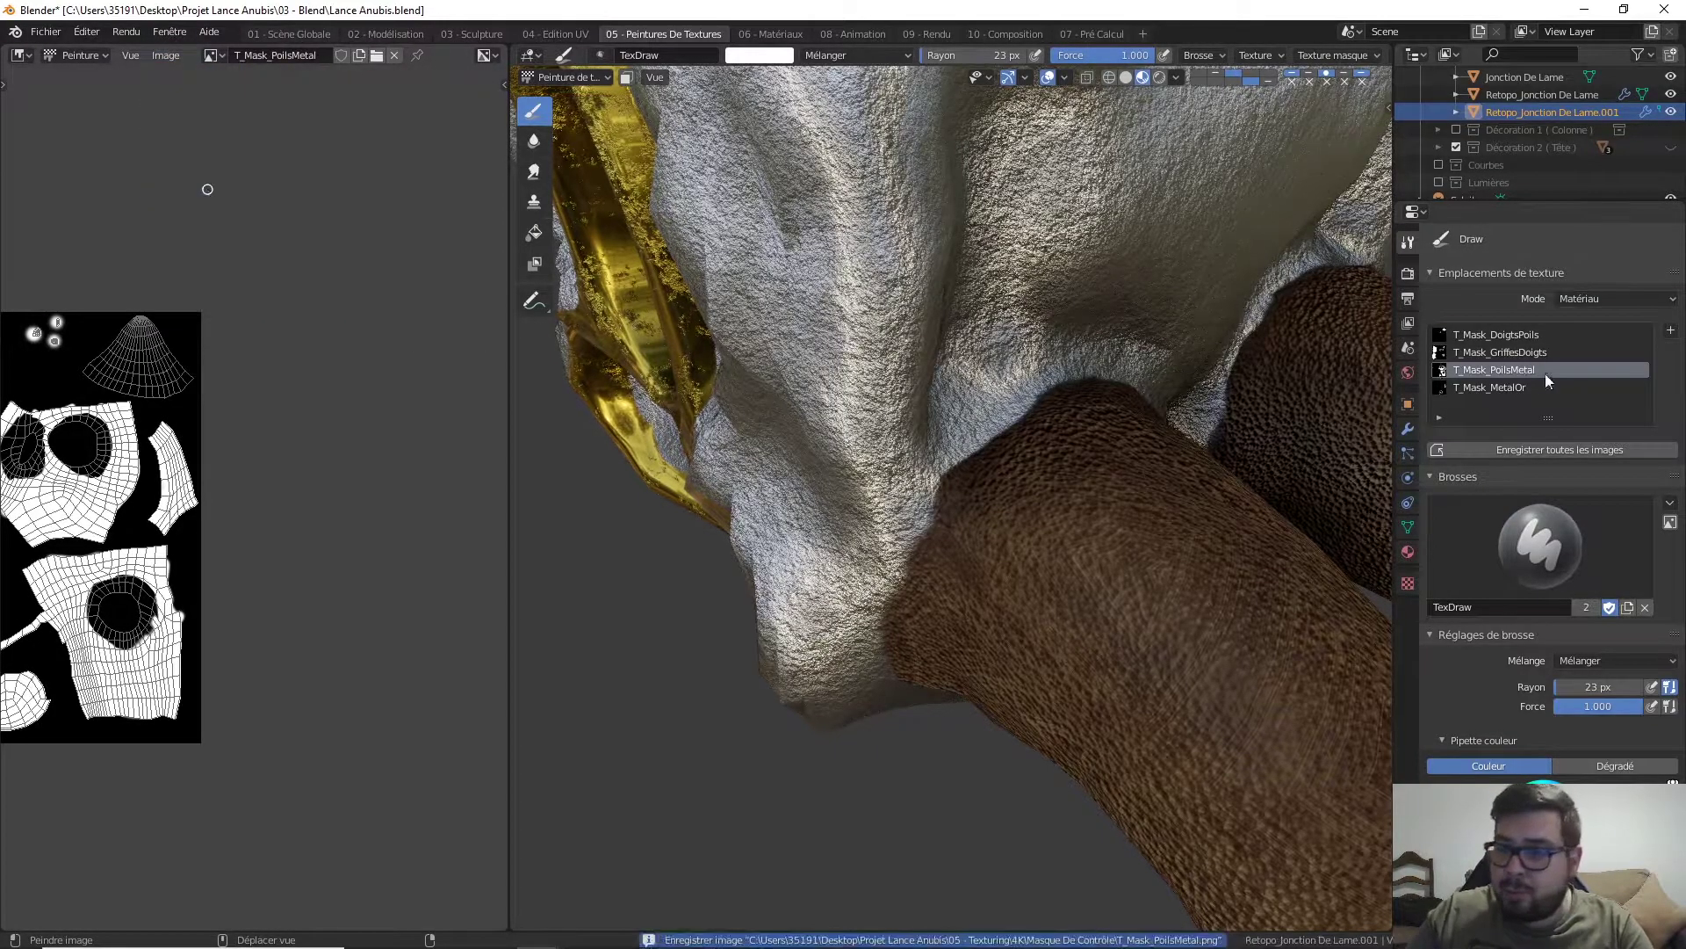
- Select T_Mask_MetalOr and paint white over the grey flaws in the small rounded island's border using a 16 px brush
click(1502, 386)
middle_drag(308, 534, 349, 337)
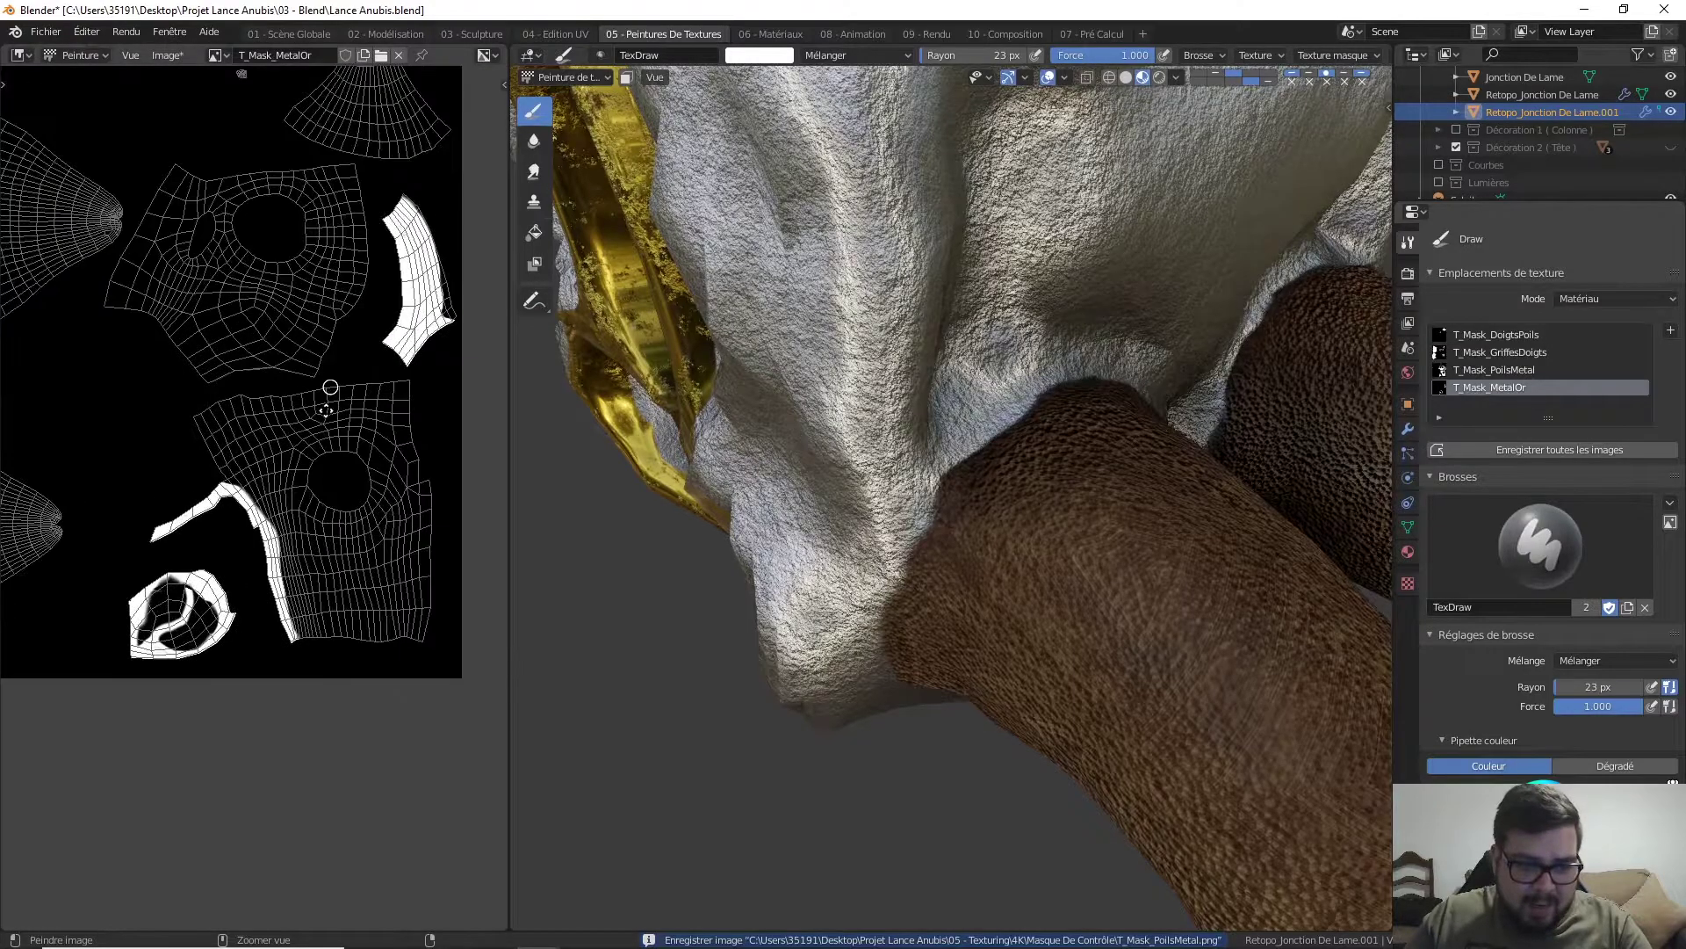
scroll(264, 555, up, 4)
mouse_move(264, 555)
middle_down()
mouse_move(299, 443)
mouse_move(430, 327)
middle_up()
scroll(299, 443, up, 2)
key(f)
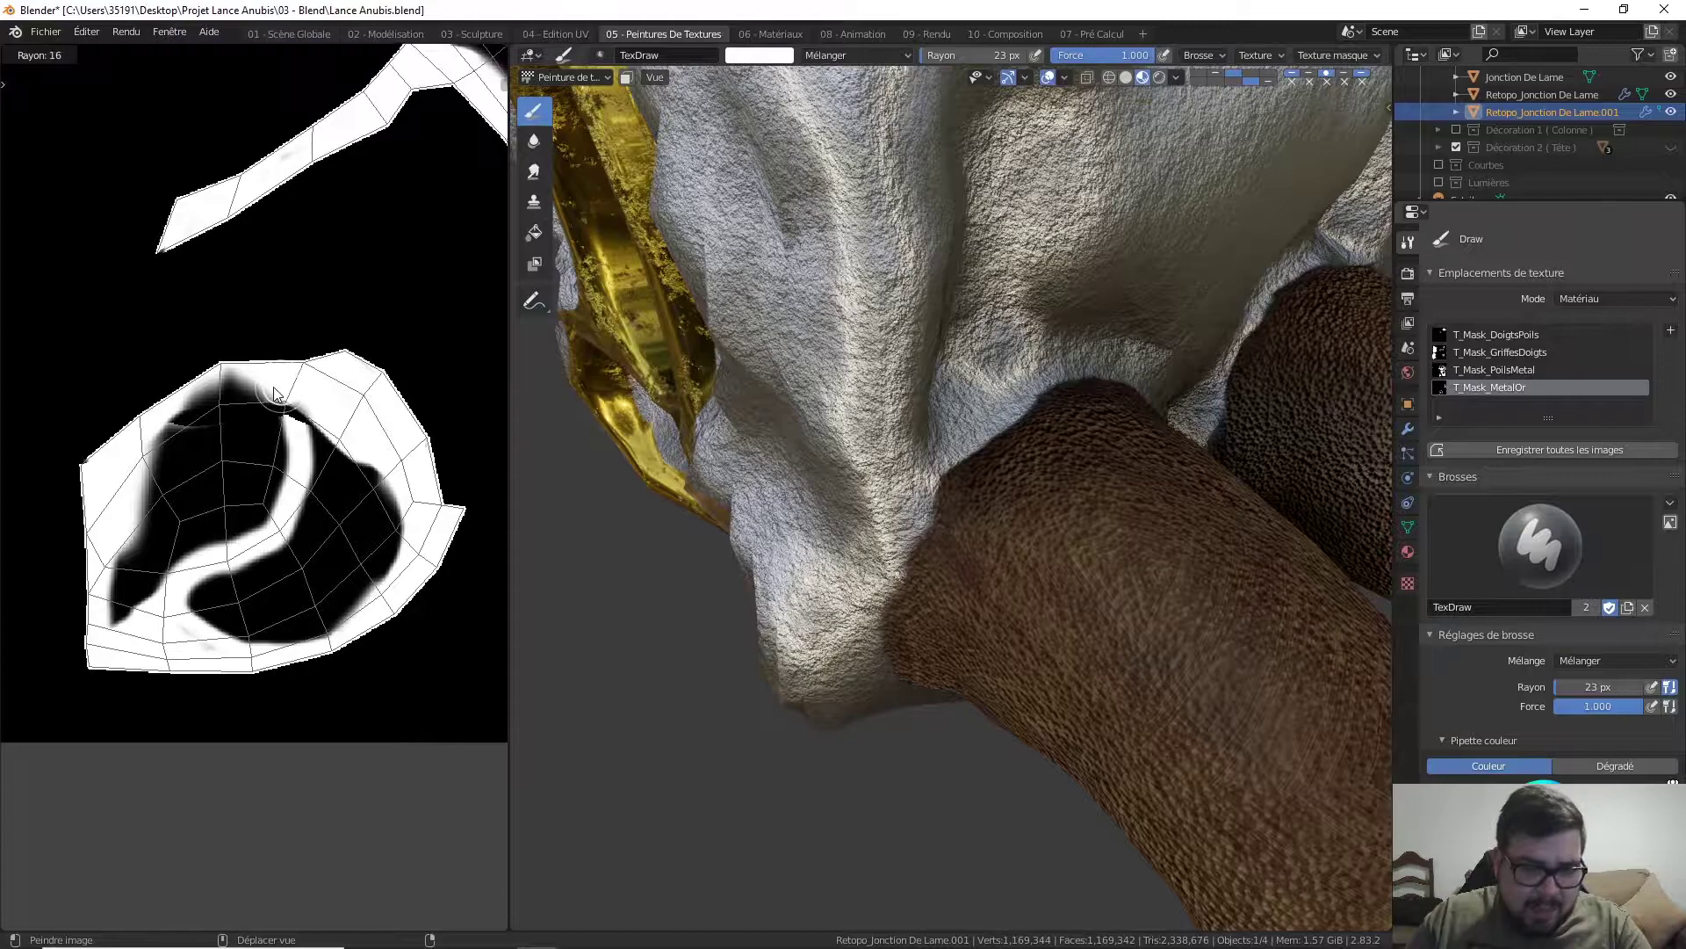
click(271, 397)
mouse_move(265, 384)
mouse_down()
mouse_move(199, 395)
mouse_move(149, 446)
mouse_up()
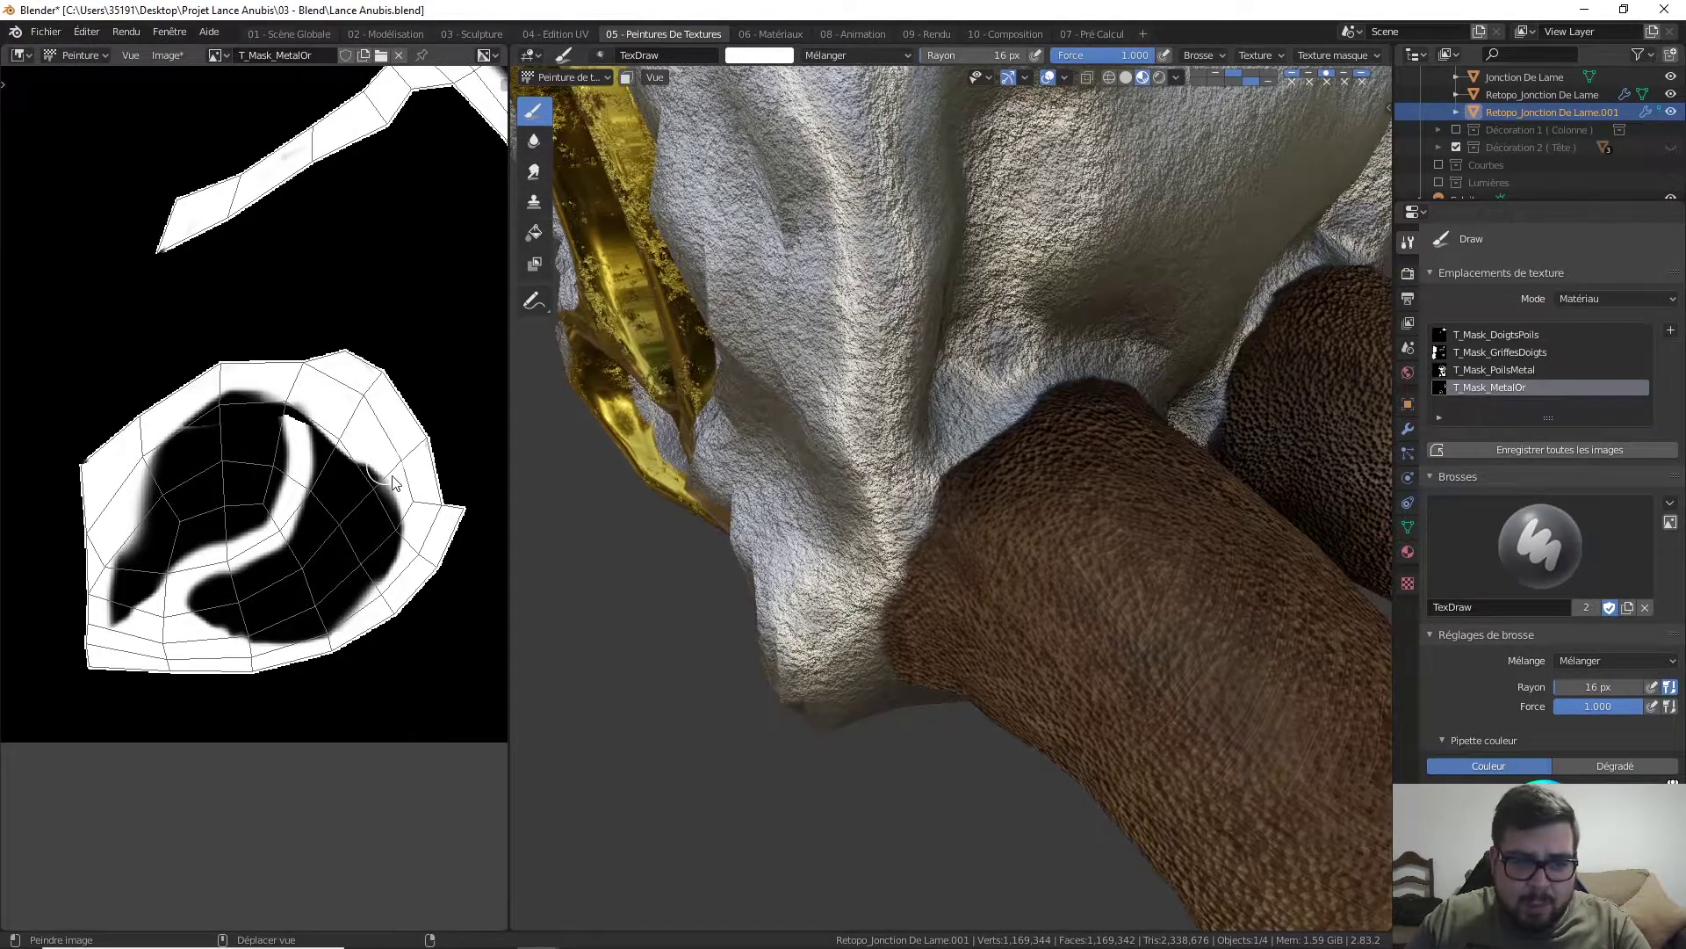
- Try to paint the curved strip island's dark outer edge white, check the gold areas on the model, and undo the strokes
mouse_move(407, 376)
middle_down()
mouse_move(396, 408)
mouse_move(226, 485)
mouse_move(144, 386)
middle_up()
scroll(264, 545, down, 3)
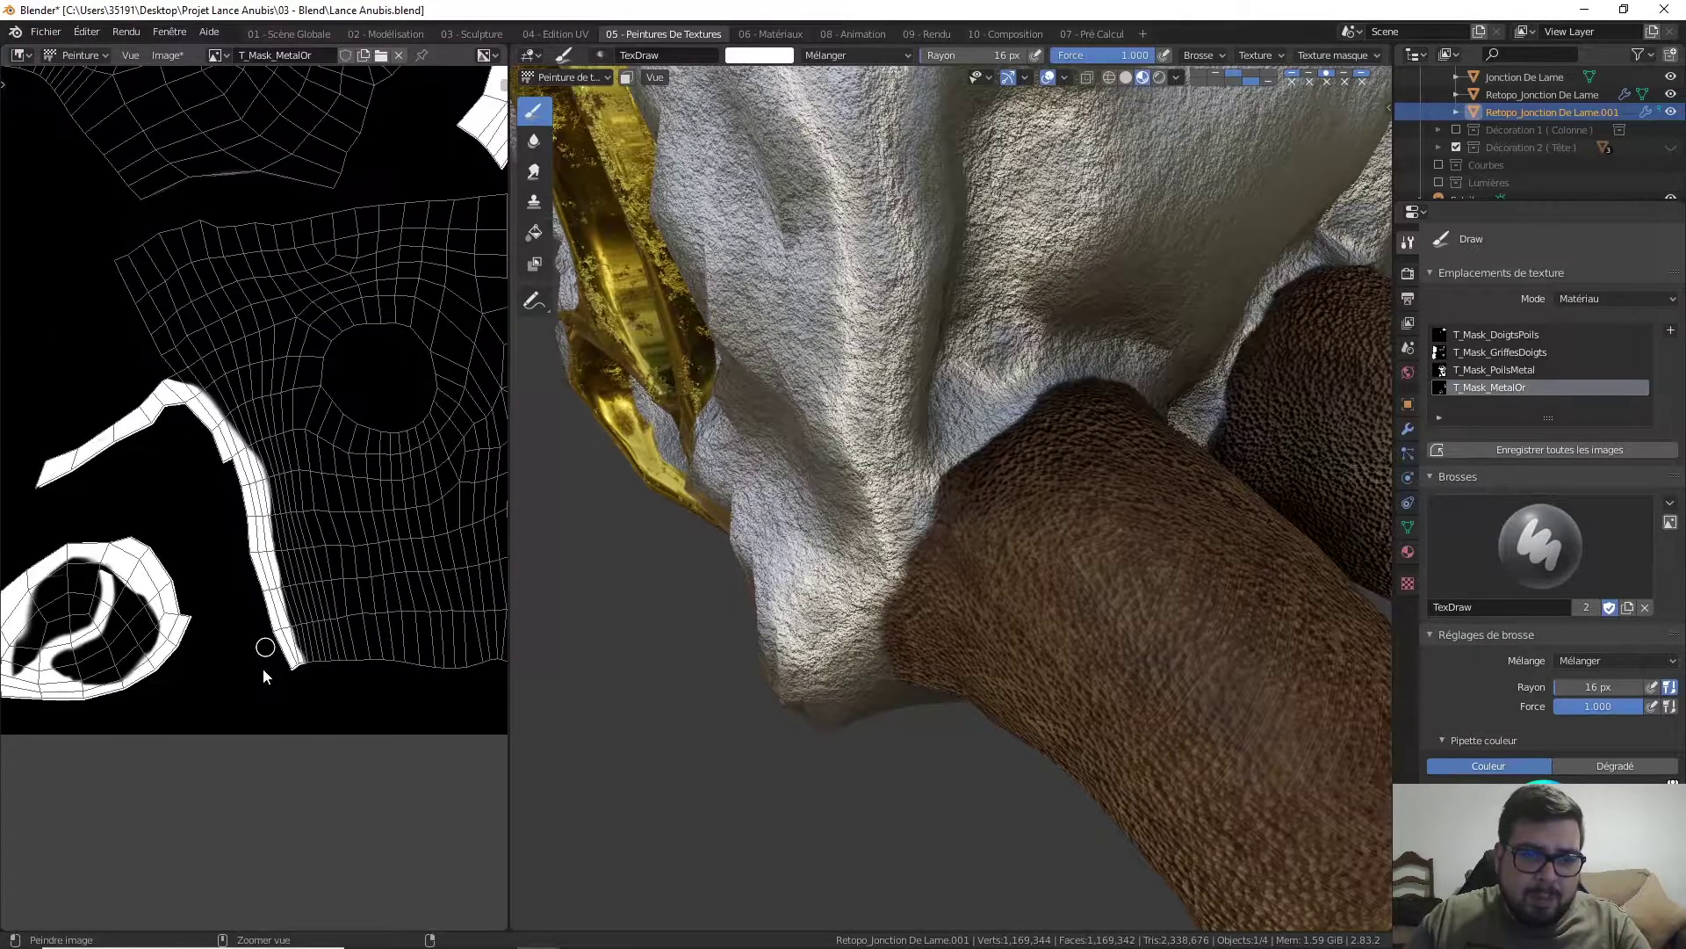
scroll(261, 667, down, 1)
mouse_move(261, 571)
middle_down()
mouse_move(181, 703)
mouse_move(375, 285)
mouse_move(412, 242)
middle_up()
middle_drag(470, 306, 318, 466)
drag(341, 438, 342, 448)
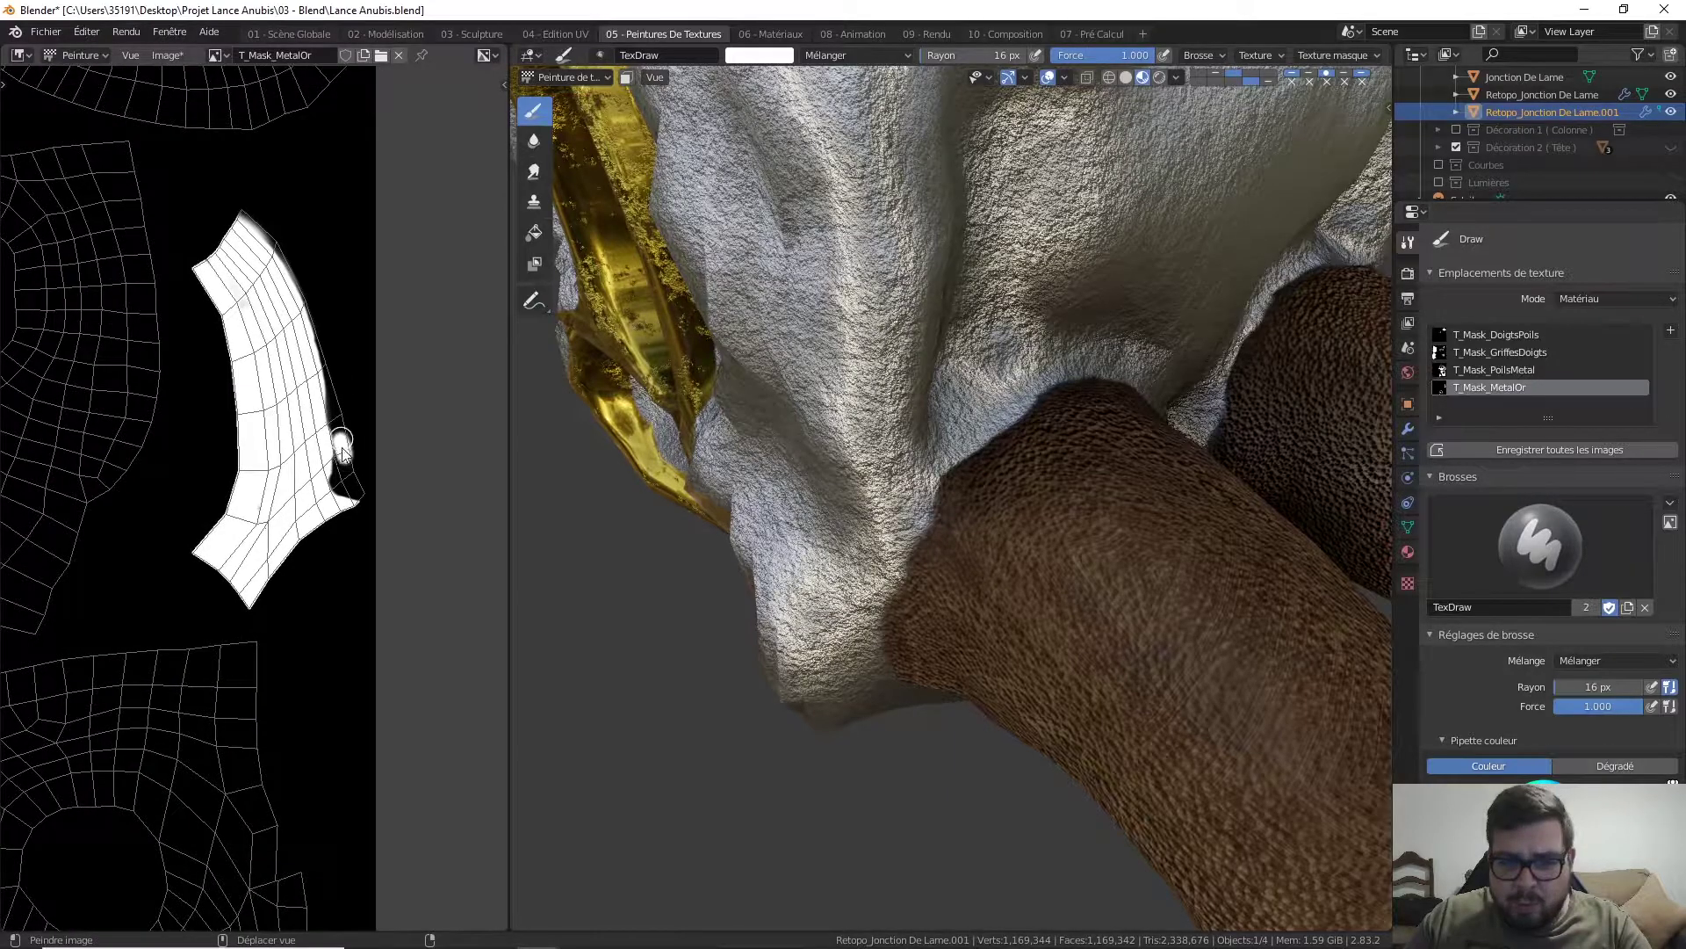
middle_drag(710, 339, 669, 255)
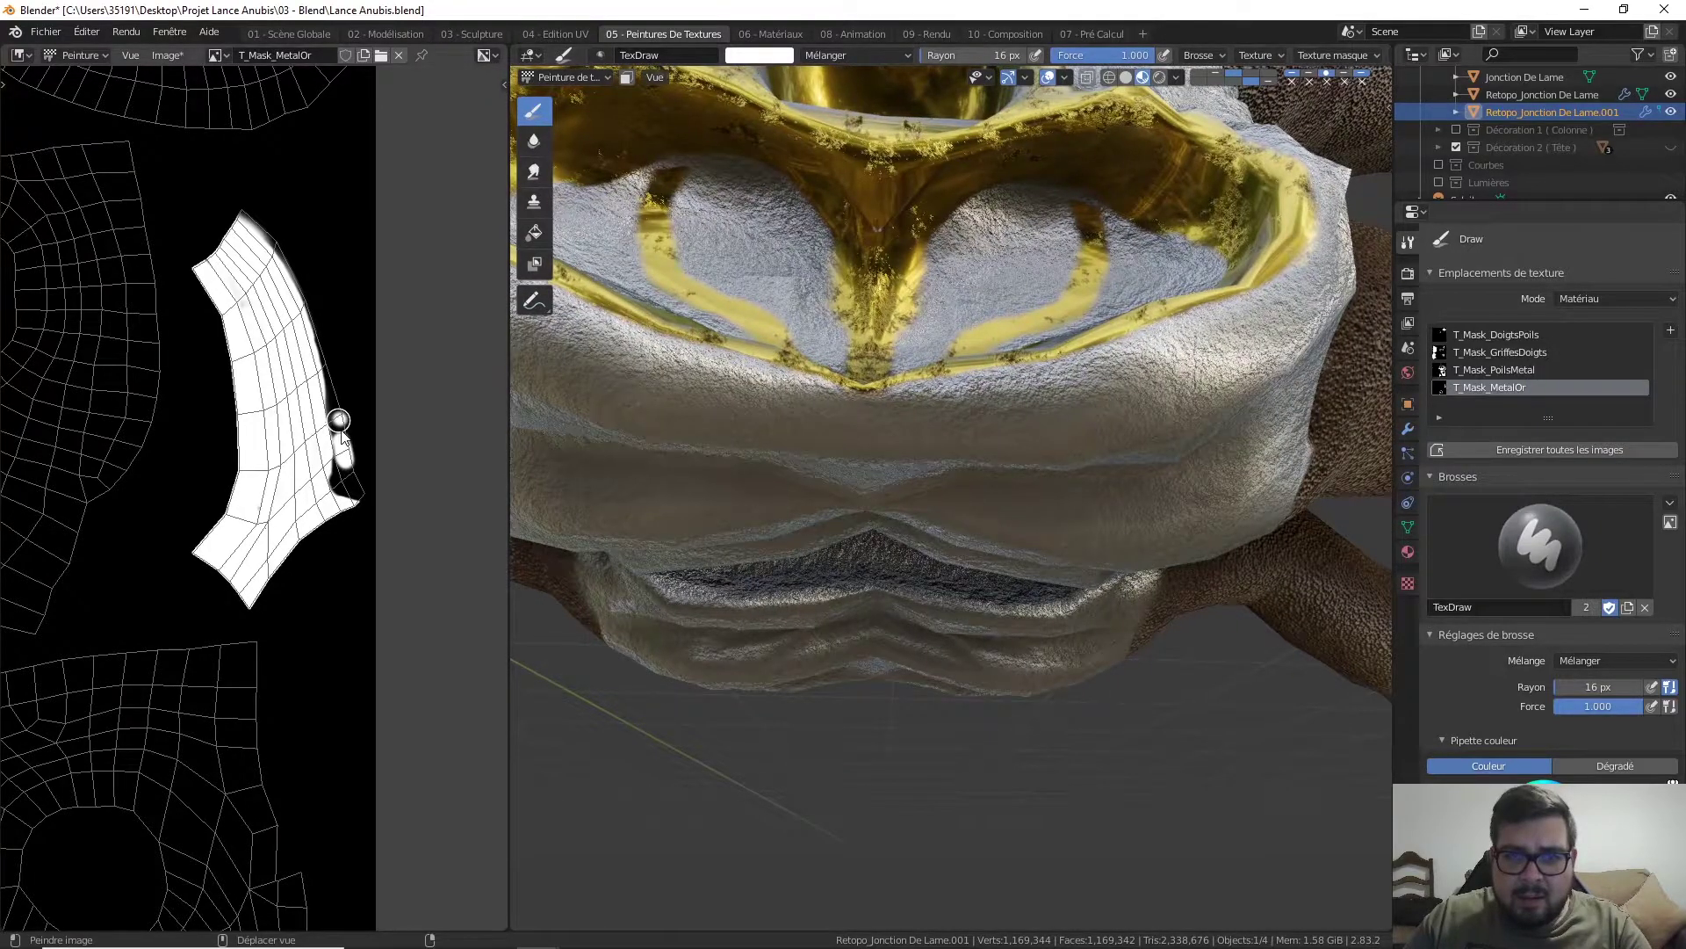
drag(340, 422, 349, 406)
middle_drag(864, 211, 703, 355)
middle_drag(849, 294, 1005, 365)
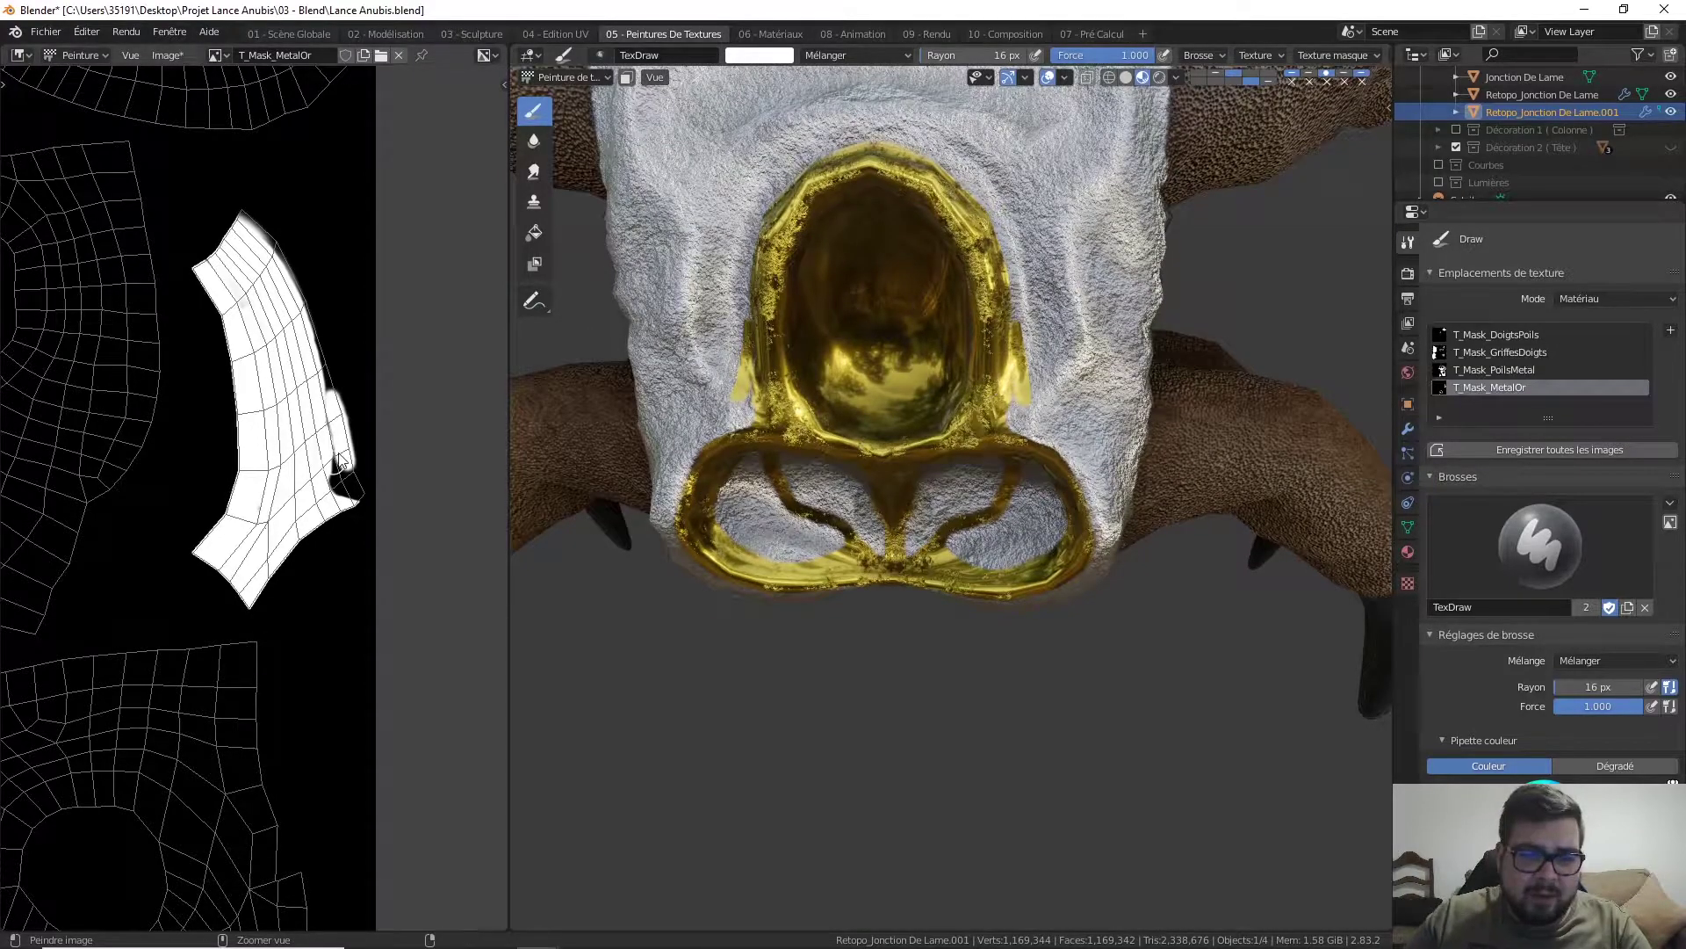
key(ctrl+z)
key(ctrl+z)
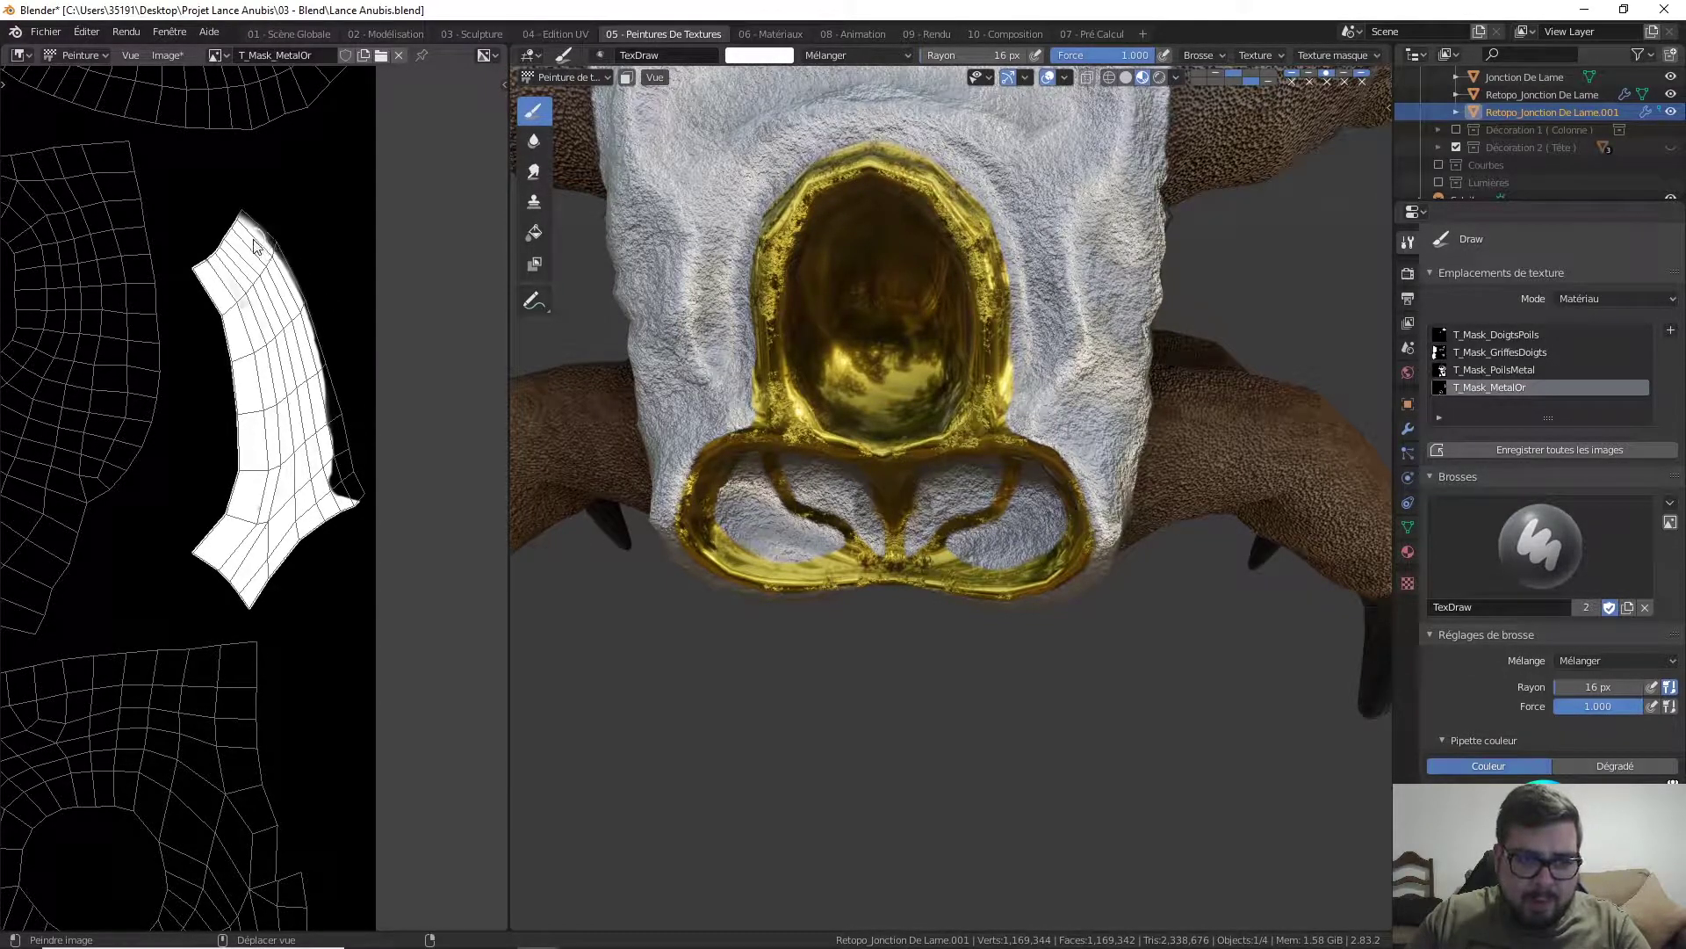
- Touch up the curved strip island with white, check the gold on the model, and save the T_Mask_MetalOr image
drag(314, 353, 327, 496)
middle_drag(803, 307, 813, 272)
middle_drag(828, 422, 889, 261)
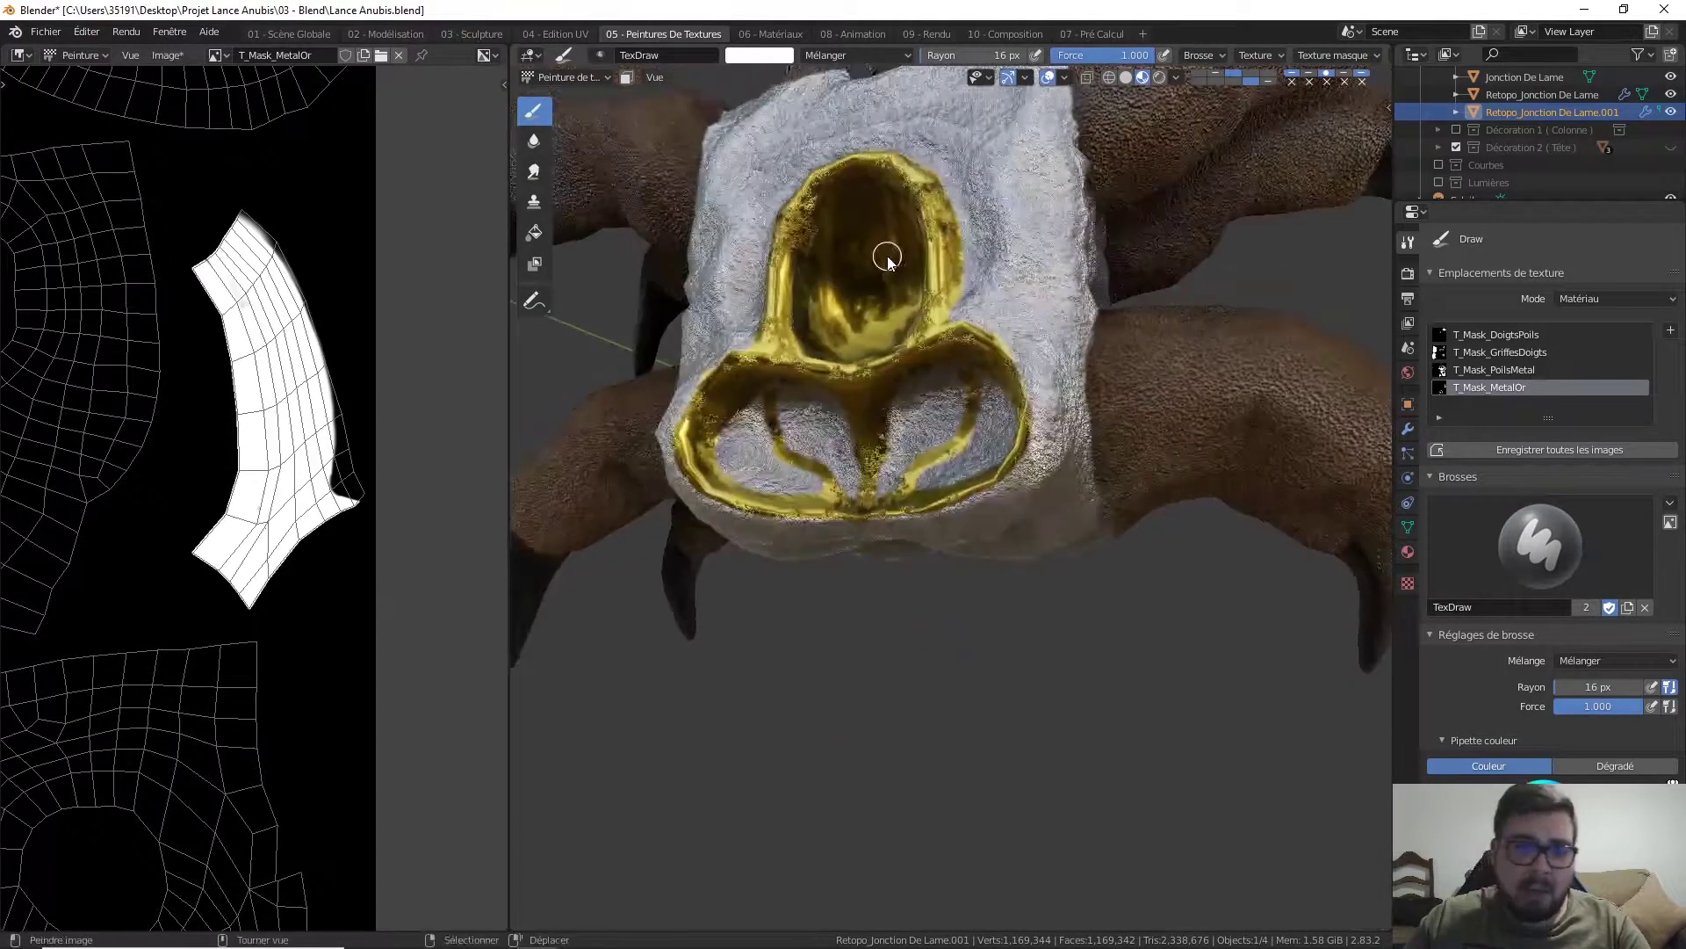
click(172, 56)
click(204, 174)
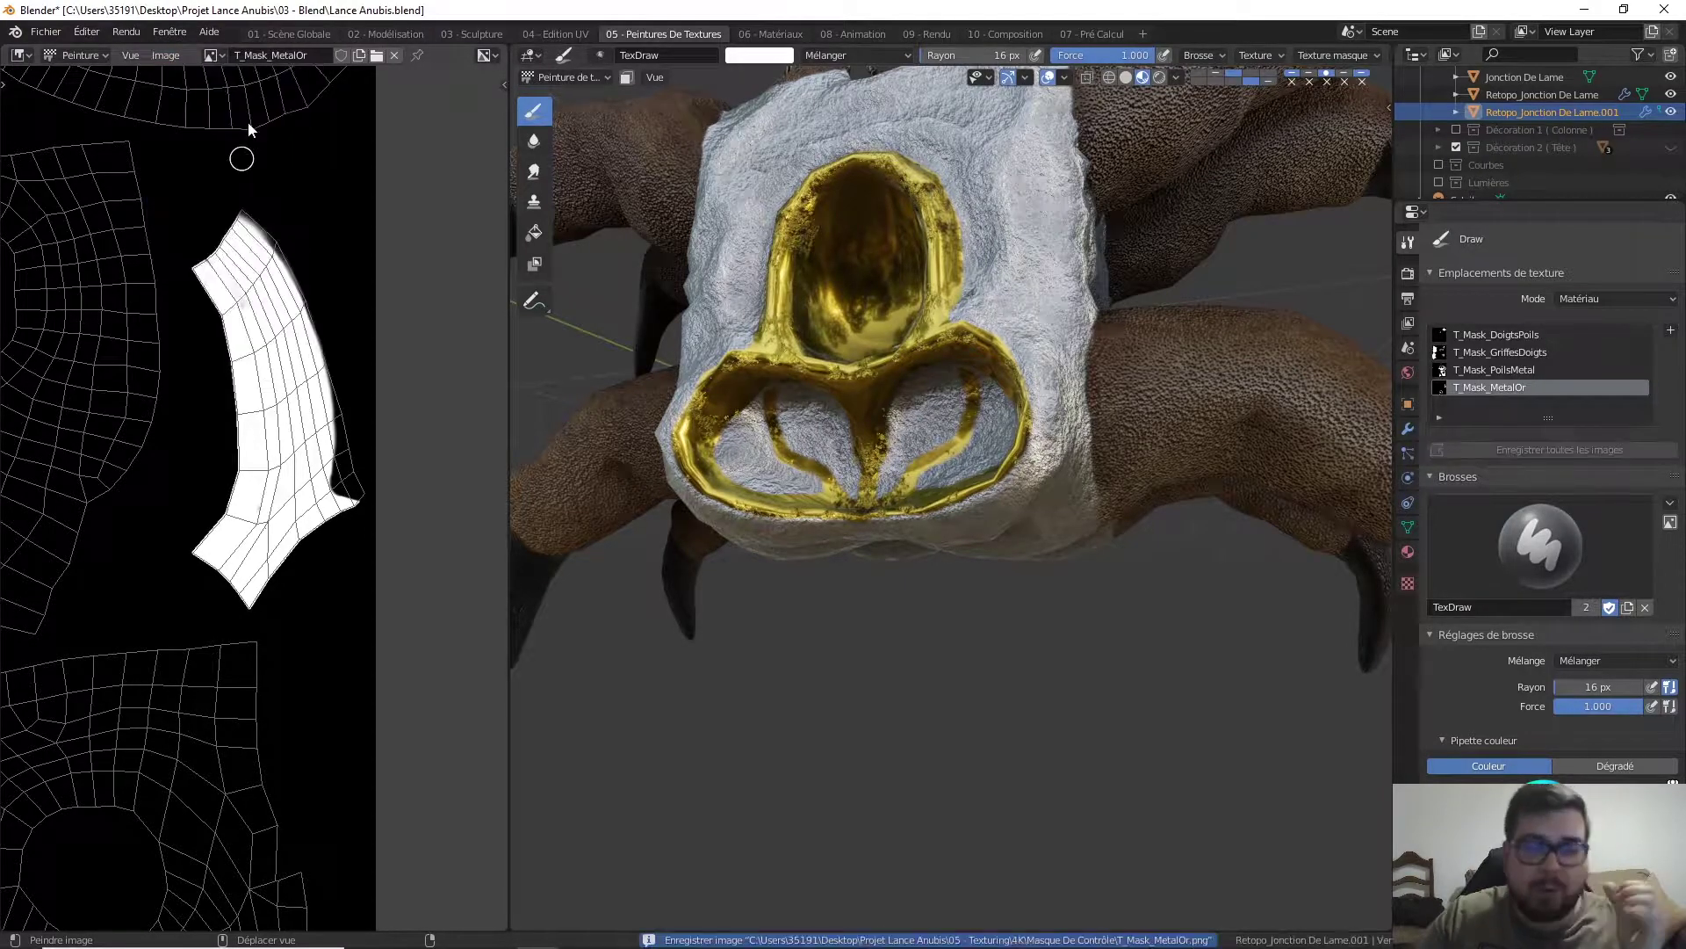
- Delete the old T_JonctionLame_Albedo.png from the 4K textures folder in File Explorer and return to Blender's Pré Calcul bake setup
click(1094, 33)
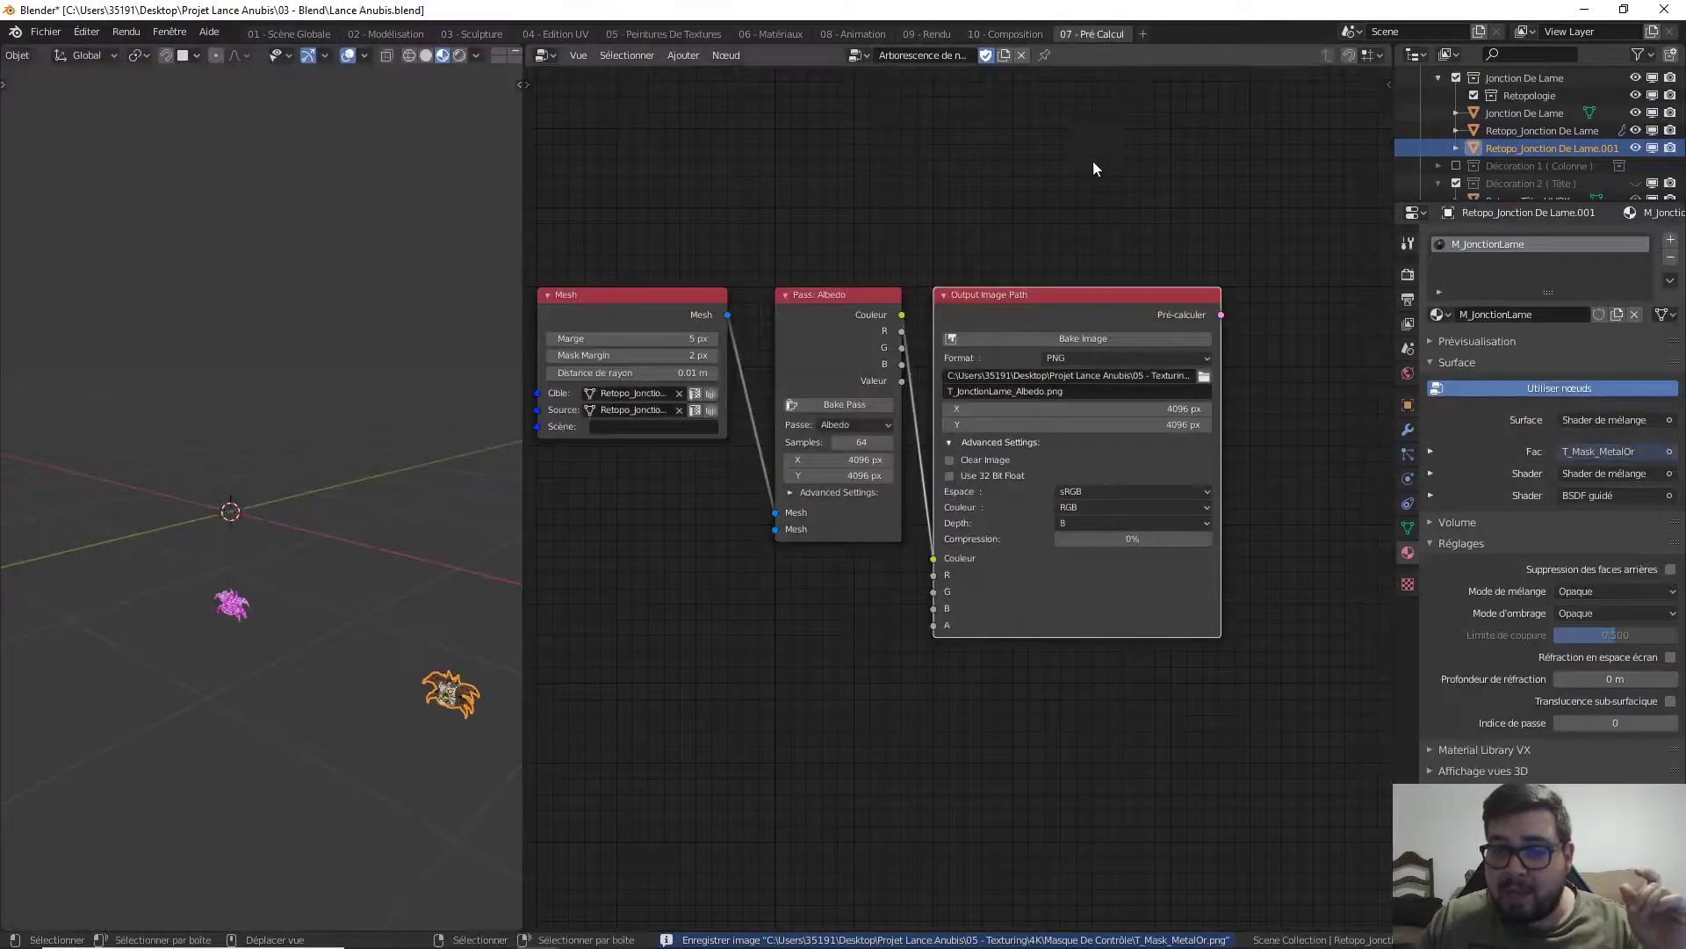
key(super)
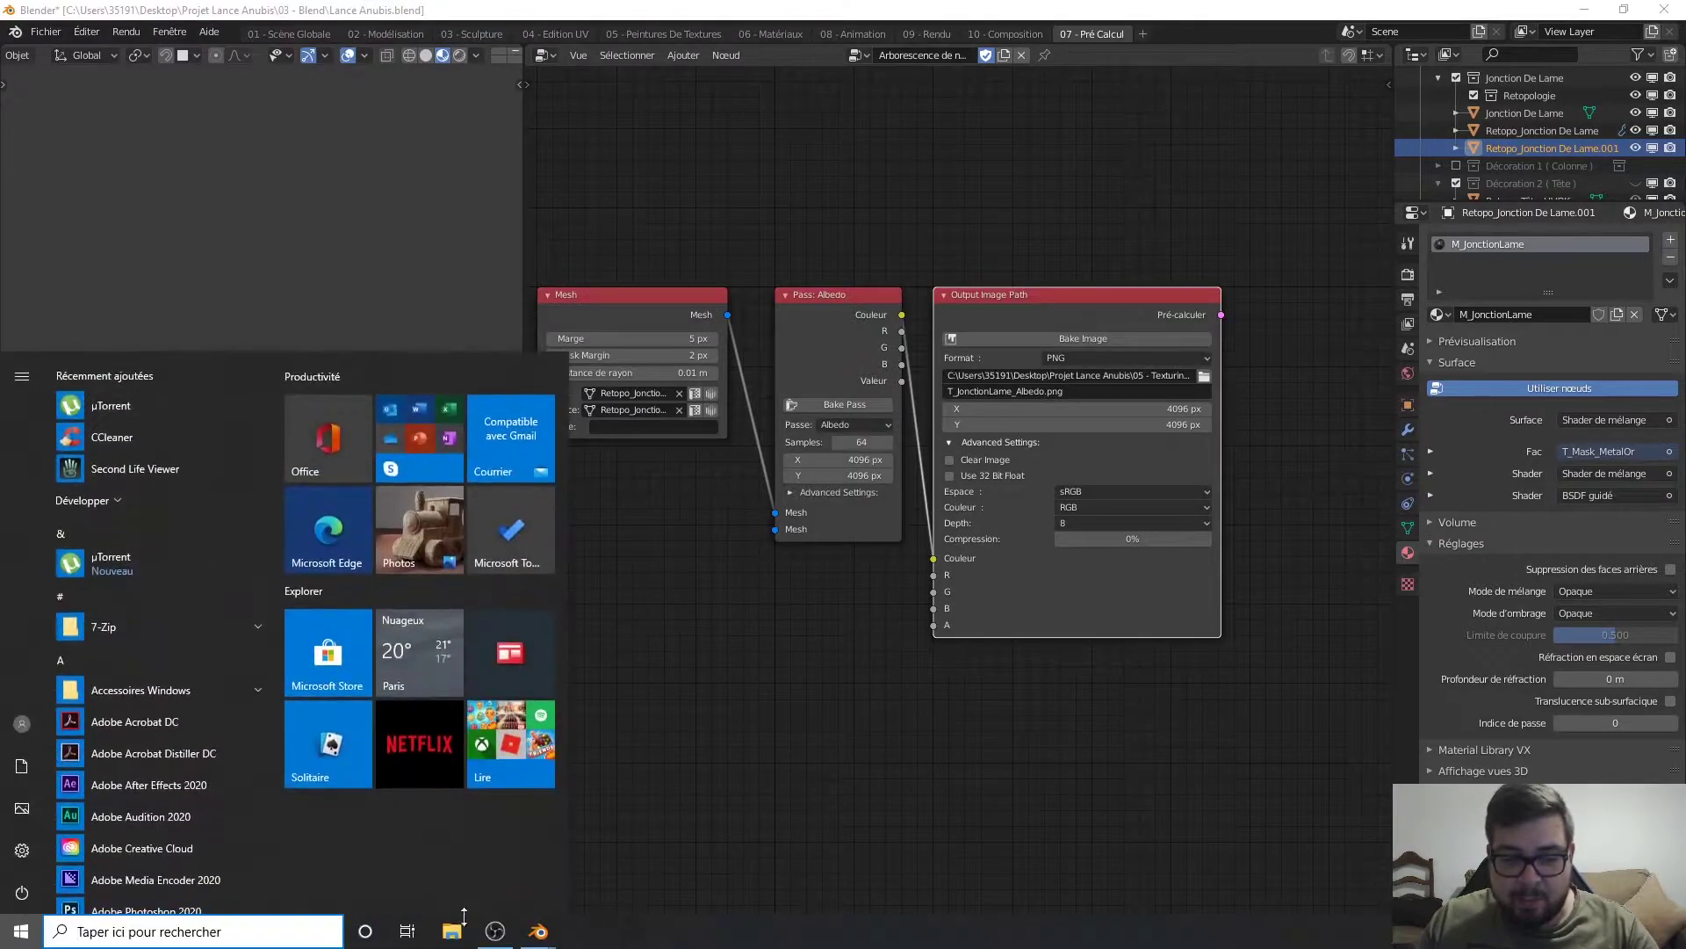
click(460, 927)
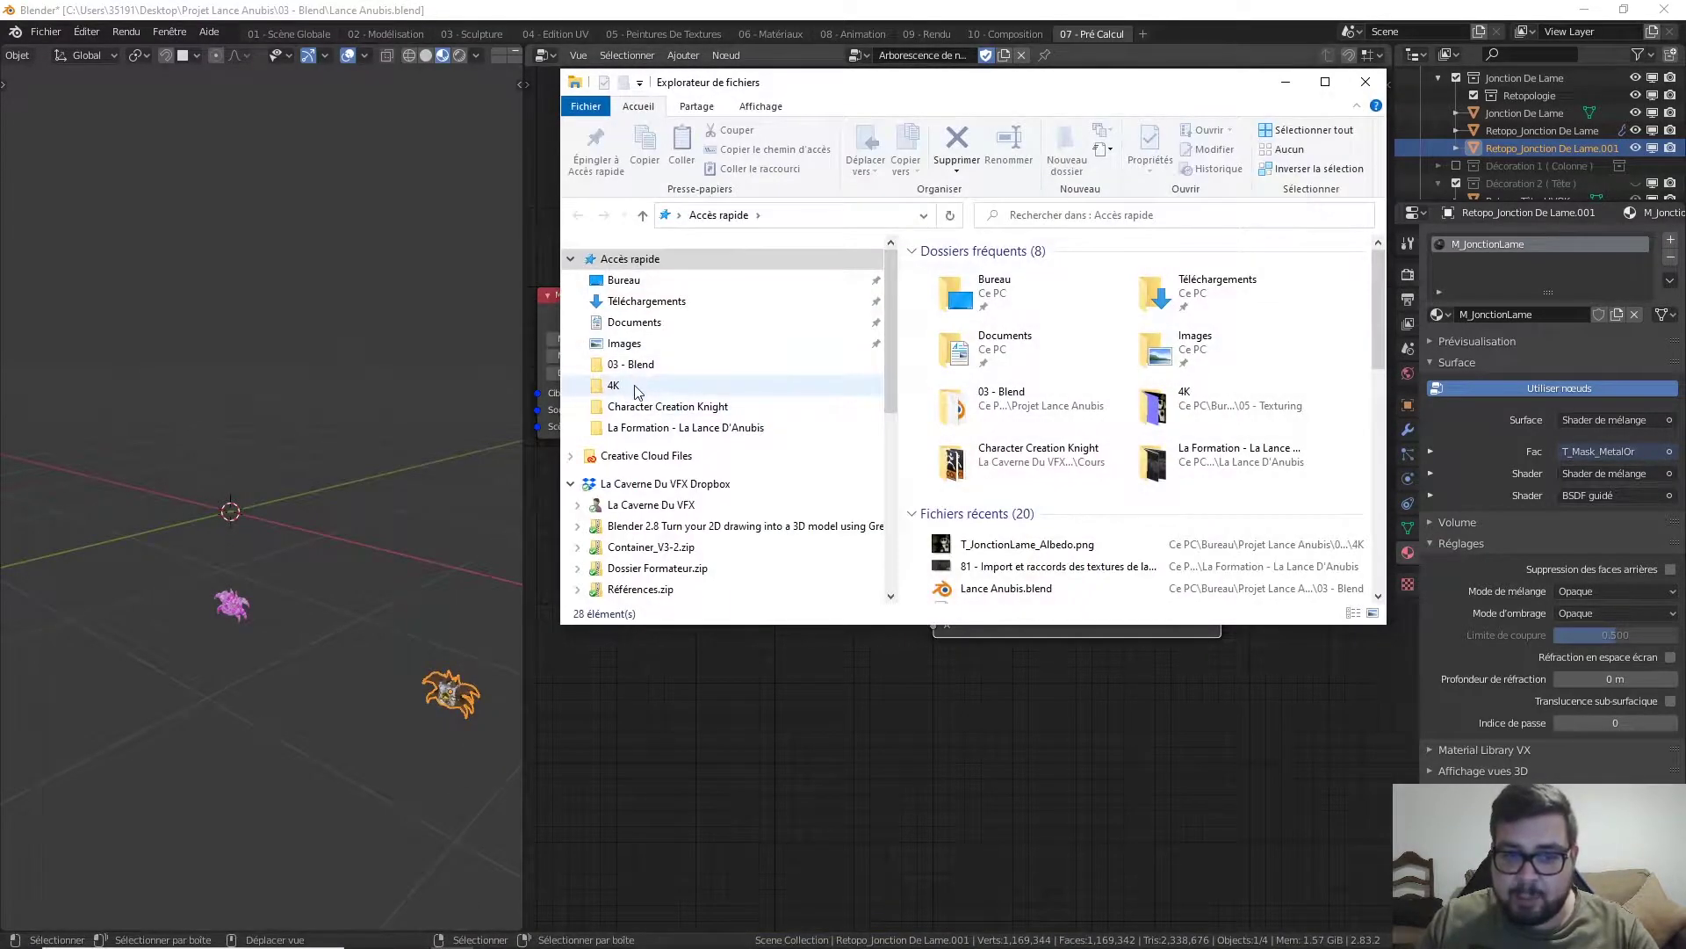
click(634, 388)
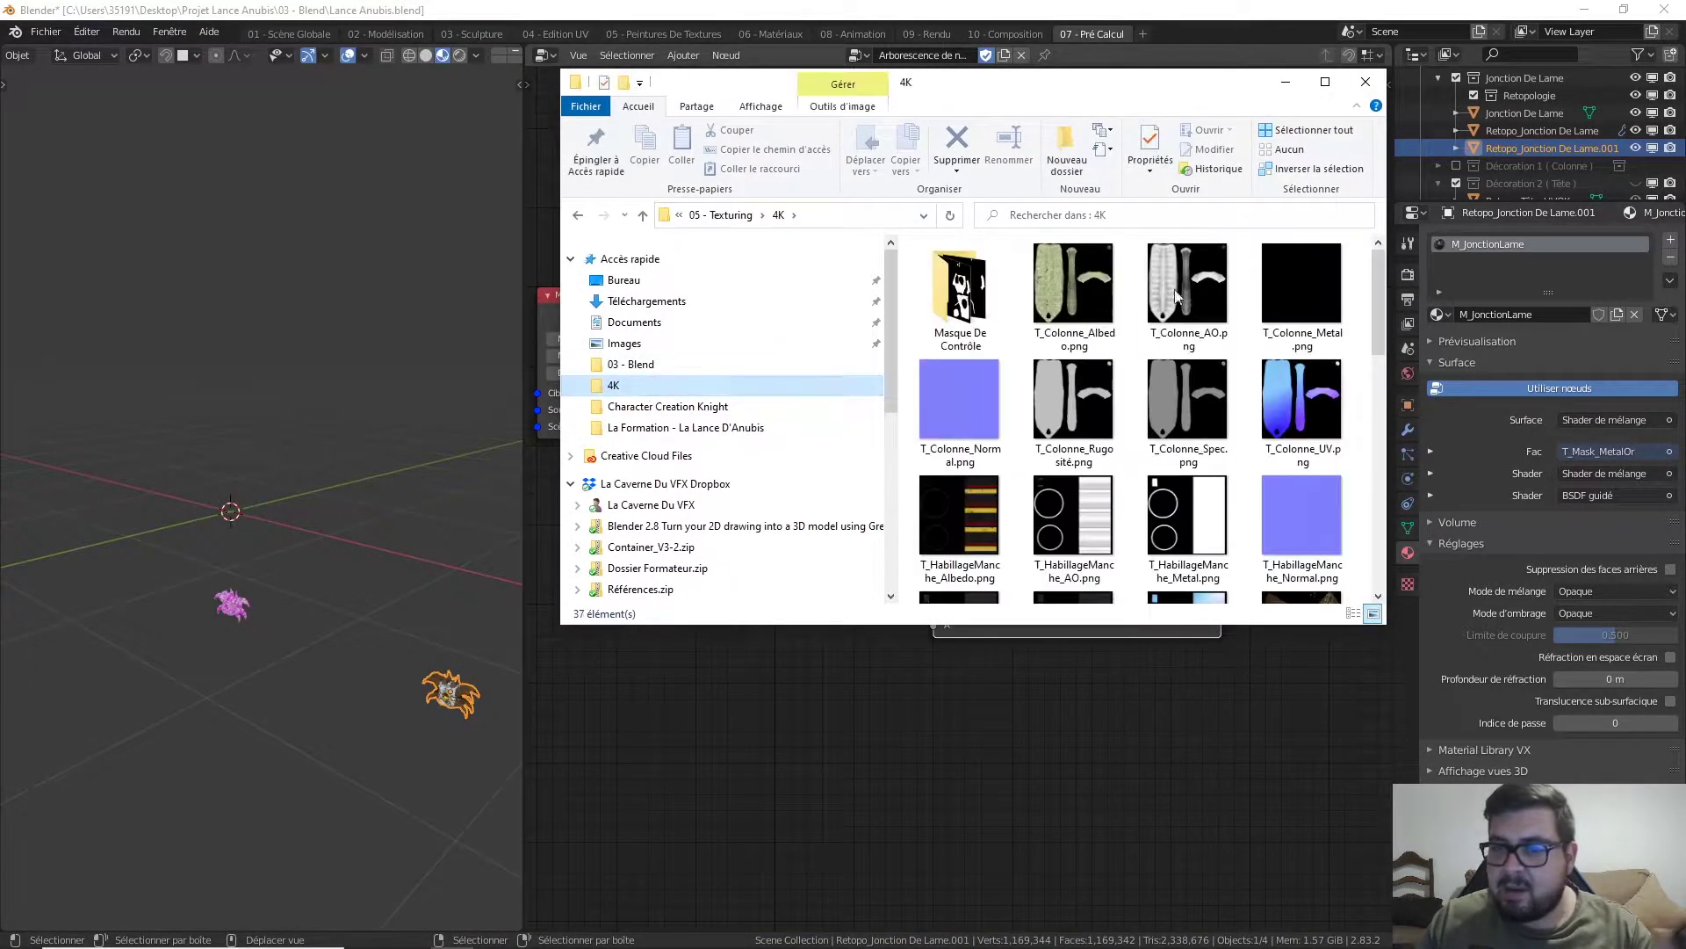
scroll(1353, 334, down, 3)
click(1329, 355)
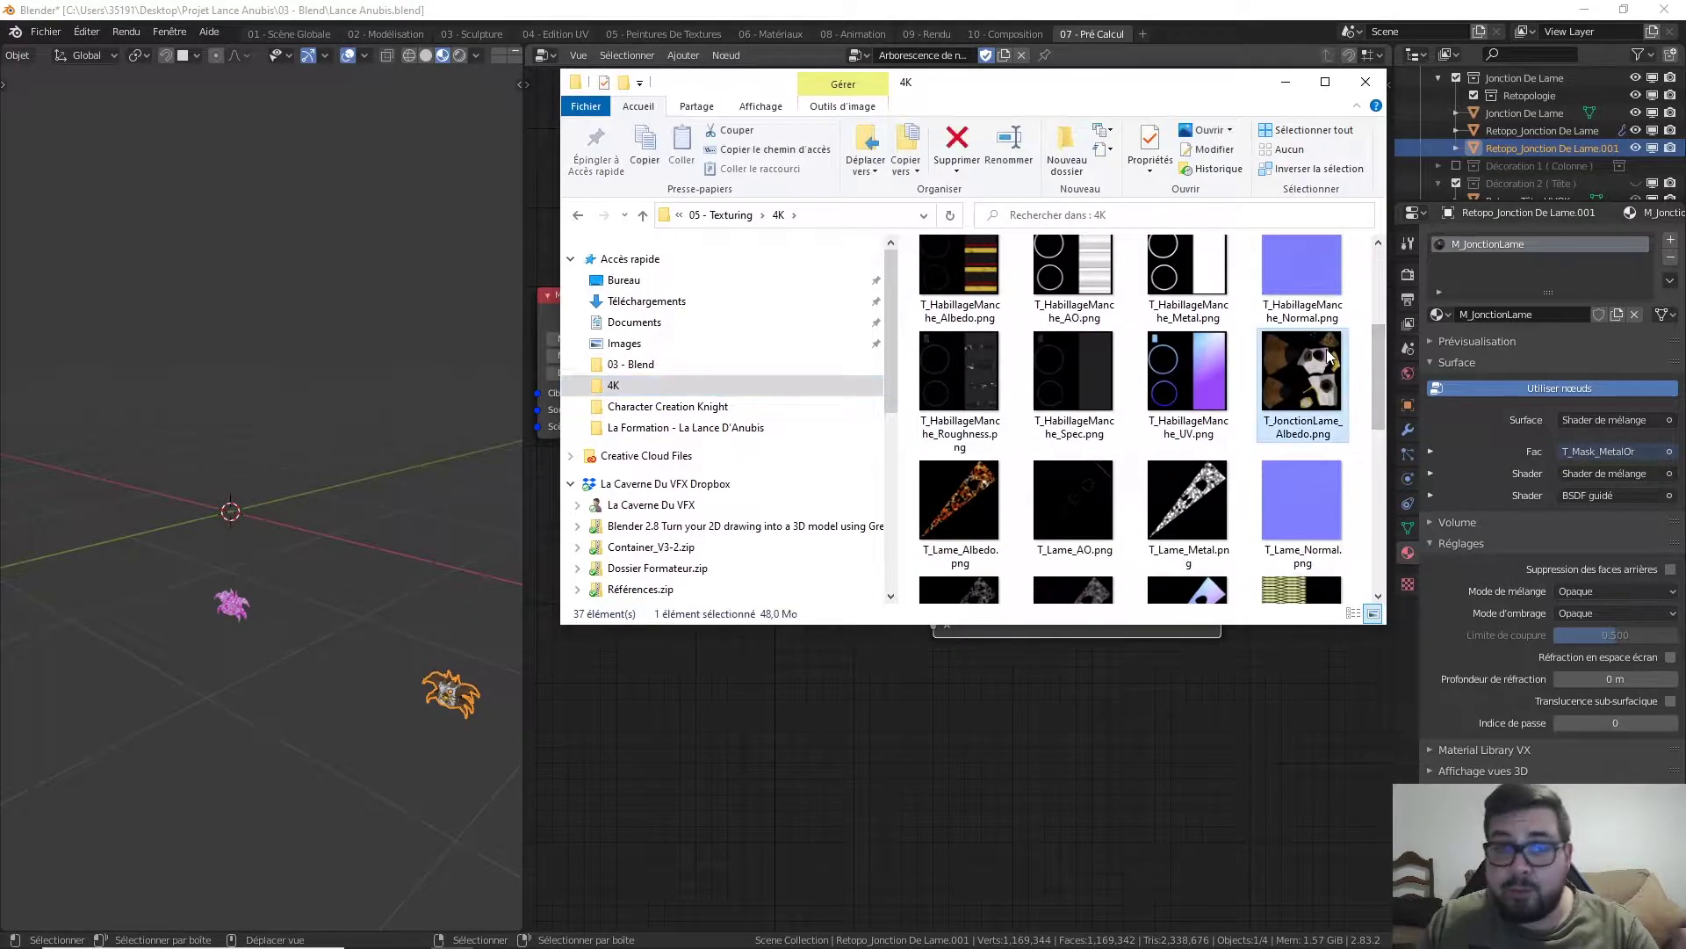
key(Delete)
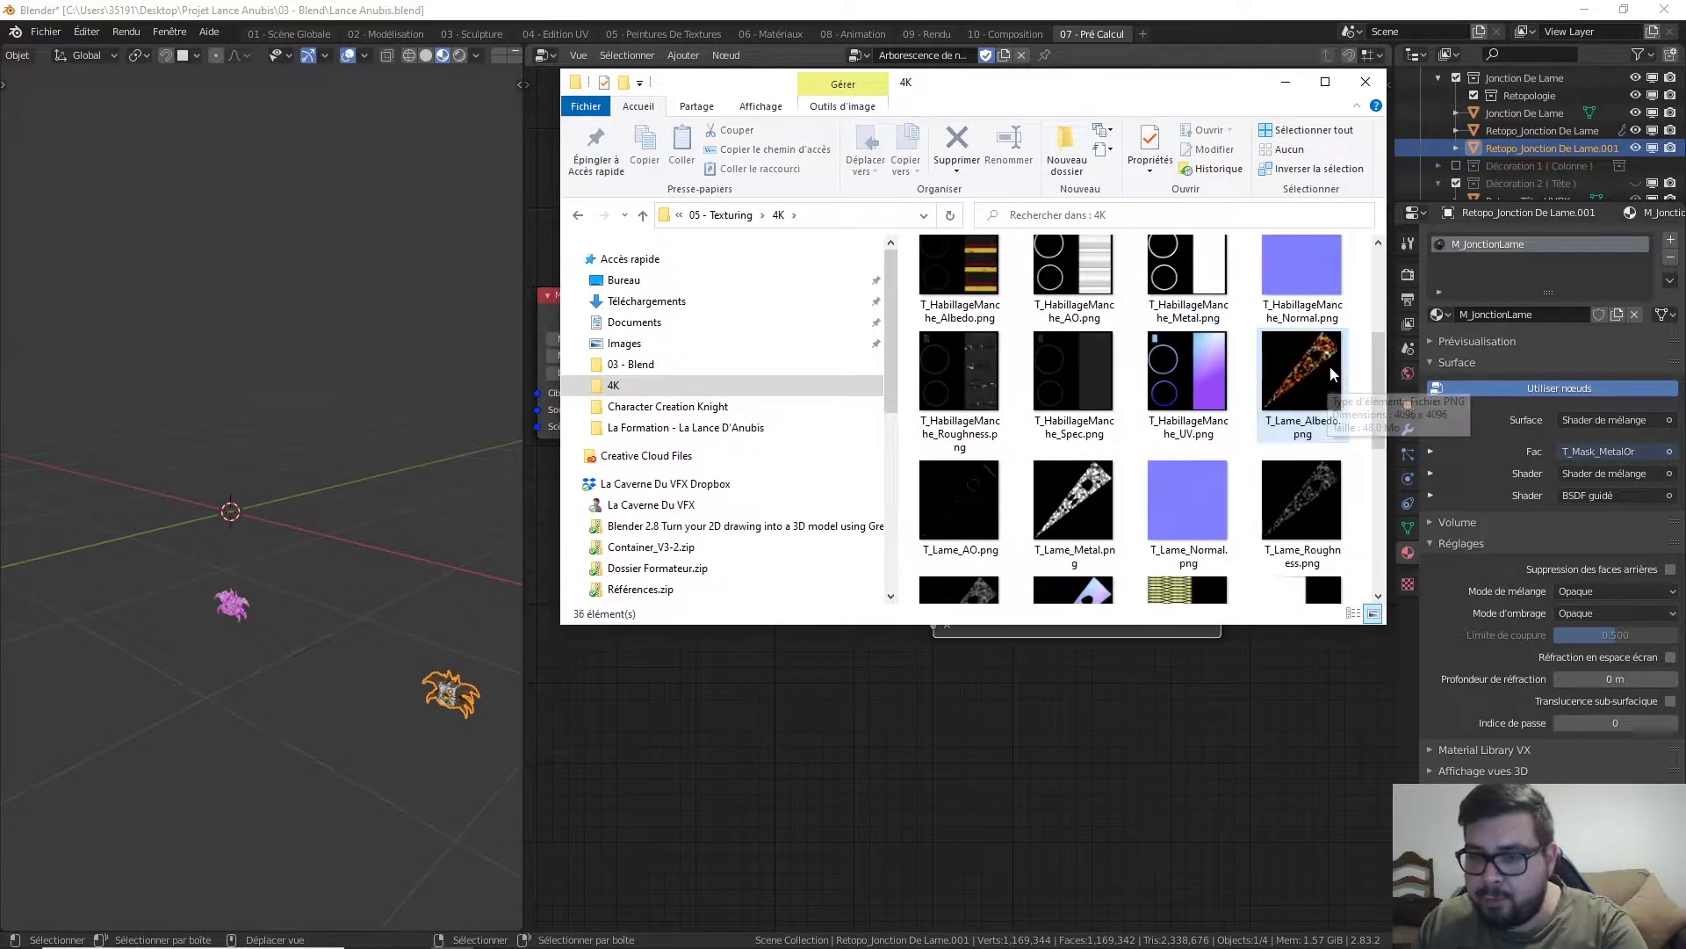
click(1353, 84)
- Bake the albedo pass again to T_JonctionLame_Albedo.png and close the bake log
click(1088, 339)
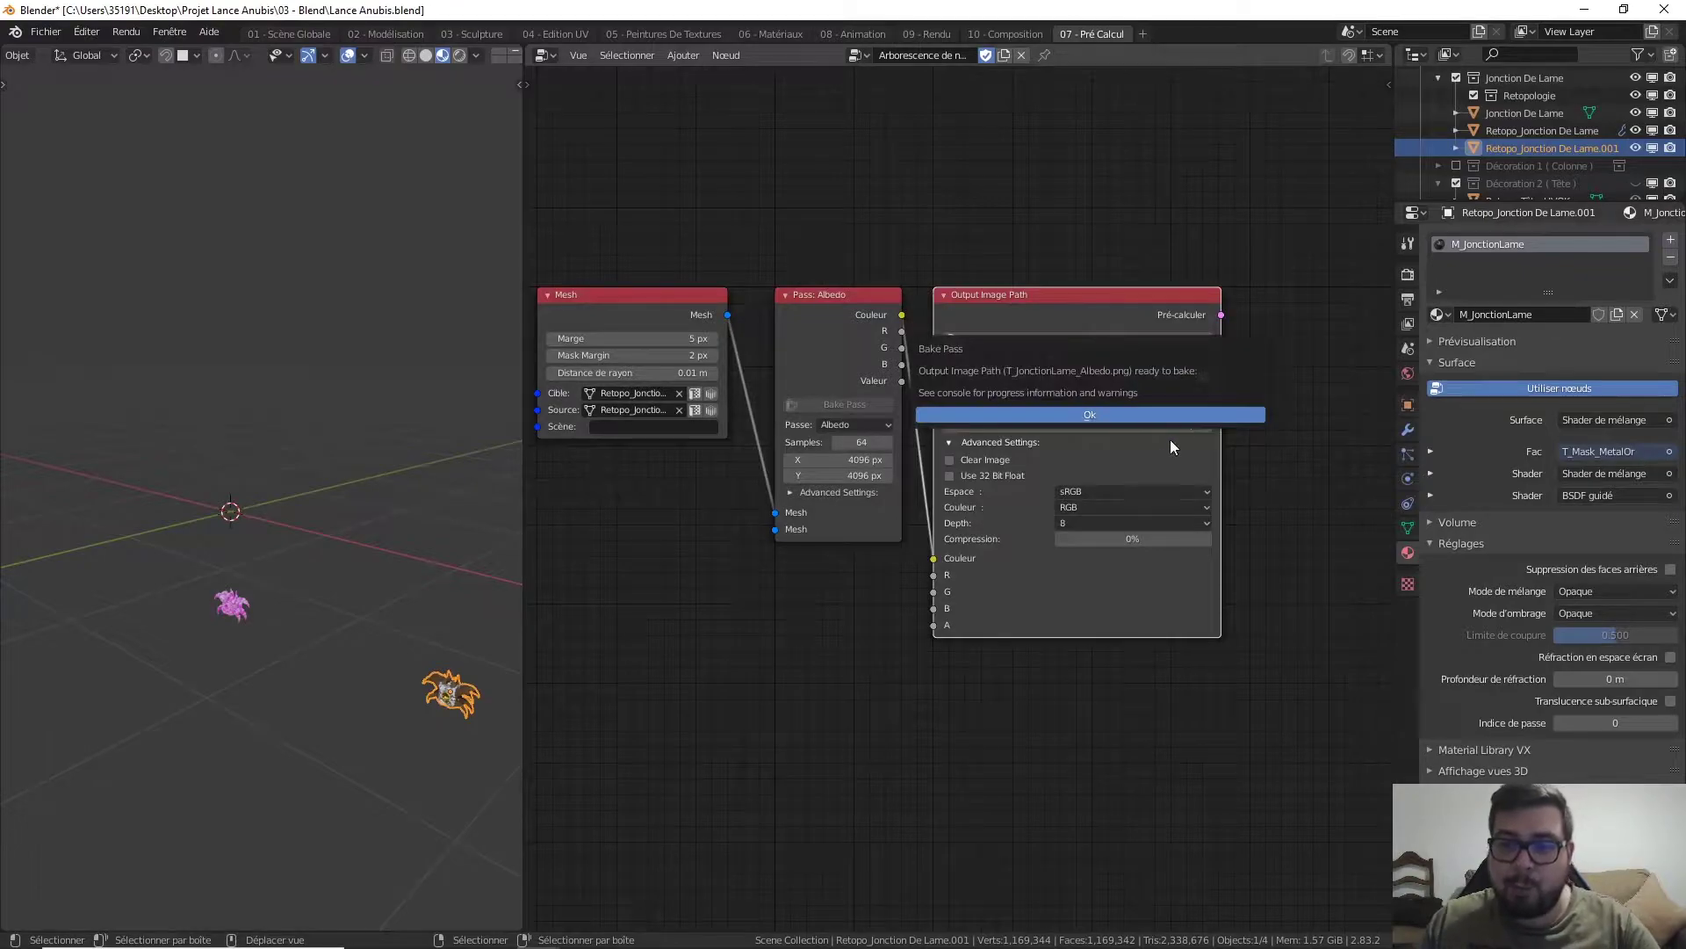
click(1131, 414)
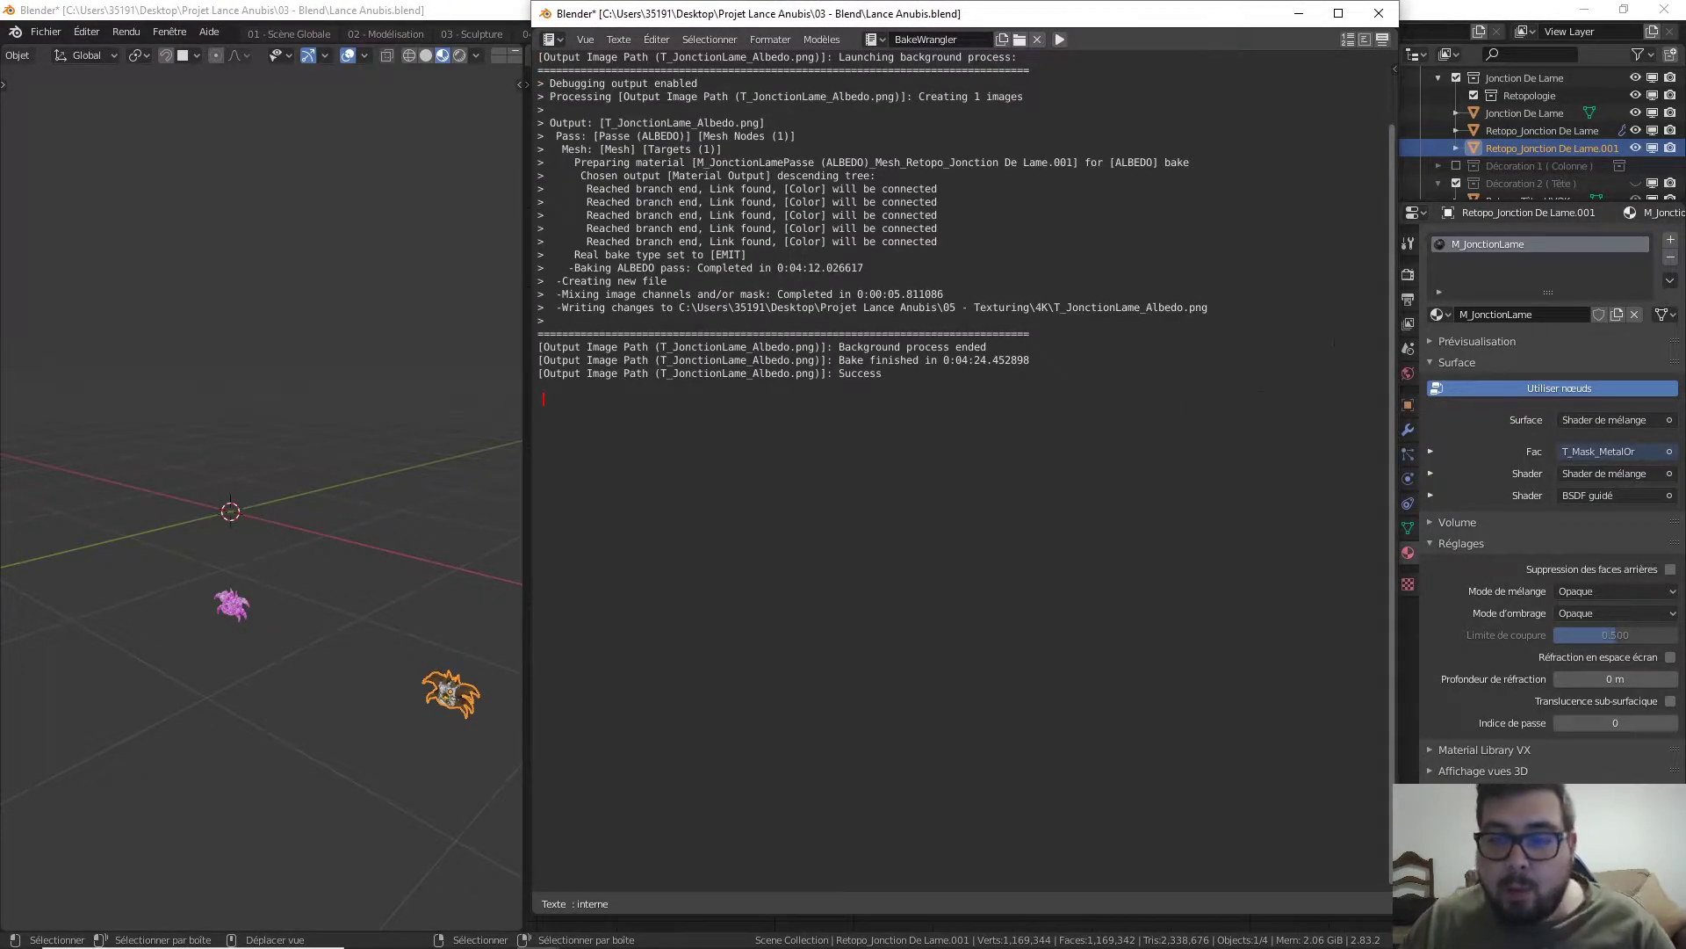
click(1379, 13)
- Open the new T_JonctionLame_Albedo.png from the 4K folder, examine the baked islands for flaws, and close the image and folder
key(super)
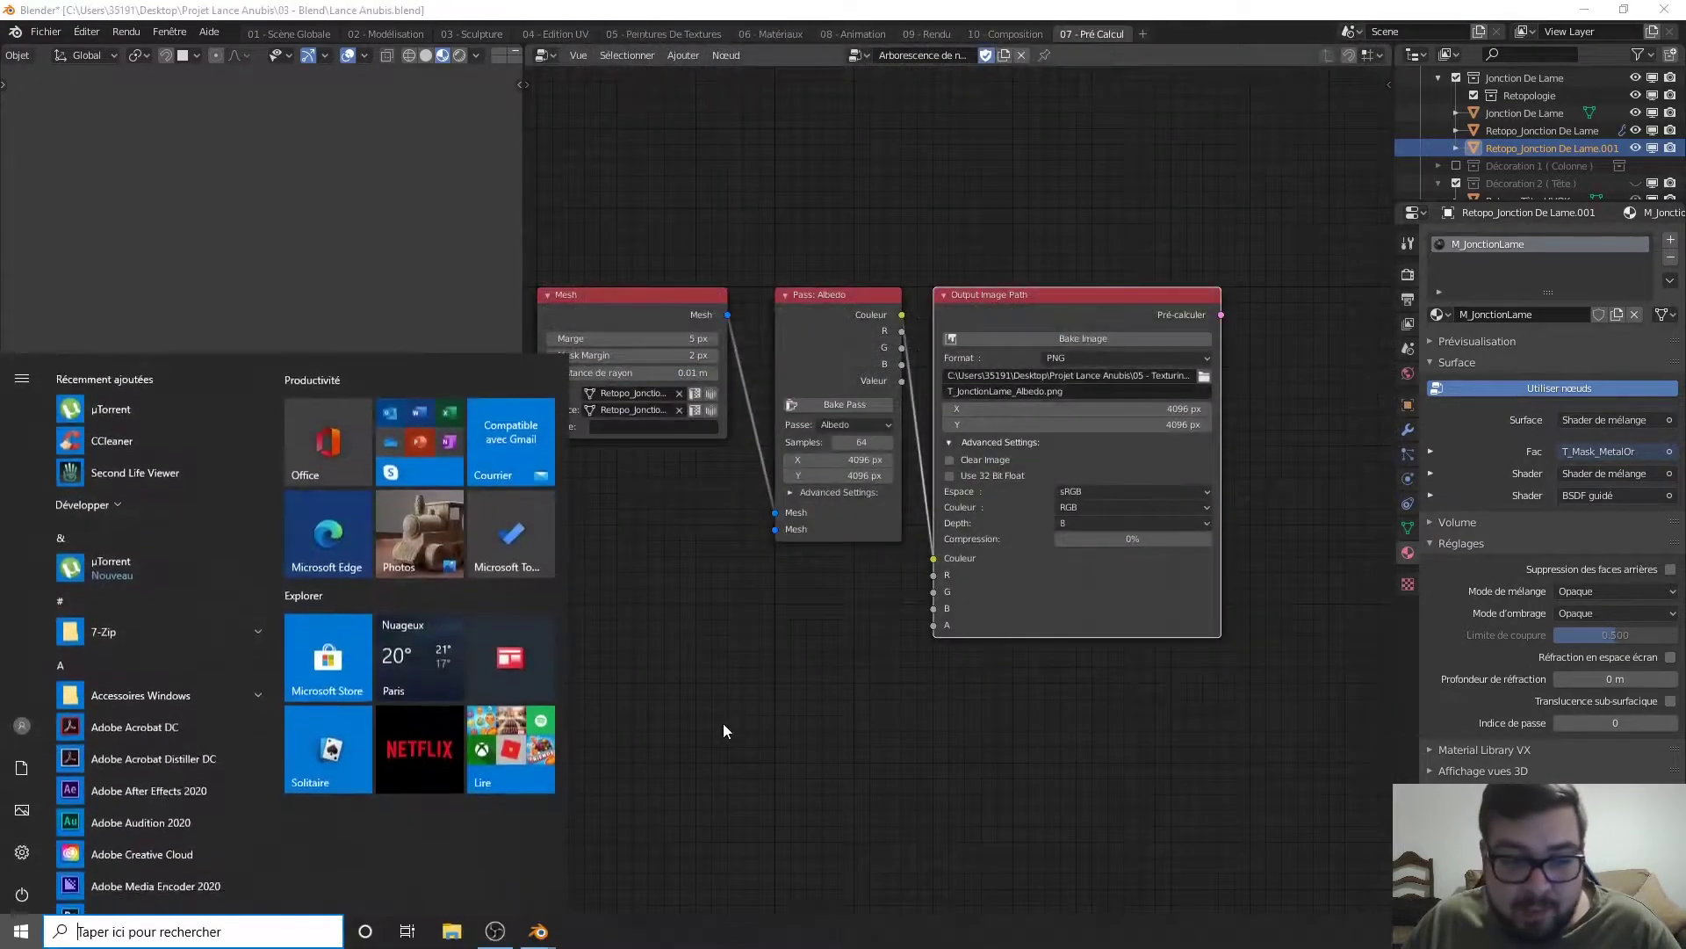
click(453, 929)
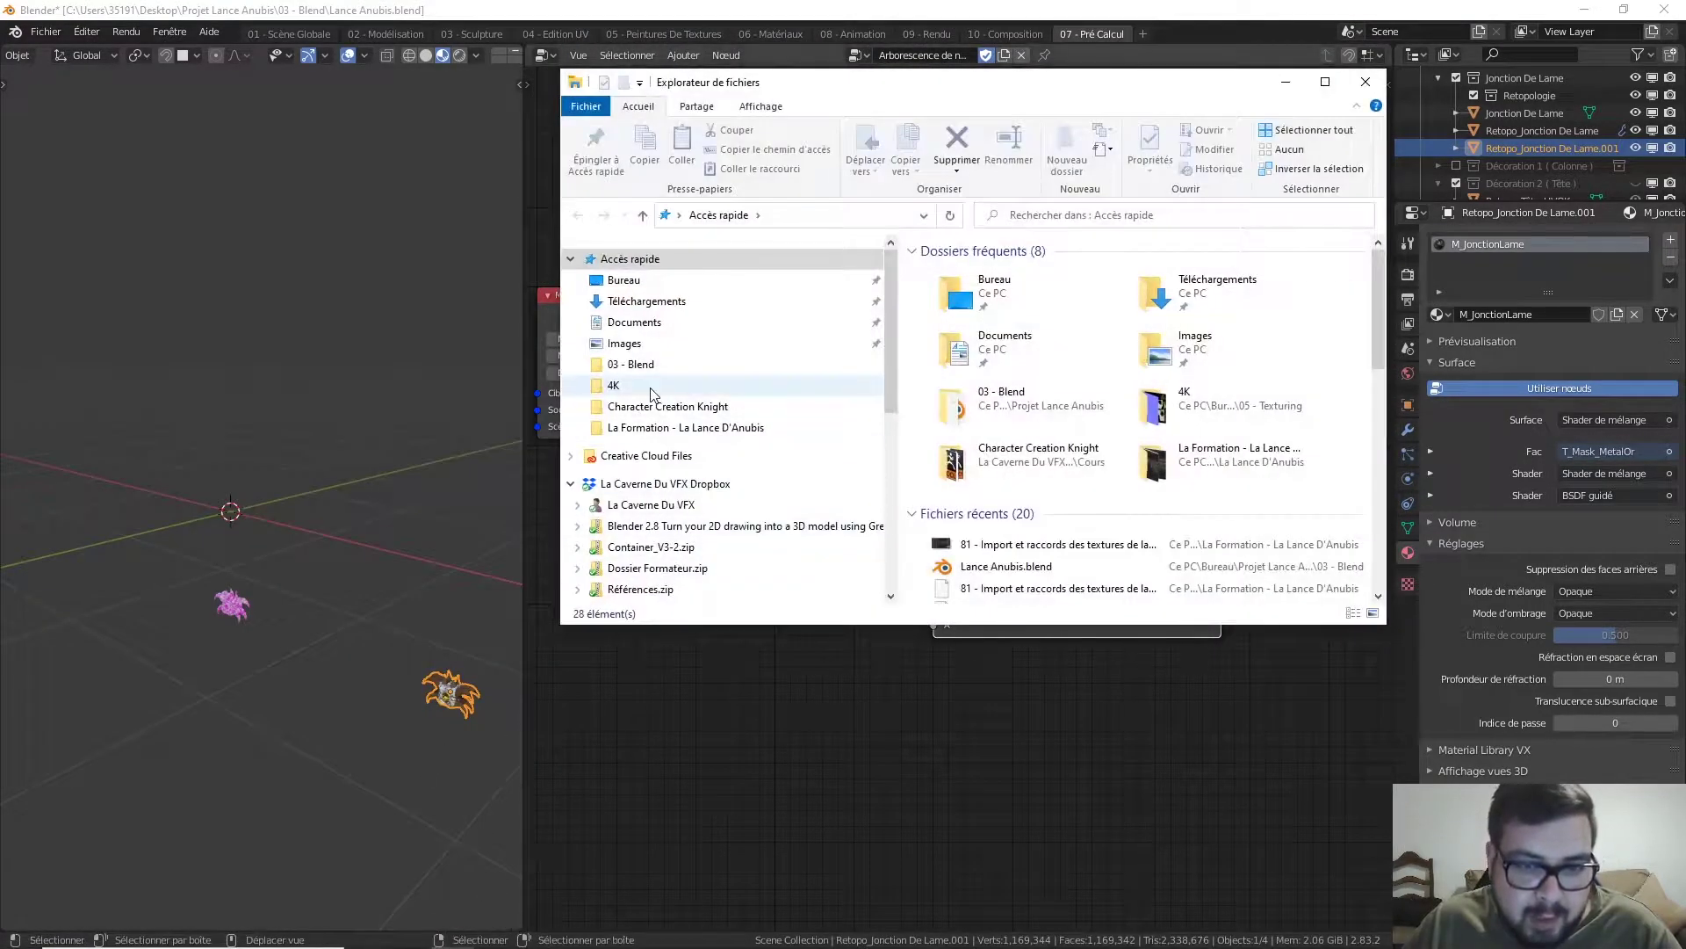
click(651, 393)
scroll(1142, 429, down, 5)
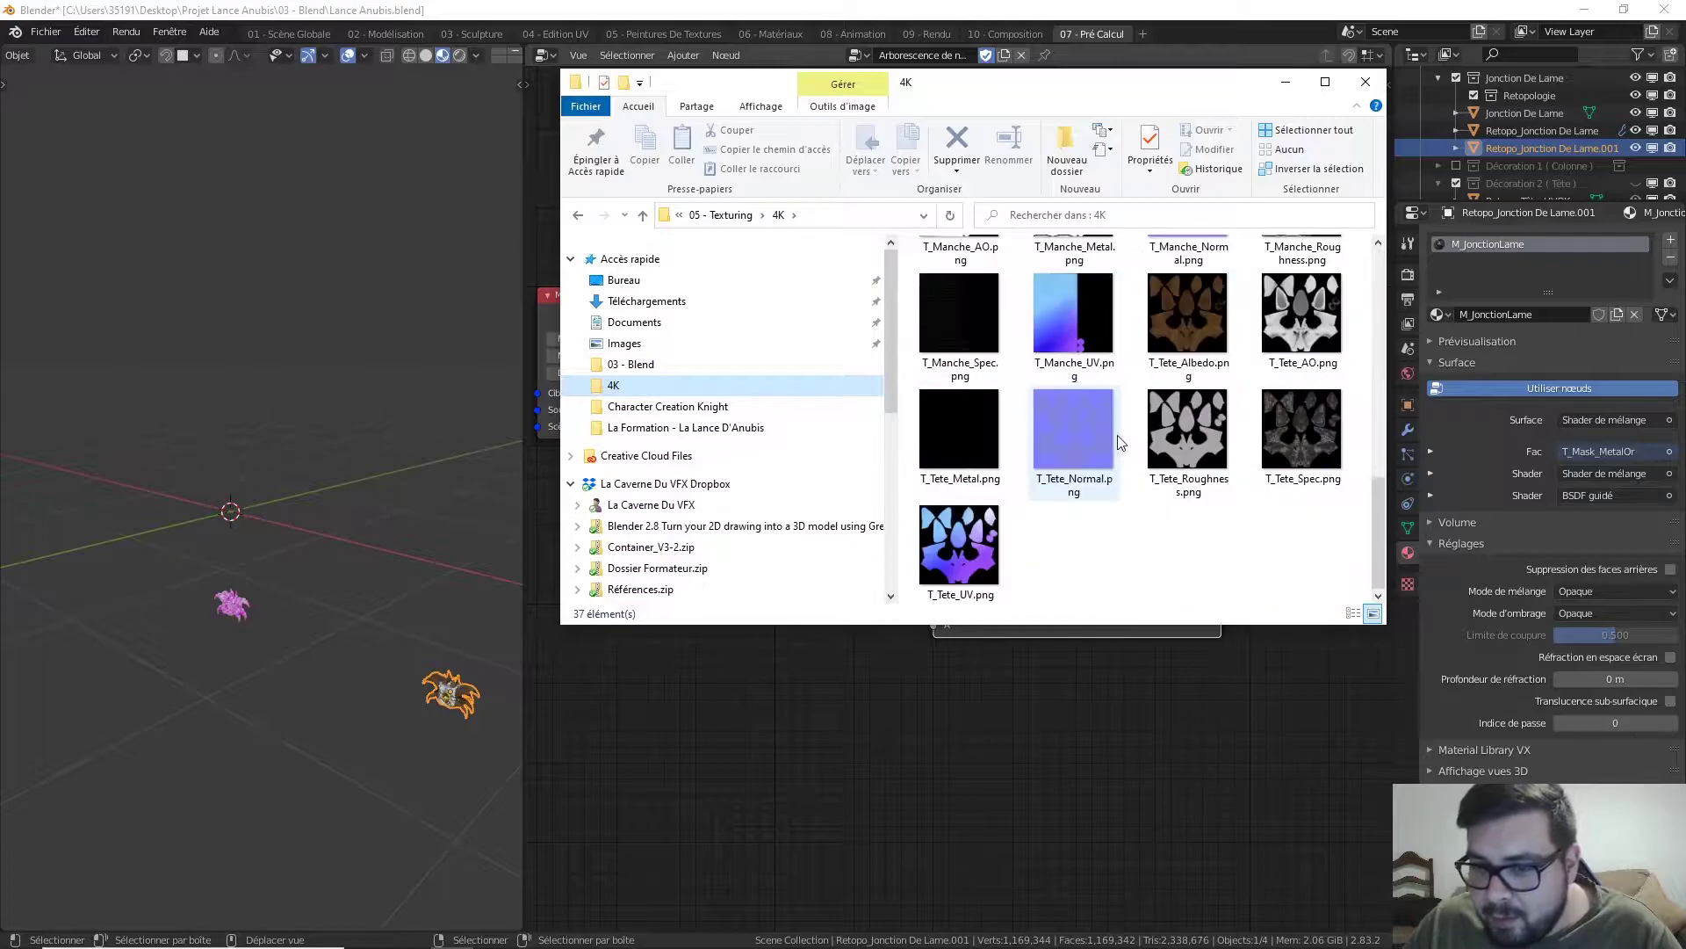
scroll(1142, 428, up, 3)
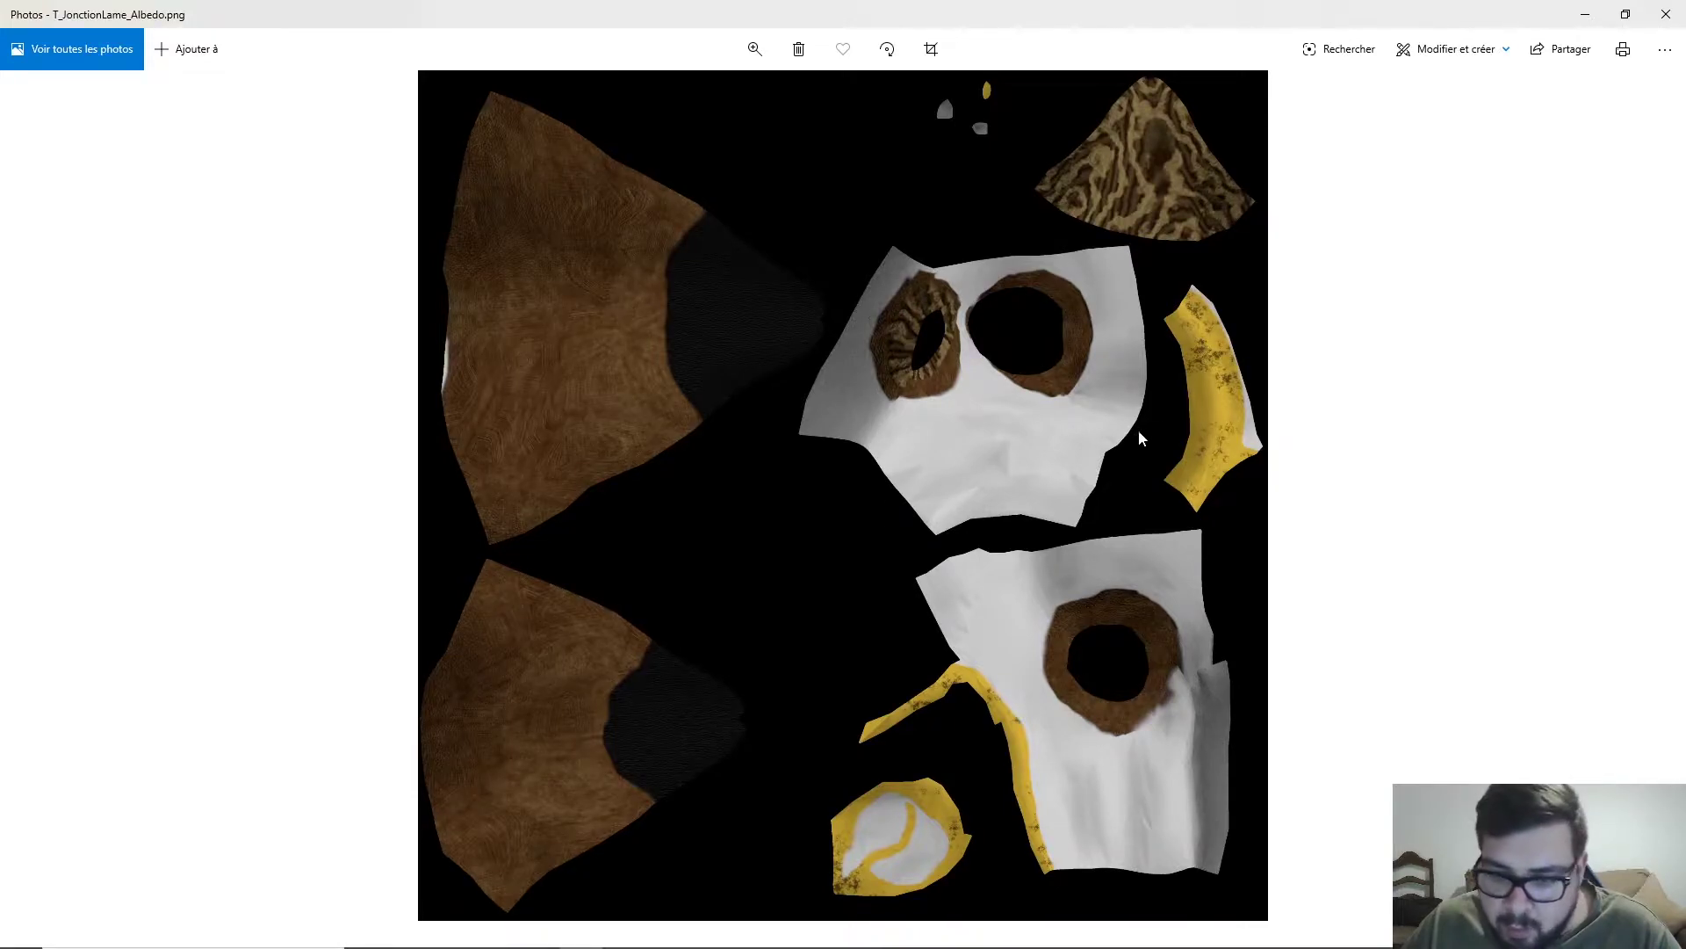
click(1666, 14)
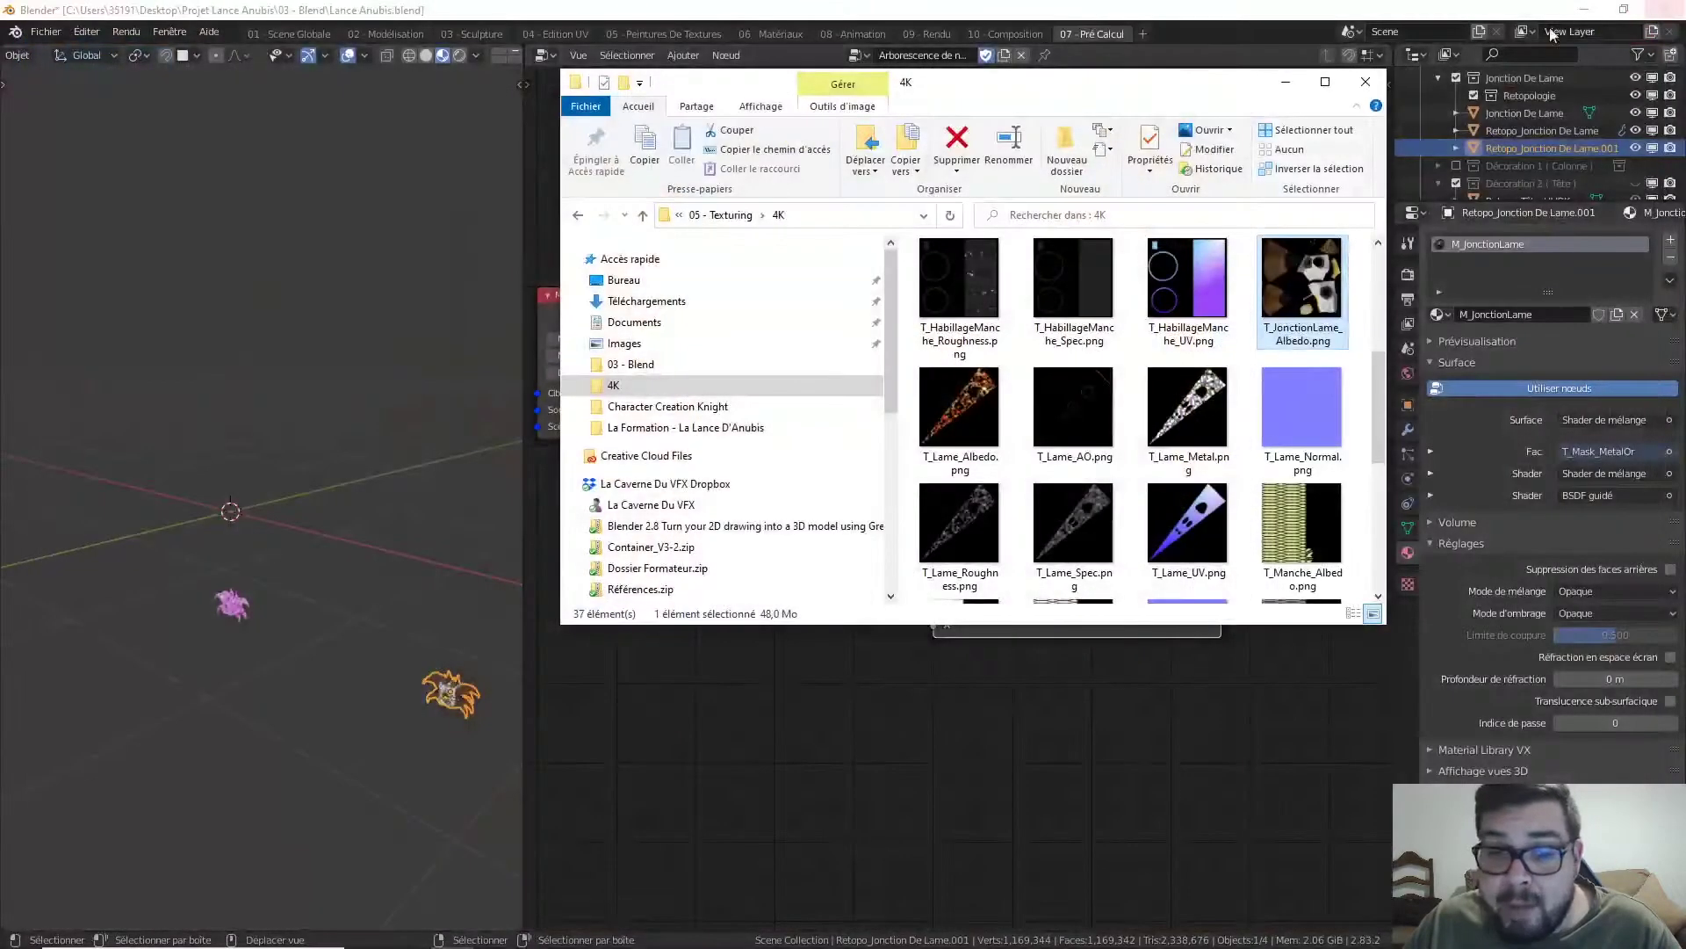
click(1365, 80)
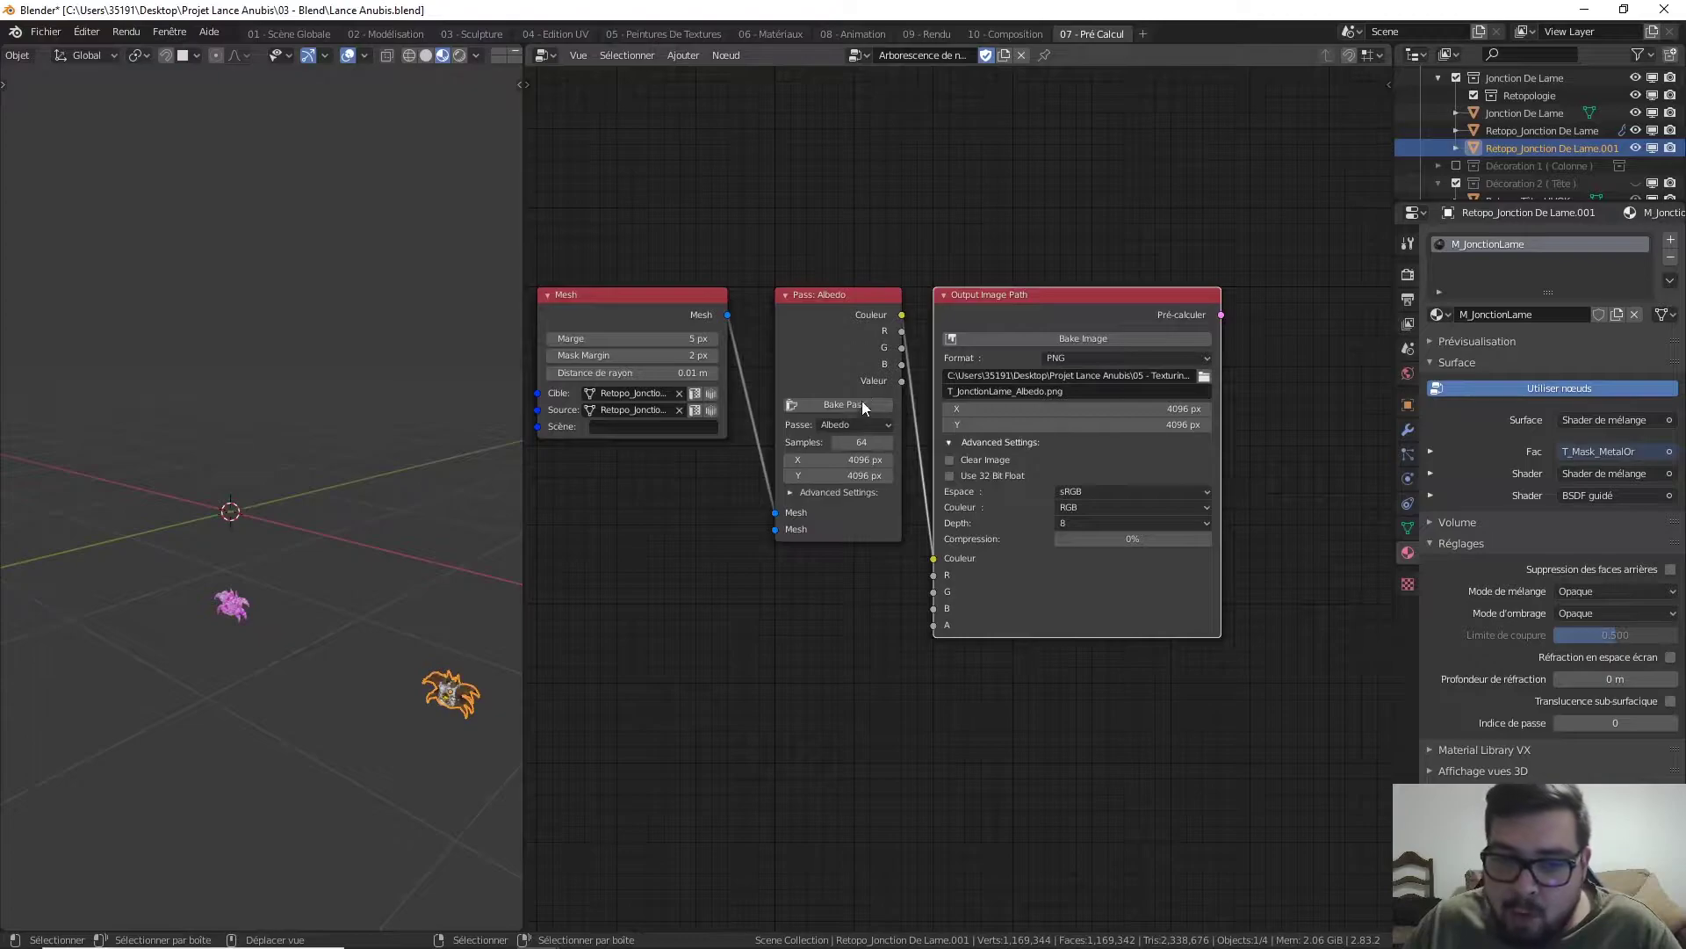
- Change the bake pass to Metallic and rename the output image T_JonctionLame_Metal.png
click(857, 424)
click(865, 452)
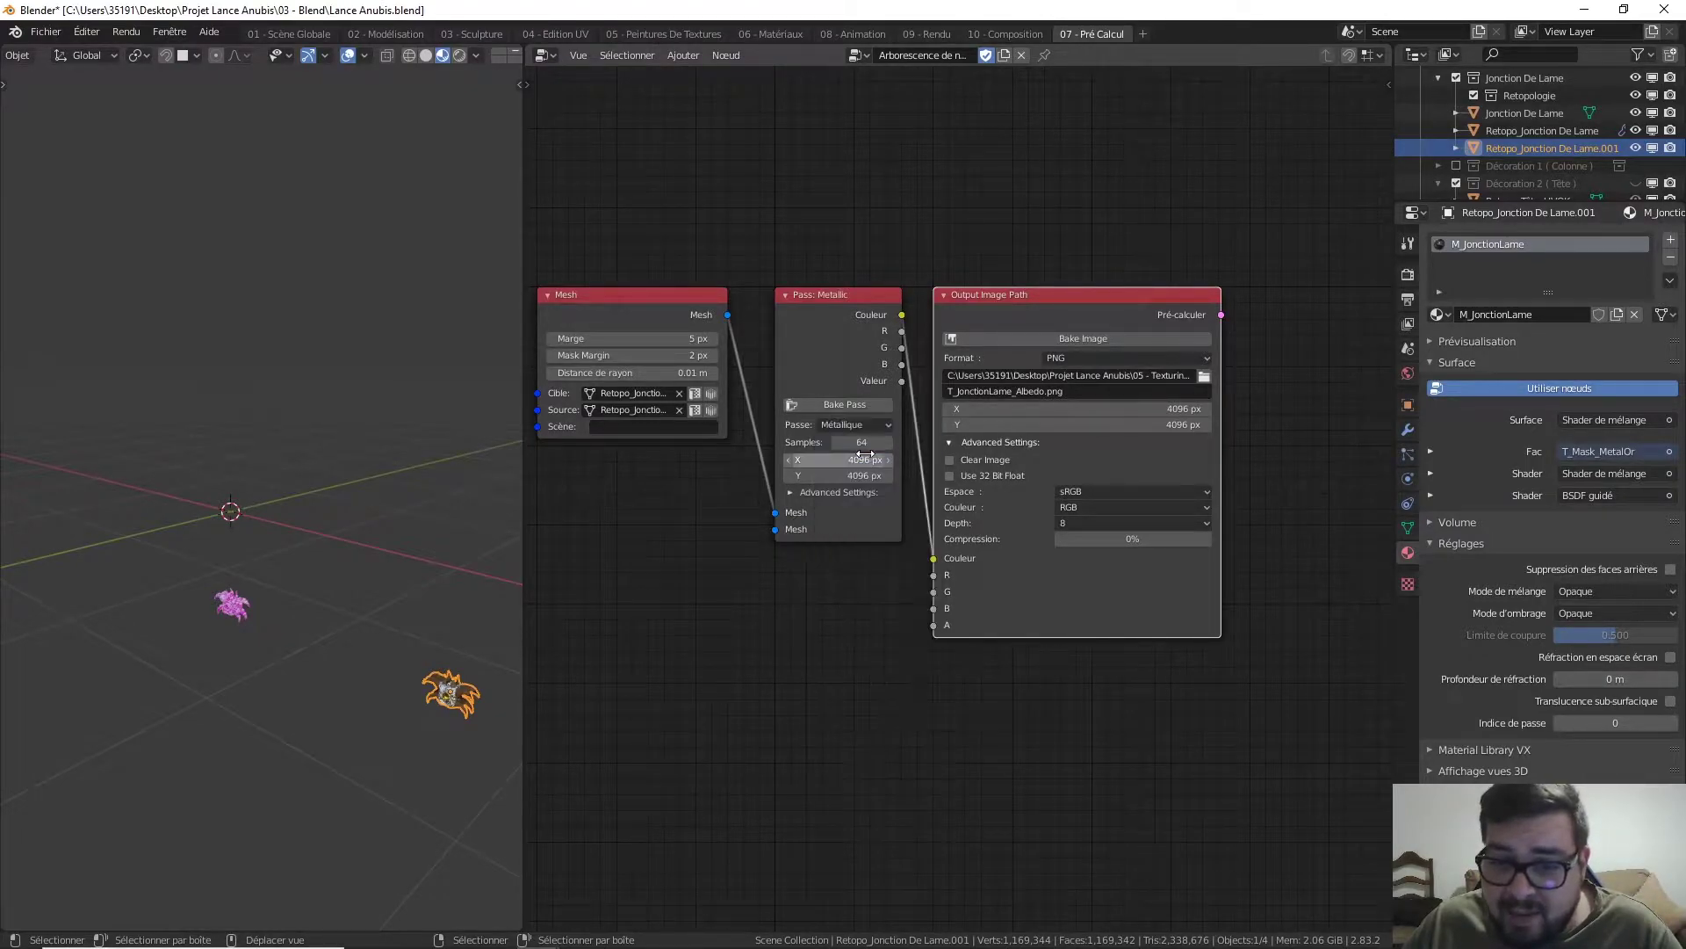
click(1056, 395)
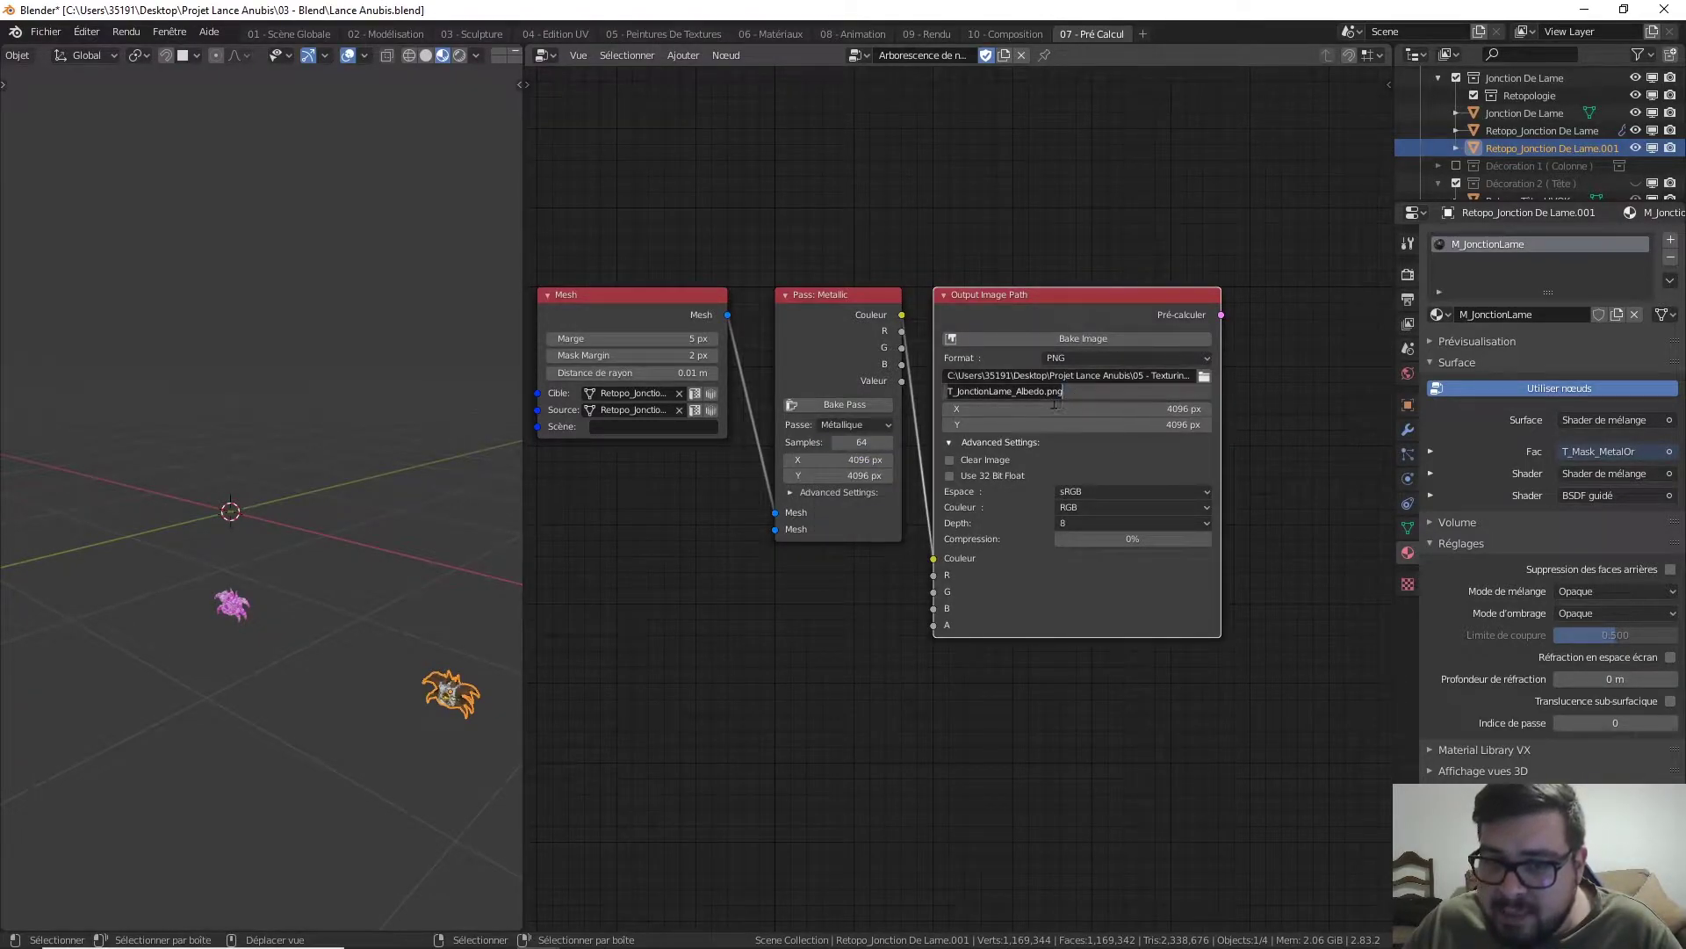
key(Left)
key(Left)
key(Left)
key(Left)
key(BackSpace)
key(BackSpace)
key(BackSpace)
key(BackSpace)
key(BackSpace)
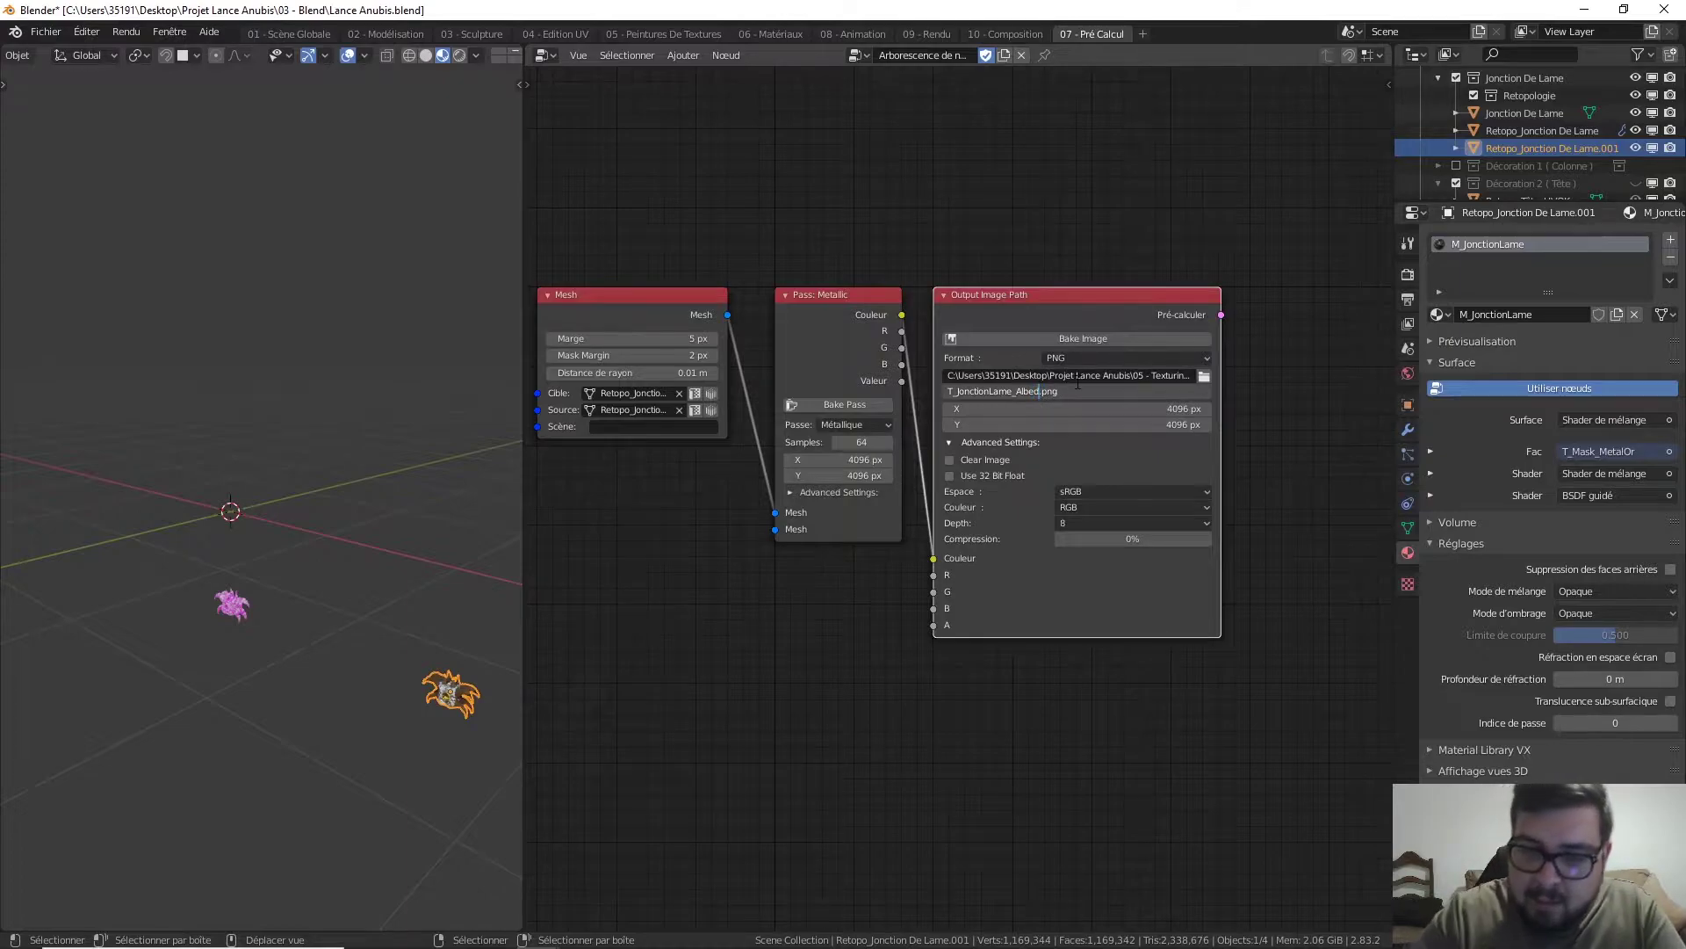
key(BackSpace)
text(Metal)
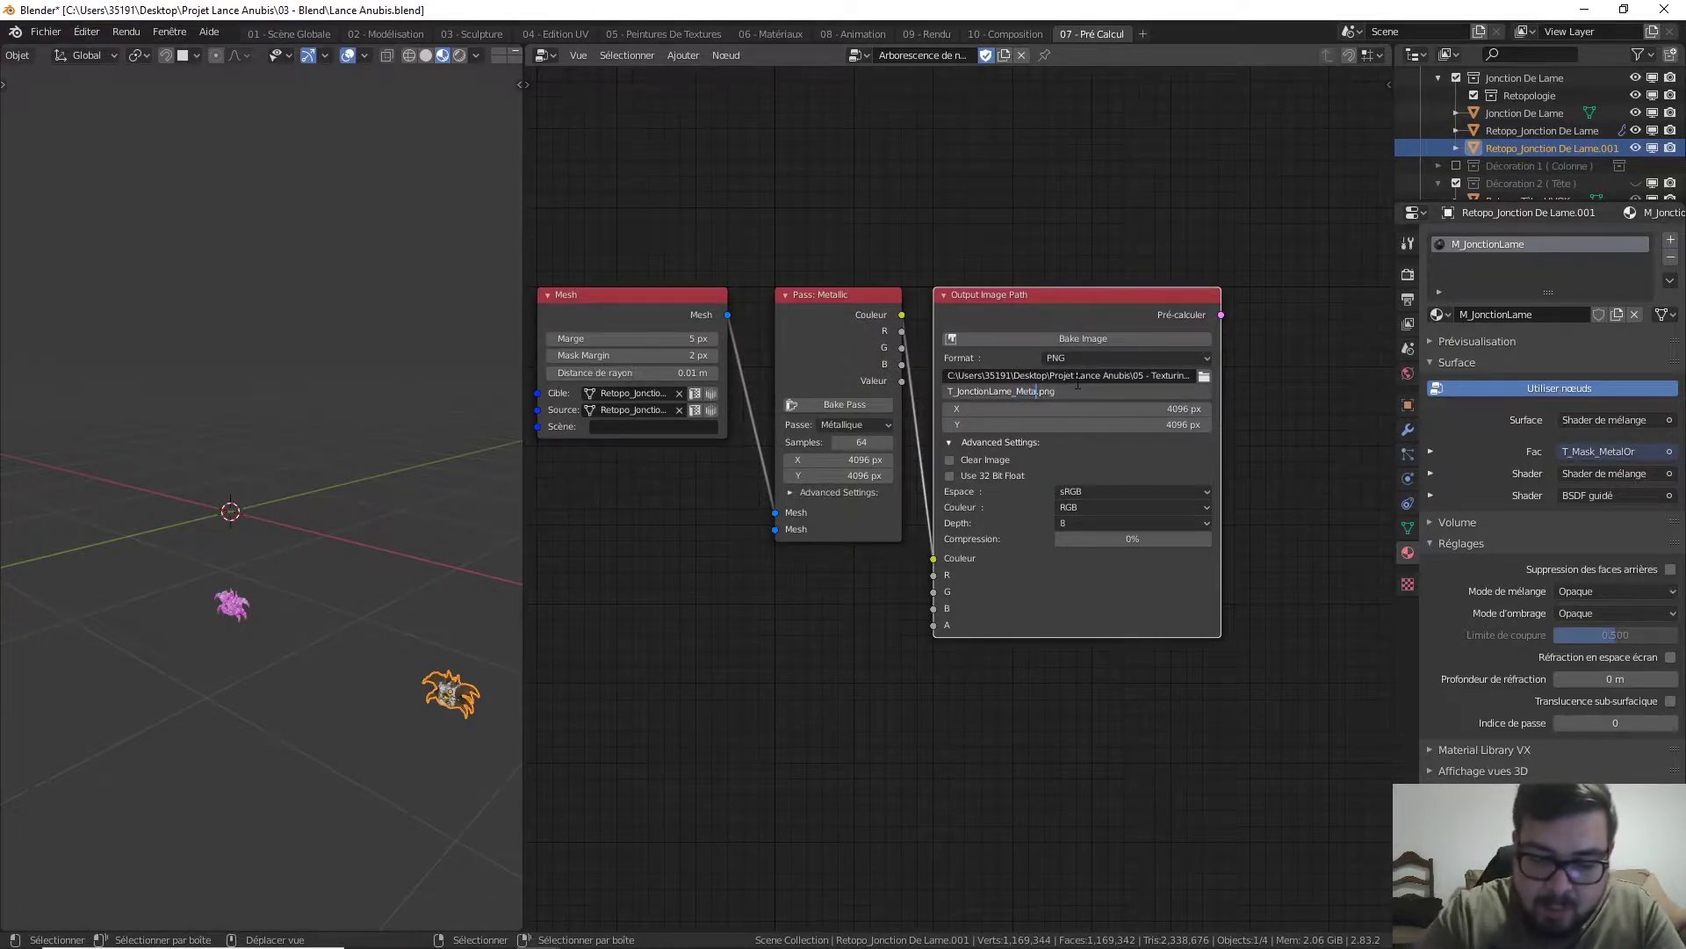
key(Return)
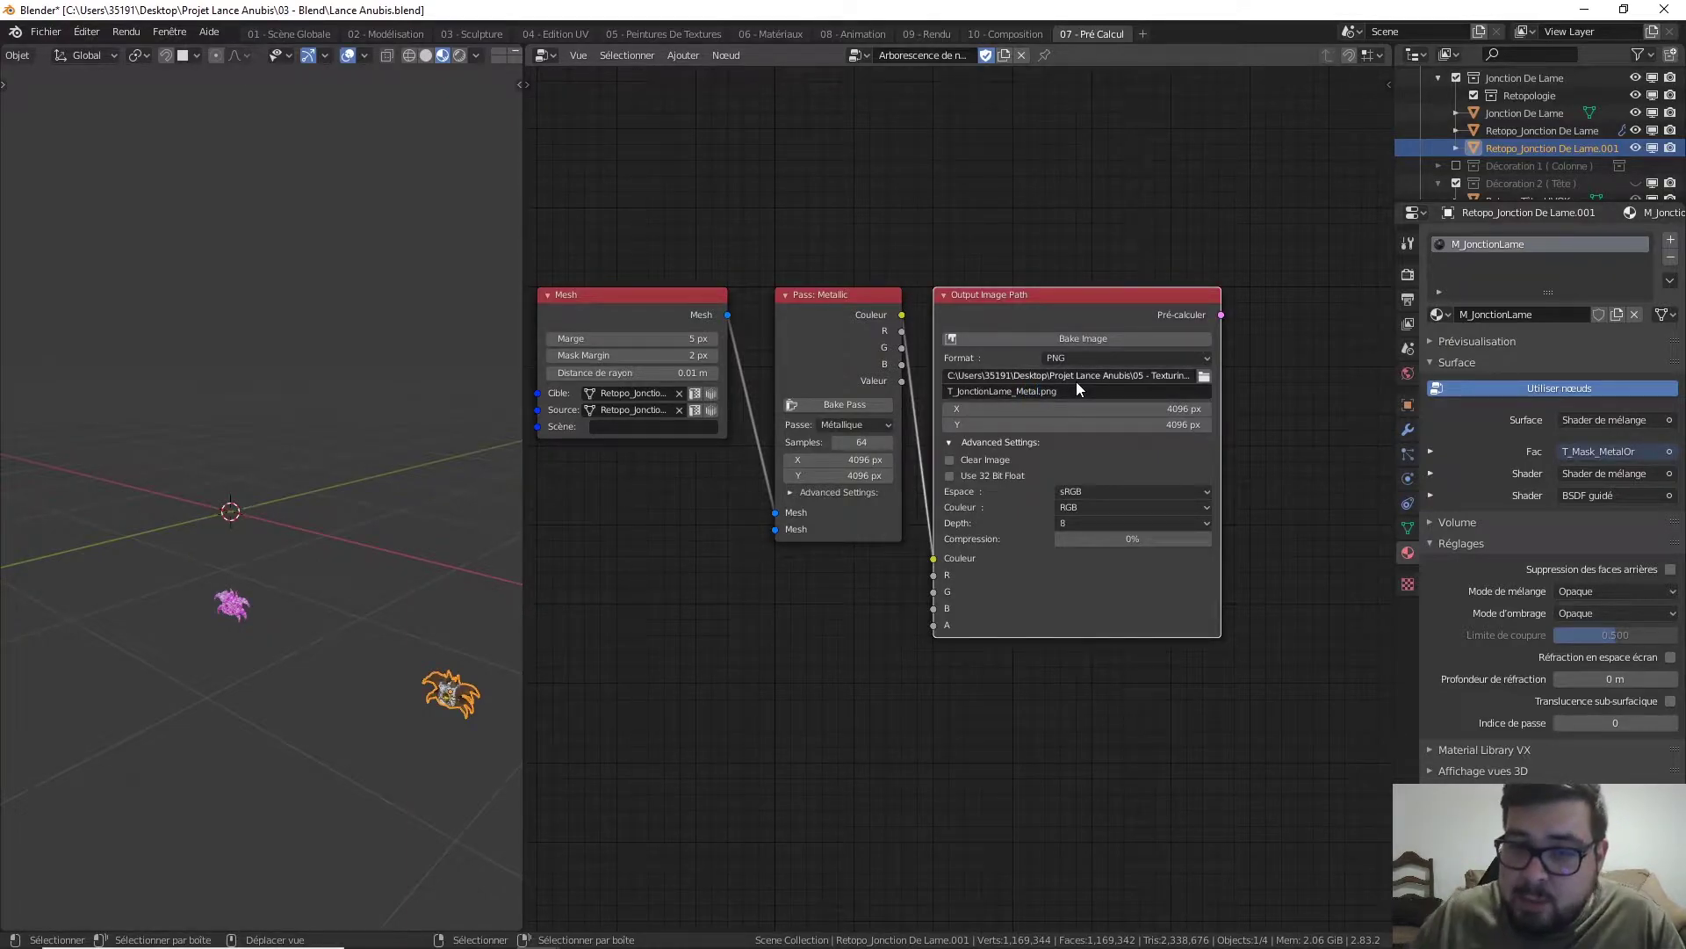
- Set the output image's colour space to Non-Color and bake the metallic image
click(1126, 491)
click(1101, 560)
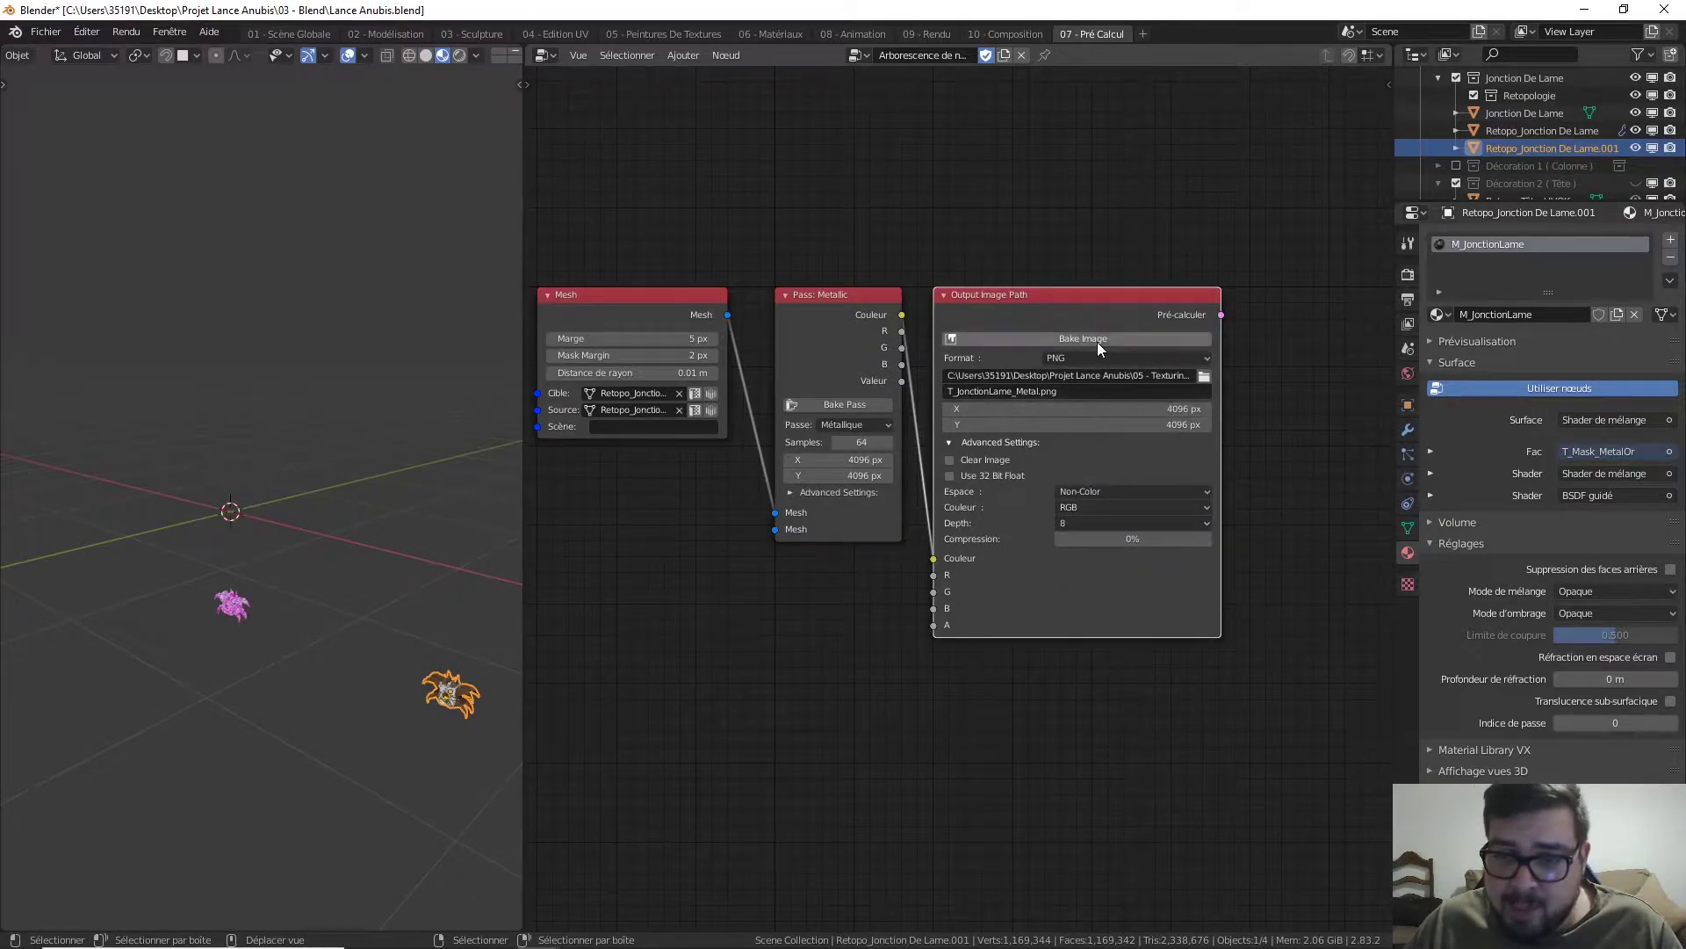
click(1098, 339)
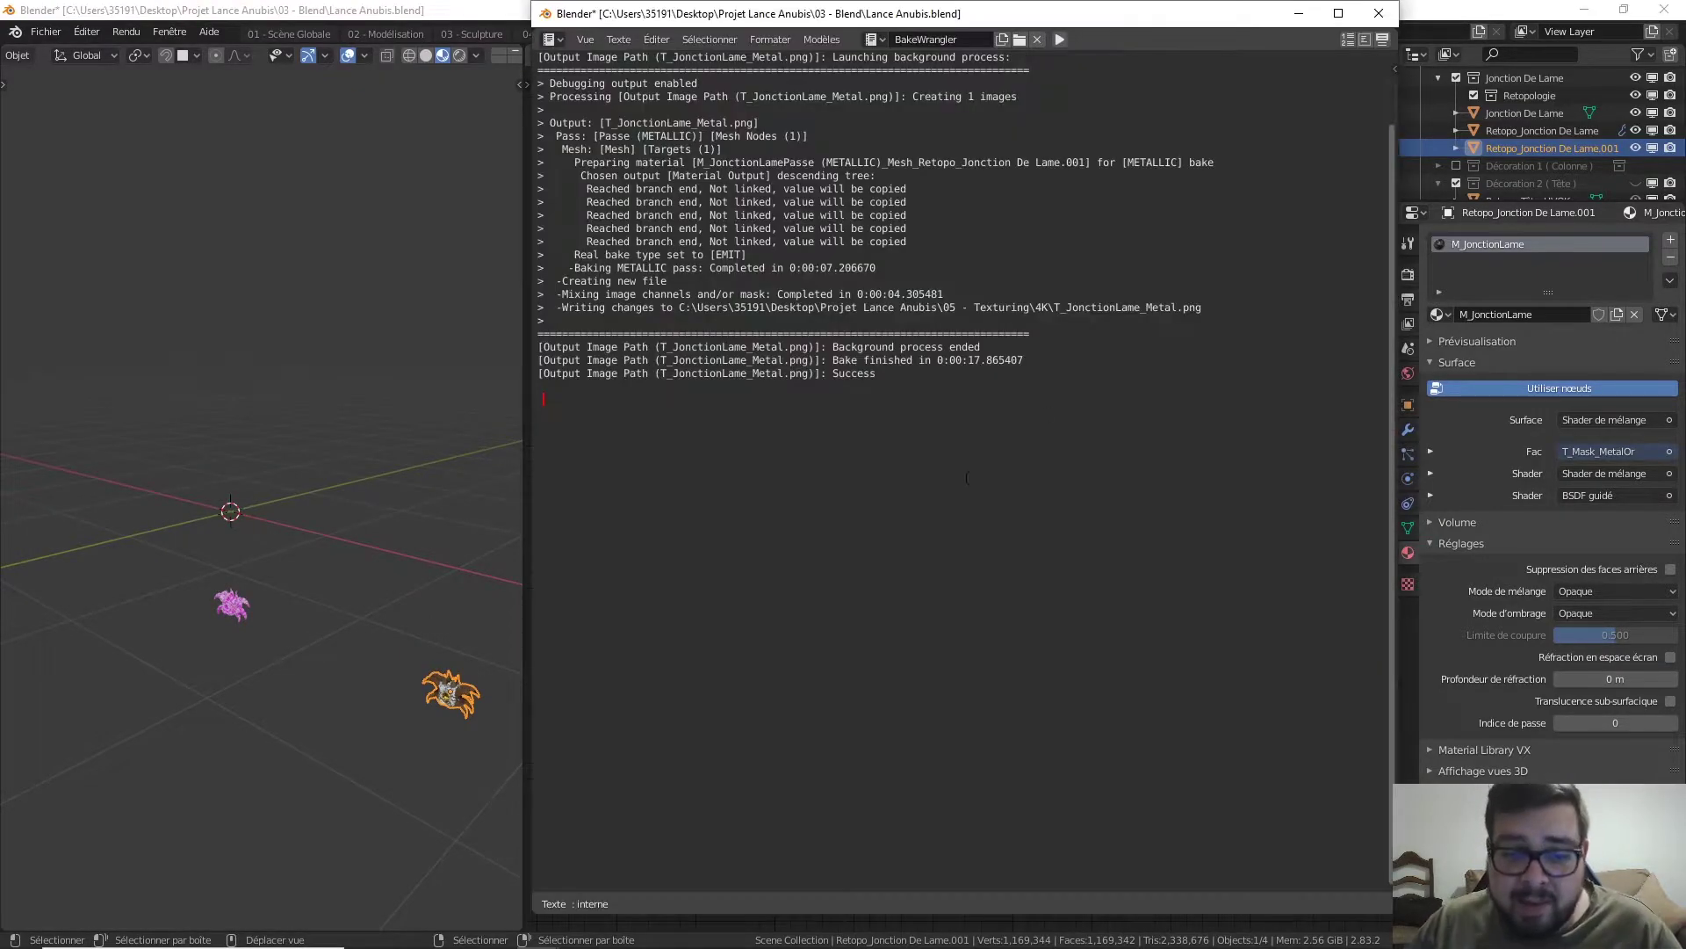
- Open T_JonctionLame_Metal.png from the 4K folder, examine its black and white areas, and close the image, folder and bake log
key(super)
click(451, 931)
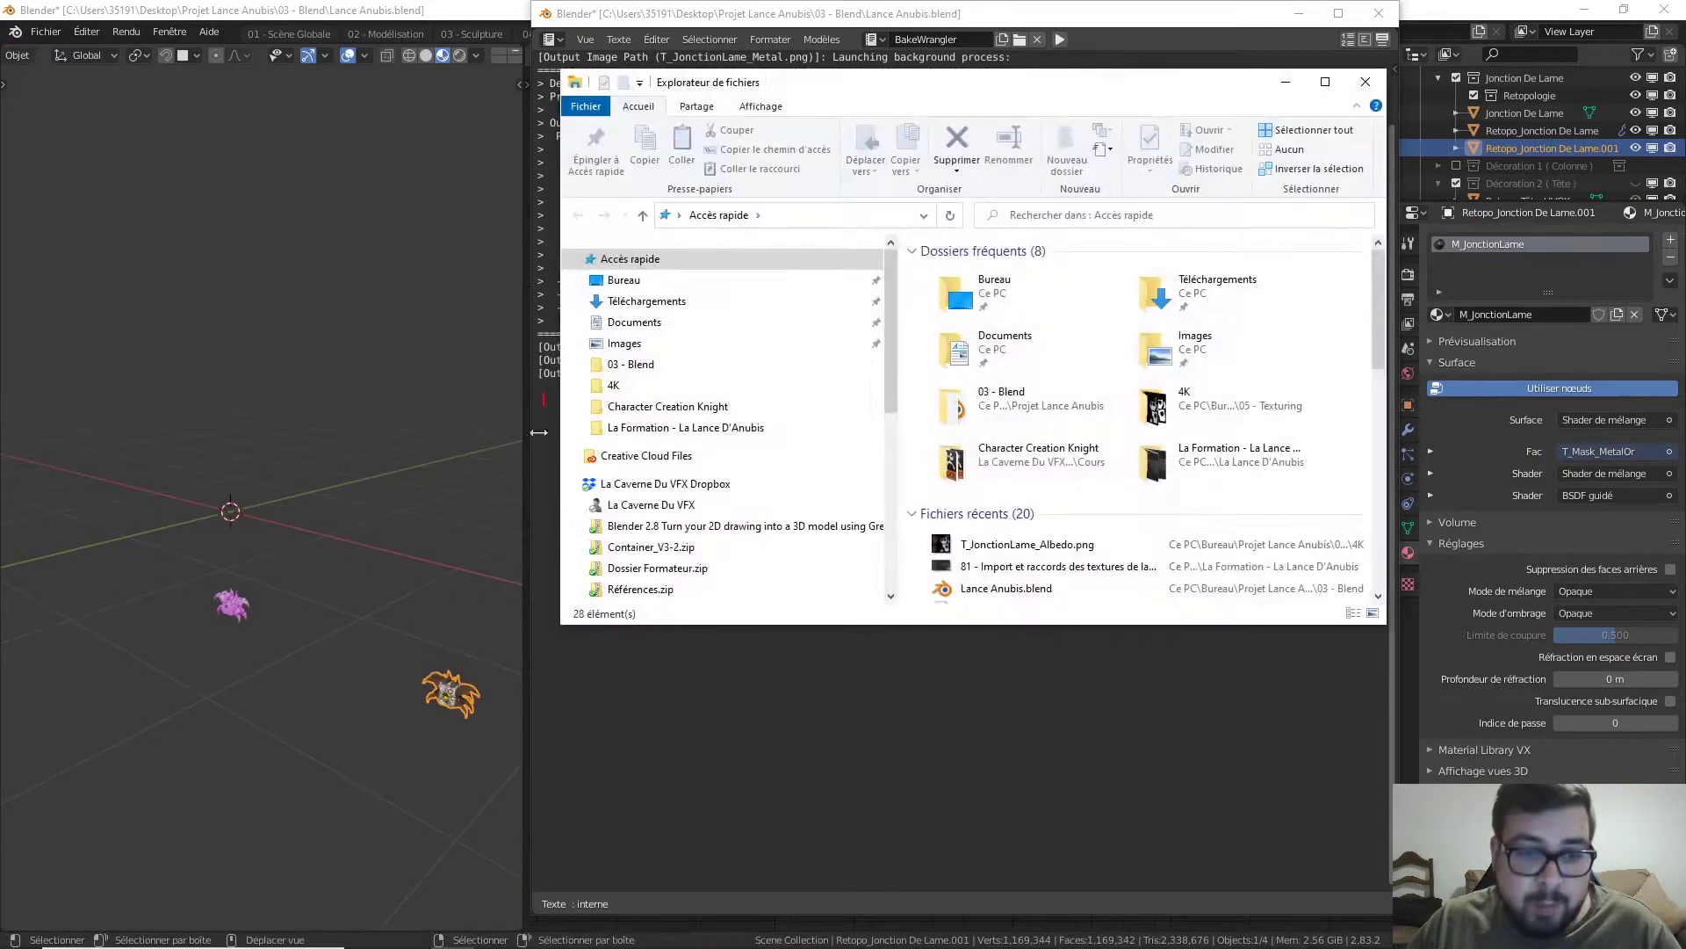
click(613, 385)
scroll(1252, 444, down, 5)
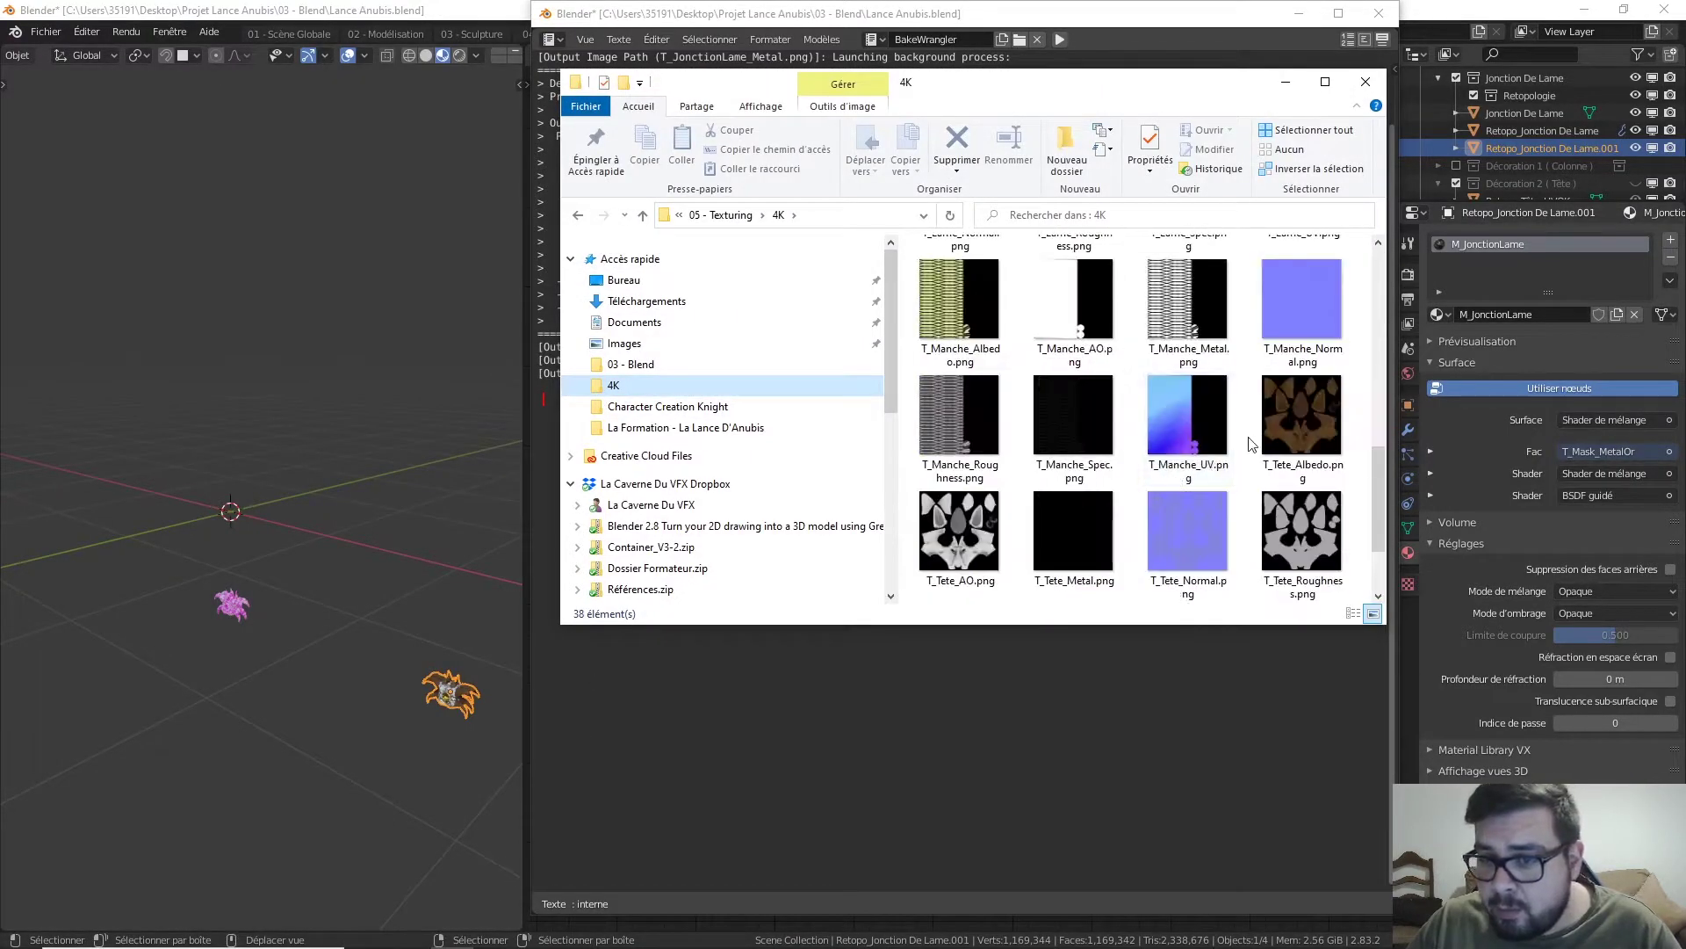
scroll(1252, 443, up, 2)
scroll(1252, 444, up, 2)
click(958, 524)
double_click(958, 525)
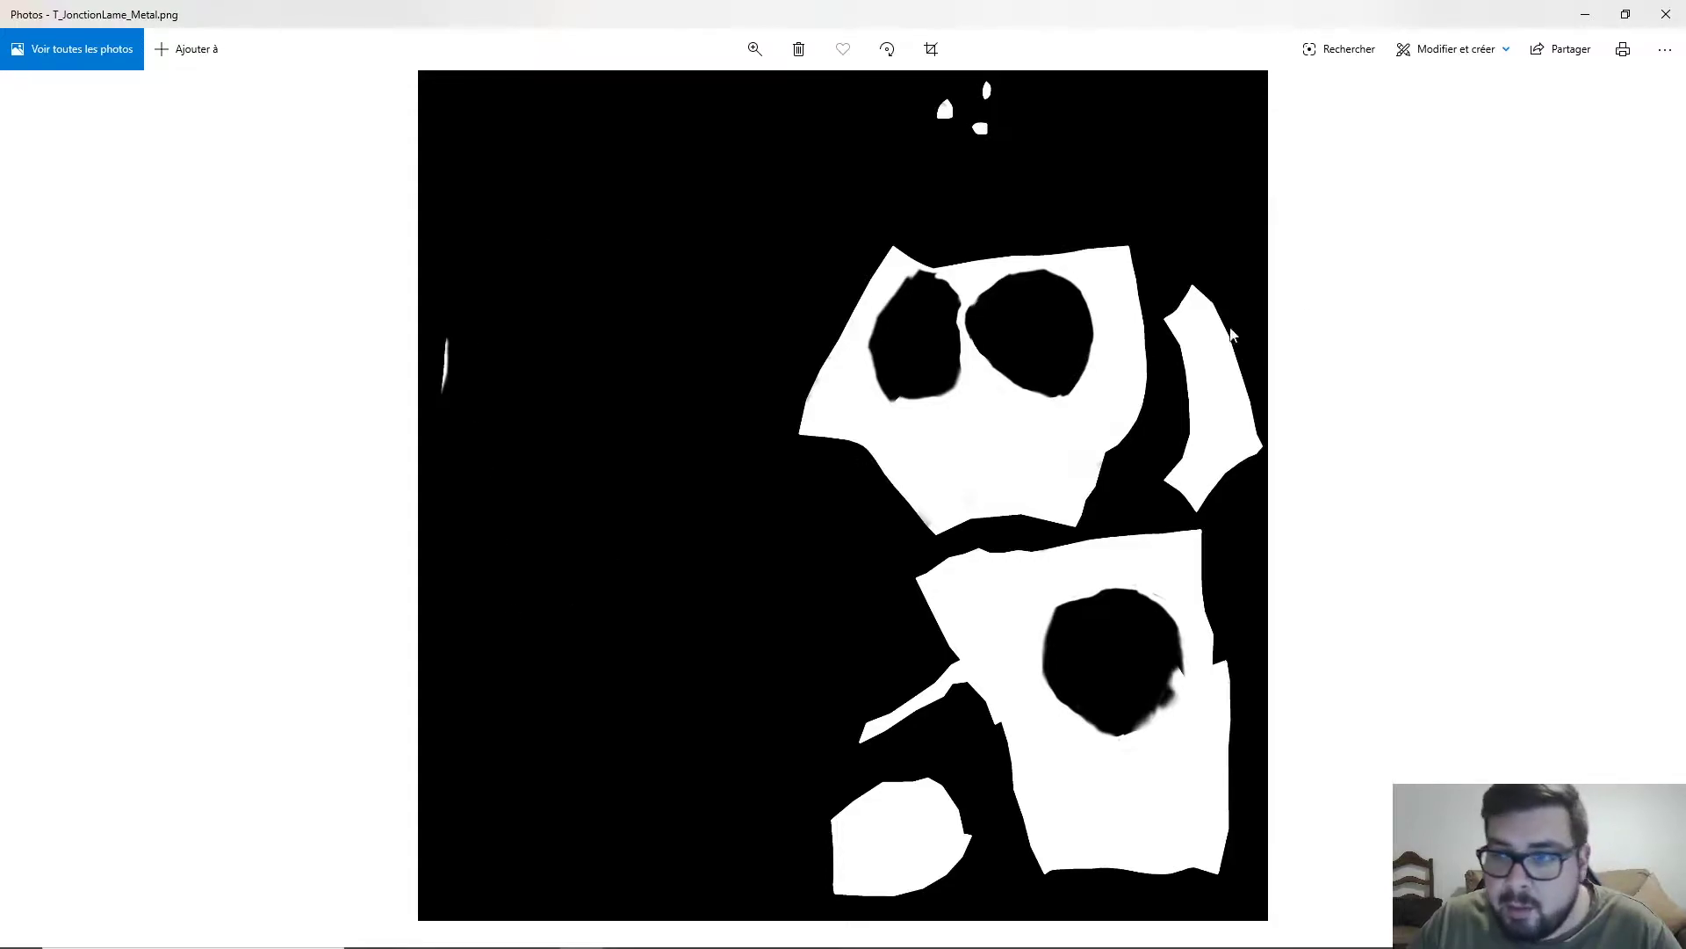
click(1666, 14)
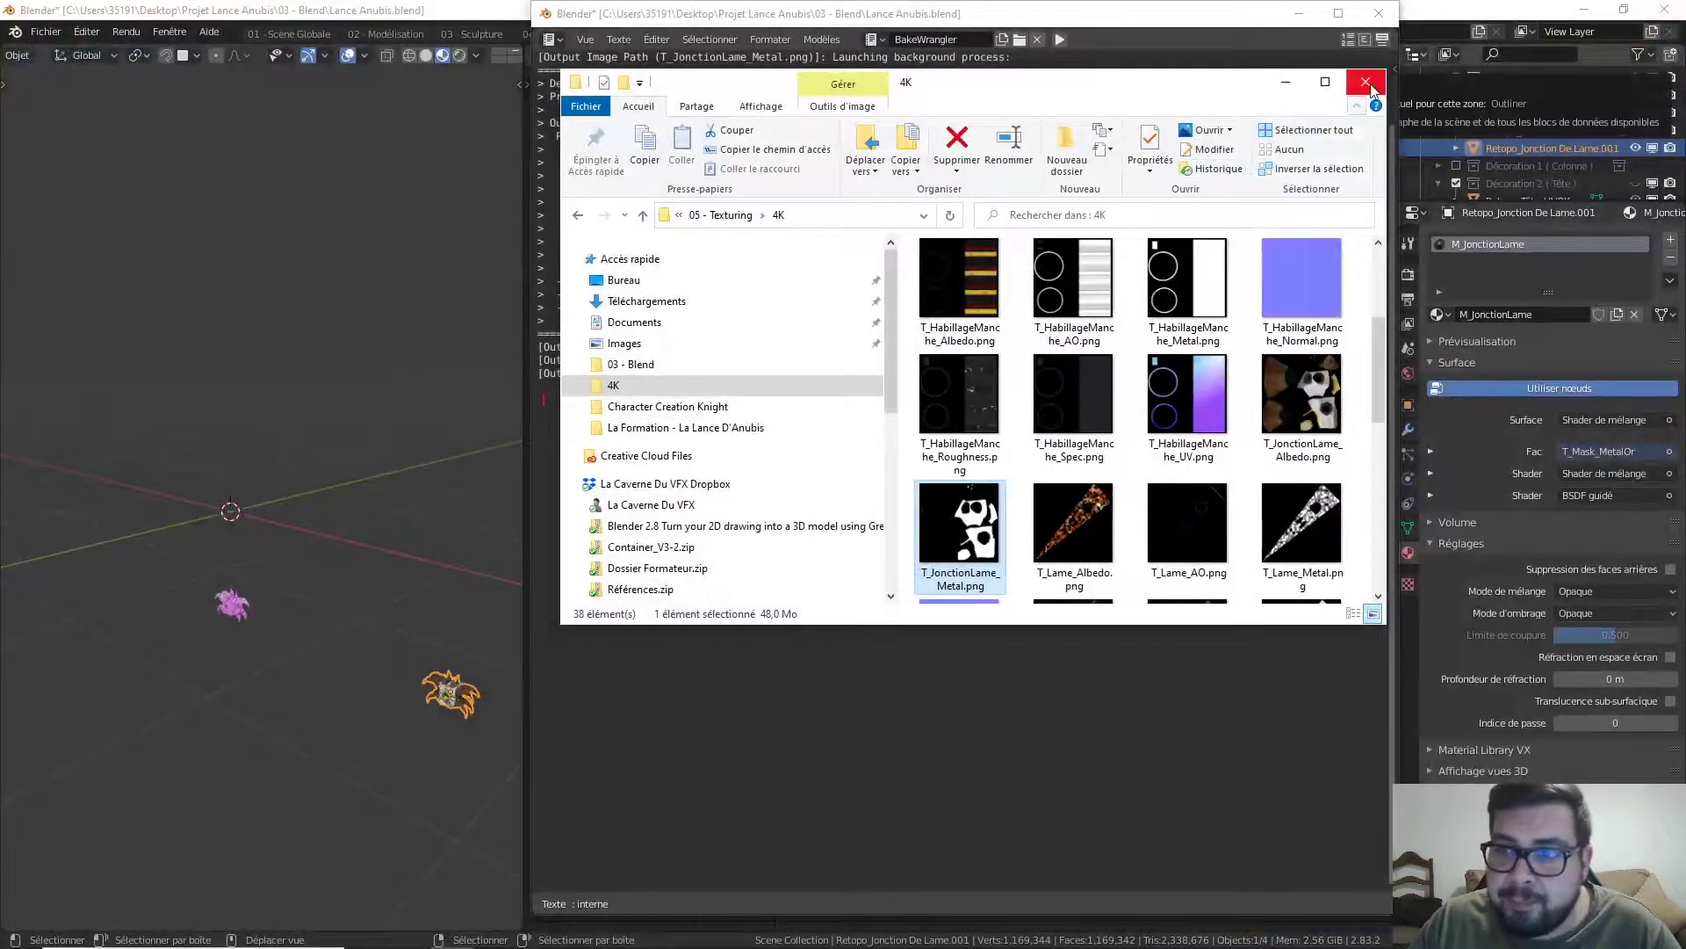
click(1367, 83)
click(1379, 13)
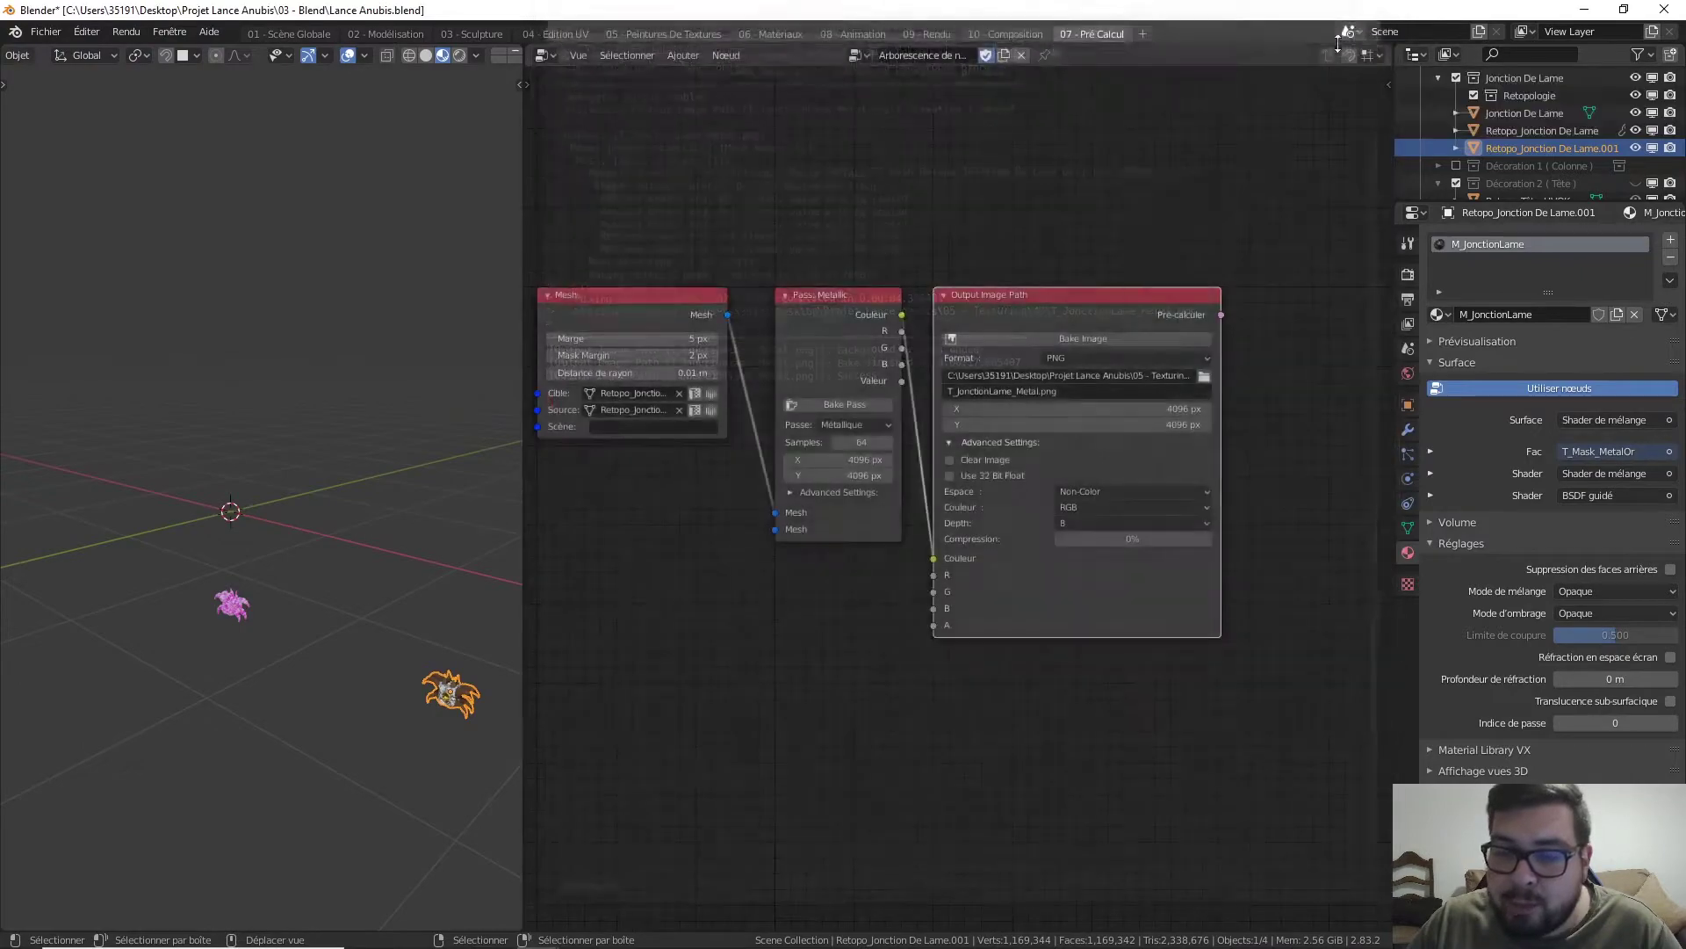
- Change the bake pass to Specular and bake it to an output image named T_JonctionLame_Spec.png
click(857, 424)
click(866, 476)
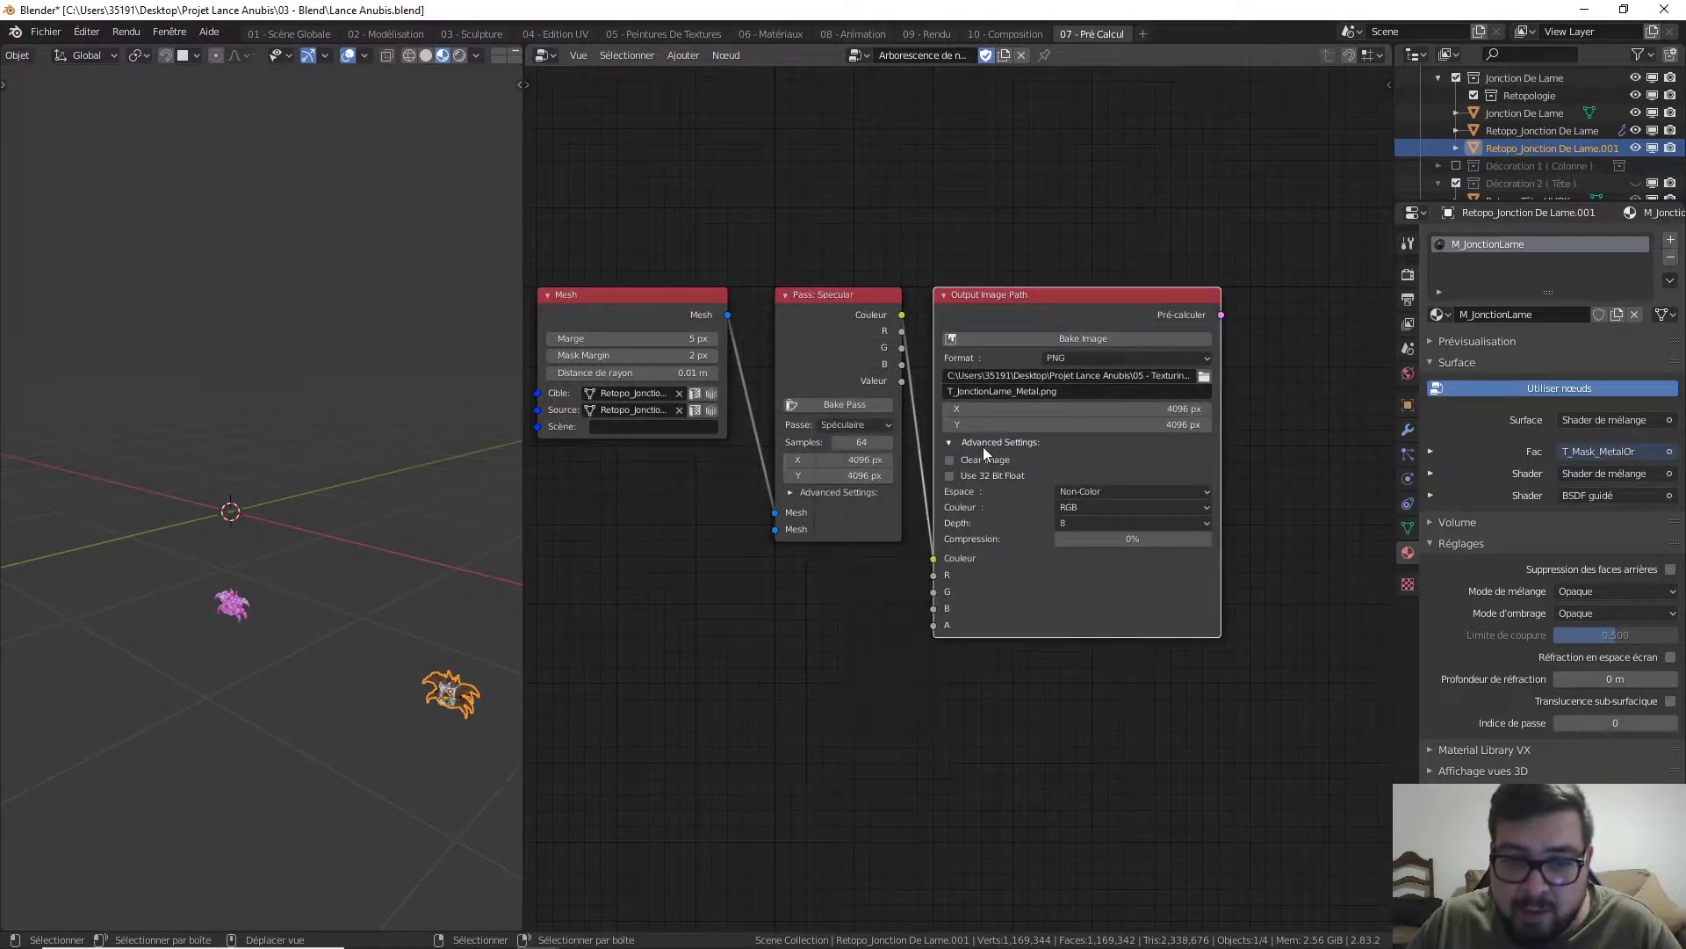
click(1041, 392)
click(1037, 392)
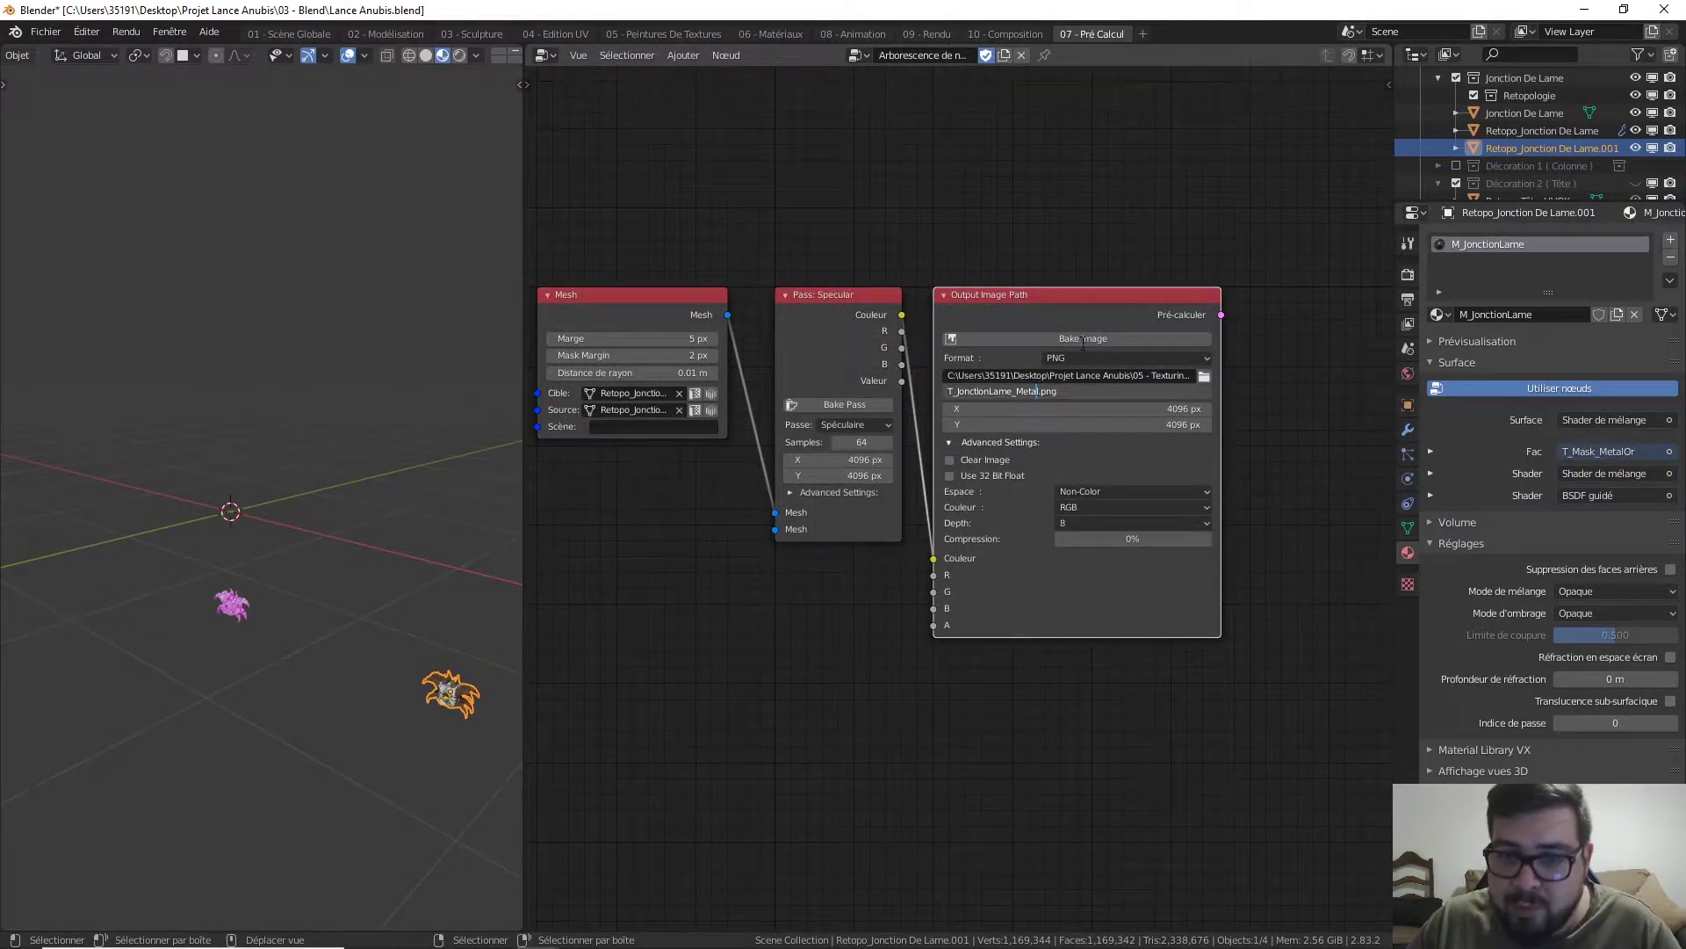
key(BackSpace)
key(BackSpace)
key(BackSpace)
key(BackSpace)
key(BackSpace)
text(Spec)
key(Return)
click(1082, 340)
click(1075, 418)
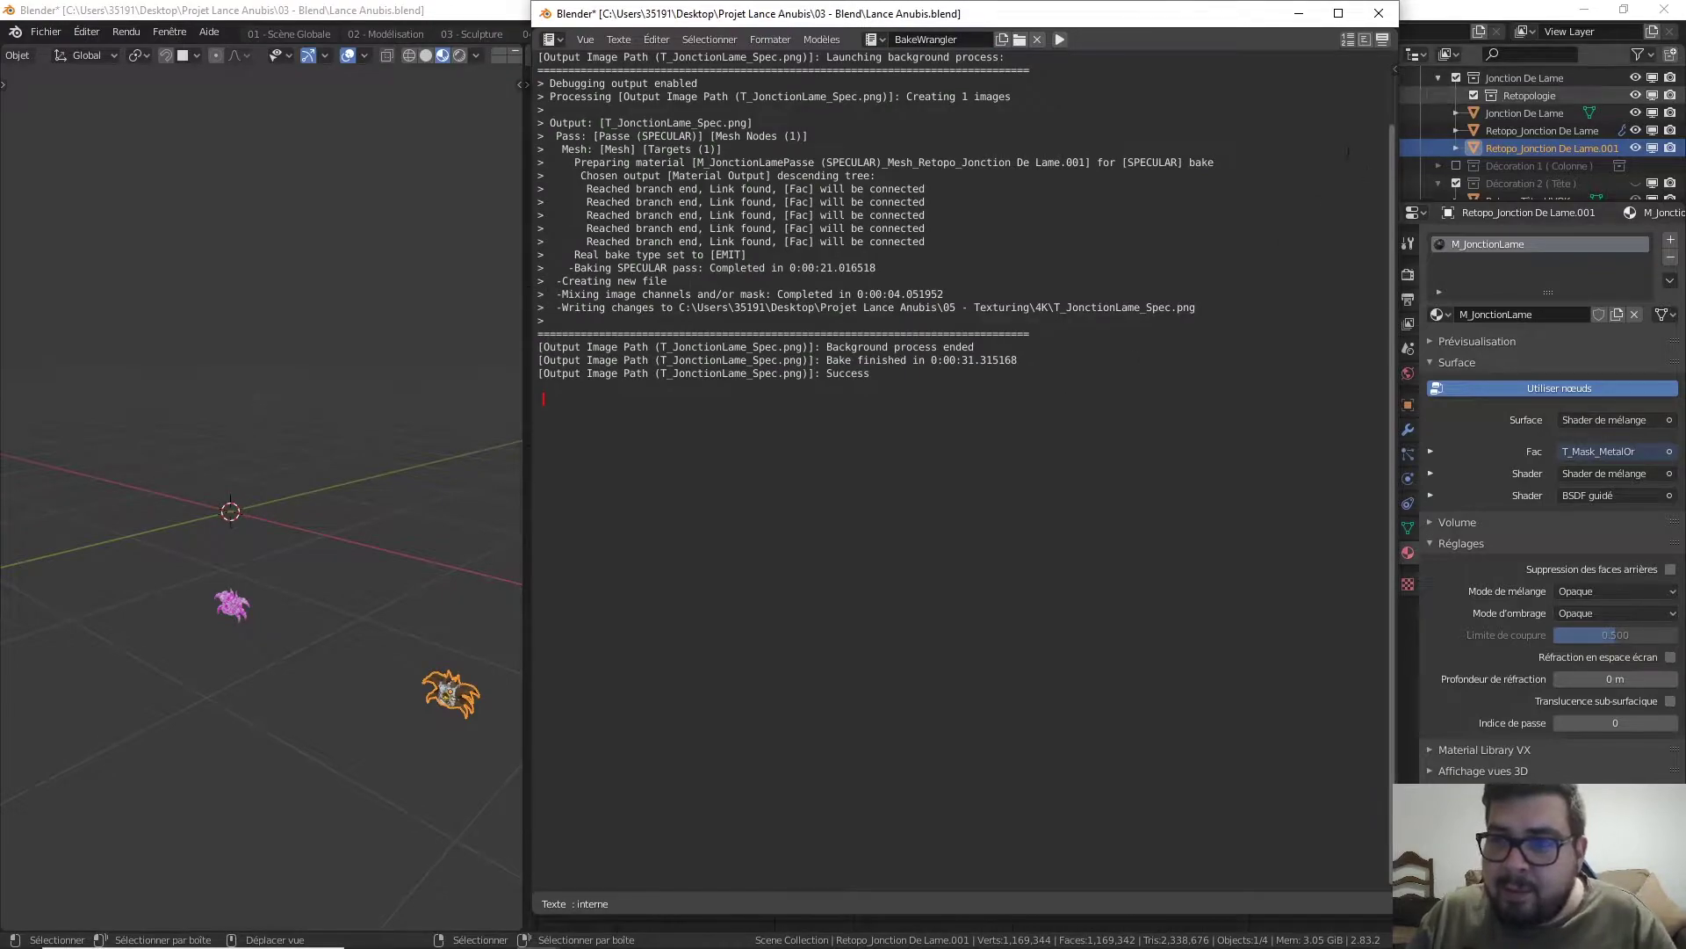
- Open T_JonctionLame_Spec.png from the 4K folder, examine the baked specular detail, and close the image and folder
key(super)
click(447, 937)
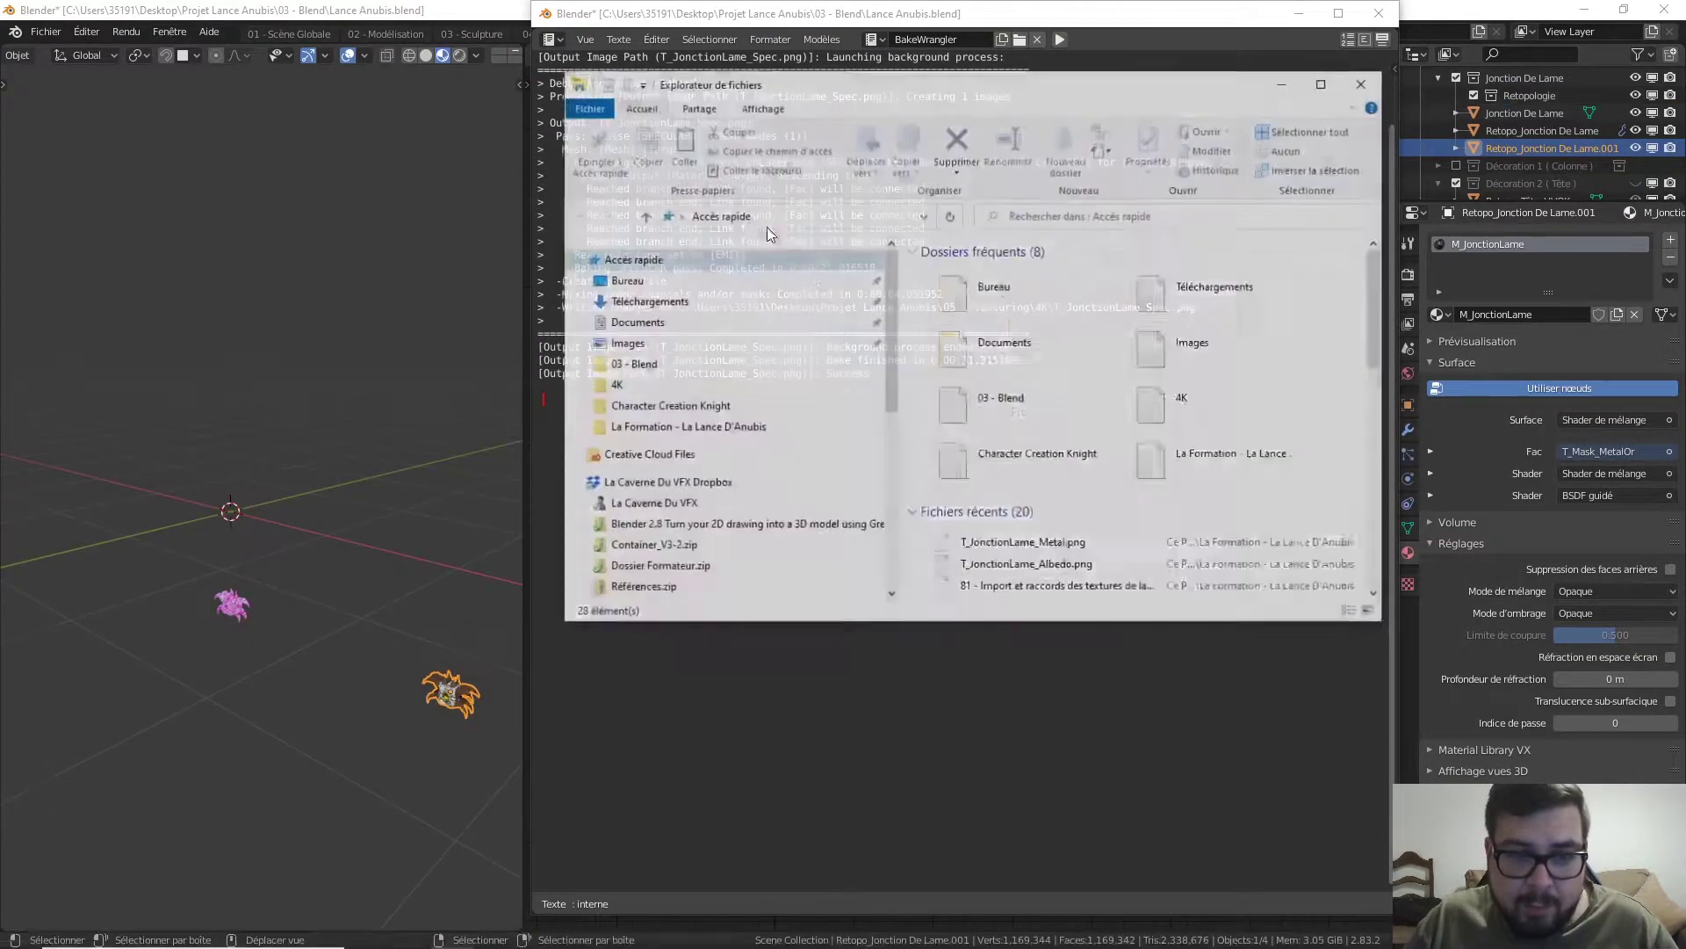
click(613, 385)
scroll(1353, 490, down, 2)
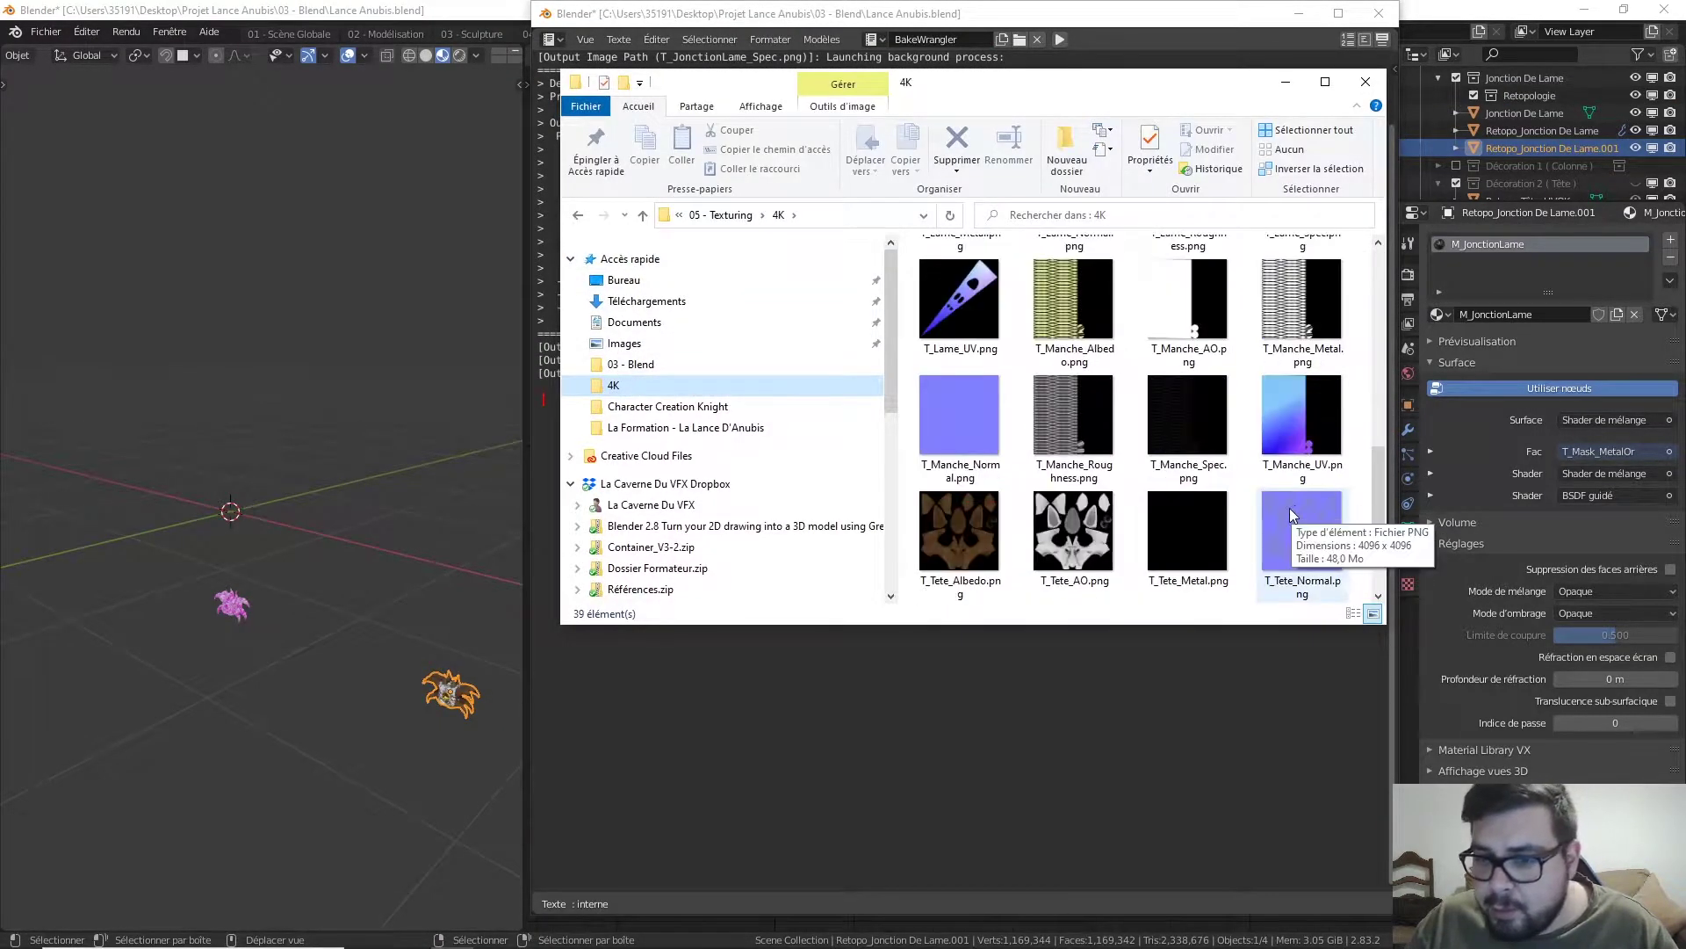
scroll(1148, 474, down, 5)
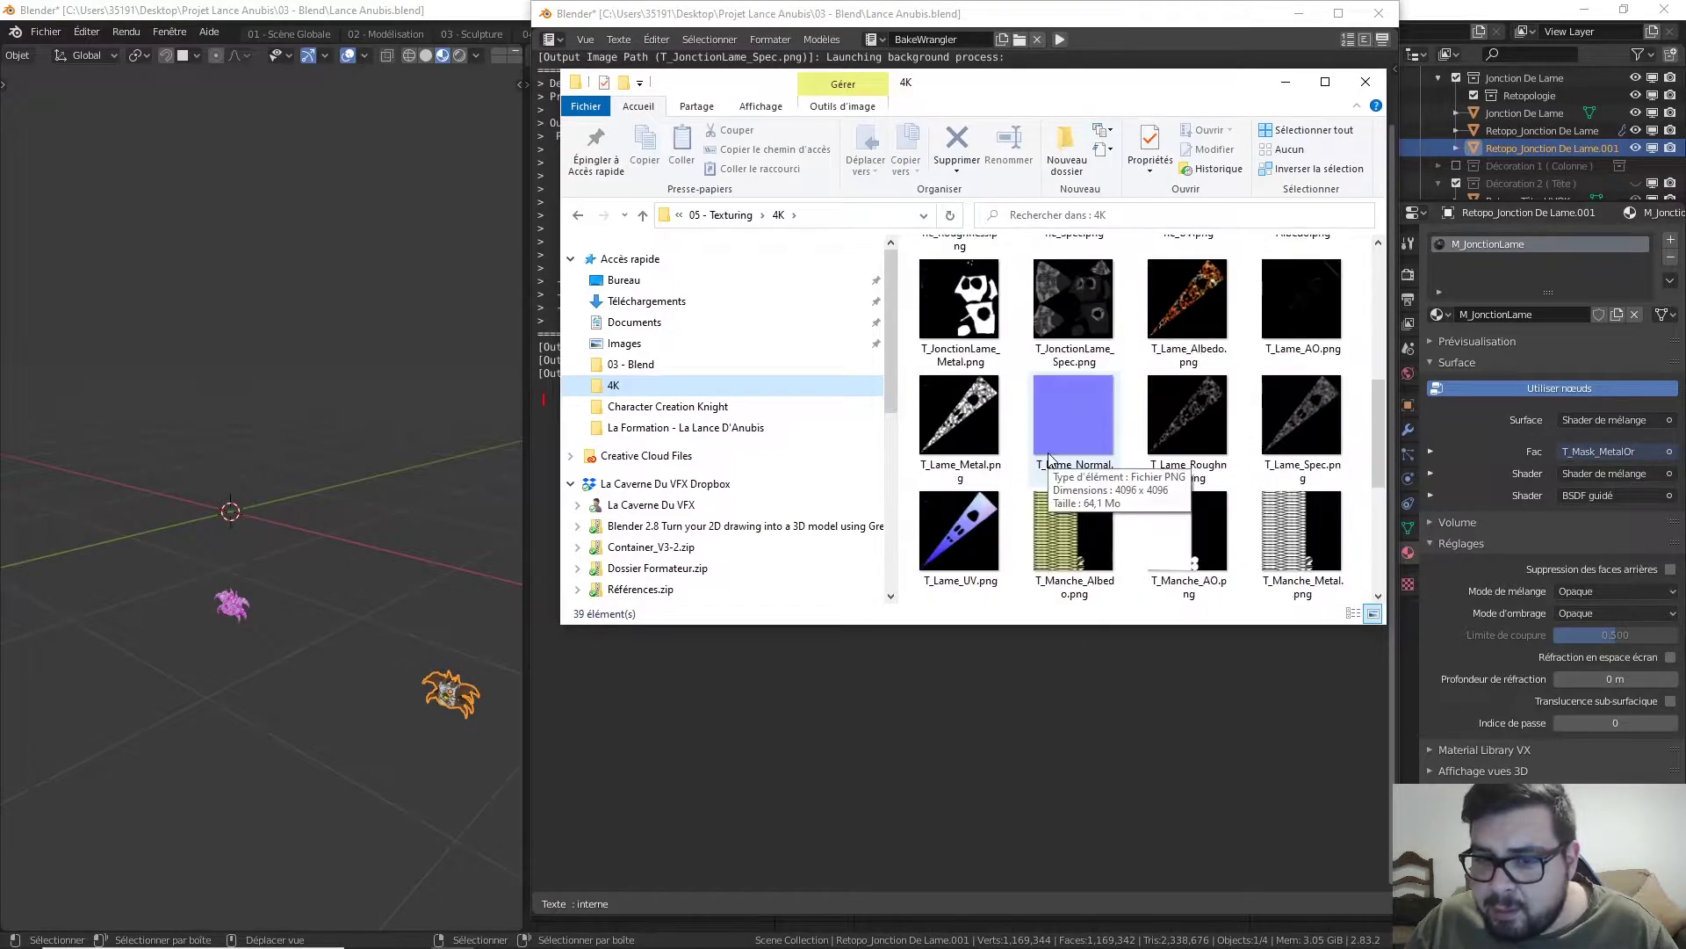
click(1085, 303)
double_click(1084, 298)
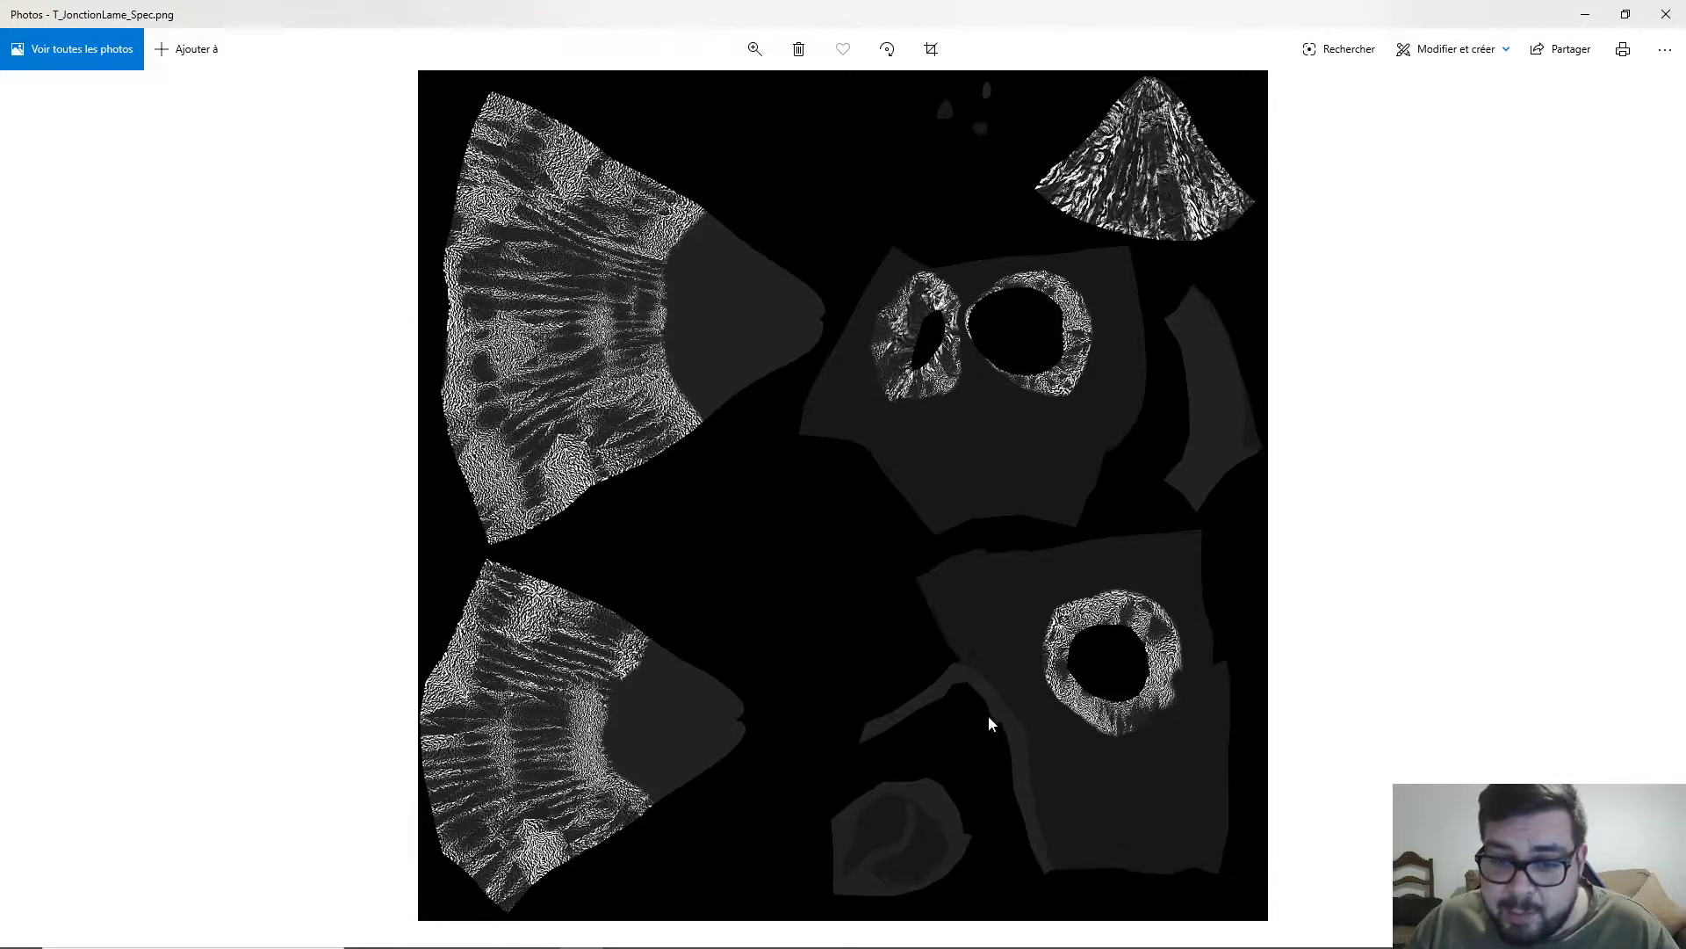
click(1666, 14)
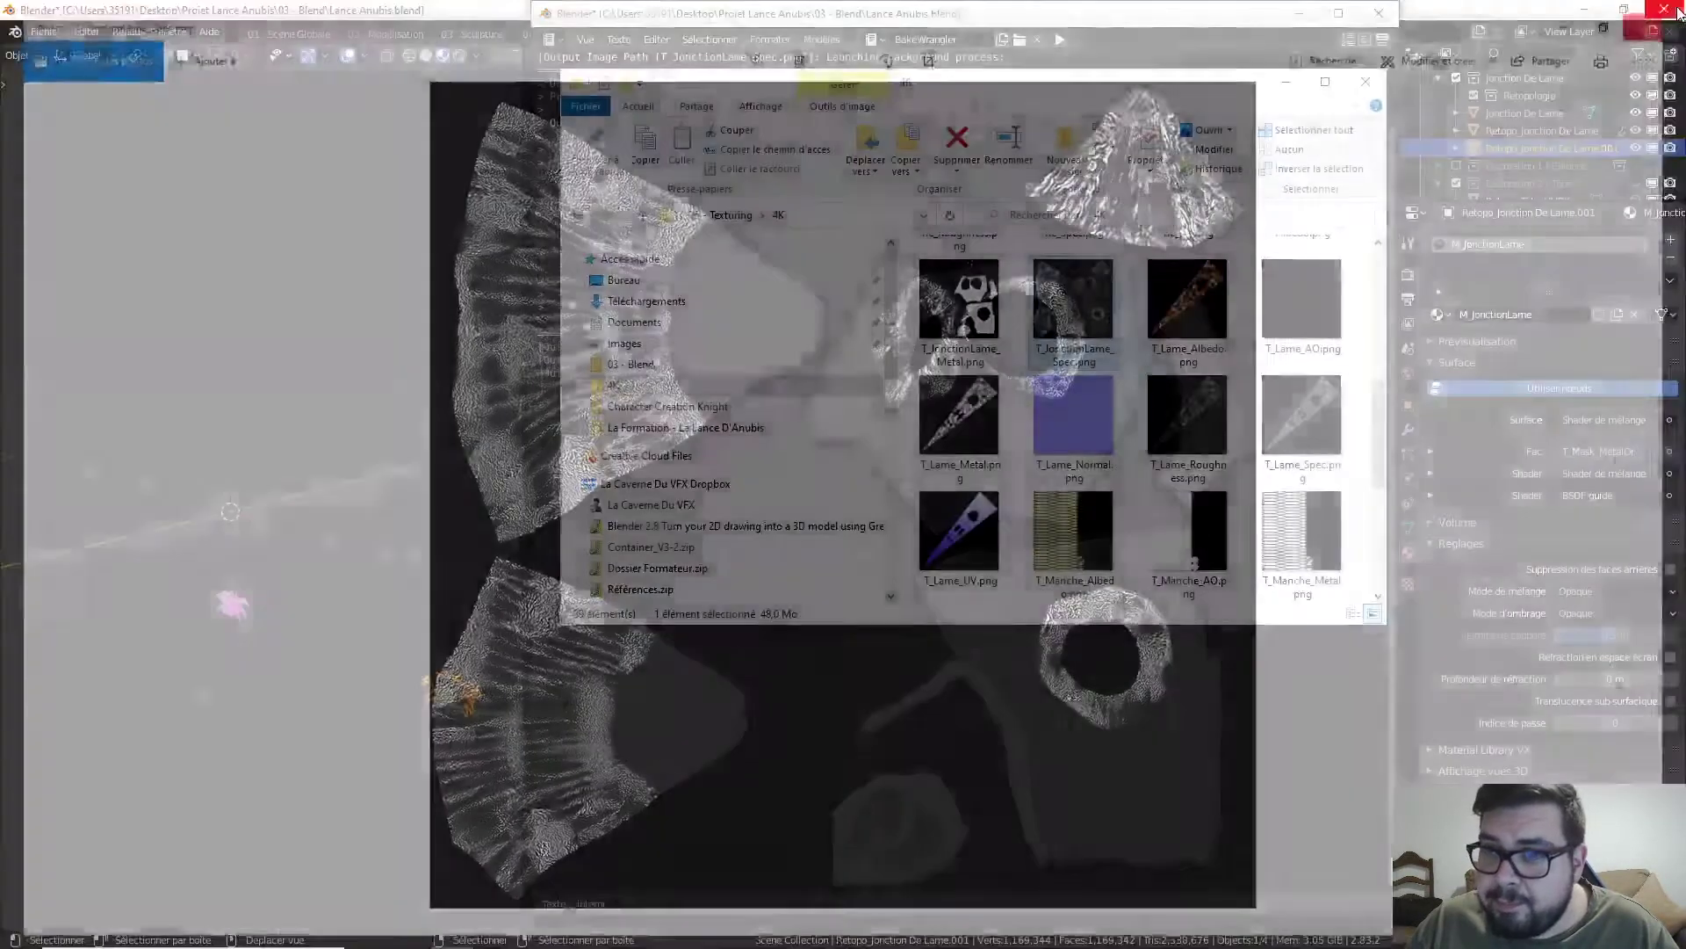
click(1366, 82)
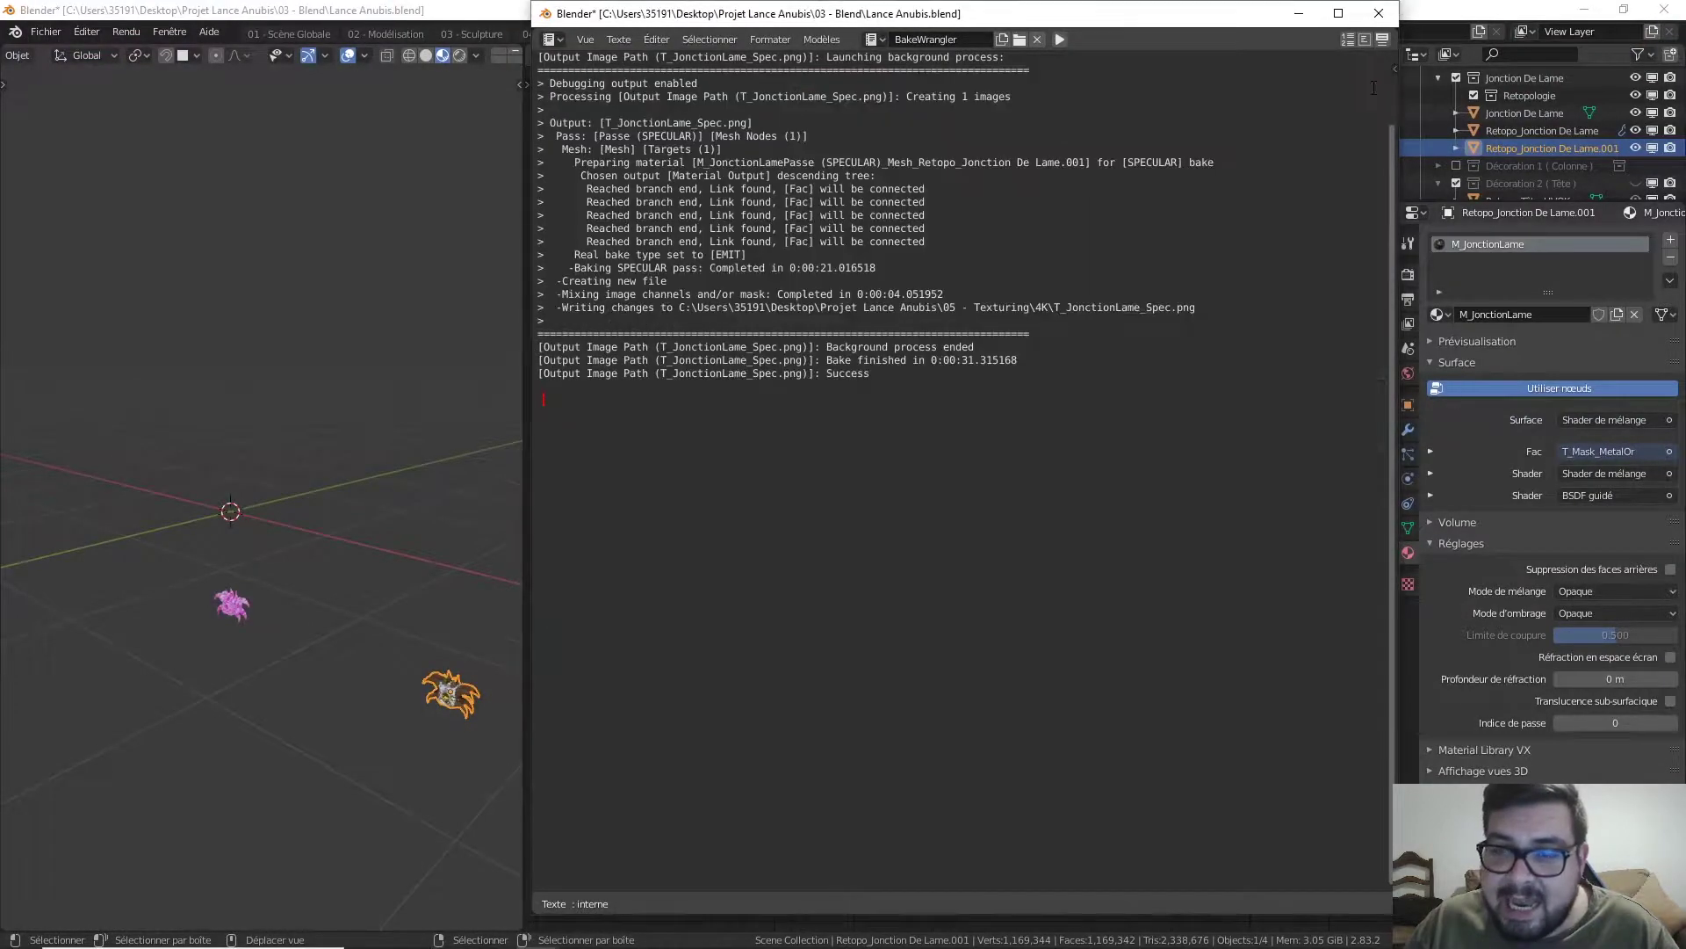
- Close the bake log and change the bake pass from Specular to Roughness (Rugosité)
click(1378, 14)
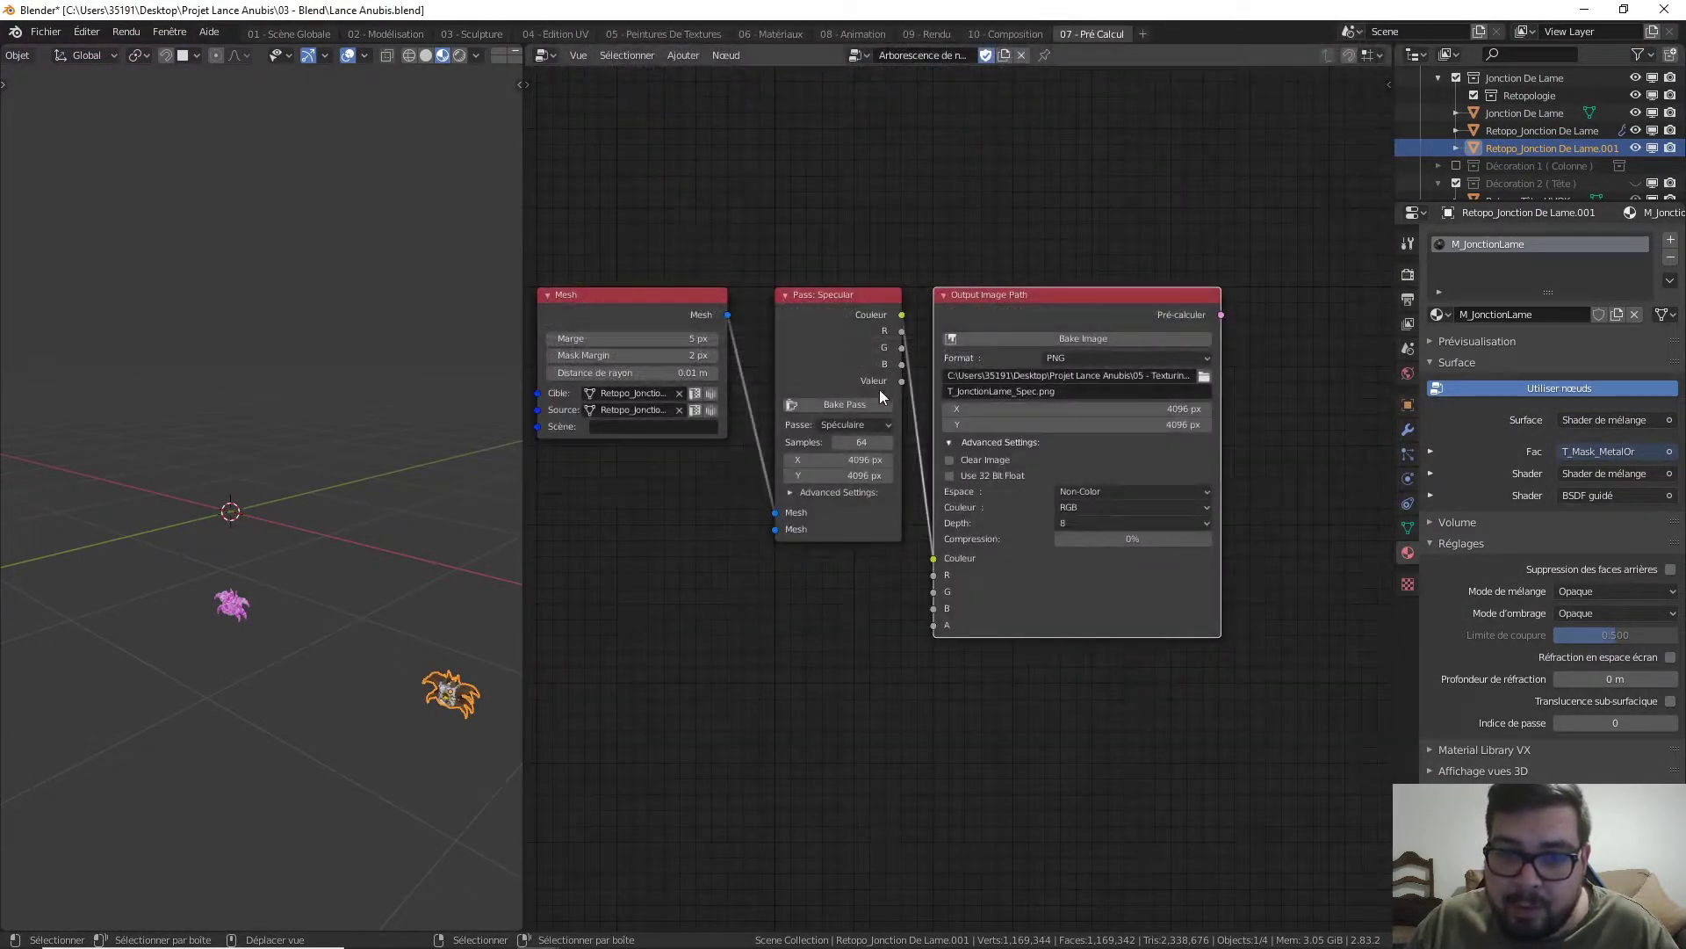
click(867, 424)
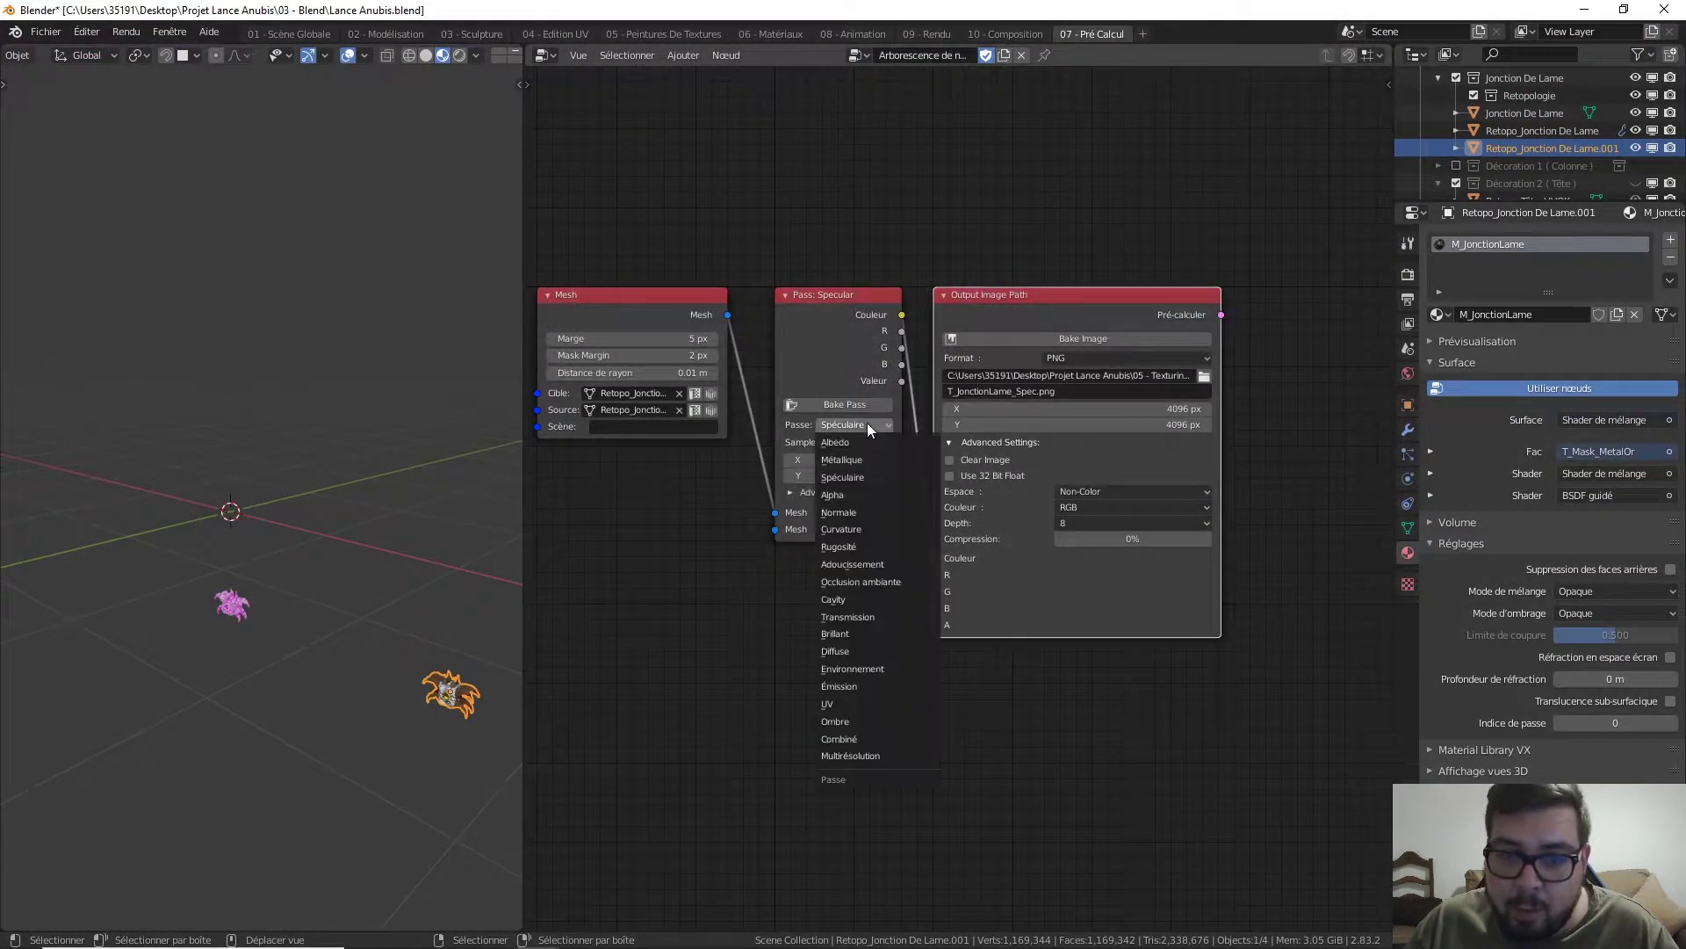
click(867, 547)
- Rename the output image T_JonctionLame_Roughness.png and bake the roughness map
click(1034, 393)
key(Left)
key(Left)
key(Left)
key(Left)
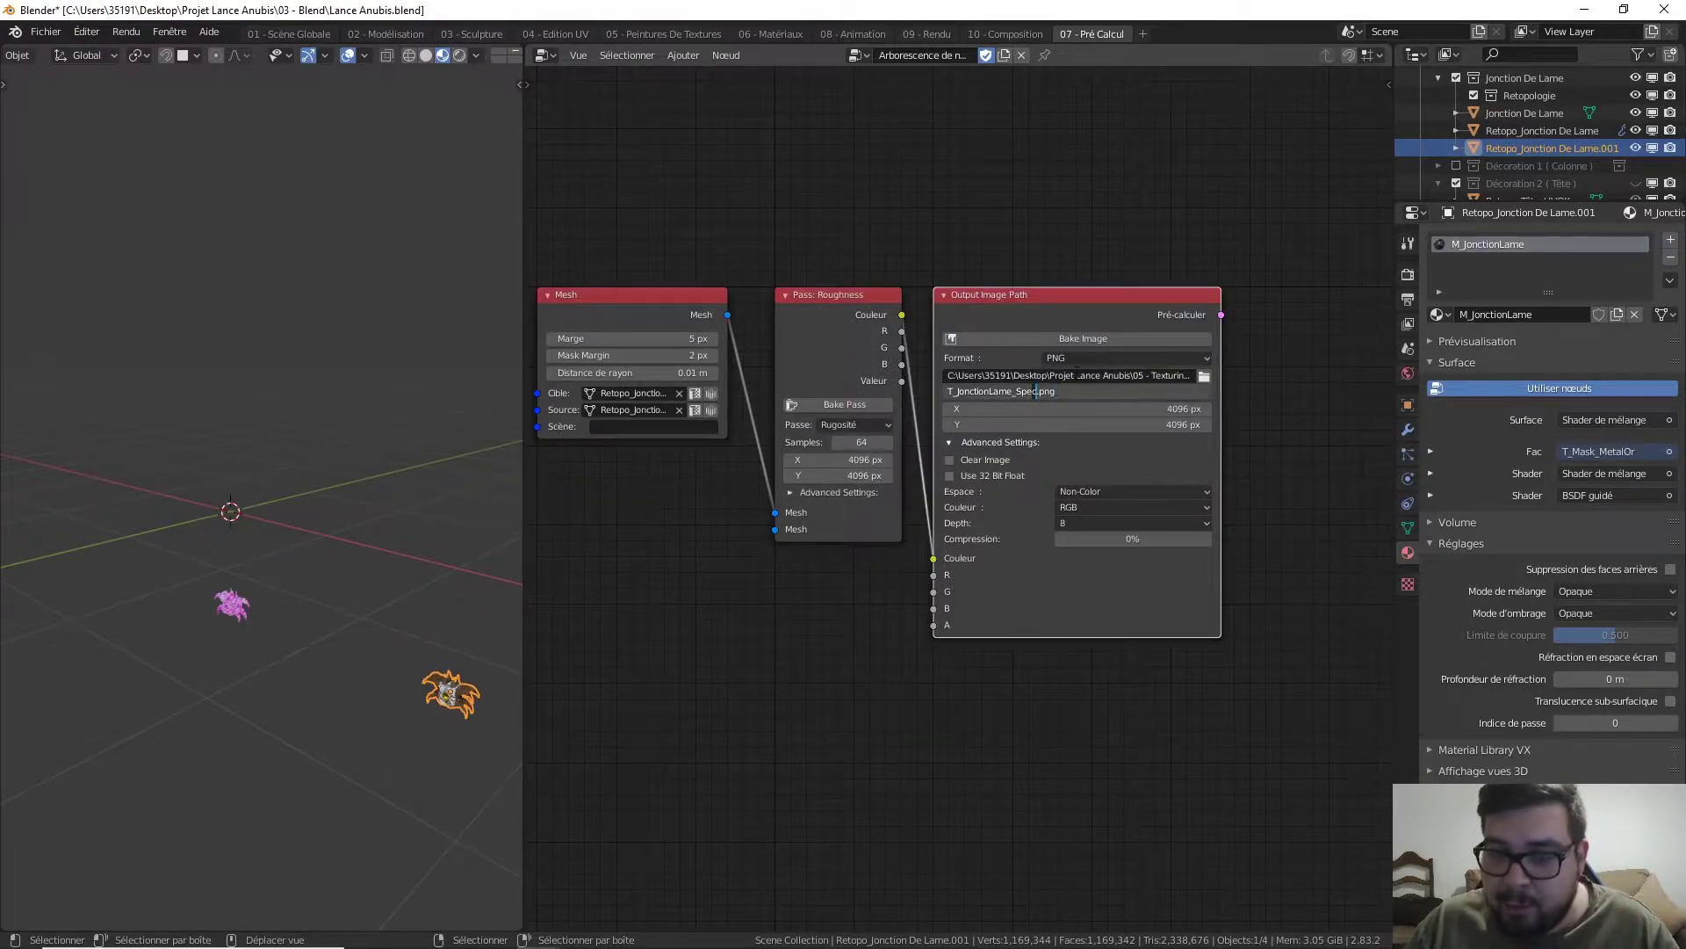
key(BackSpace)
key(BackSpace)
key(BackSpace)
text(Roughness)
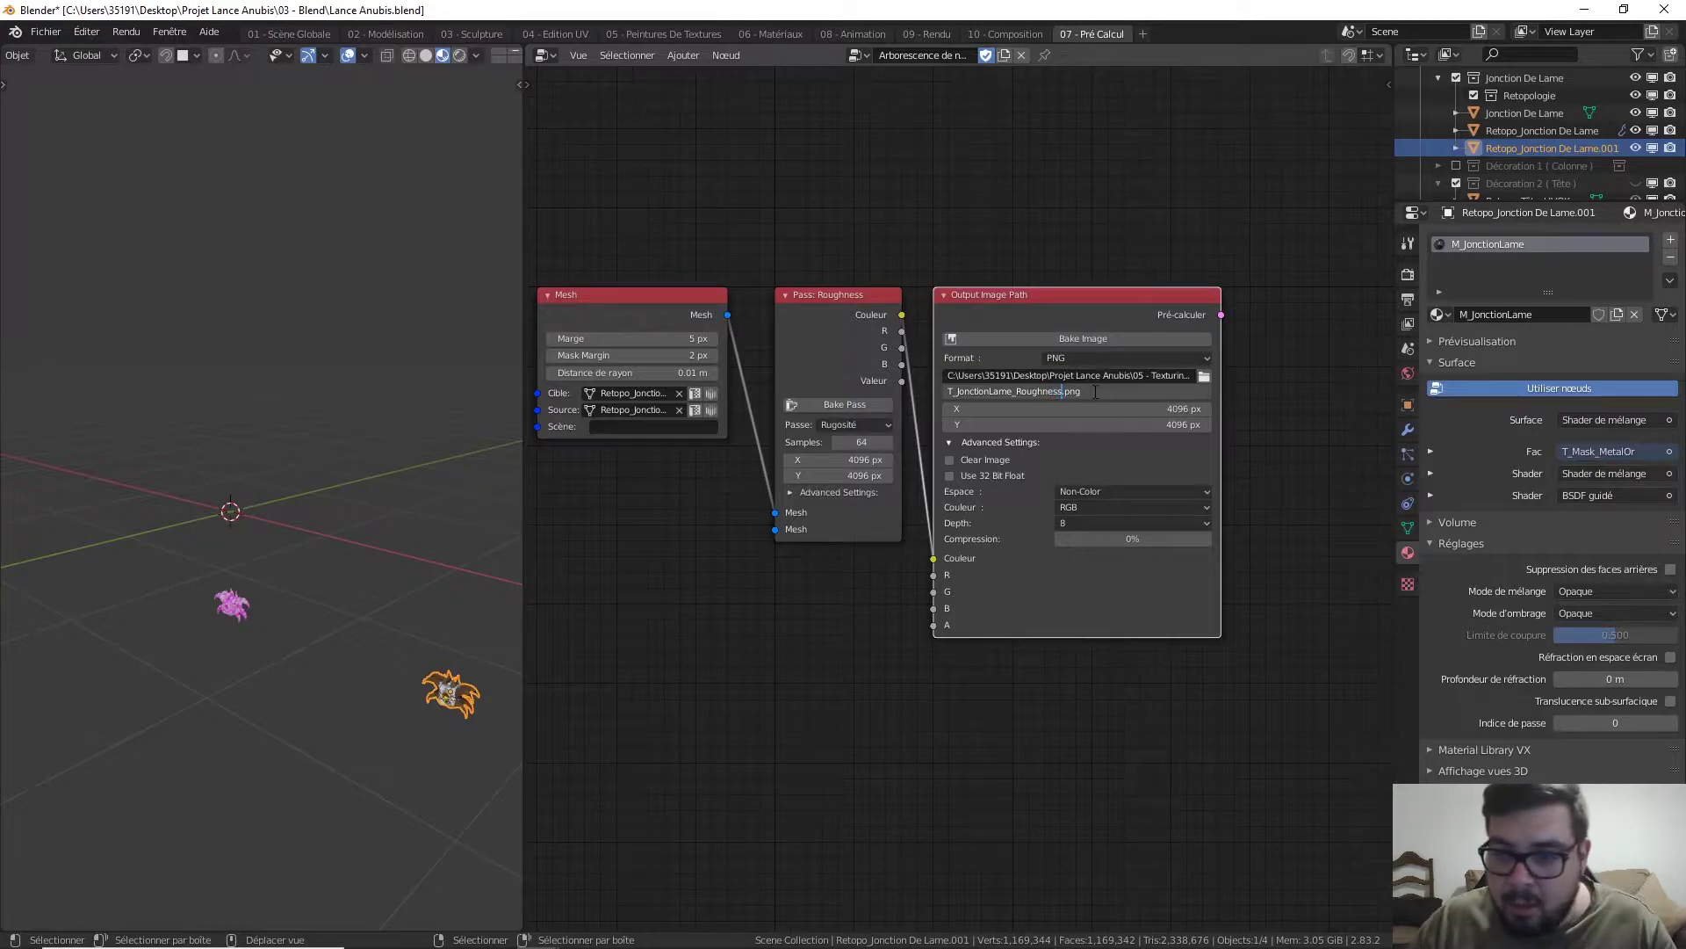
key(Return)
click(1129, 339)
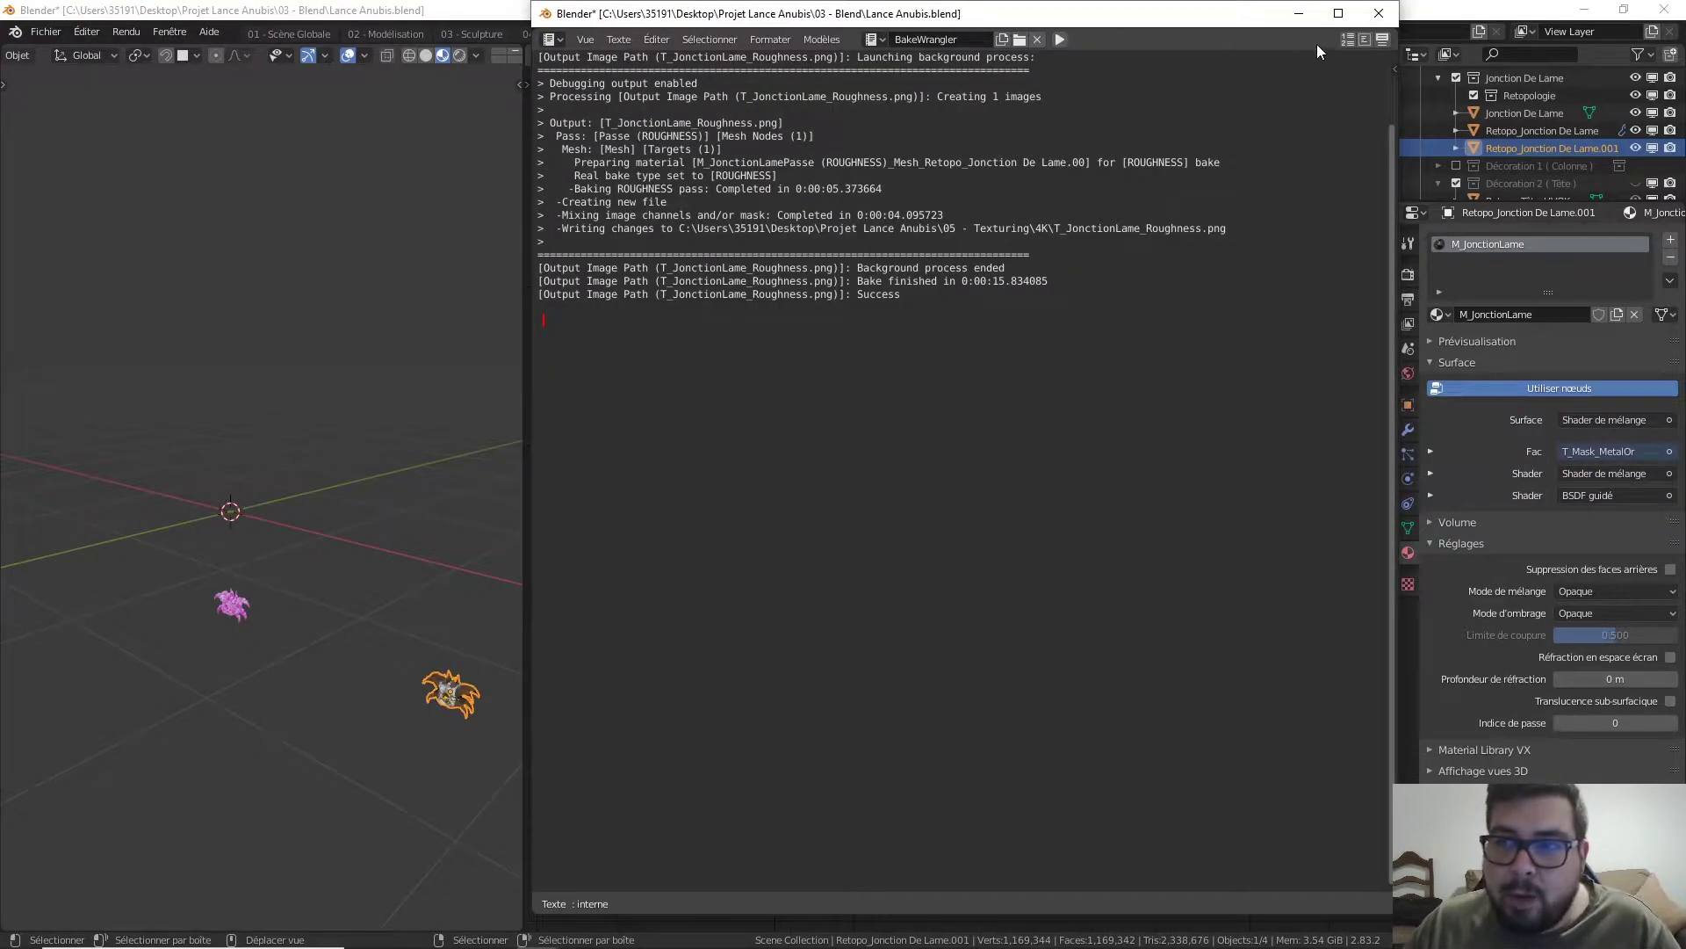
- Close the bake log, examine T_JonctionLame_Roughness.png from the 4K folder, and close the image and folder
click(1379, 13)
key(super)
click(451, 931)
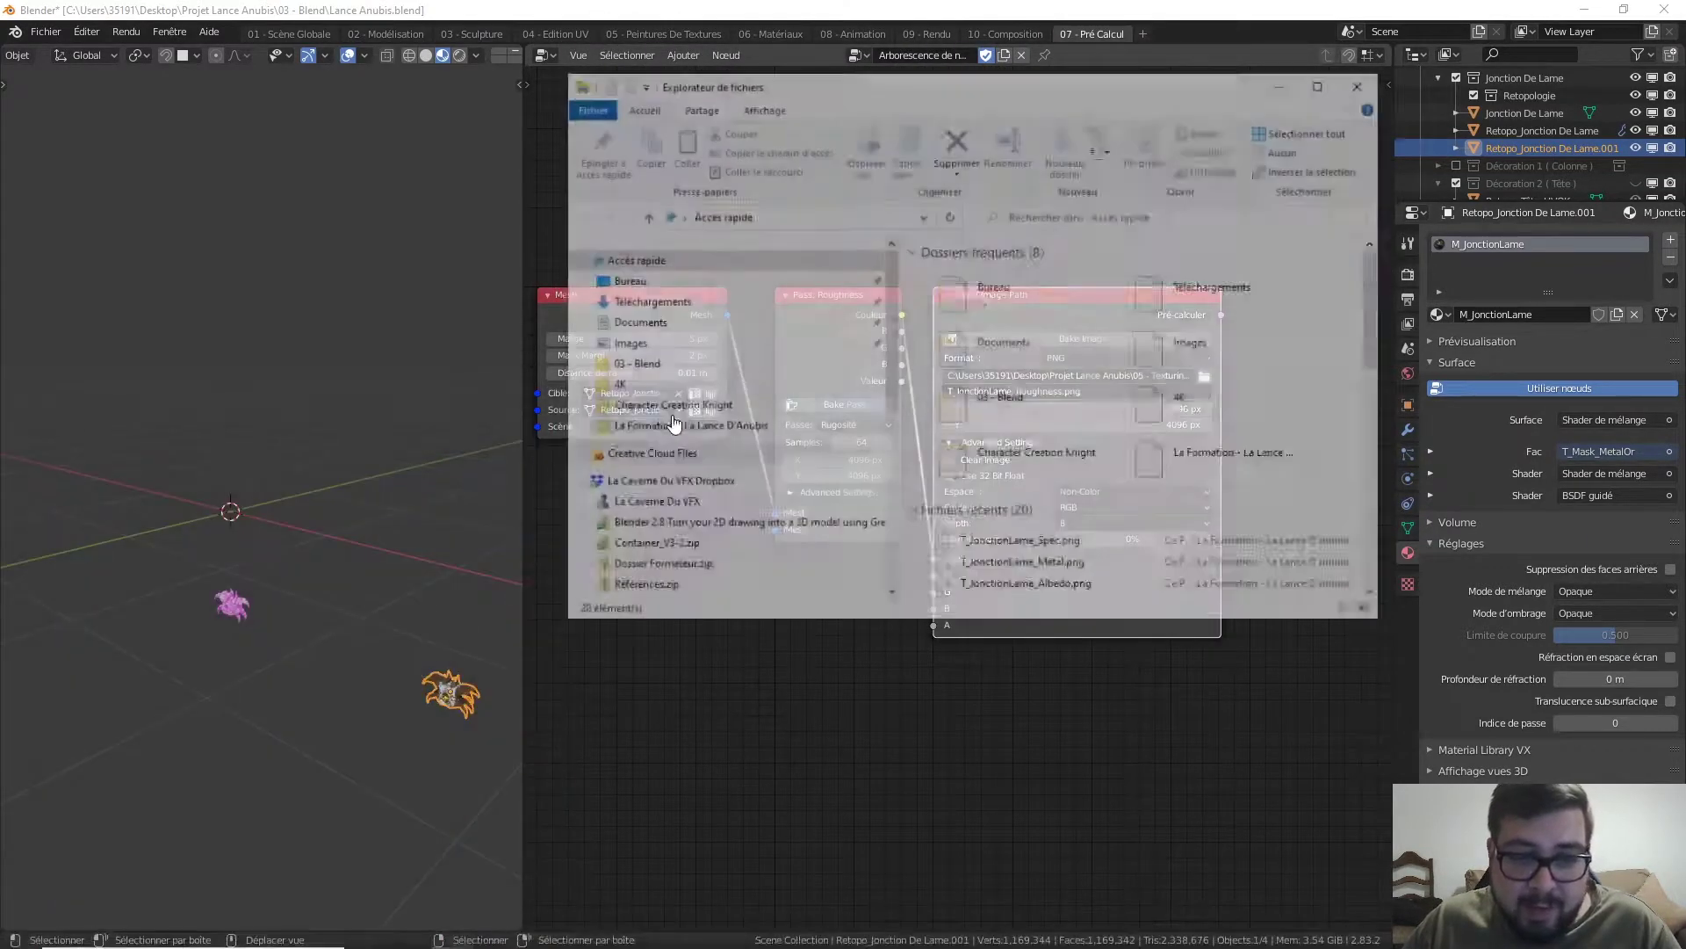
click(613, 385)
scroll(1023, 393, down, 5)
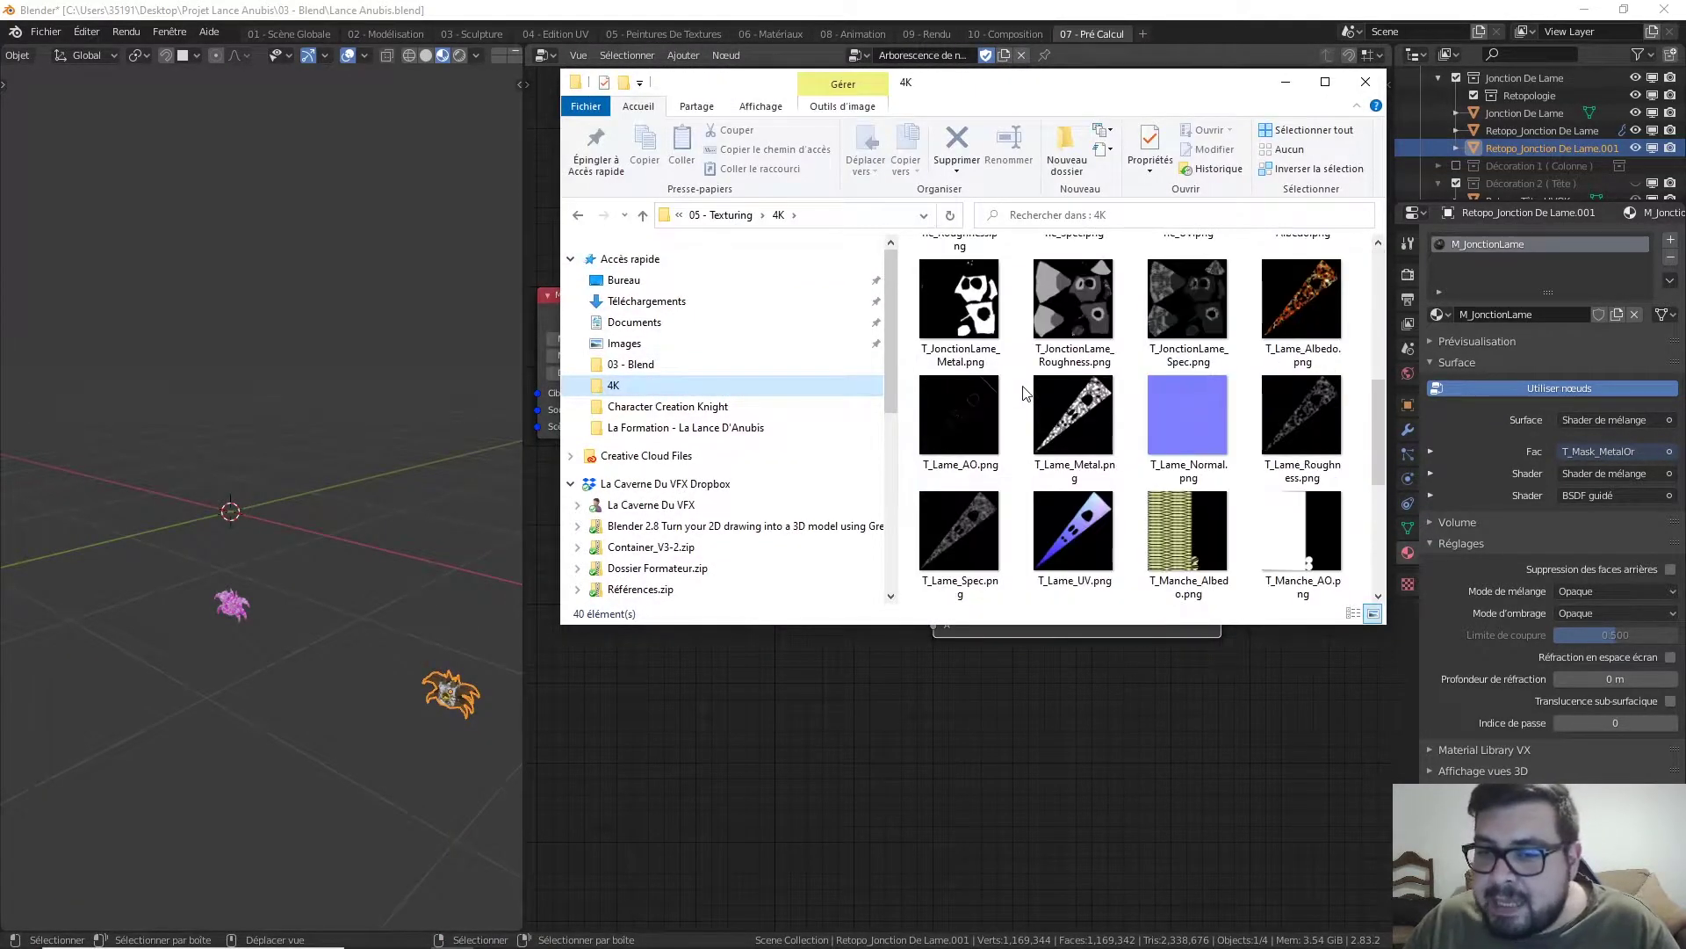
double_click(1087, 330)
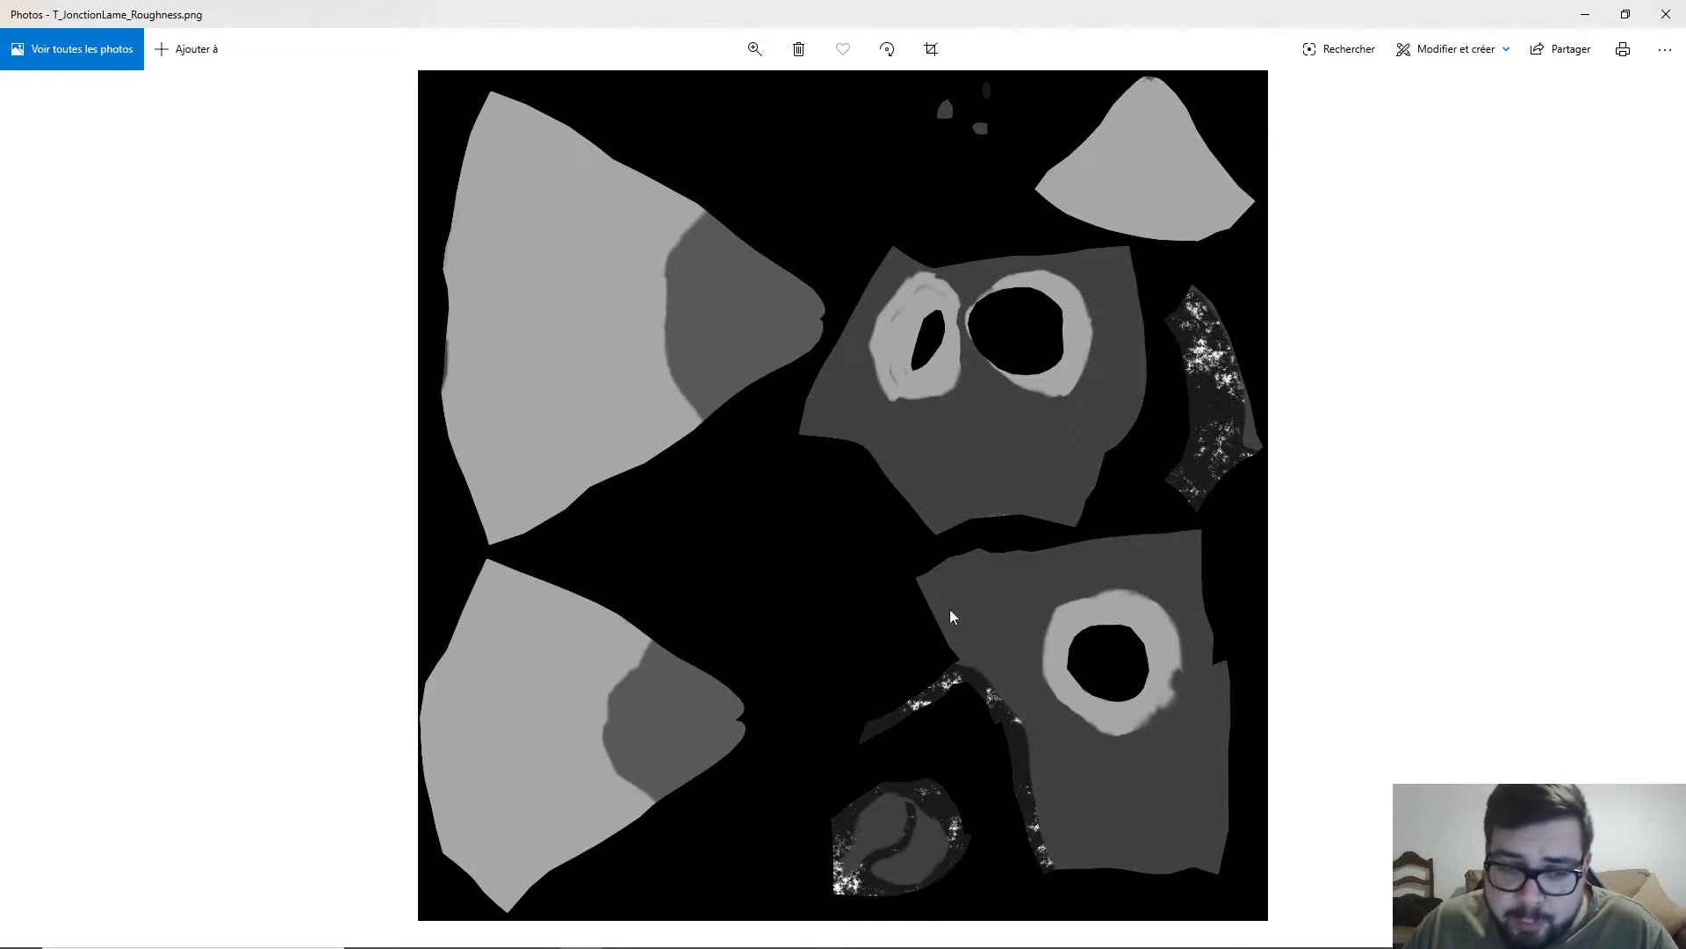
click(1665, 15)
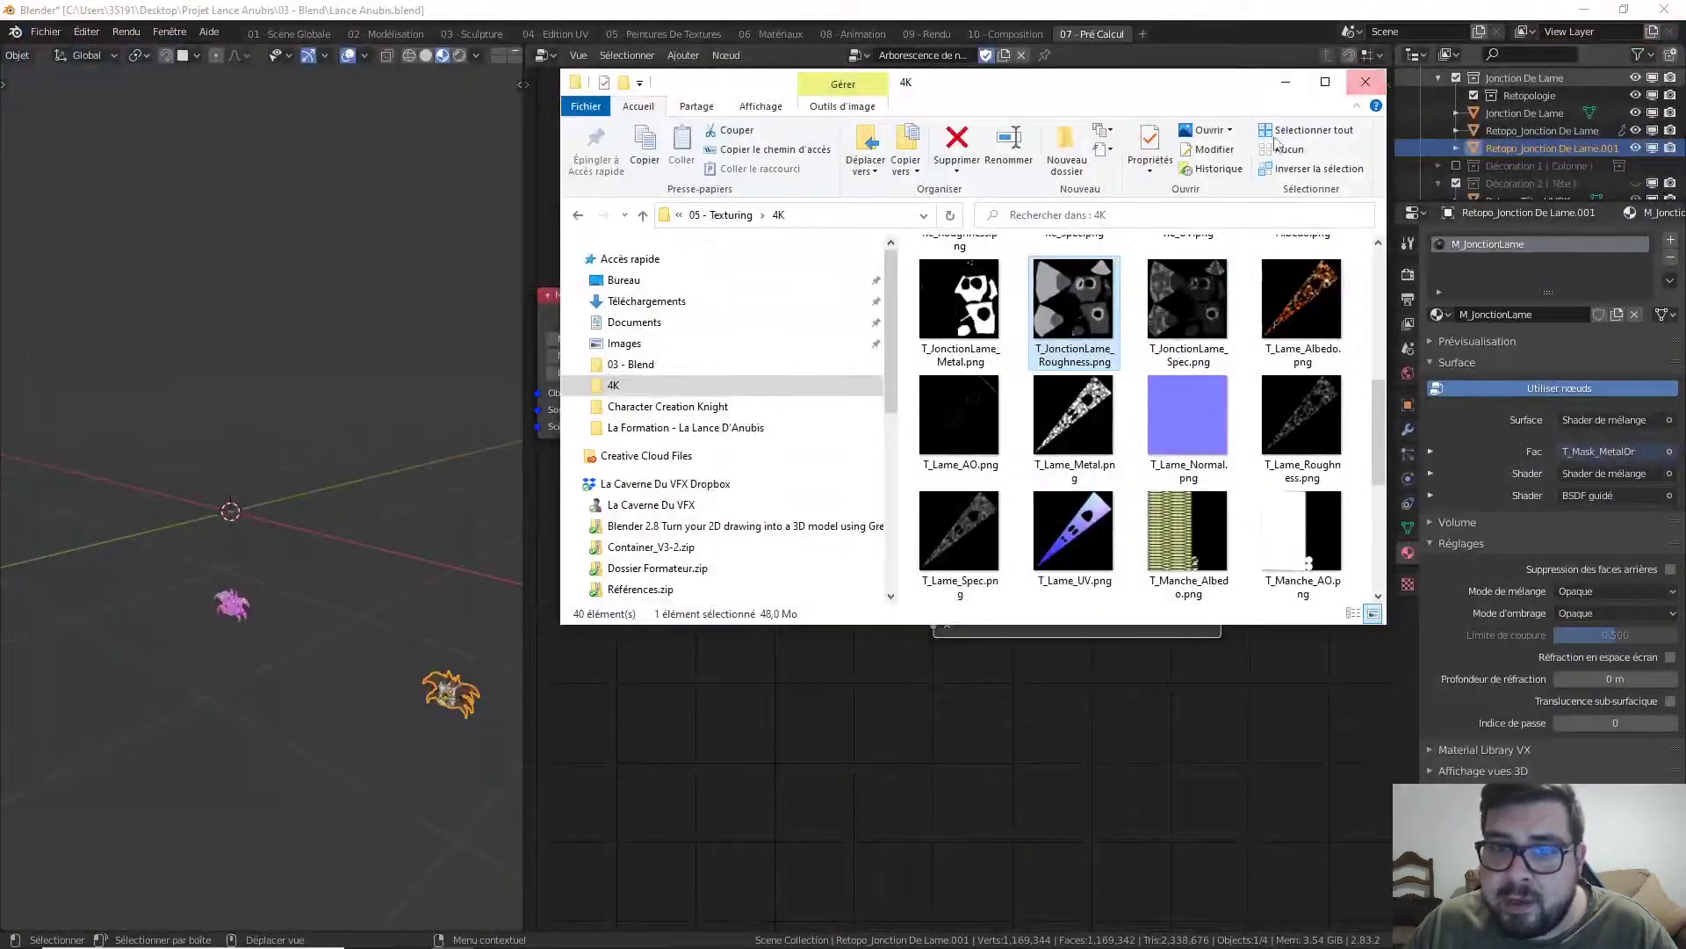
click(1368, 84)
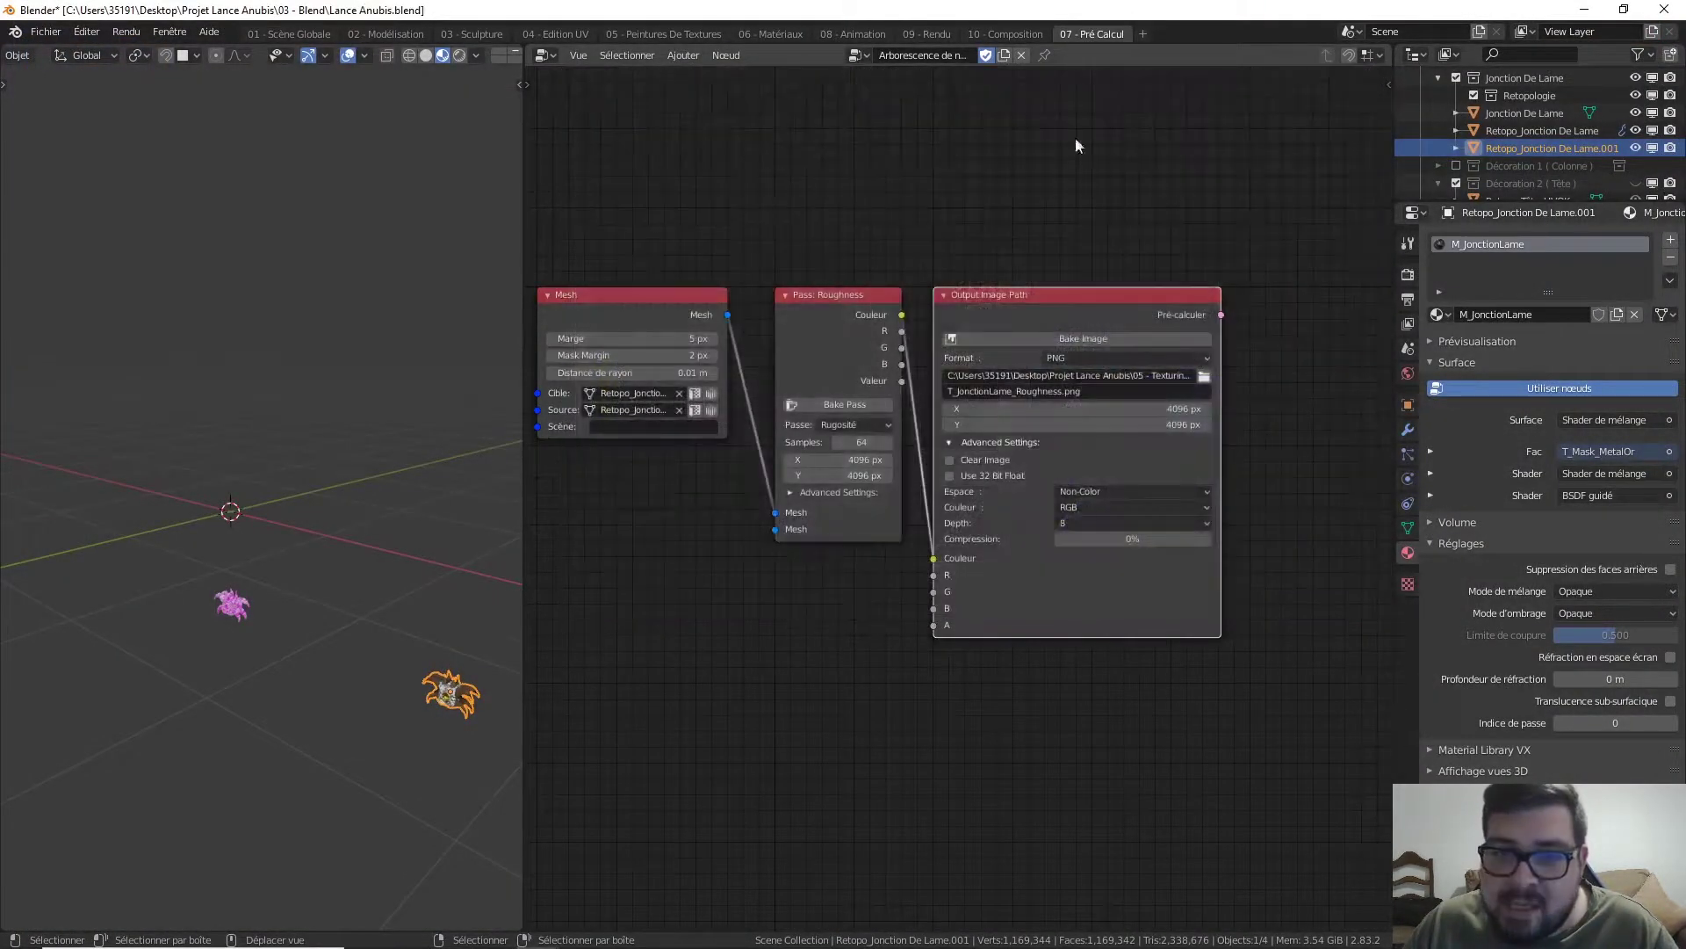
- Change the bake pass to Ambient Occlusion and bake it to an output image named T_JonctionLame_AO.png
click(853, 425)
click(880, 581)
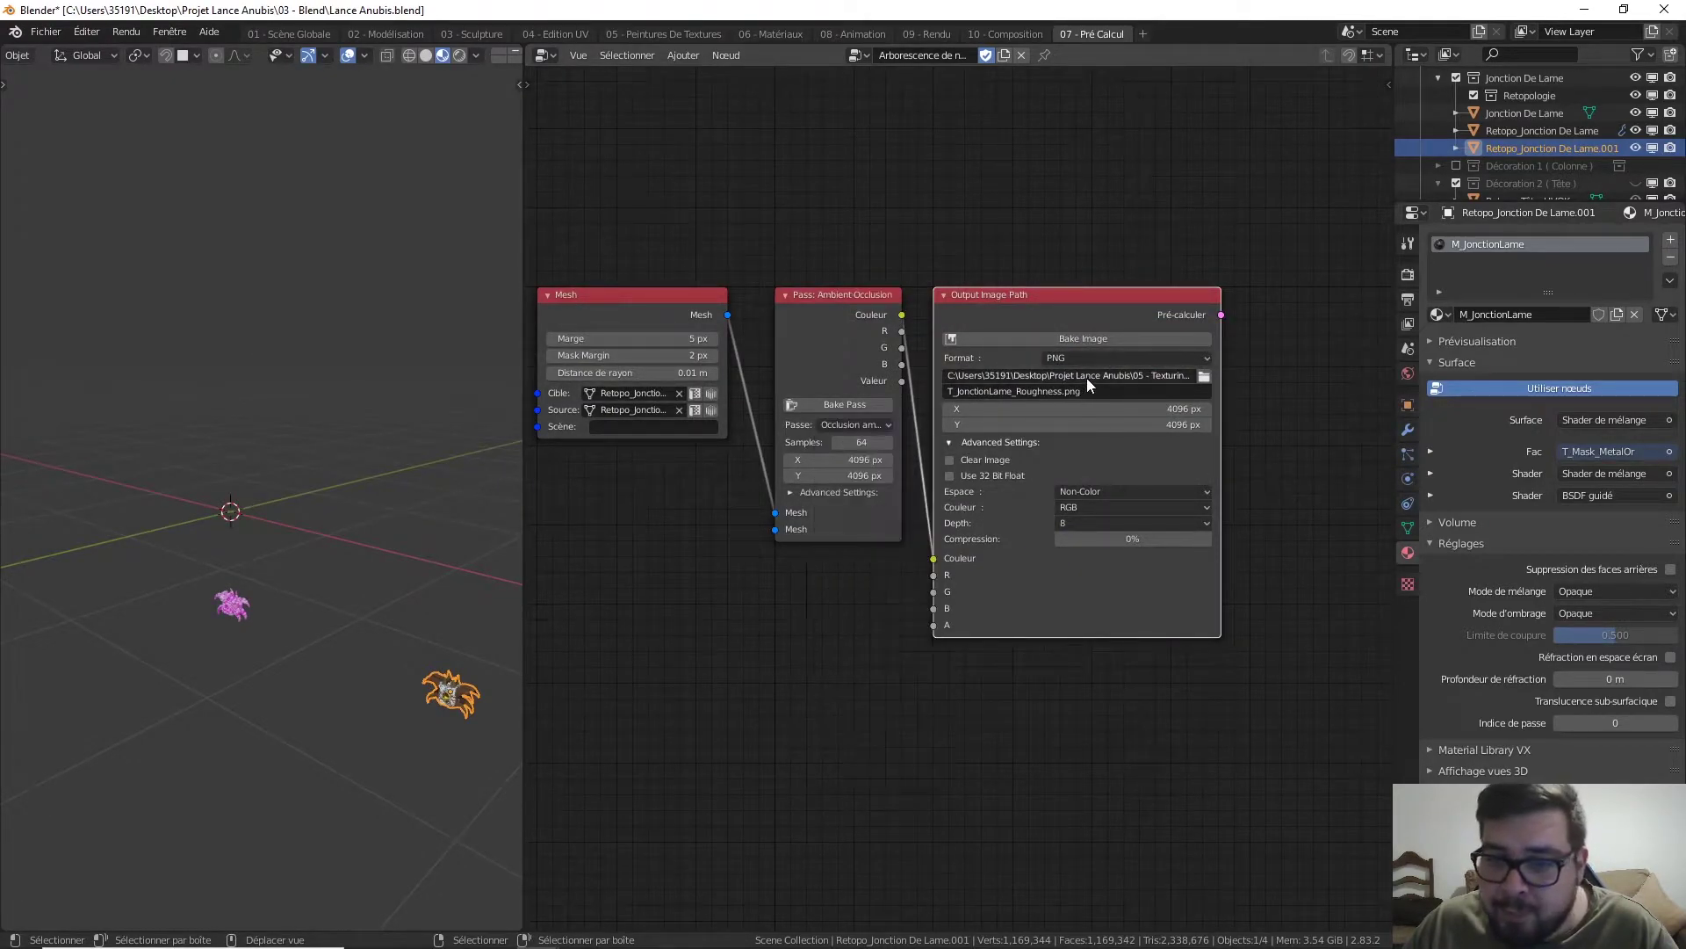
click(1054, 392)
click(1044, 391)
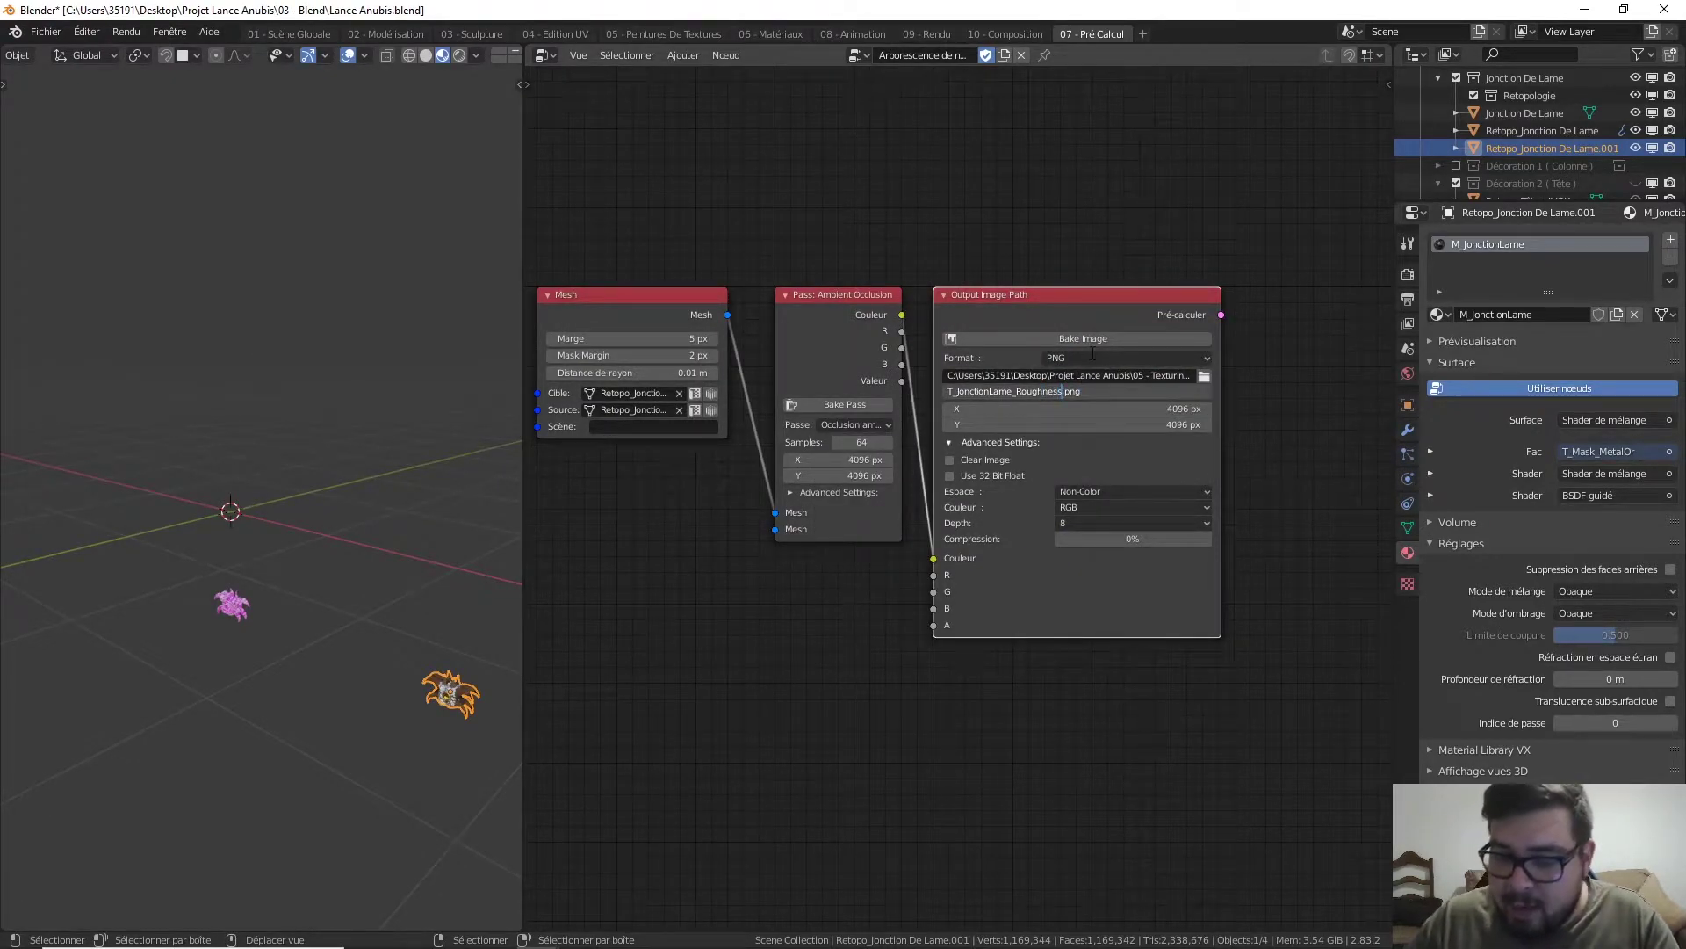
key(BackSpace)
key(BackSpace)
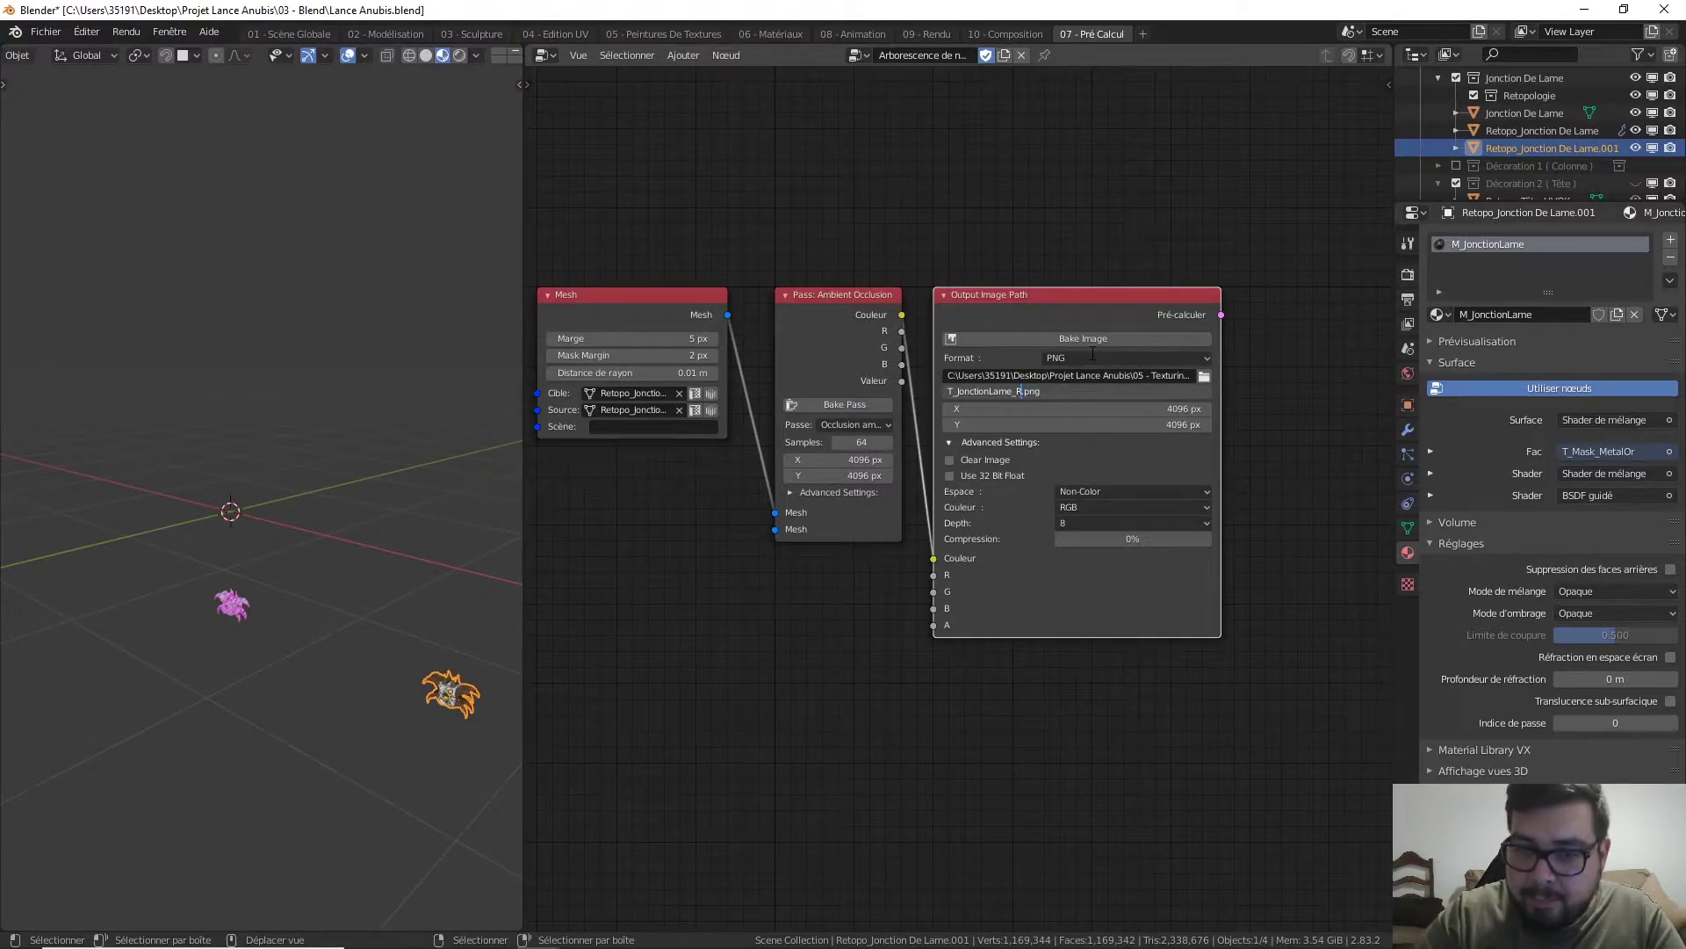
key(BackSpace)
text(AO)
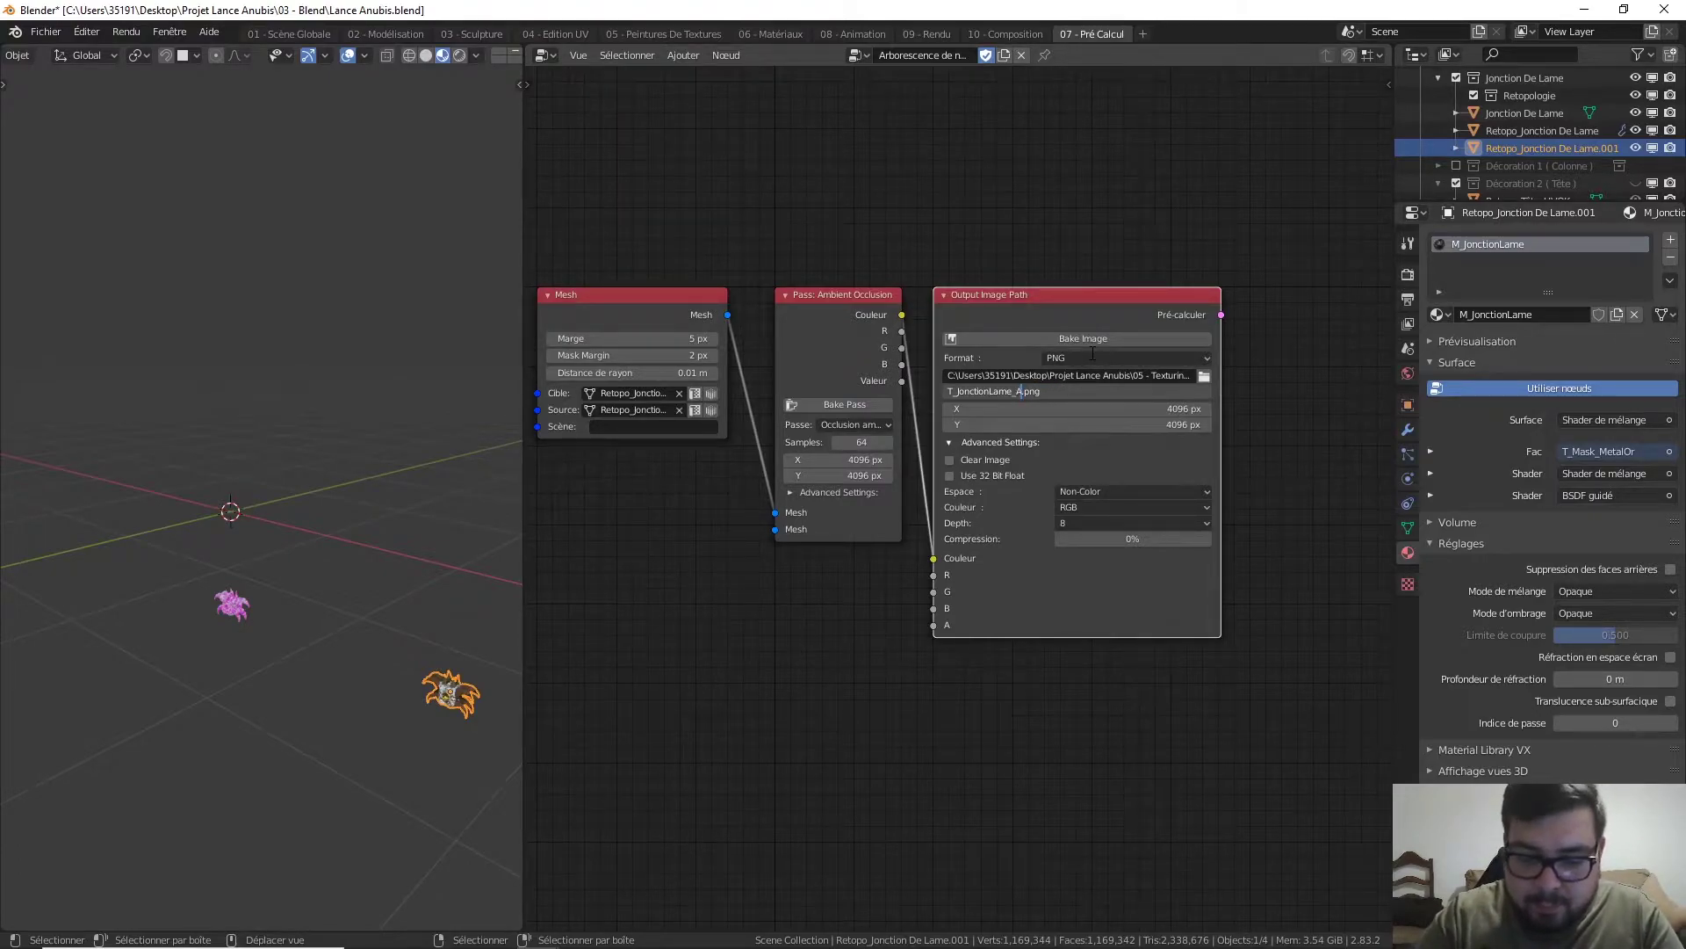
click(1104, 343)
click(1104, 342)
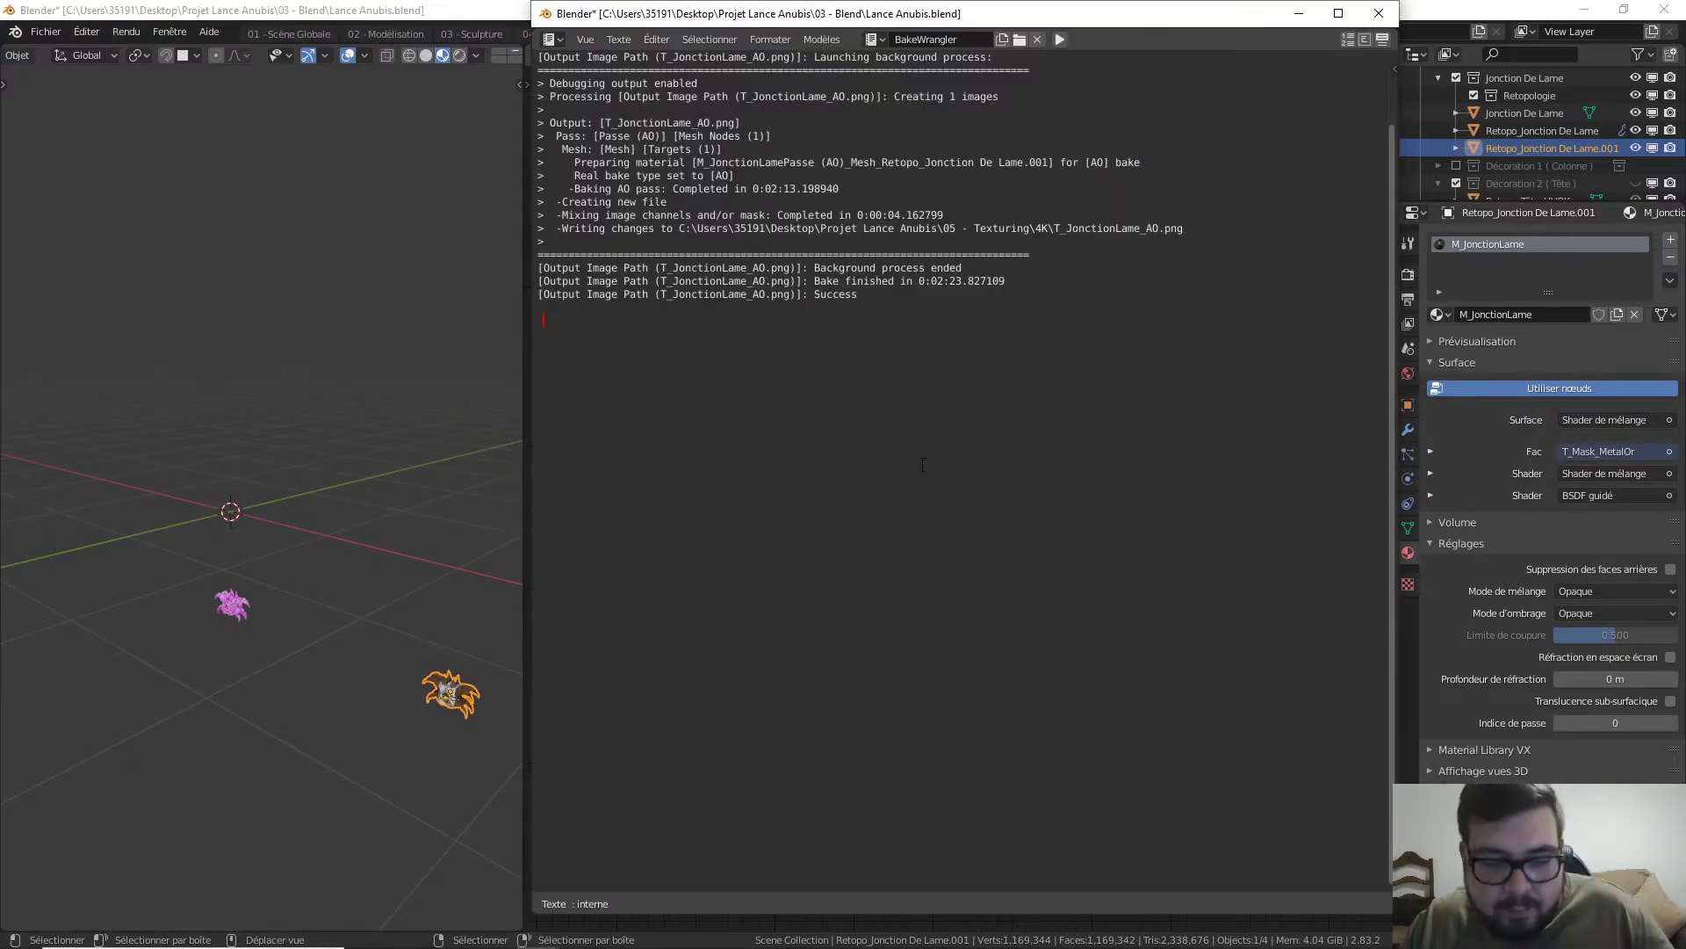
- Open T_JonctionLame_AO.png from the 4K folder, examine the occlusion shading, and close the image, folder and bake log
key(super)
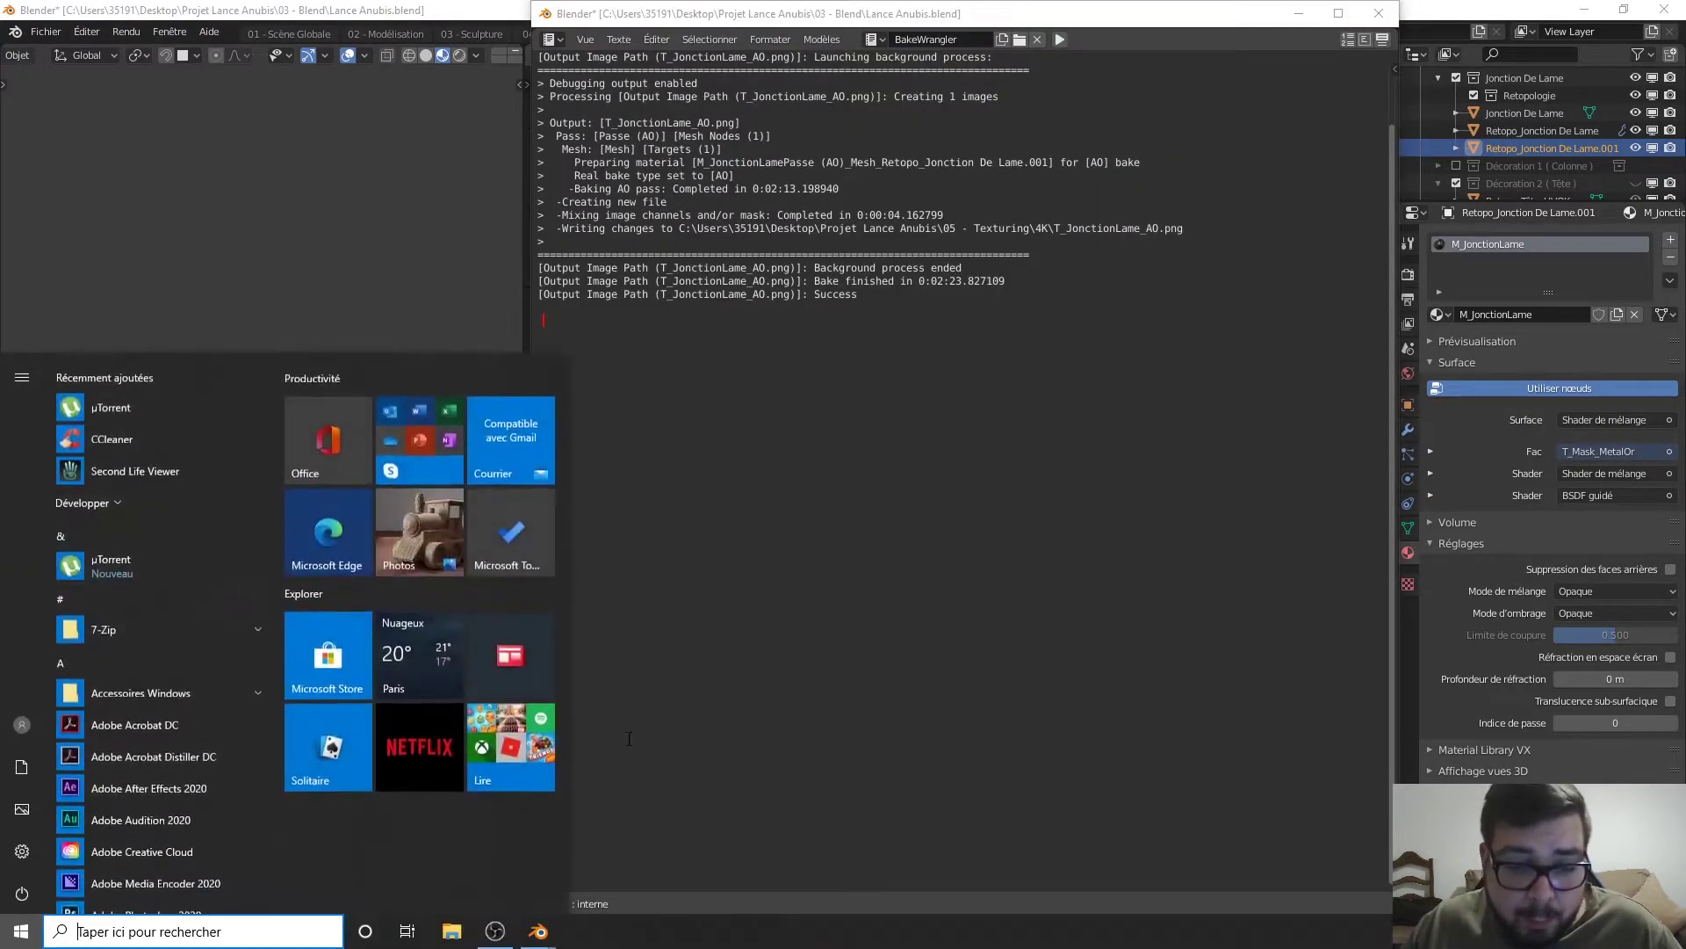
click(455, 935)
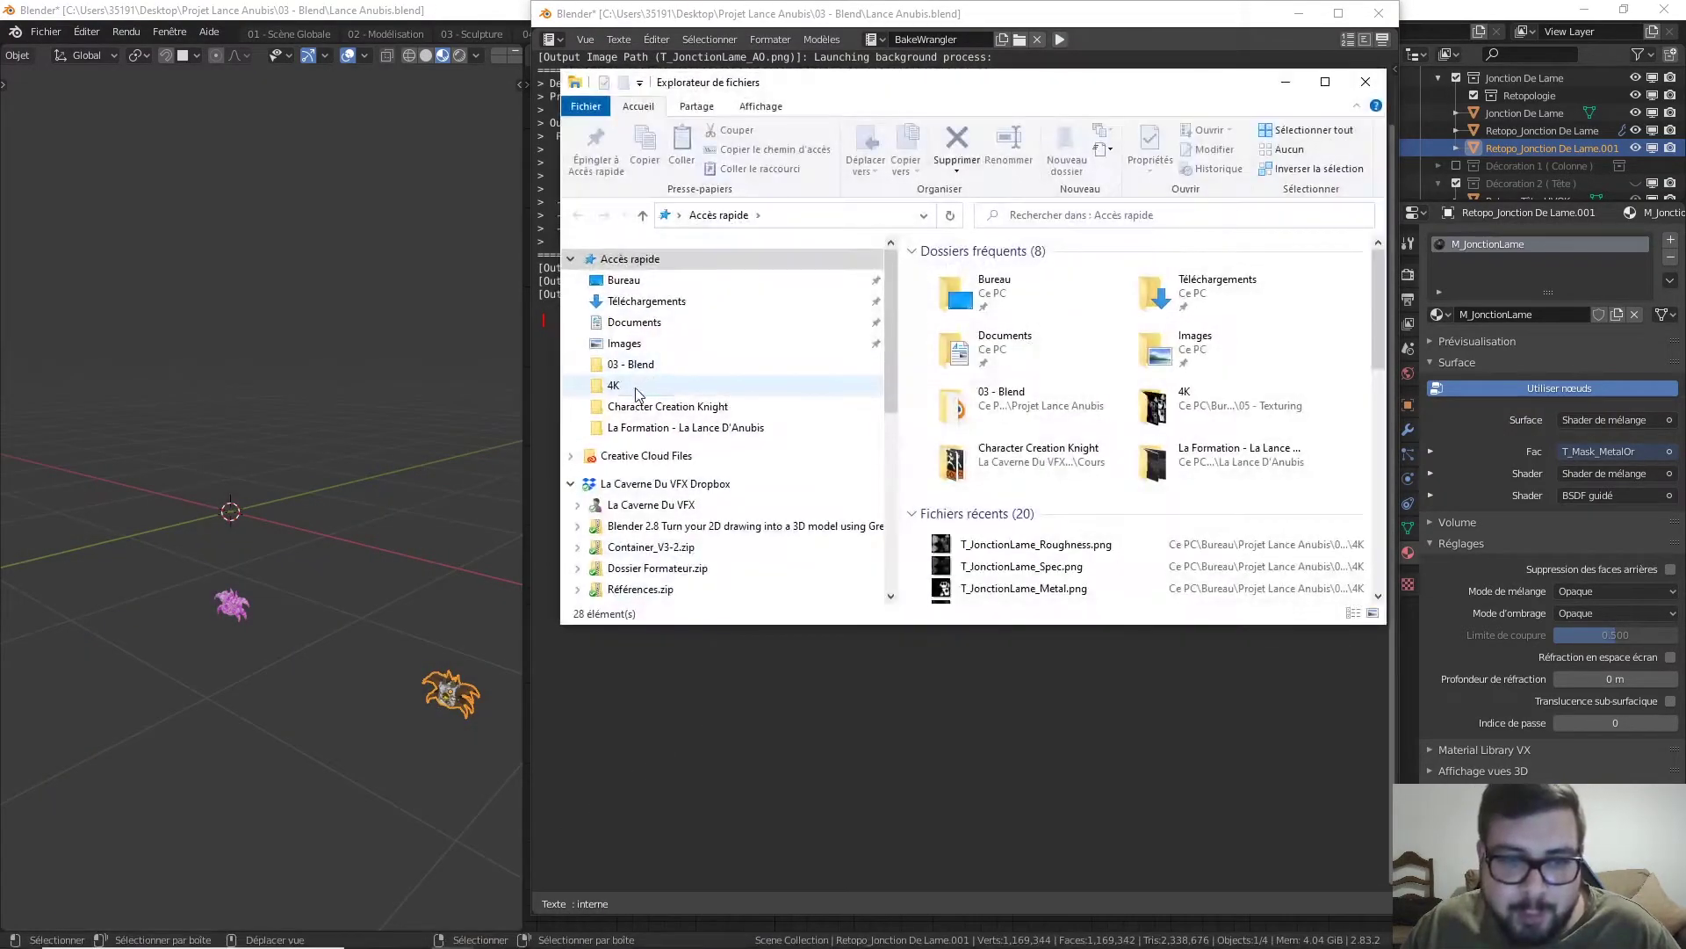
click(613, 385)
scroll(1133, 450, down, 5)
scroll(1133, 450, down, 2)
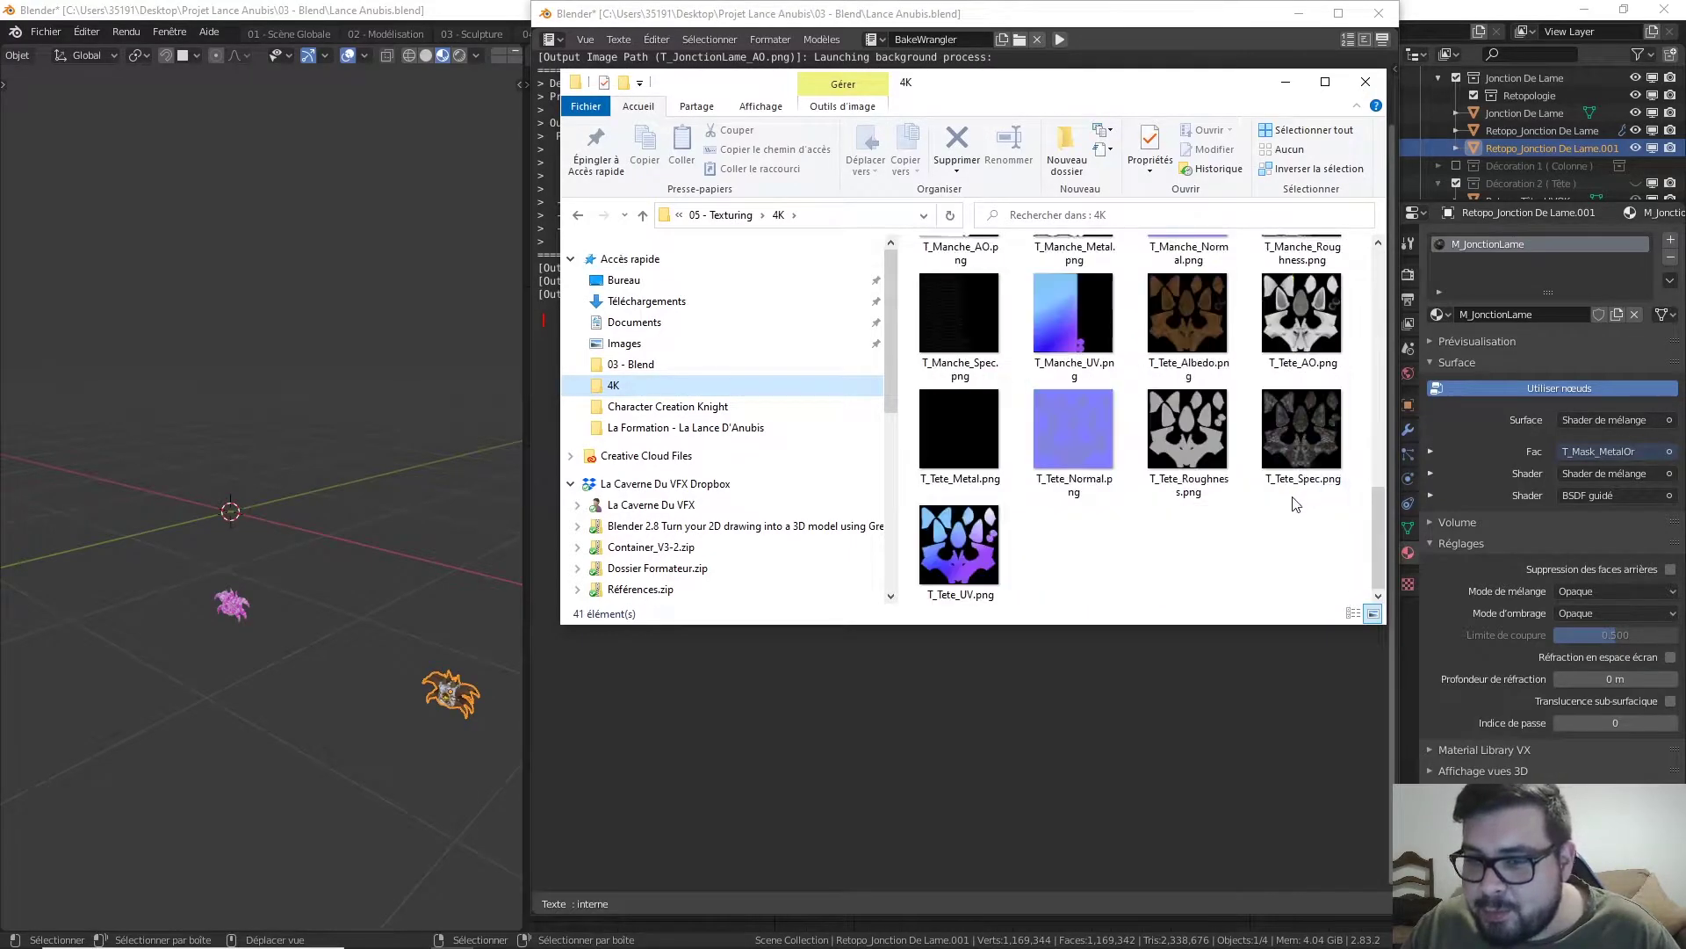
scroll(1288, 501, up, 5)
double_click(959, 523)
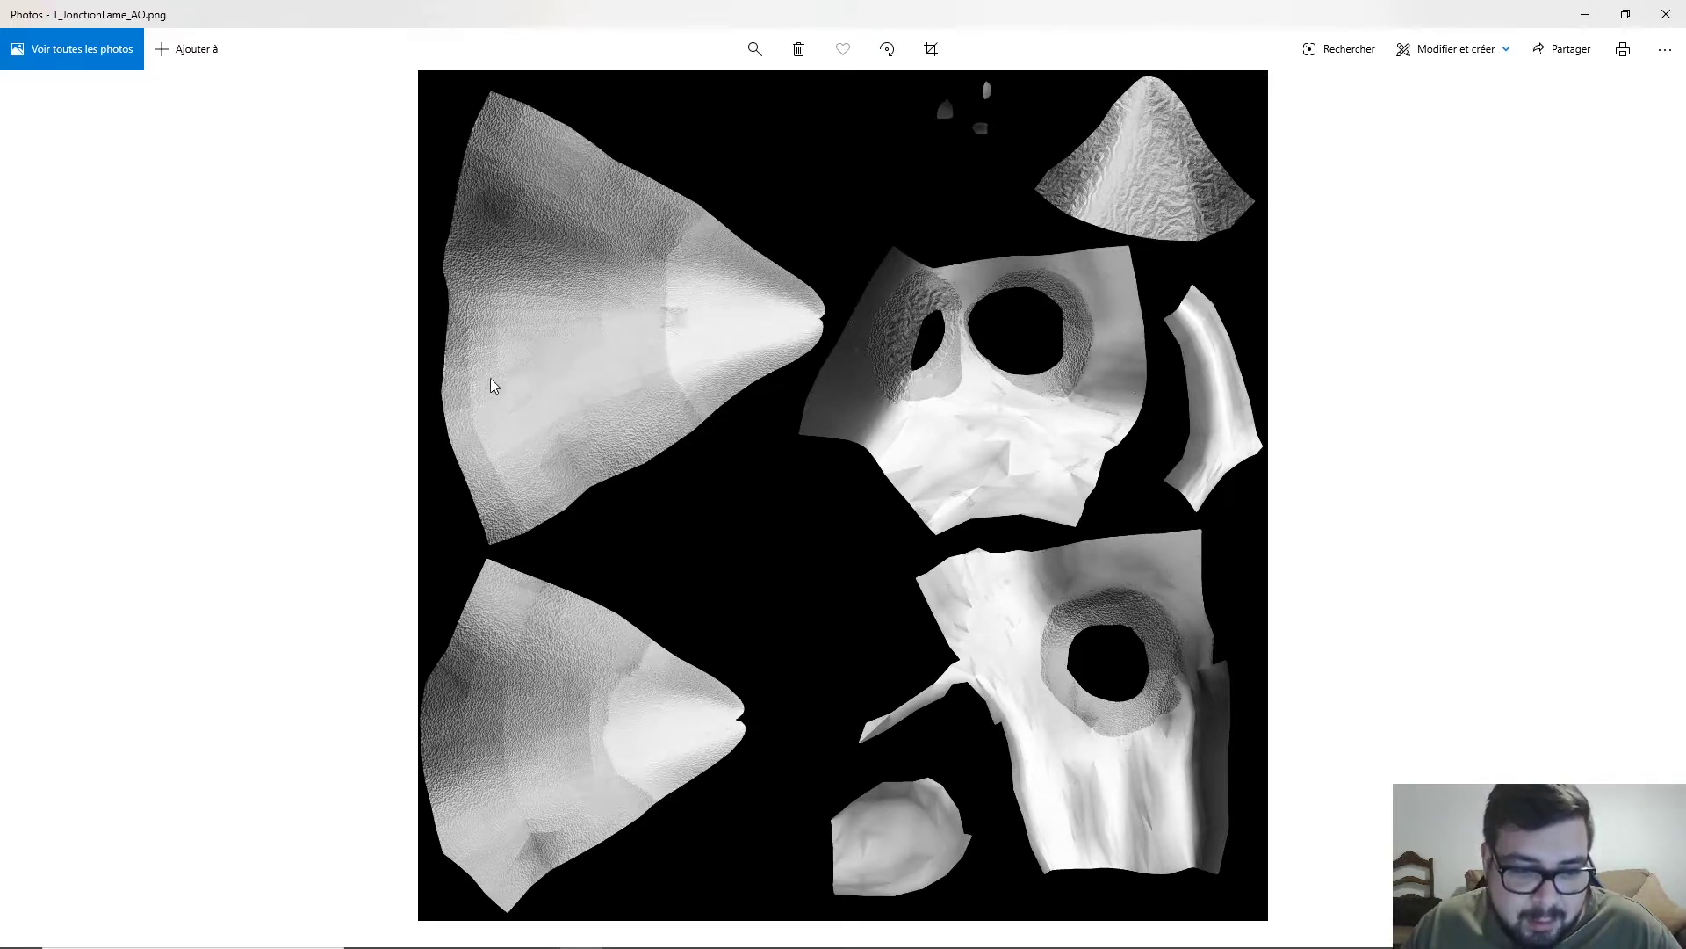
click(1665, 14)
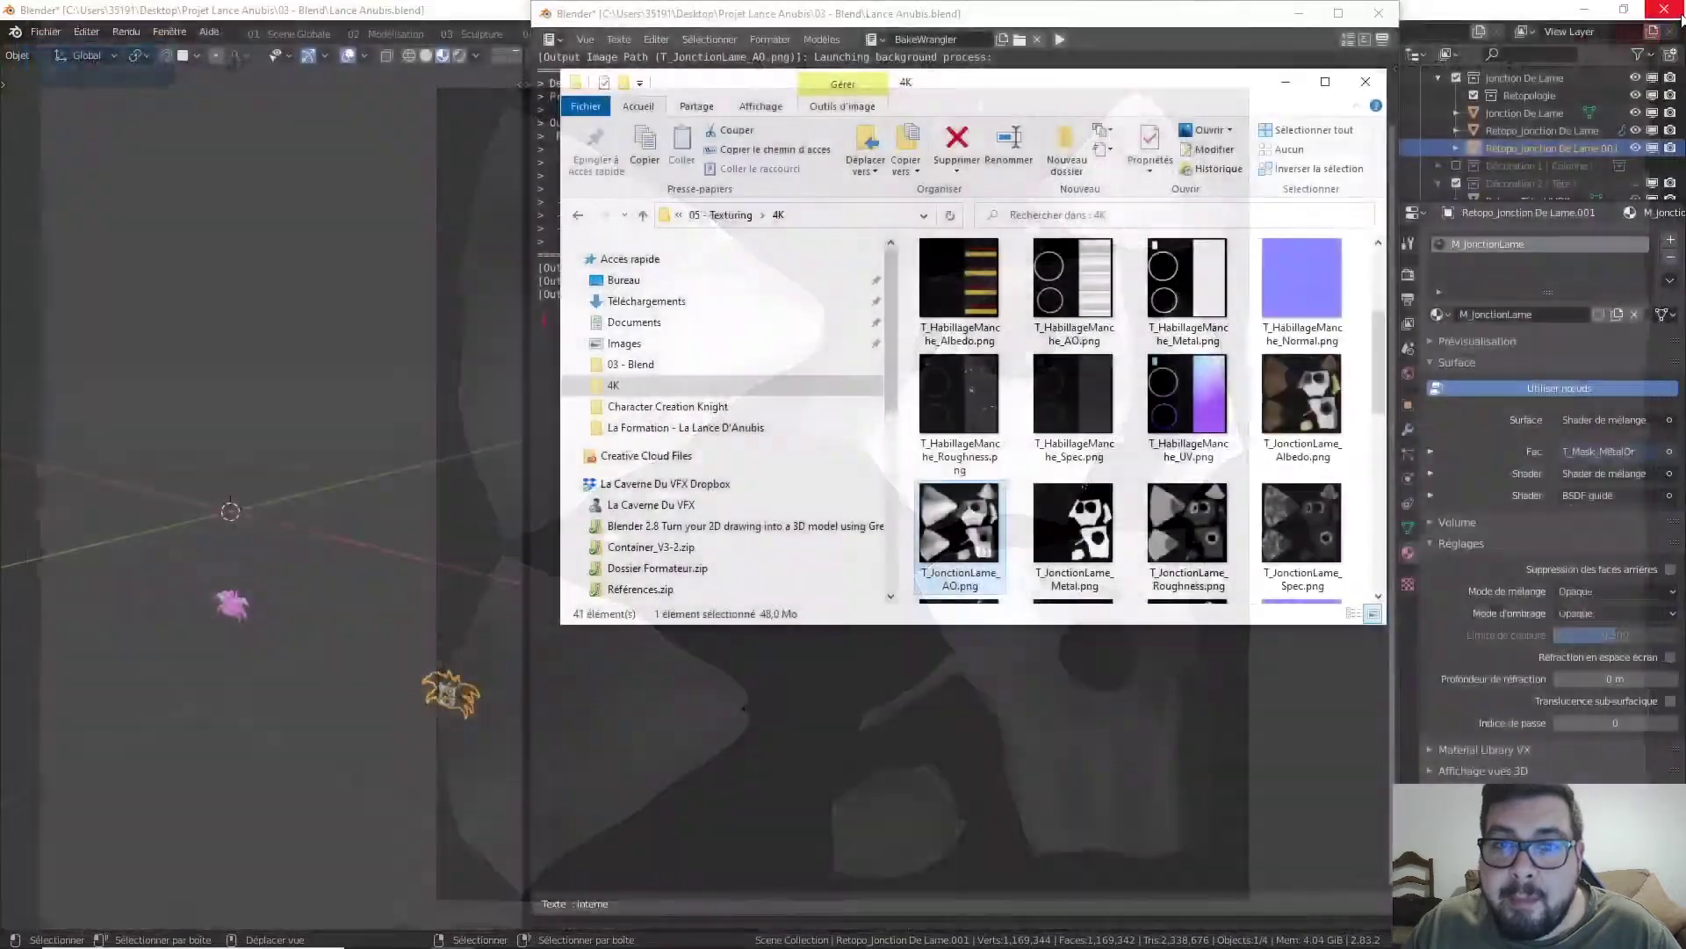
click(1365, 83)
click(1378, 25)
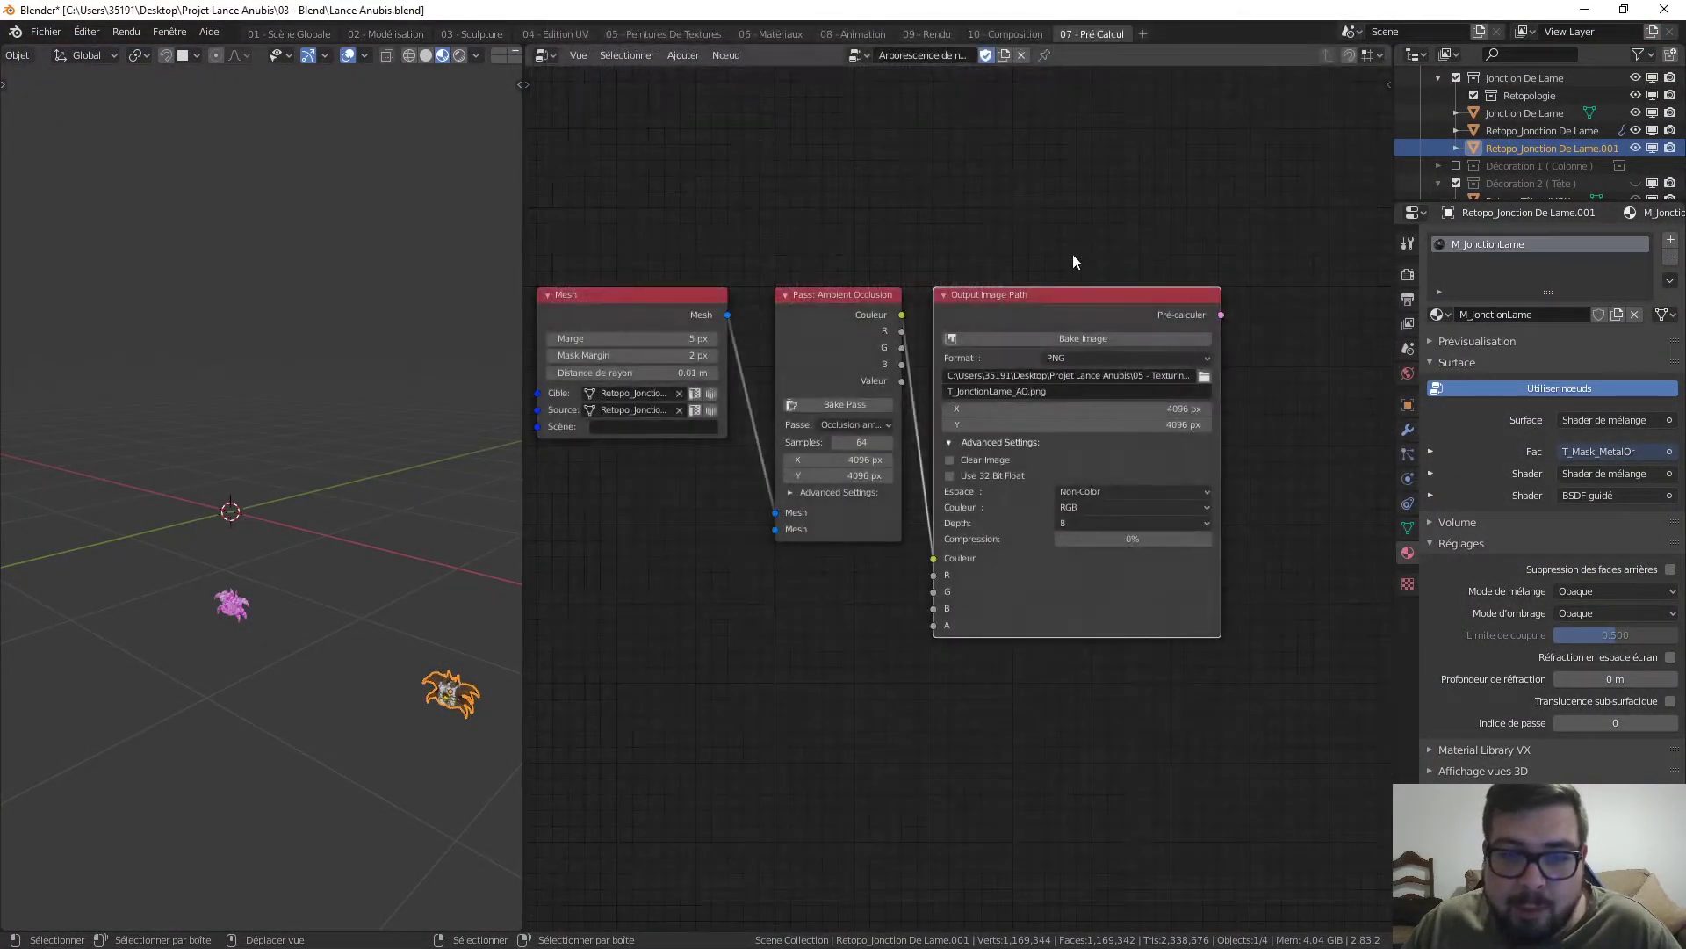
- Change the bake pass to UV and rename the output image T_JonctionLame_UV.png
click(870, 425)
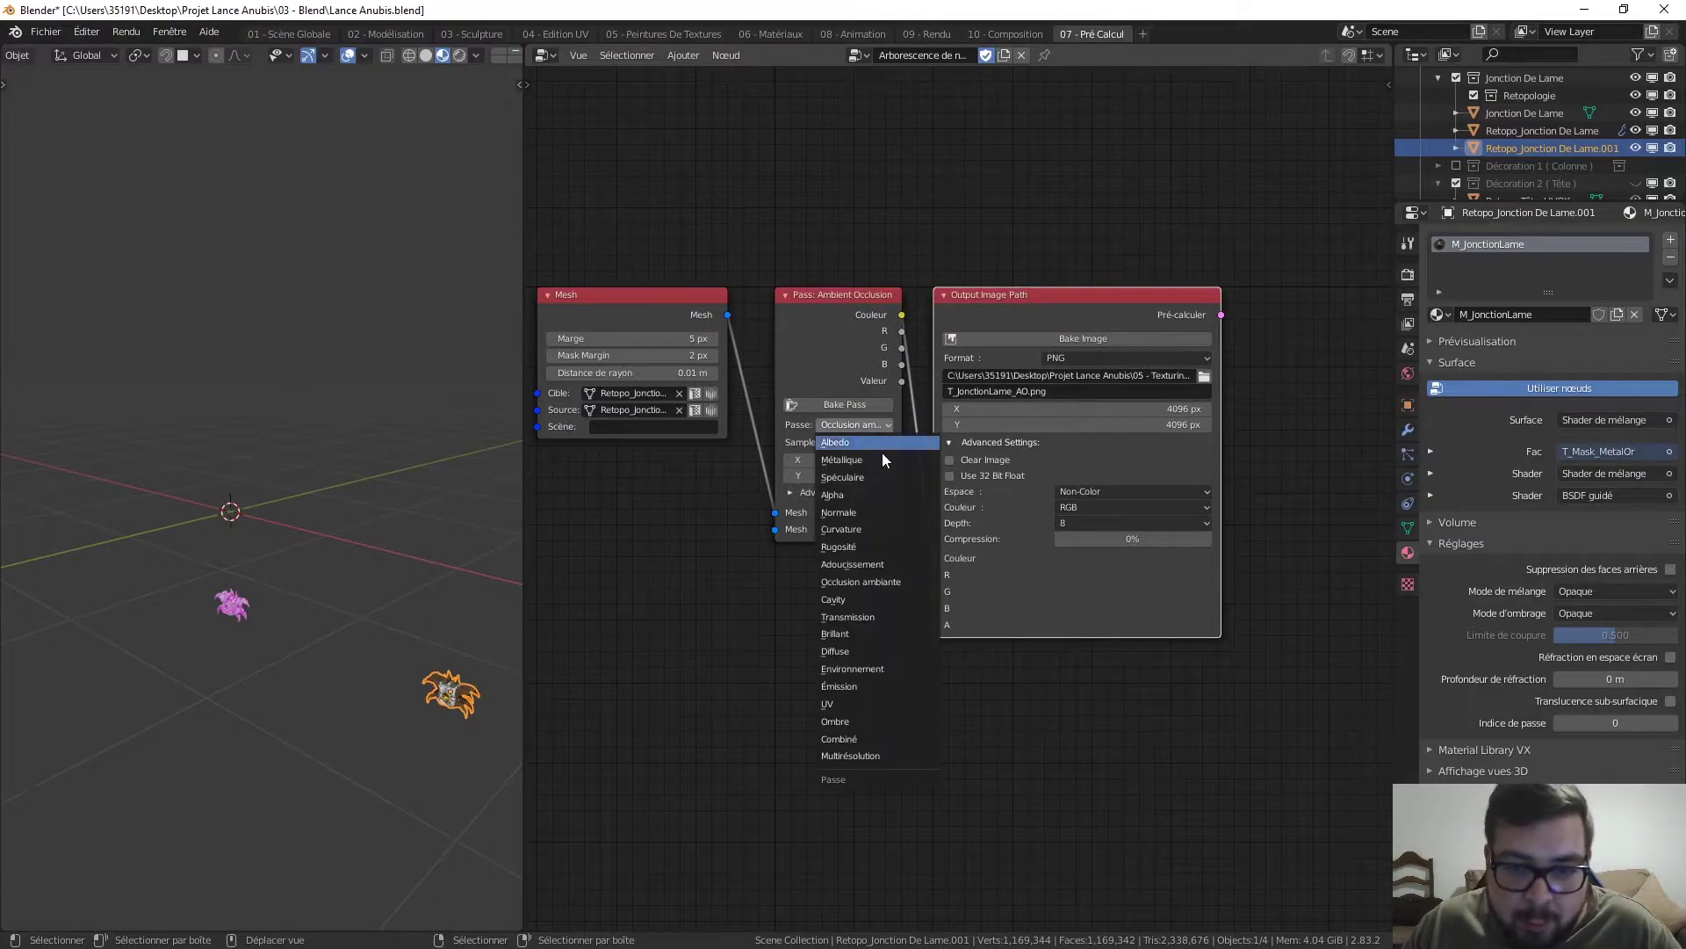
click(845, 704)
click(1035, 391)
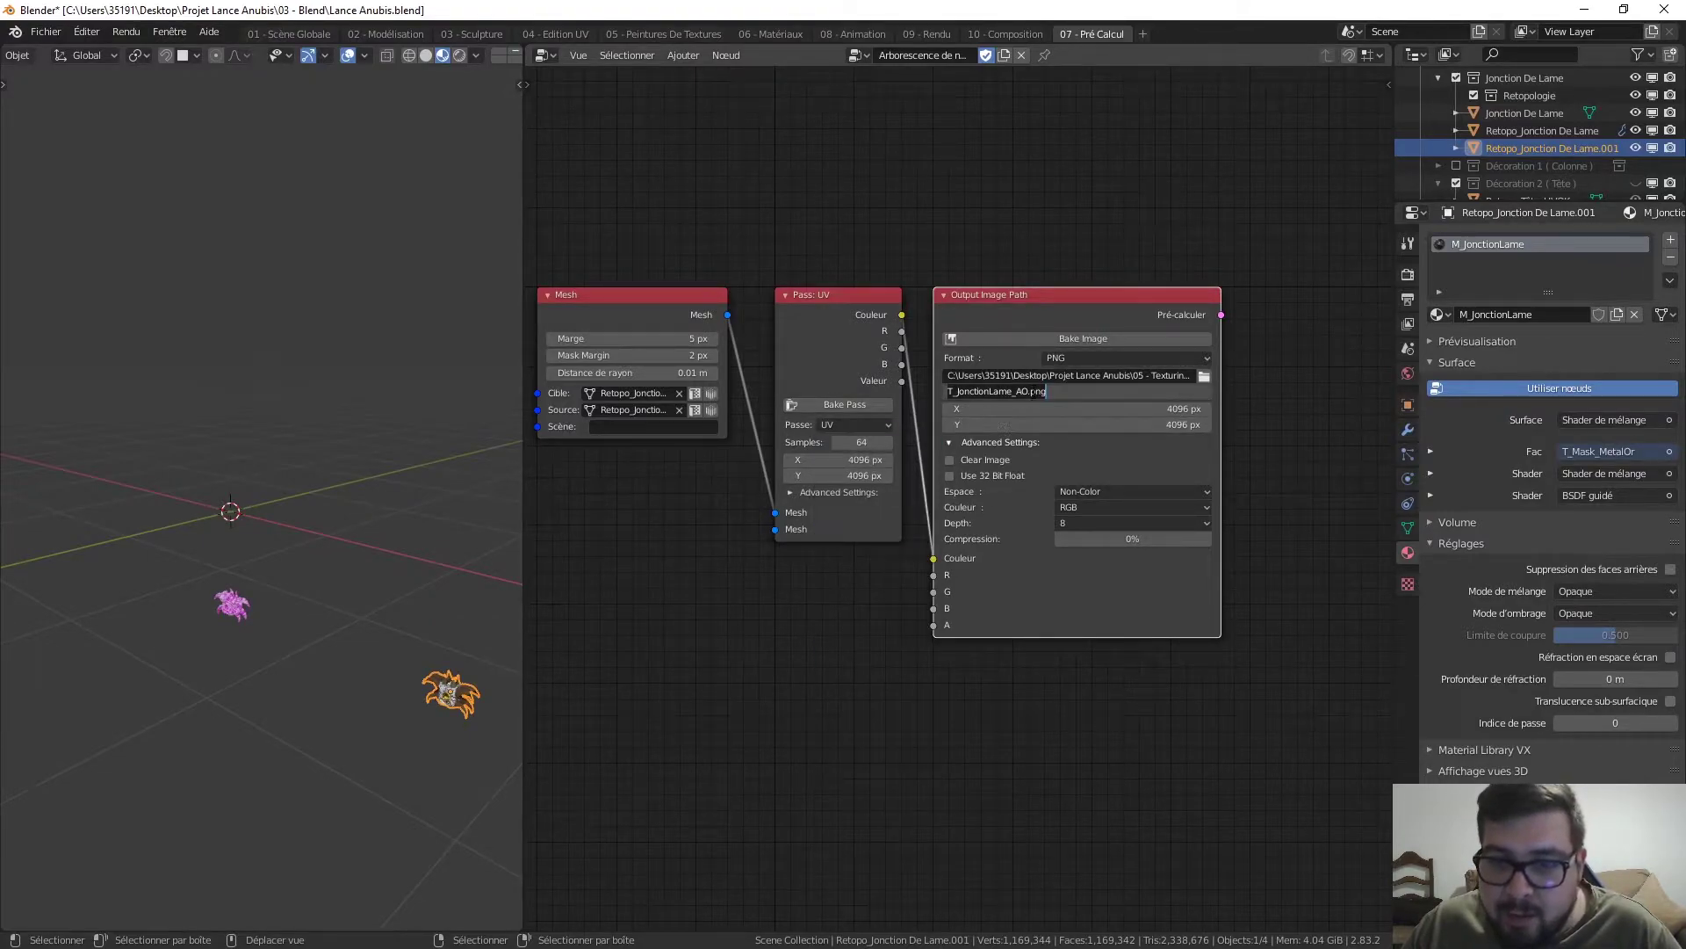
click(1028, 392)
key(BackSpace)
key(BackSpace)
text(UV)
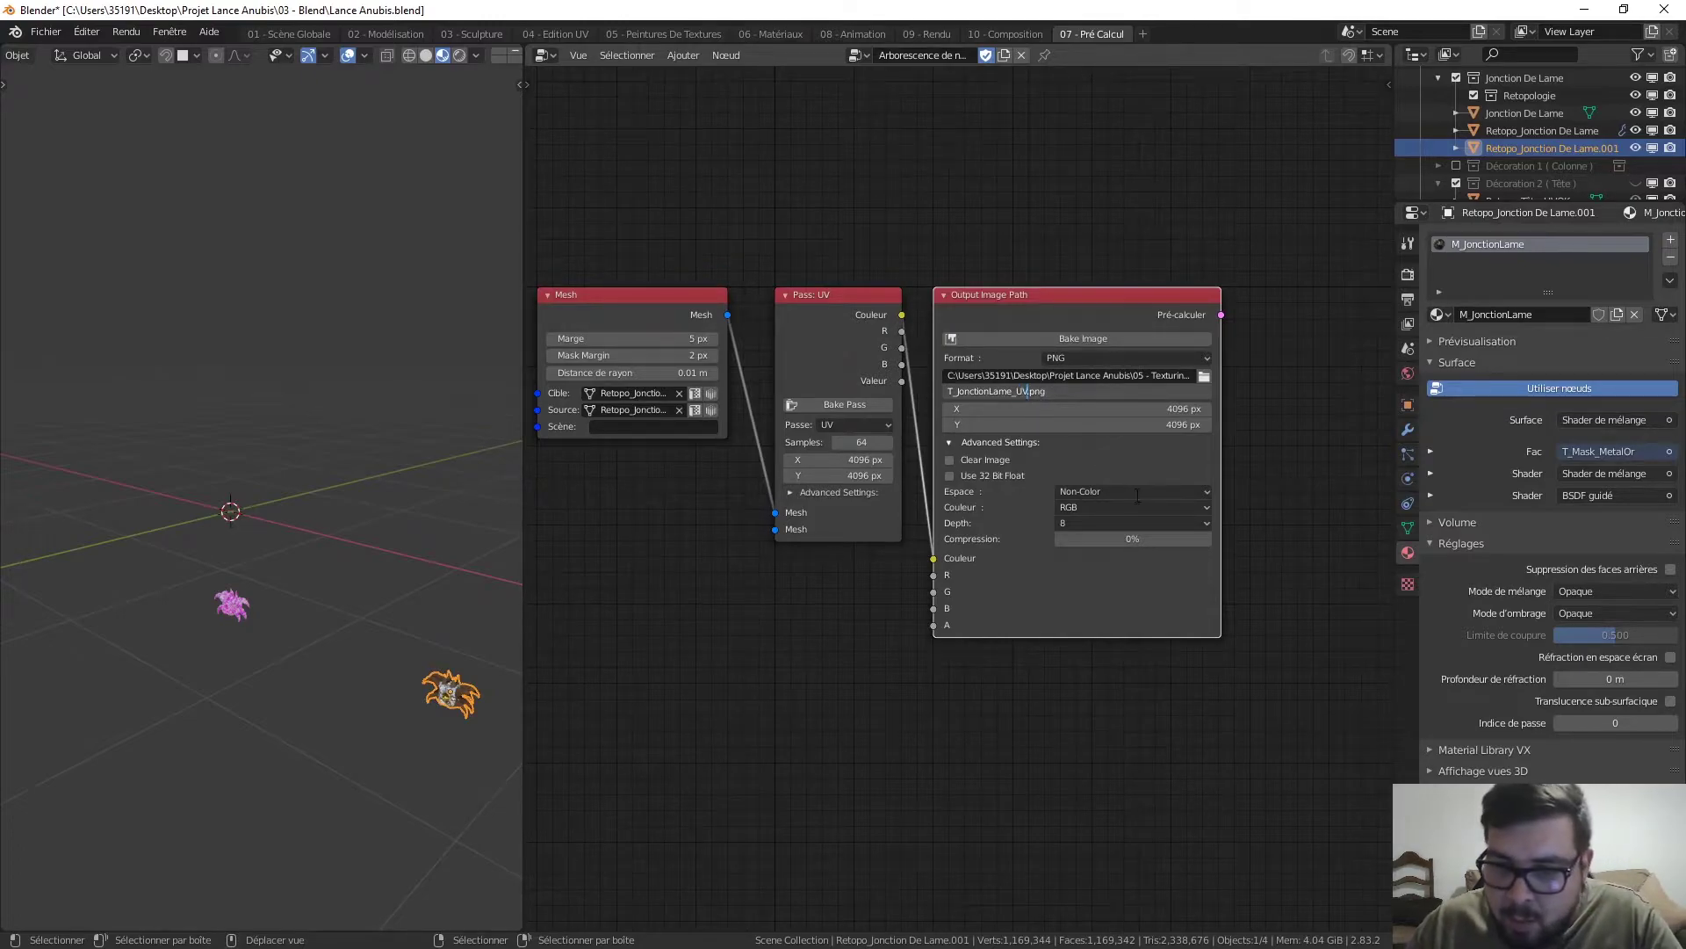
key(Return)
- Set the output image's colour space to XYZ and bake the UV image
click(1129, 491)
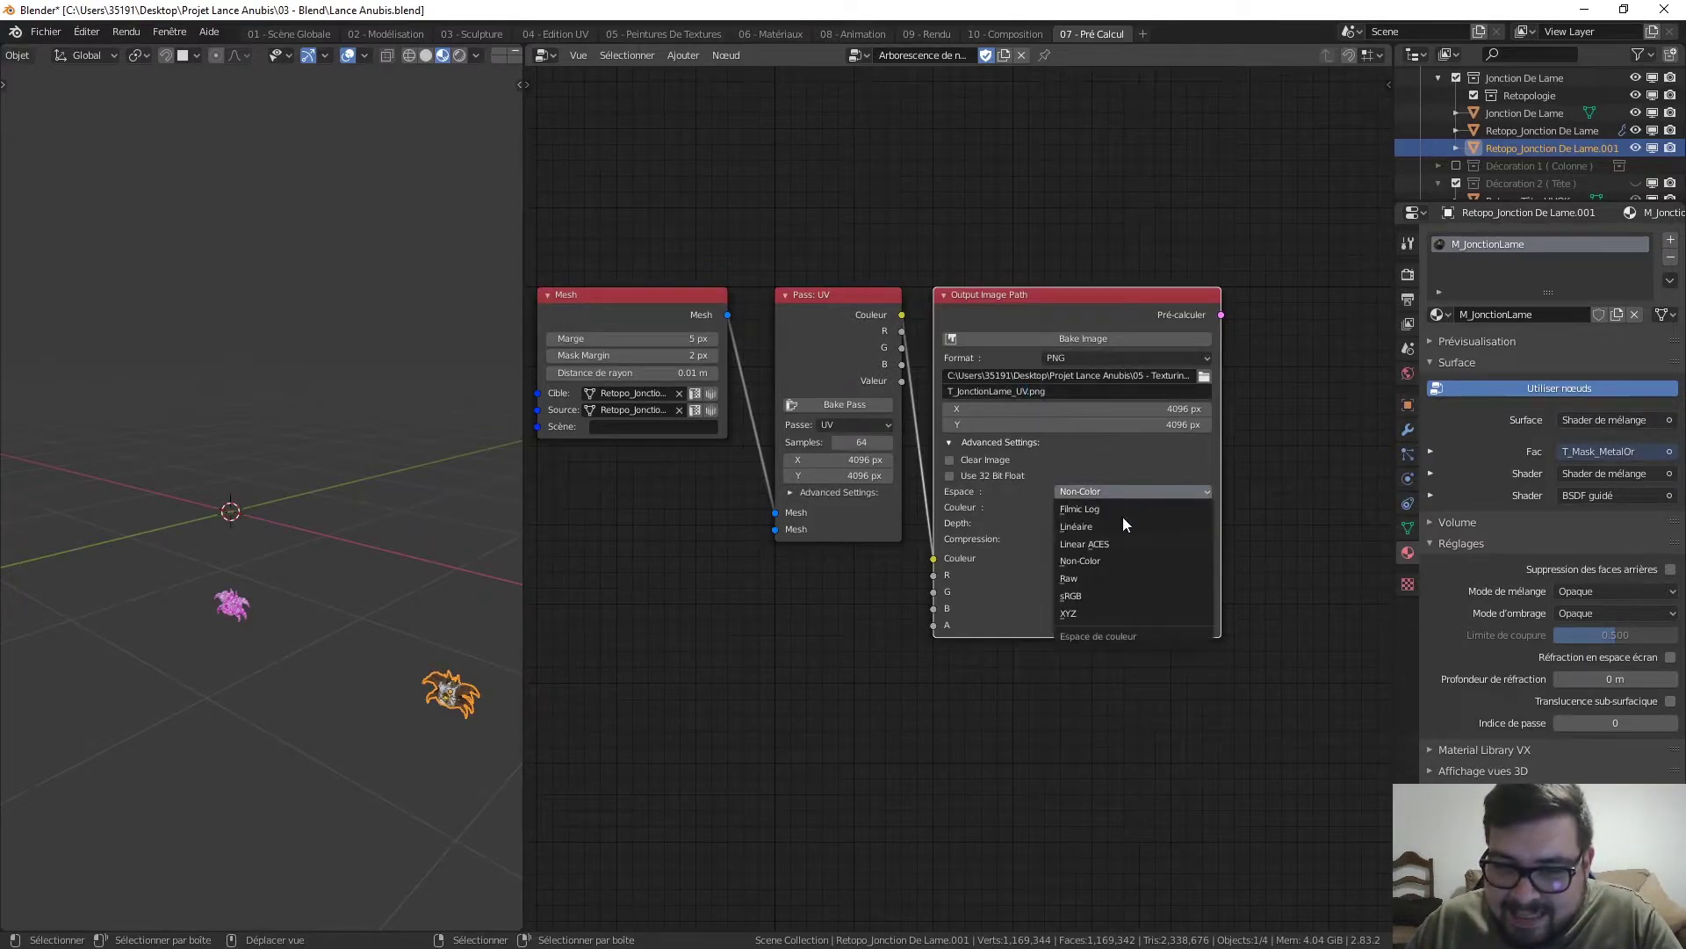
click(1082, 613)
click(1099, 338)
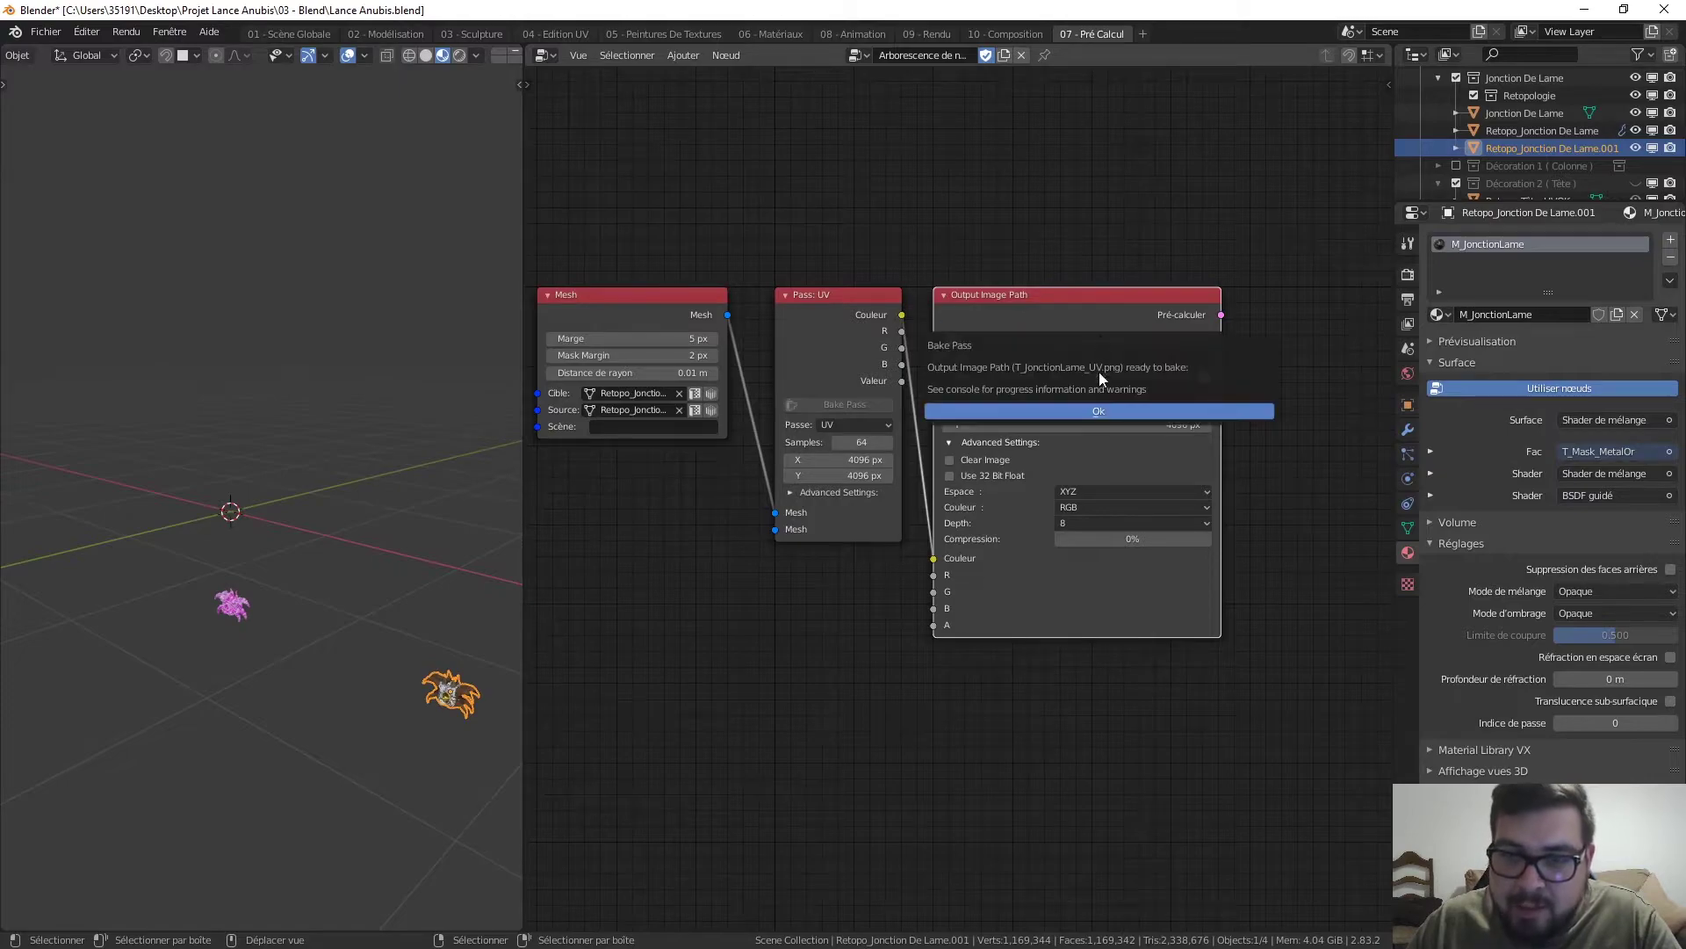
click(1098, 410)
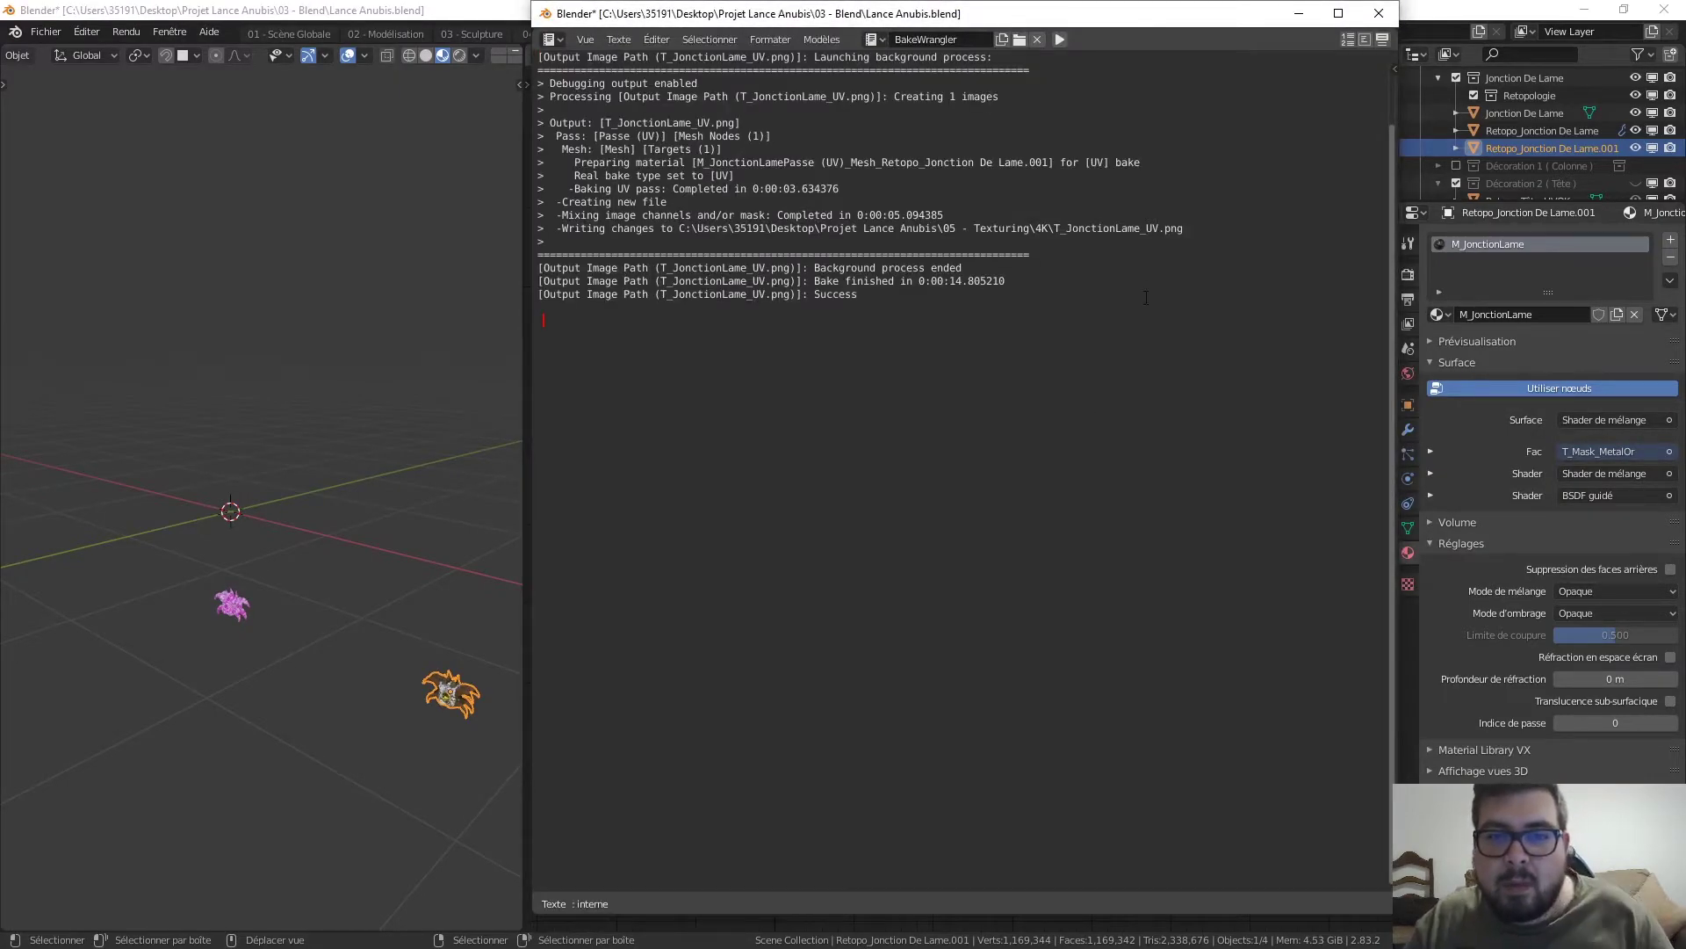
- Open T_JonctionLame_UV.png from the 4K folder, examine the UV colour gradients, and dismiss the image, folder and bake log
key(super)
click(451, 930)
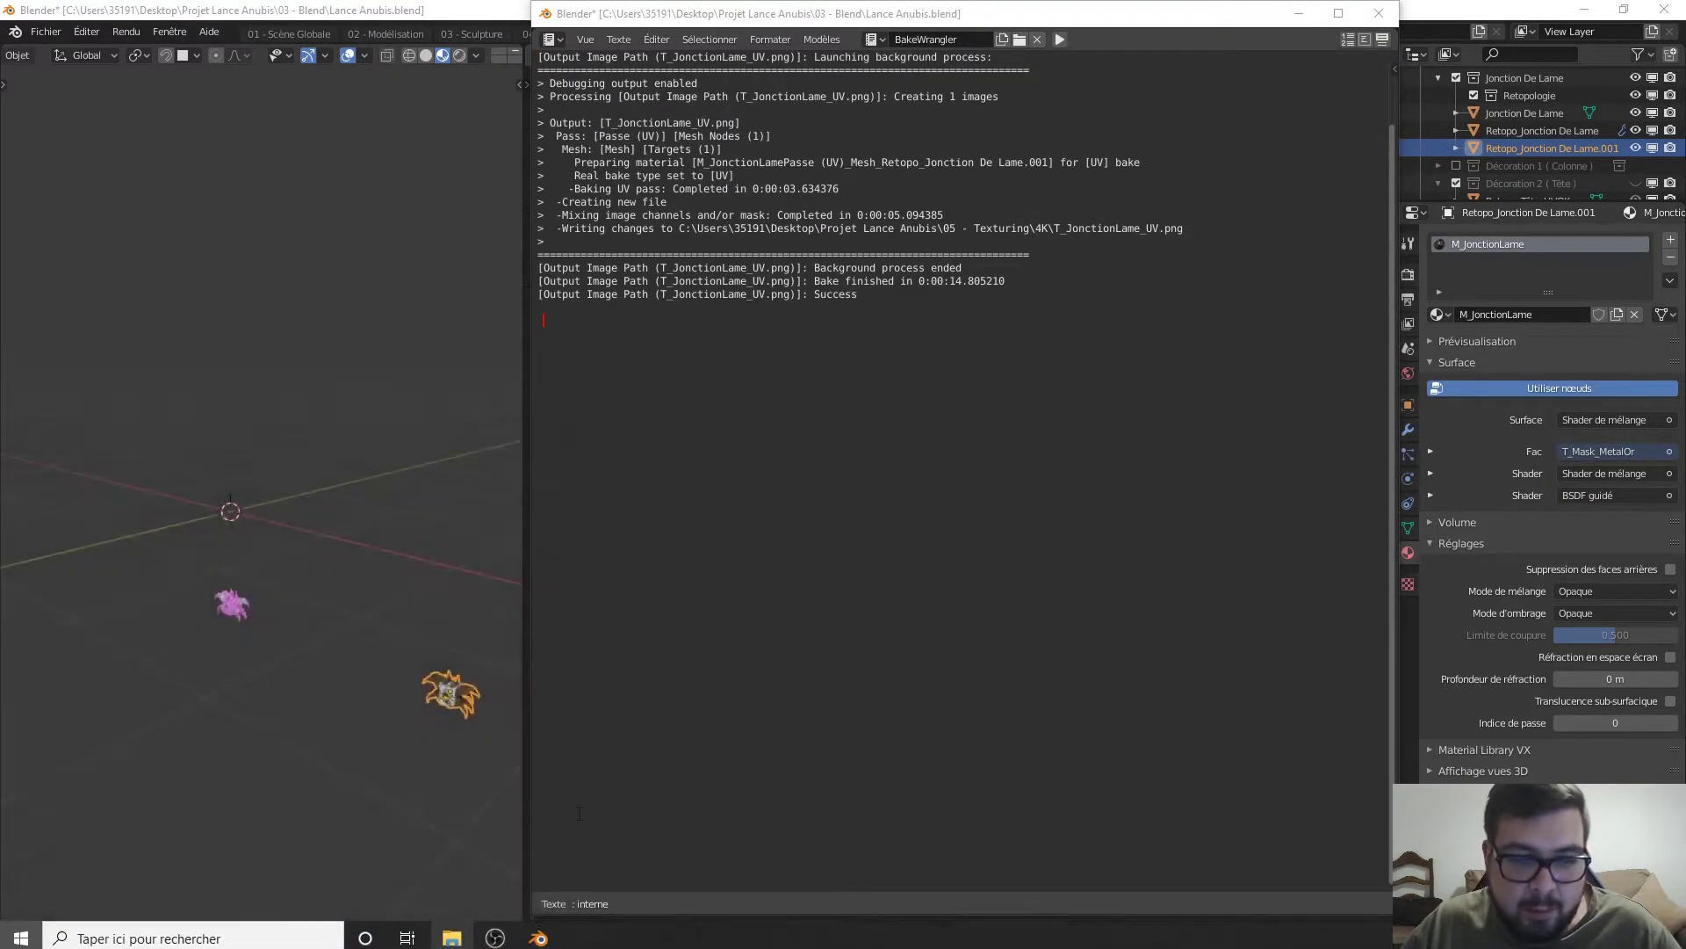
click(615, 386)
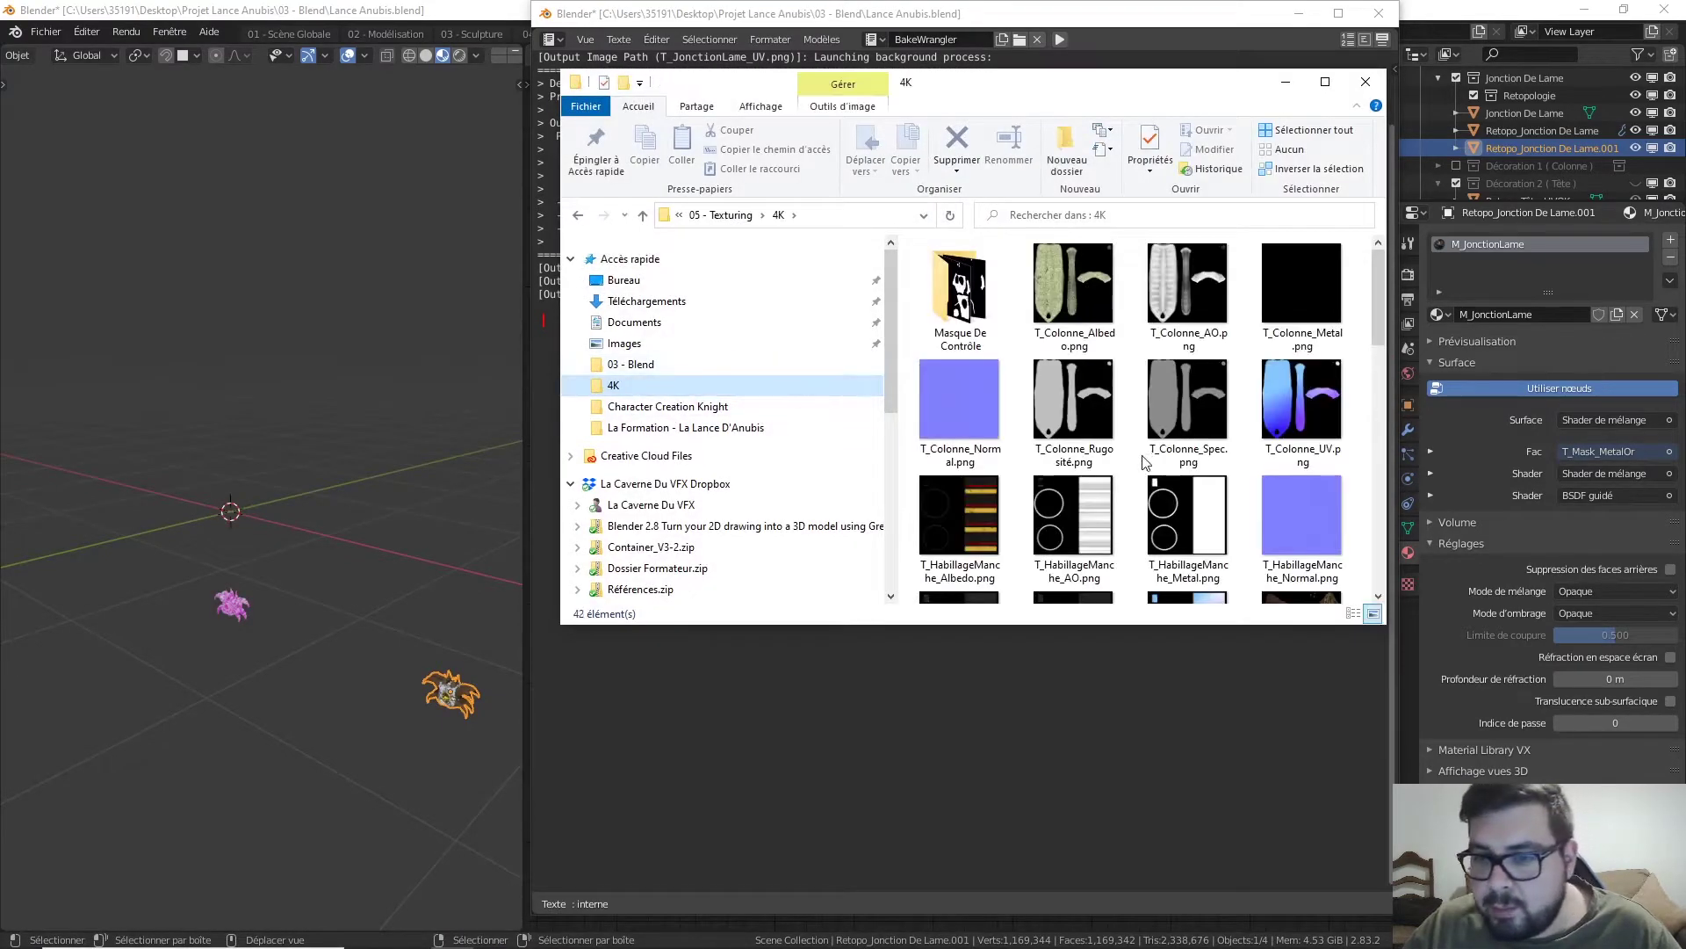
scroll(1227, 459, down, 5)
scroll(1228, 458, up, 2)
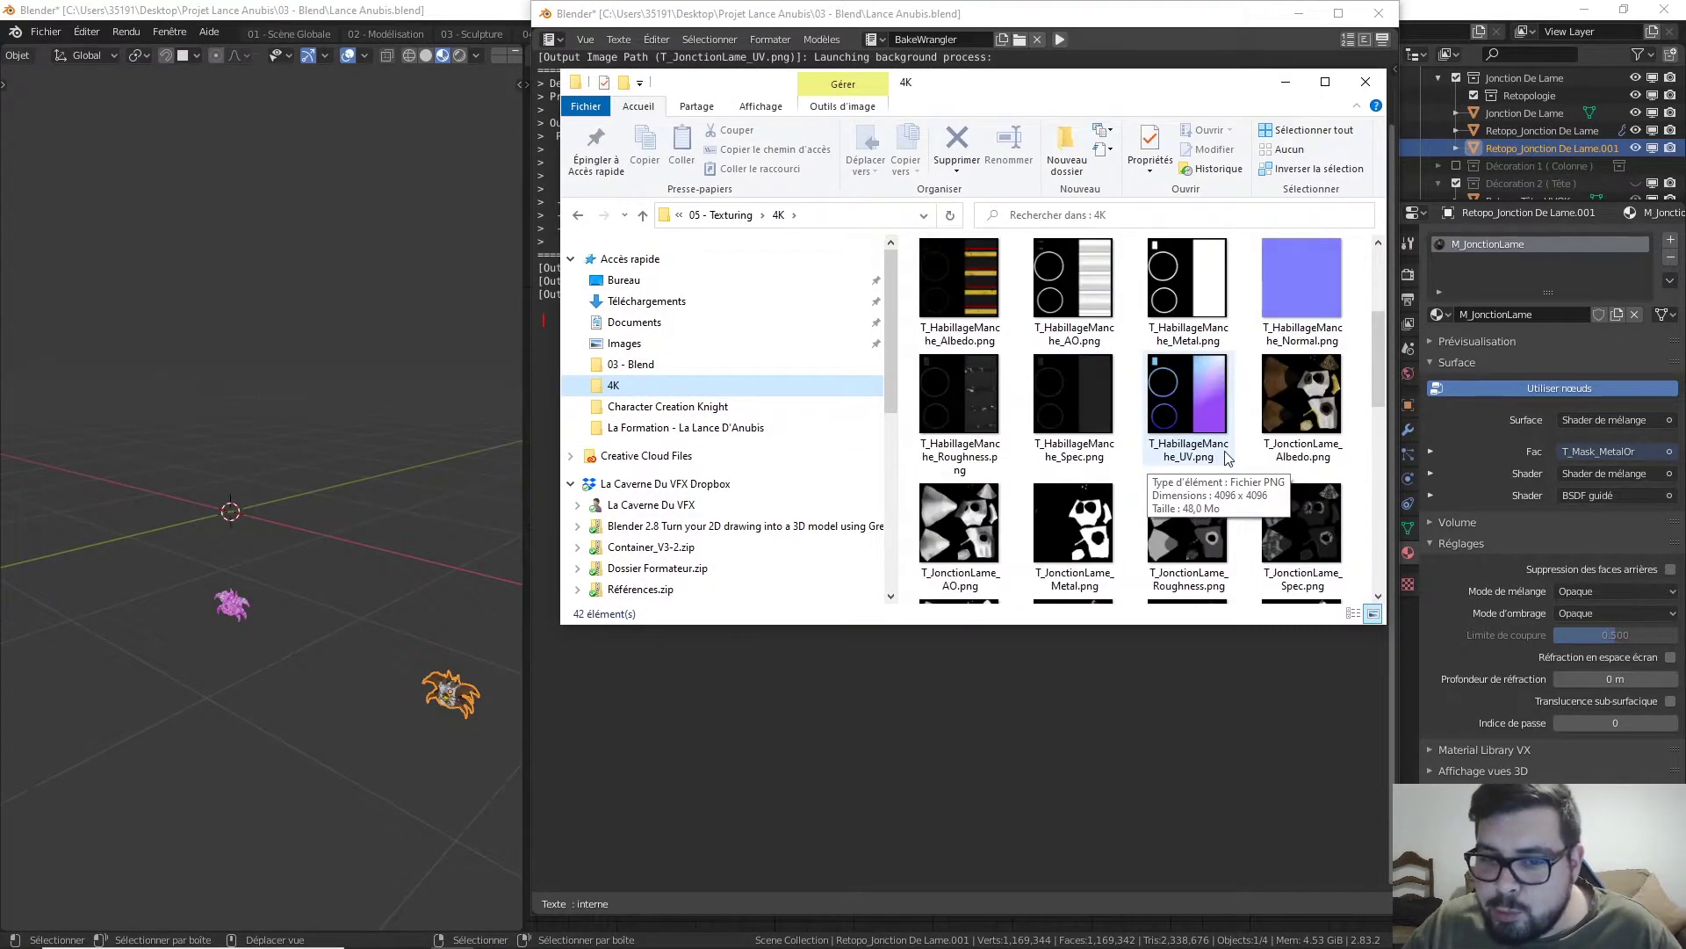
scroll(1228, 459, down, 2)
double_click(966, 444)
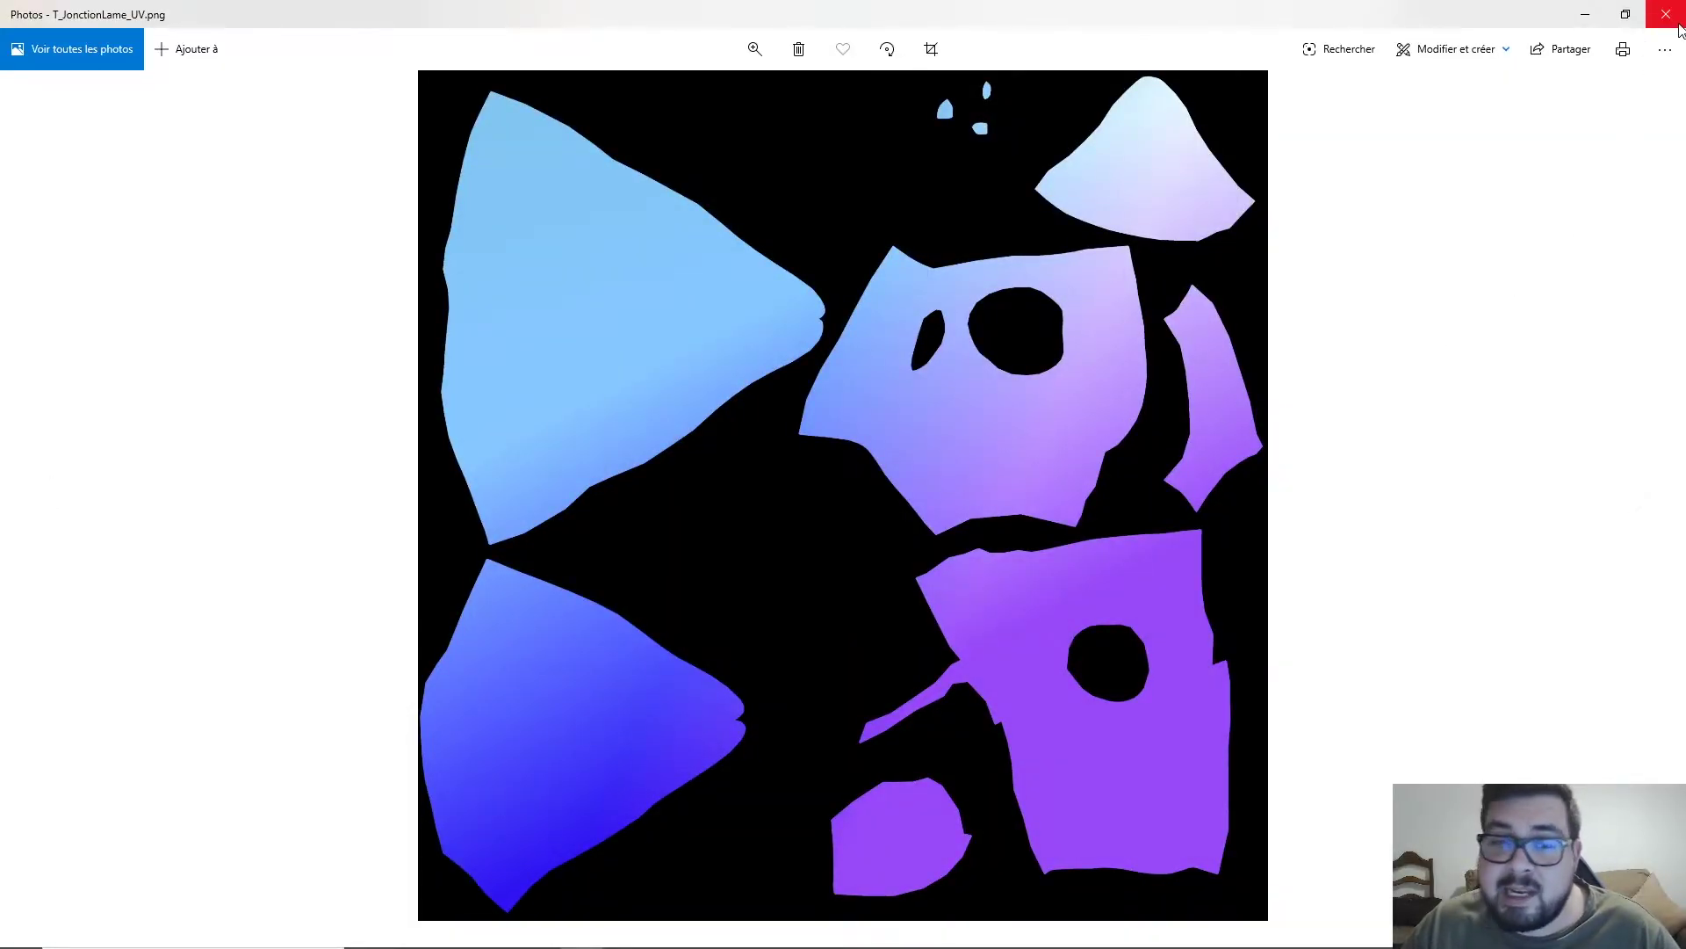
click(1604, 27)
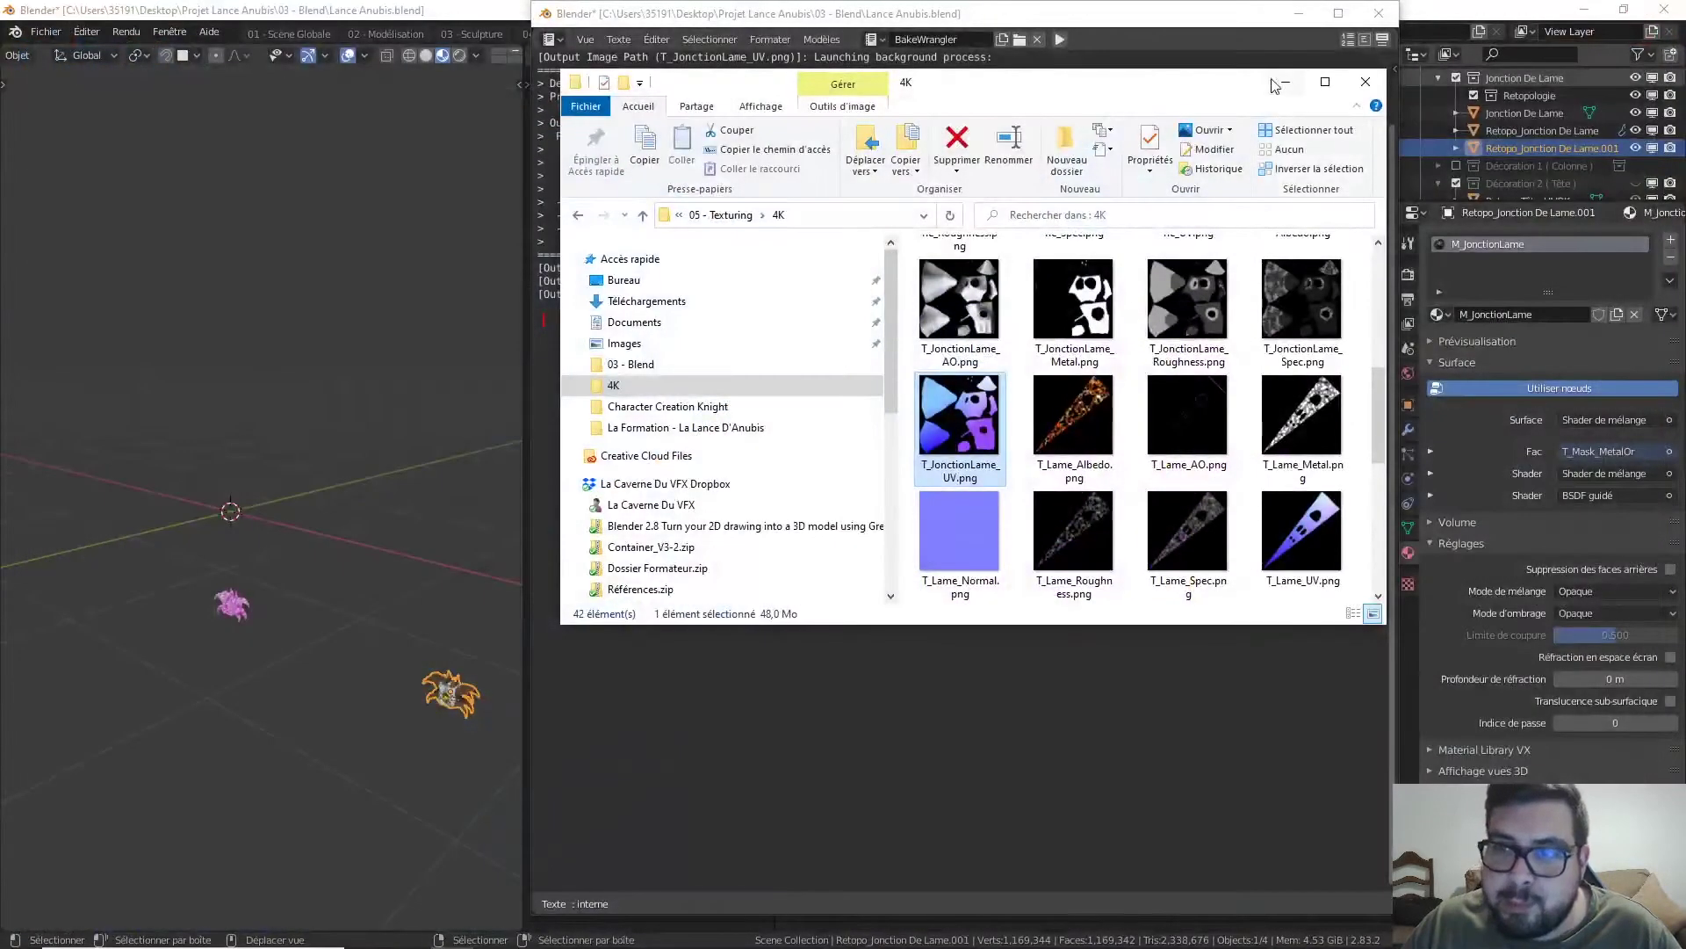
click(1291, 79)
click(1379, 14)
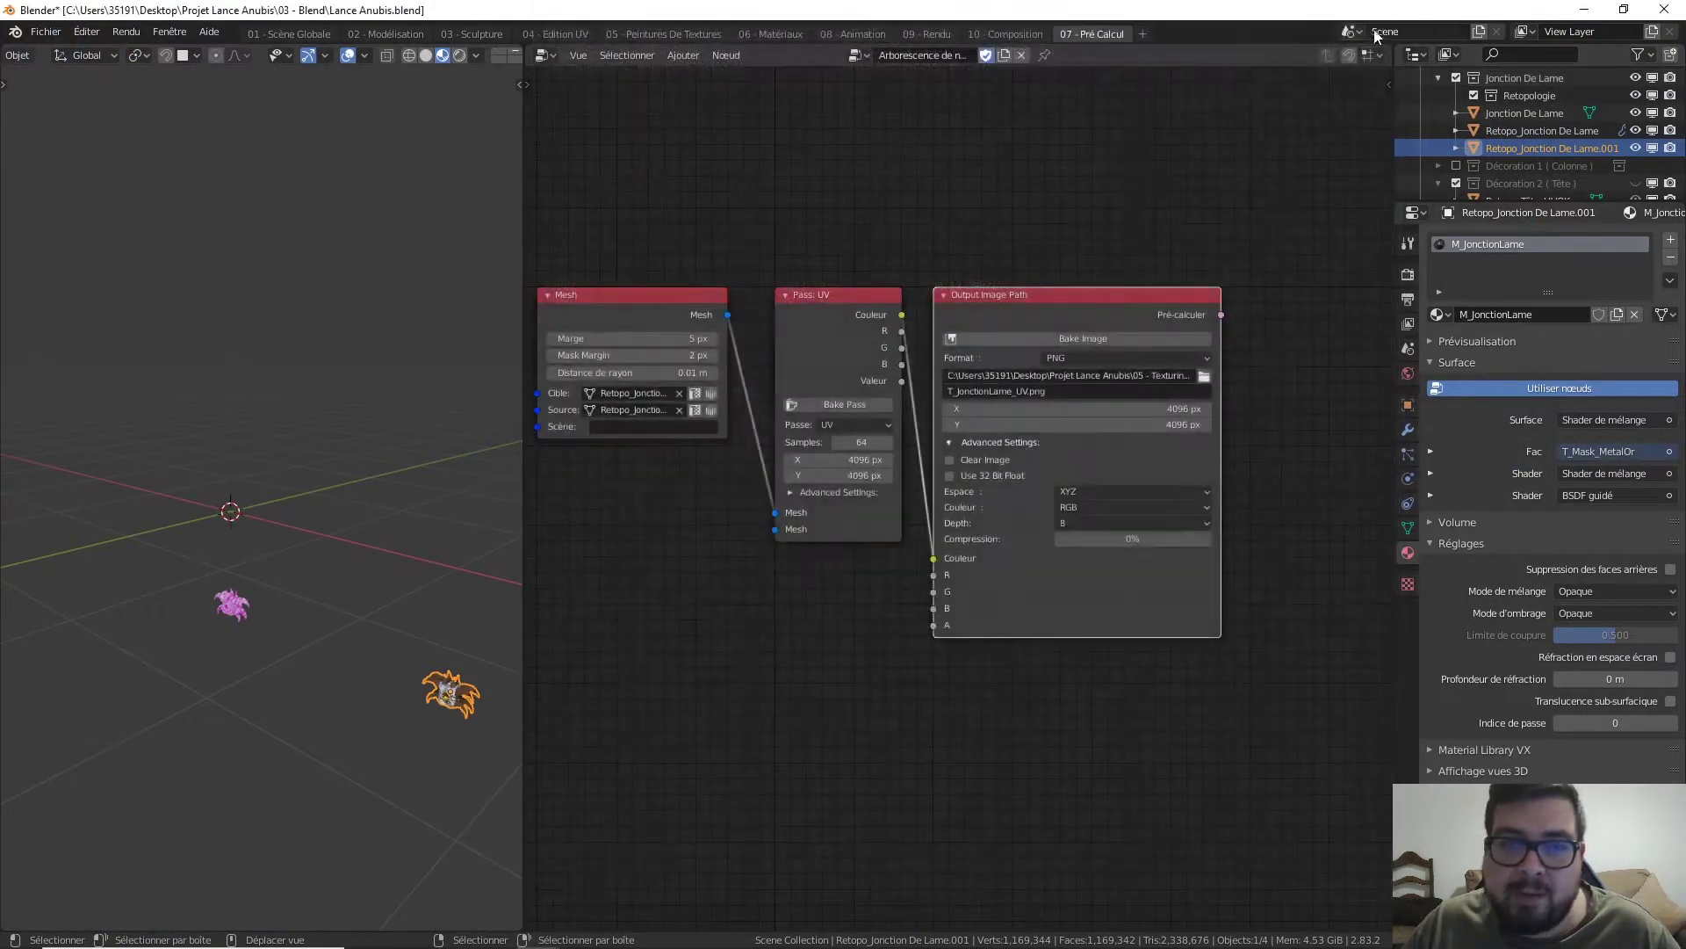
- Rename the output image T_JonctionLame_Normal.png
click(1063, 391)
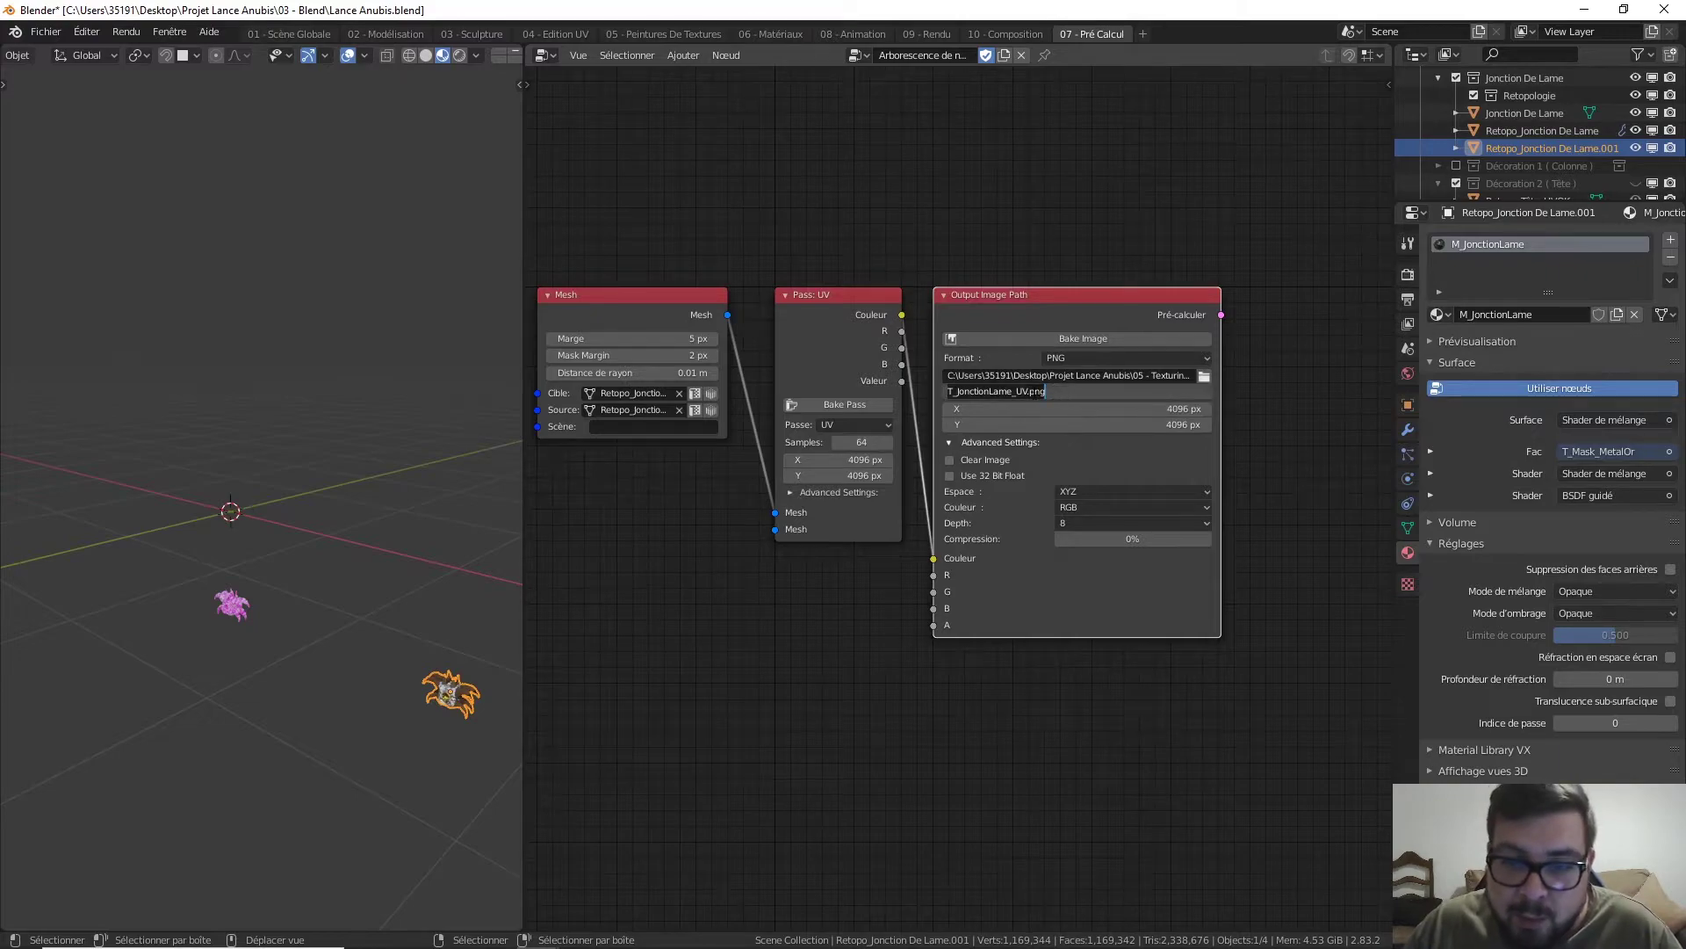
click(1029, 391)
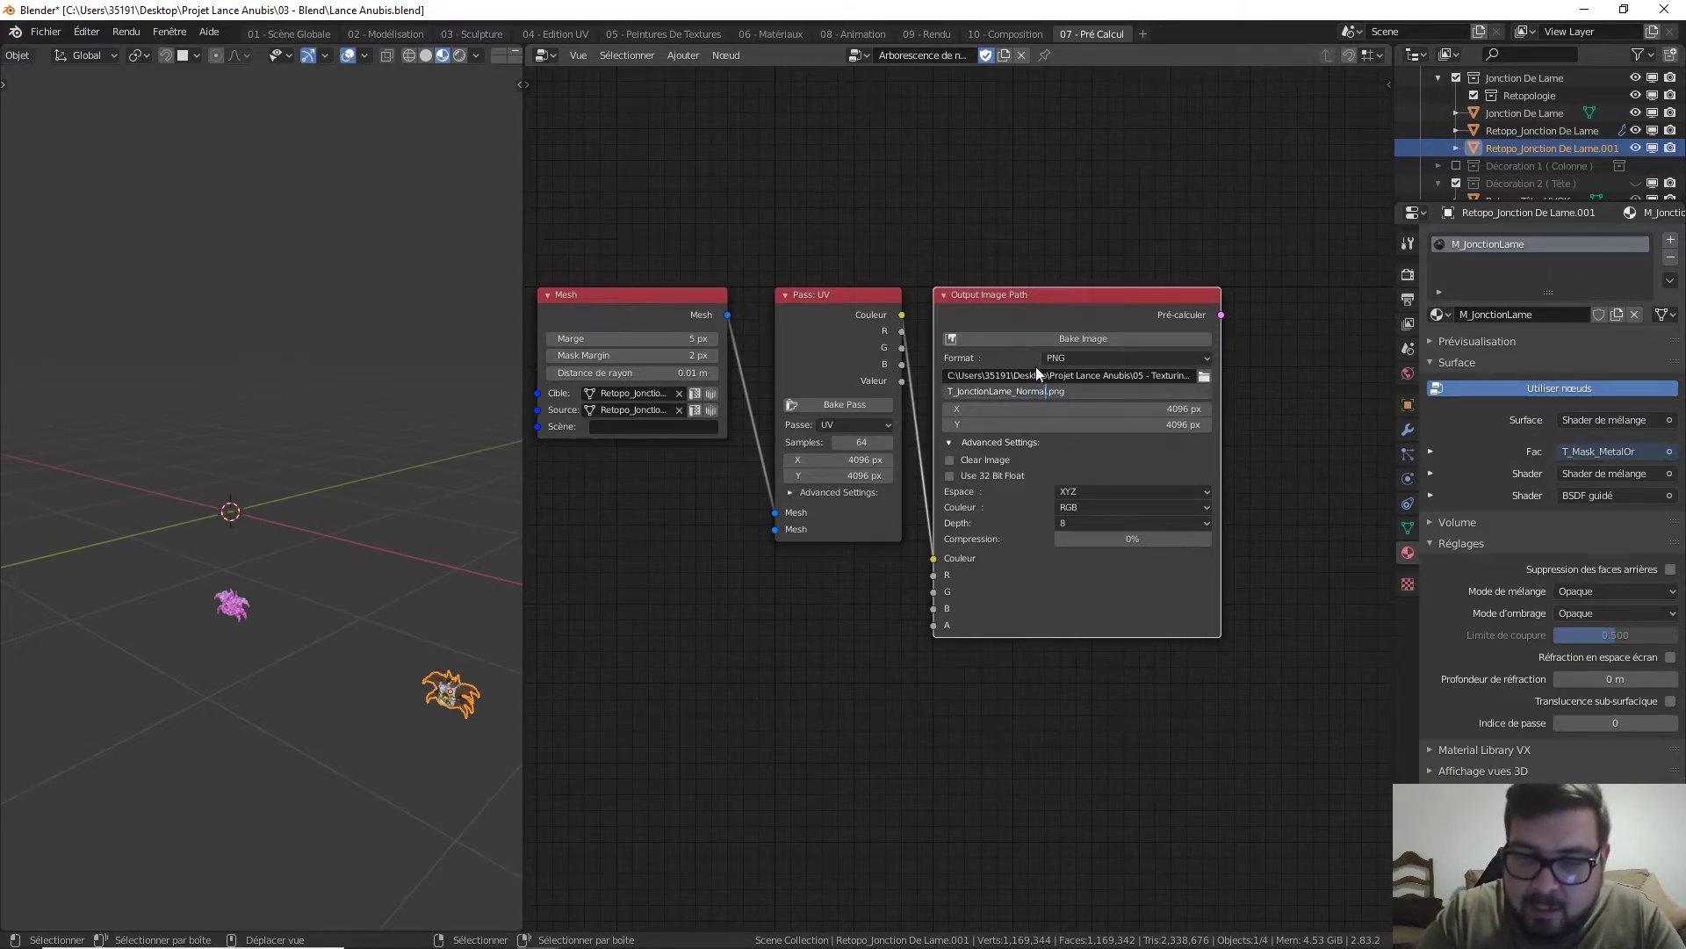
key(Return)
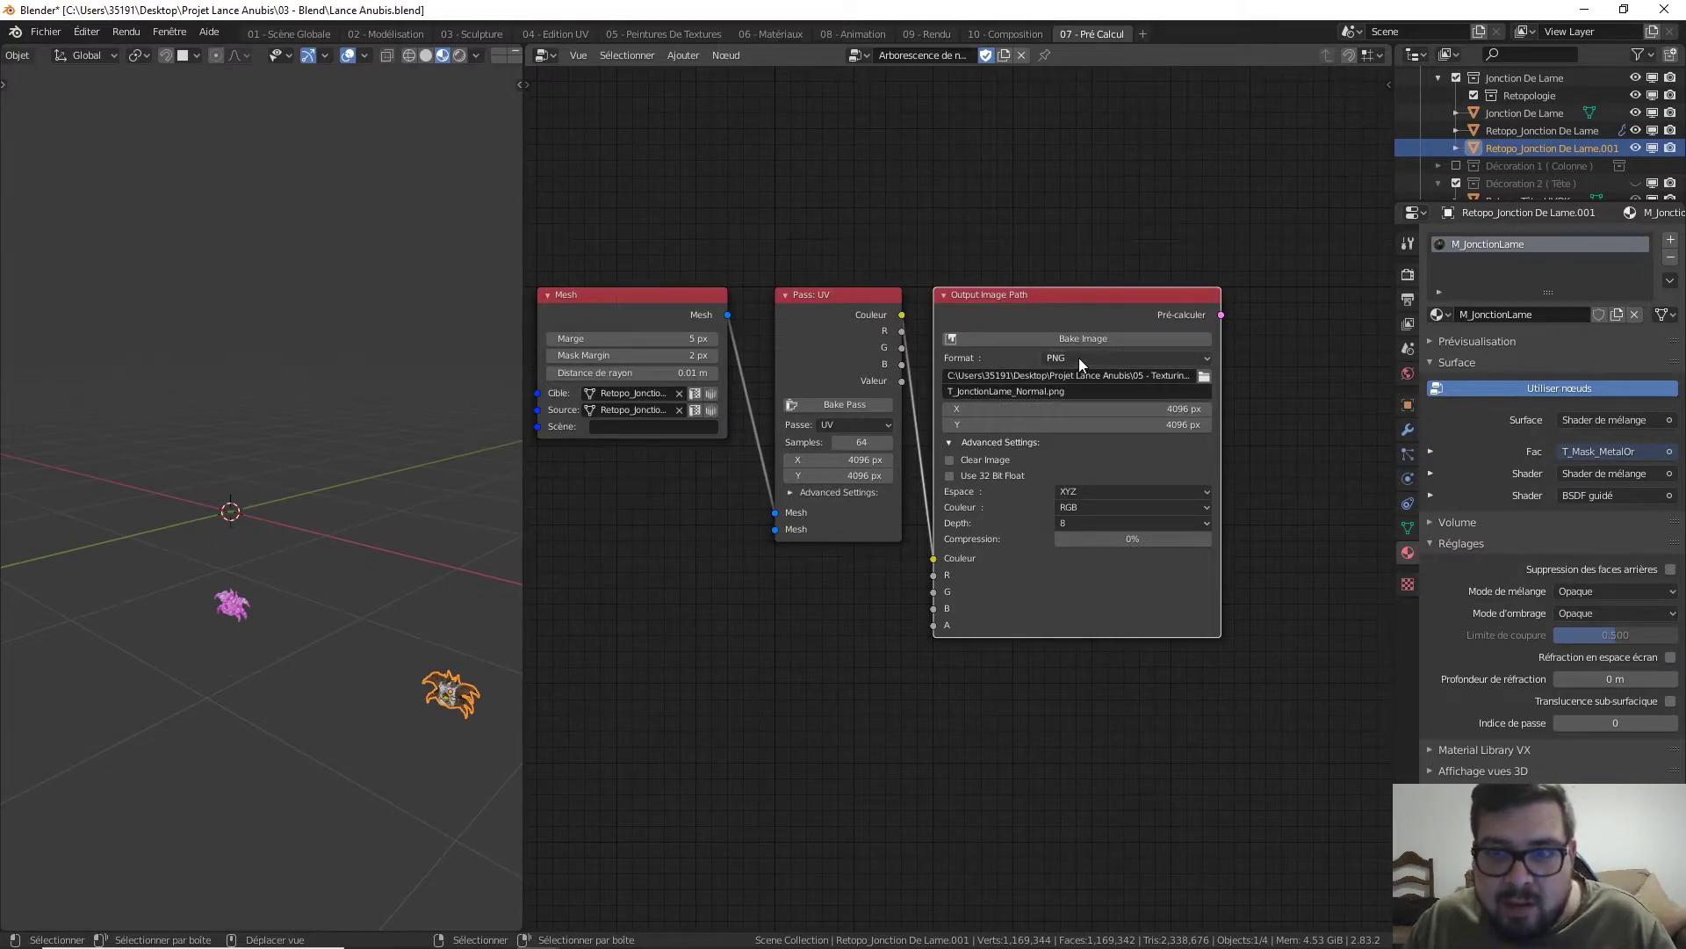
- Change the bake pass to Normale and bake the normal map image
click(849, 425)
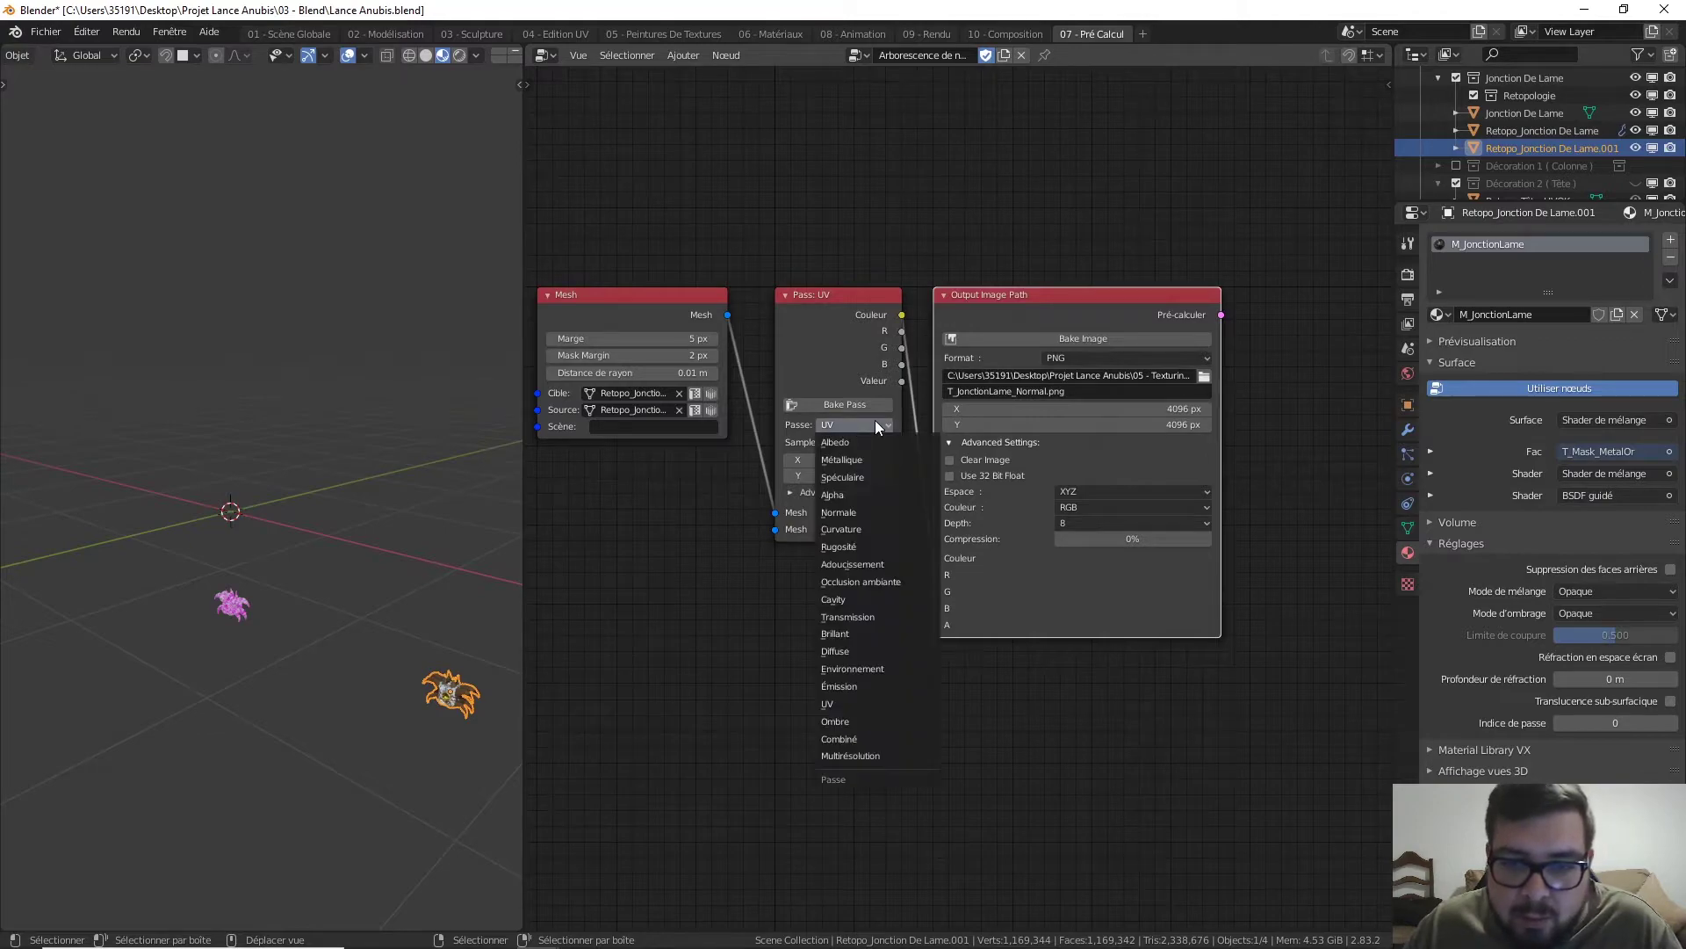
click(867, 513)
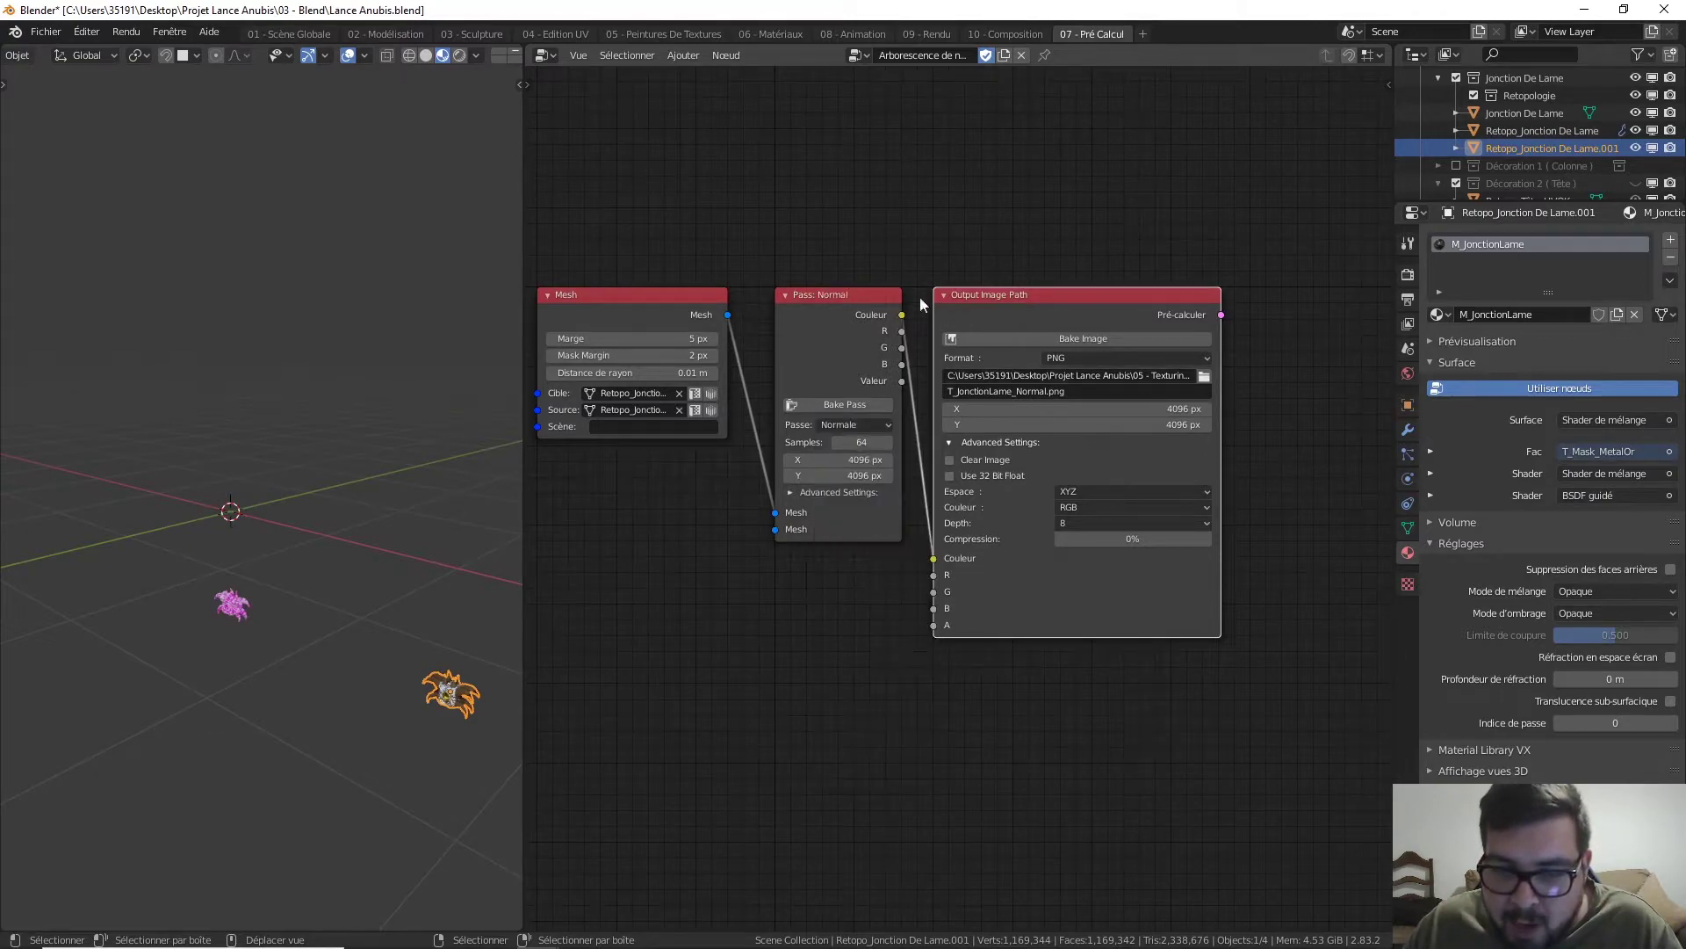
click(1080, 339)
click(1109, 424)
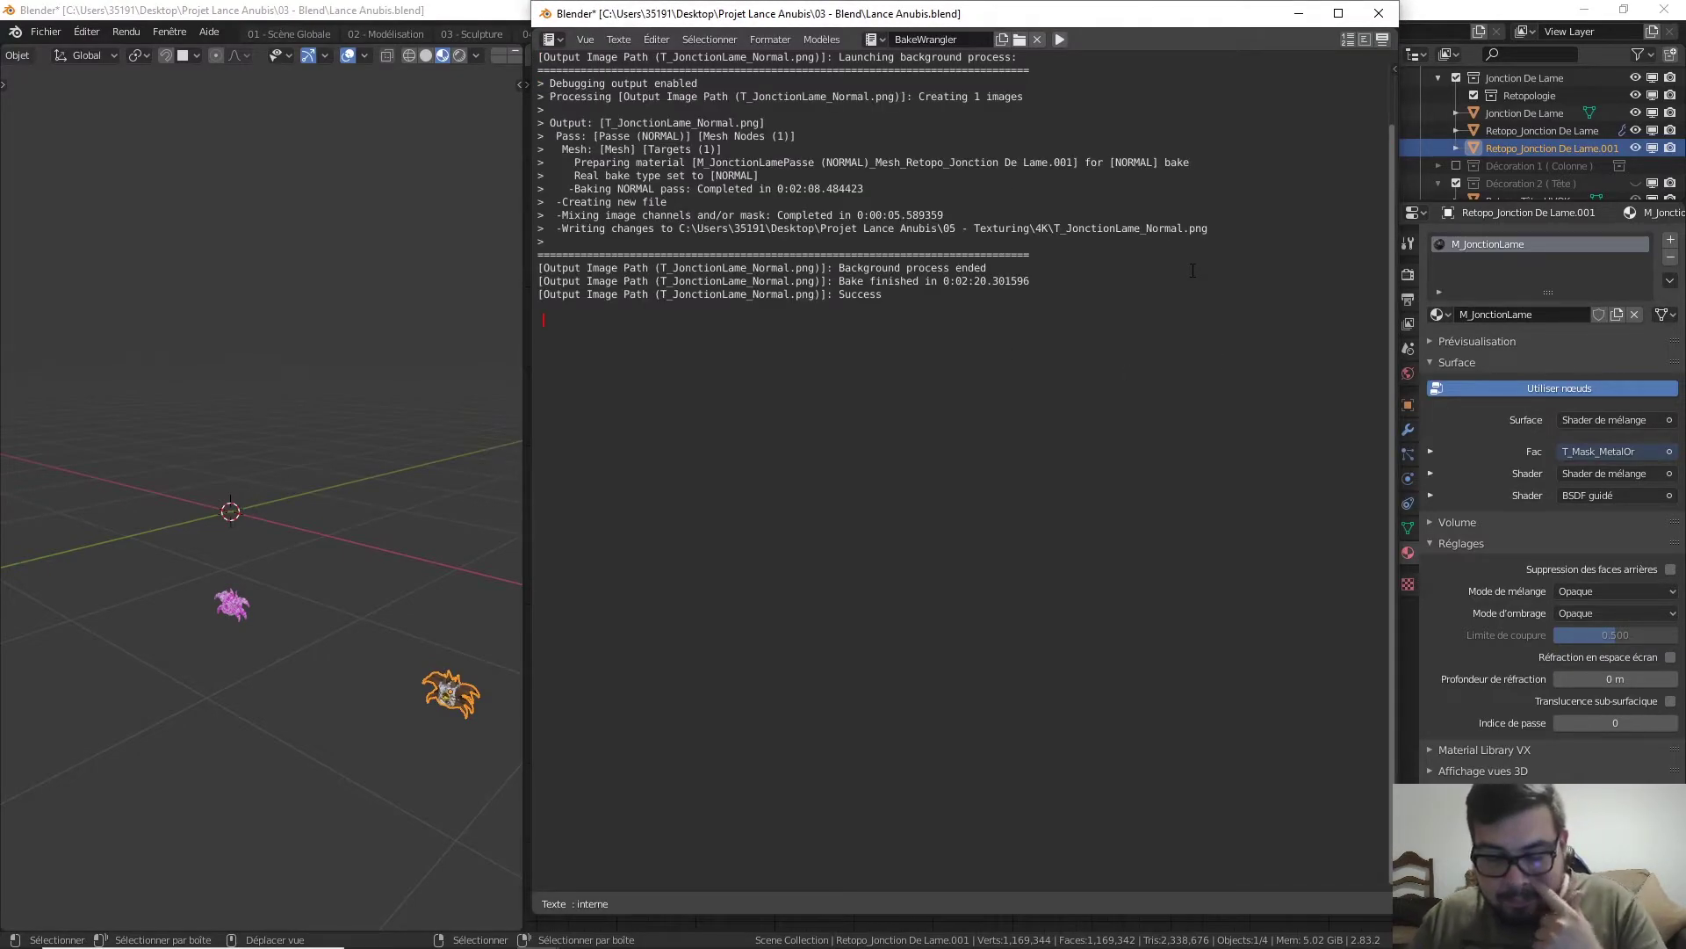
- Open T_JonctionLame_Normal.png from the 4K folder, examine the normal relief, and close the image, folder and bake log
key(super)
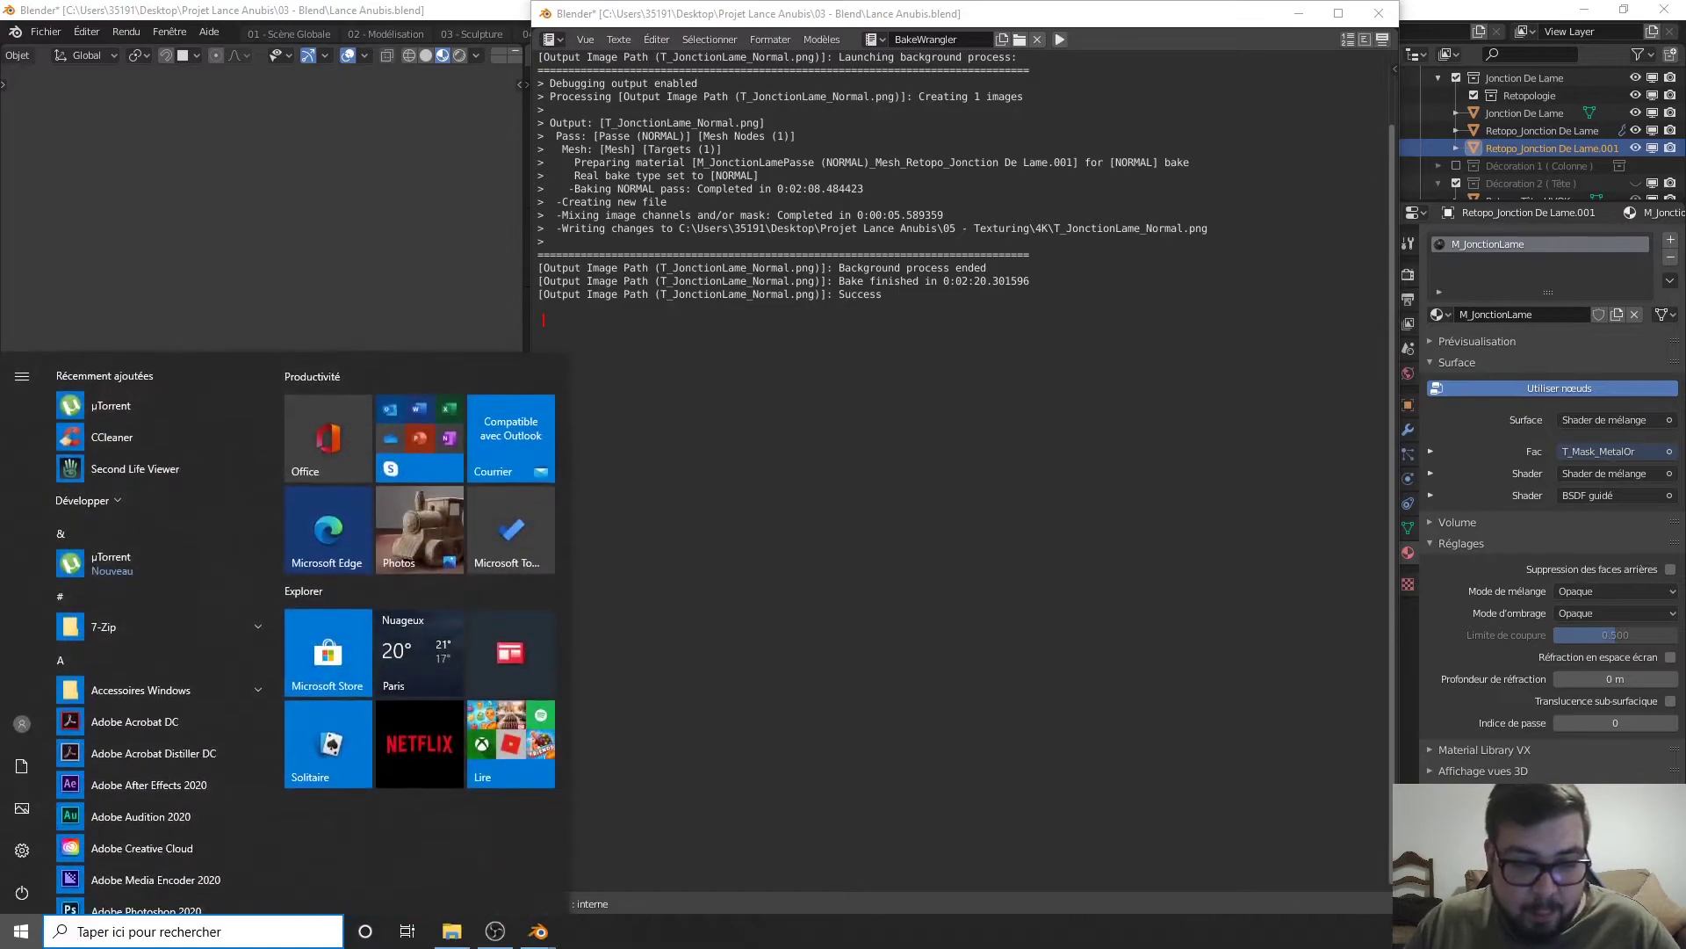
click(448, 933)
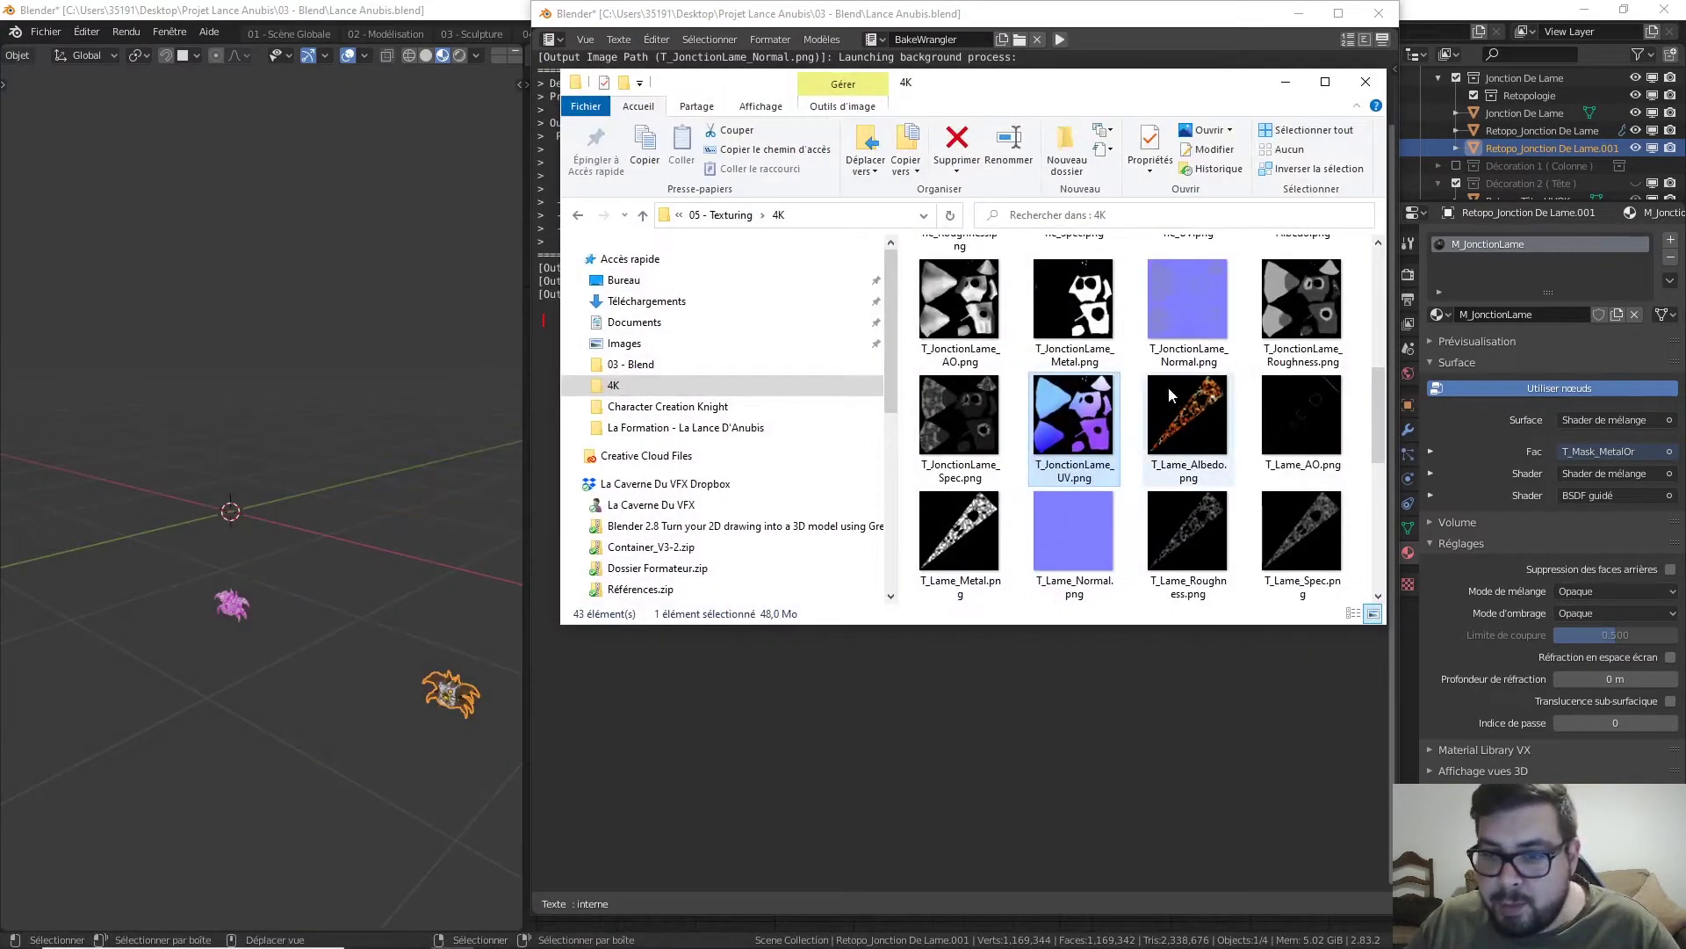
double_click(1192, 303)
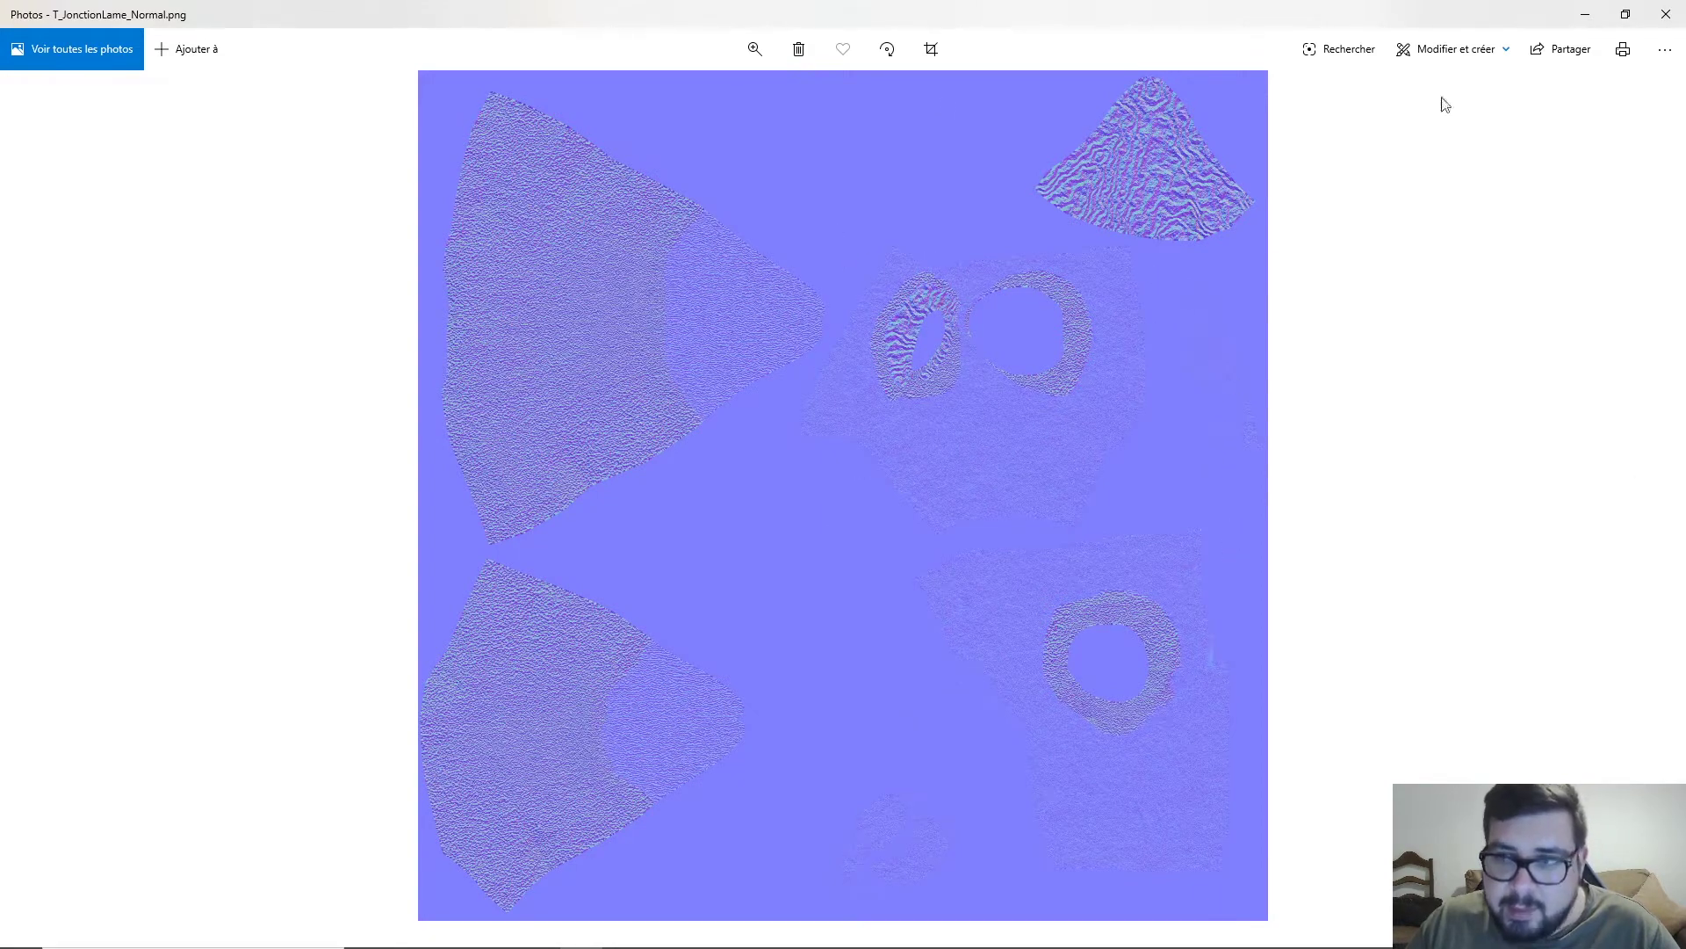
click(1667, 12)
click(1385, 78)
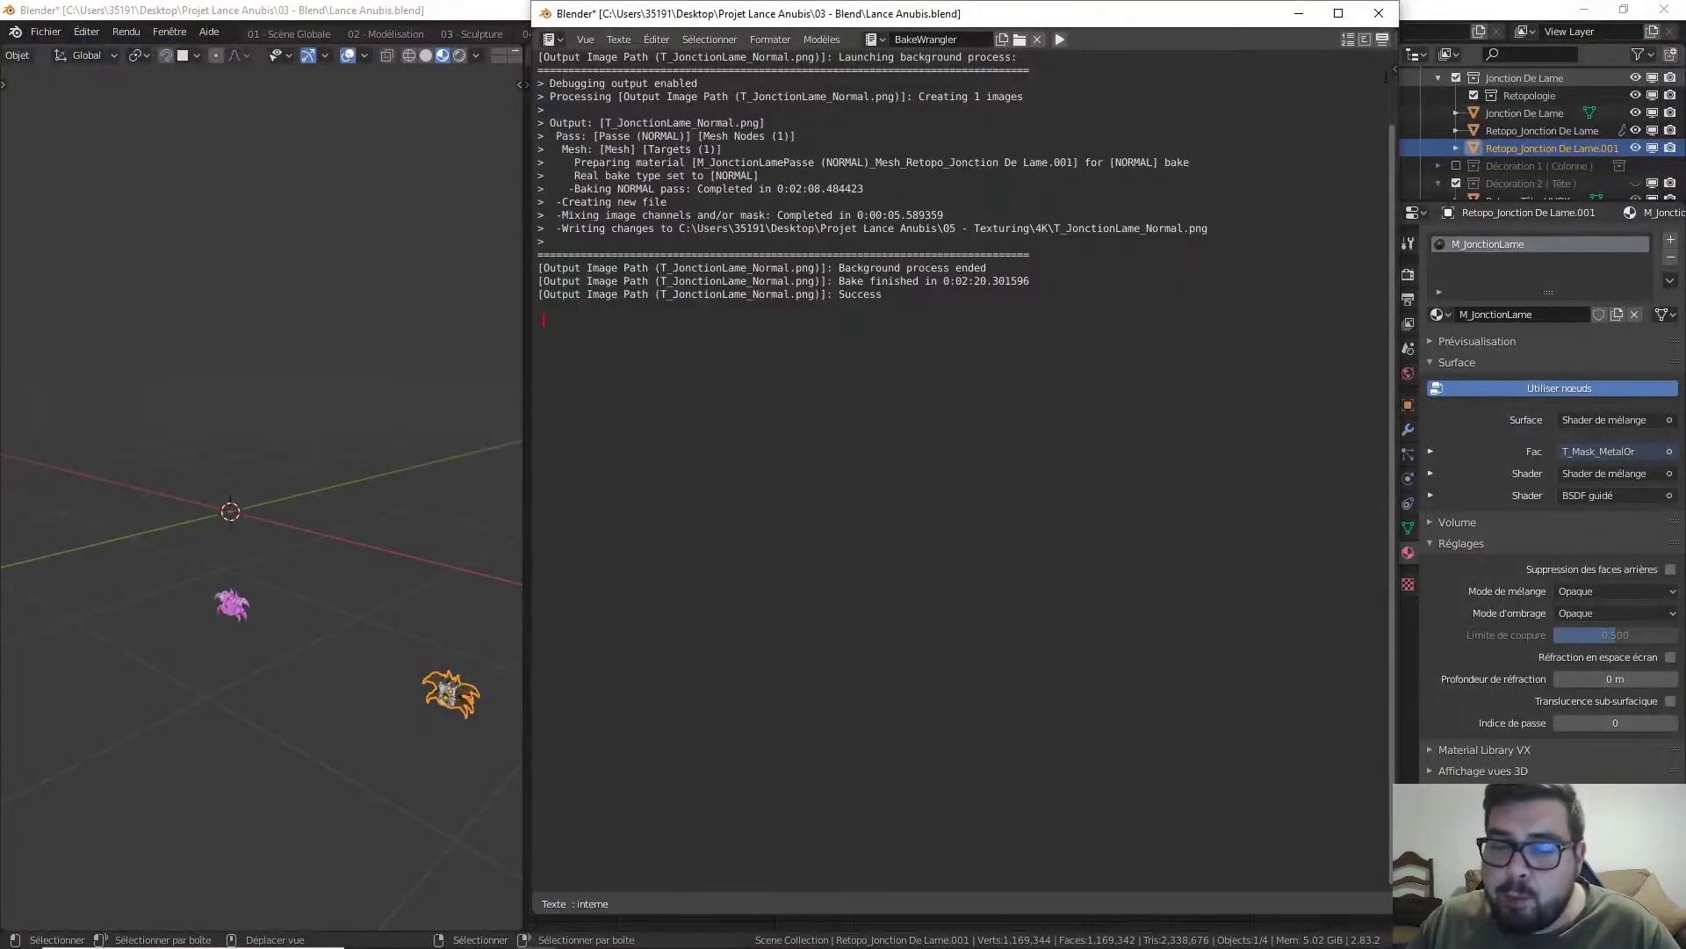
click(1378, 13)
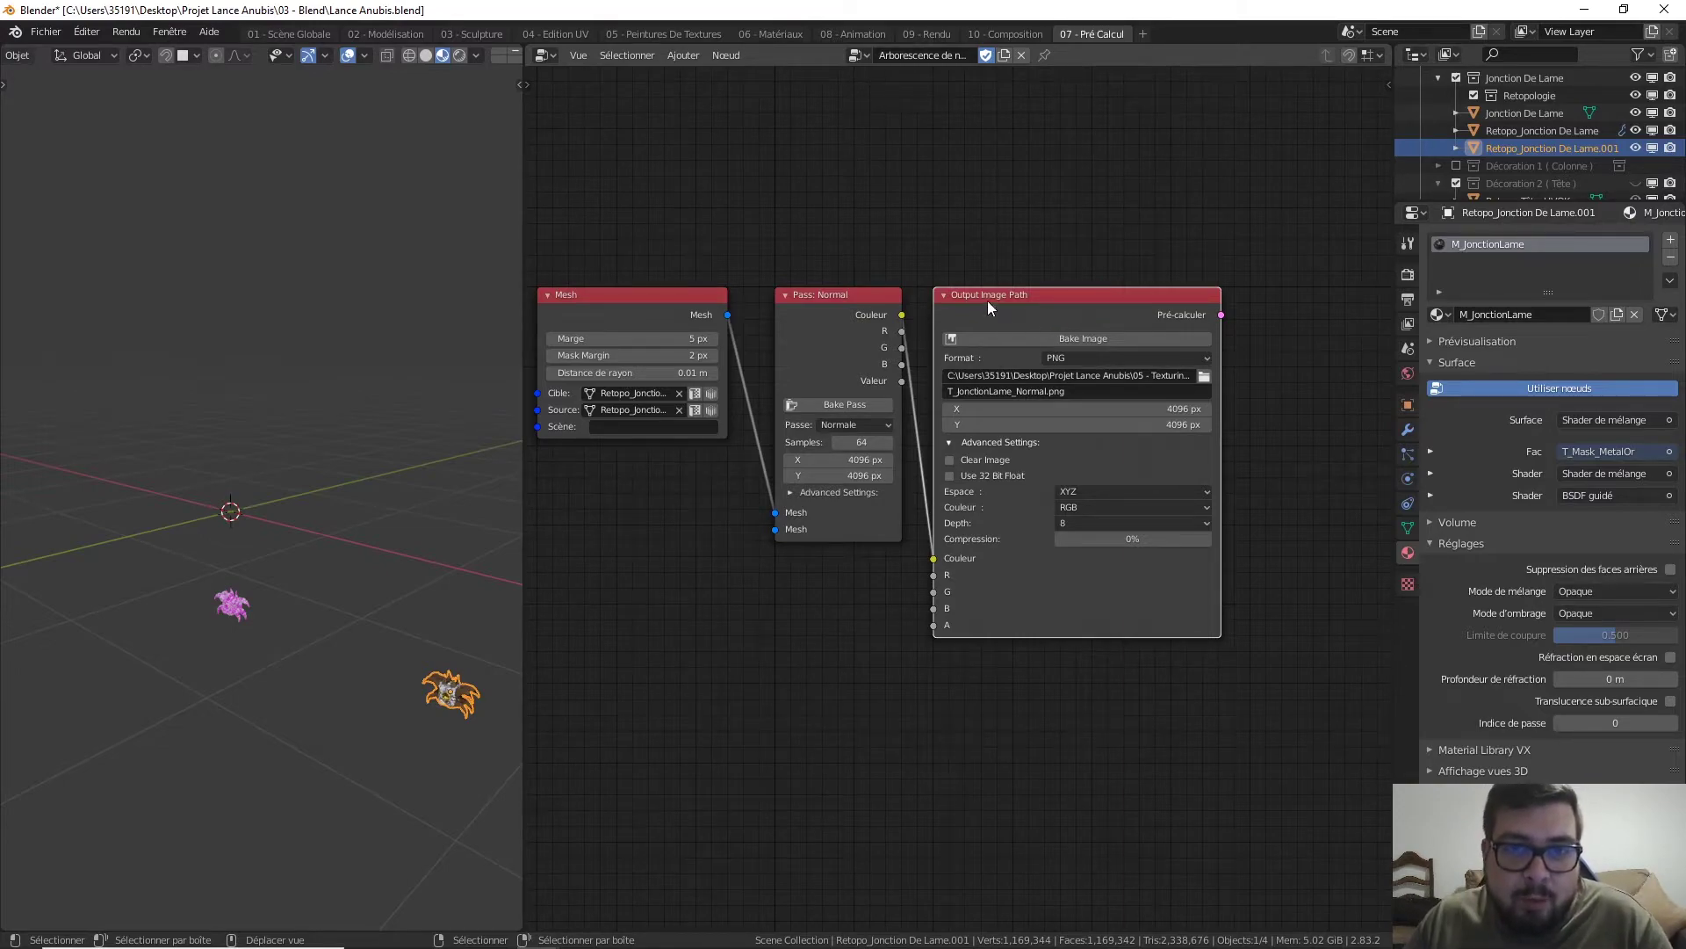
- In the 06 - Matériaux workspace, add a second material slot to the retopologized blade junction with a new material named M_Jonction
click(788, 31)
scroll(998, 382, down, 3)
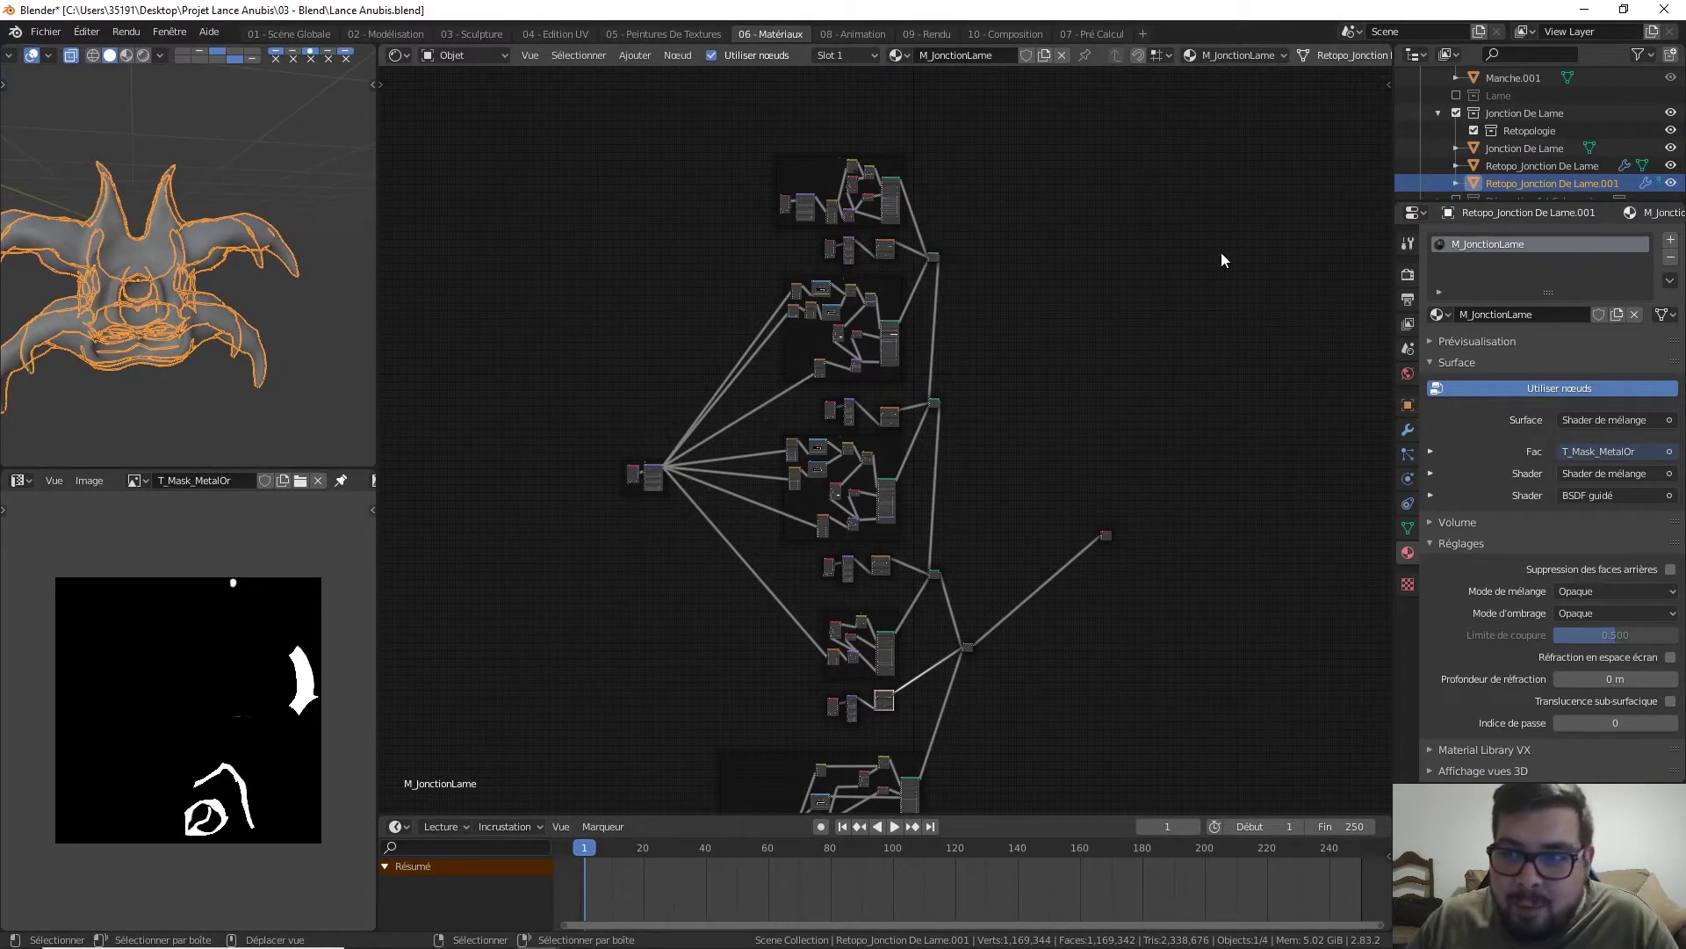
scroll(1095, 271, up, 3)
scroll(1032, 285, down, 3)
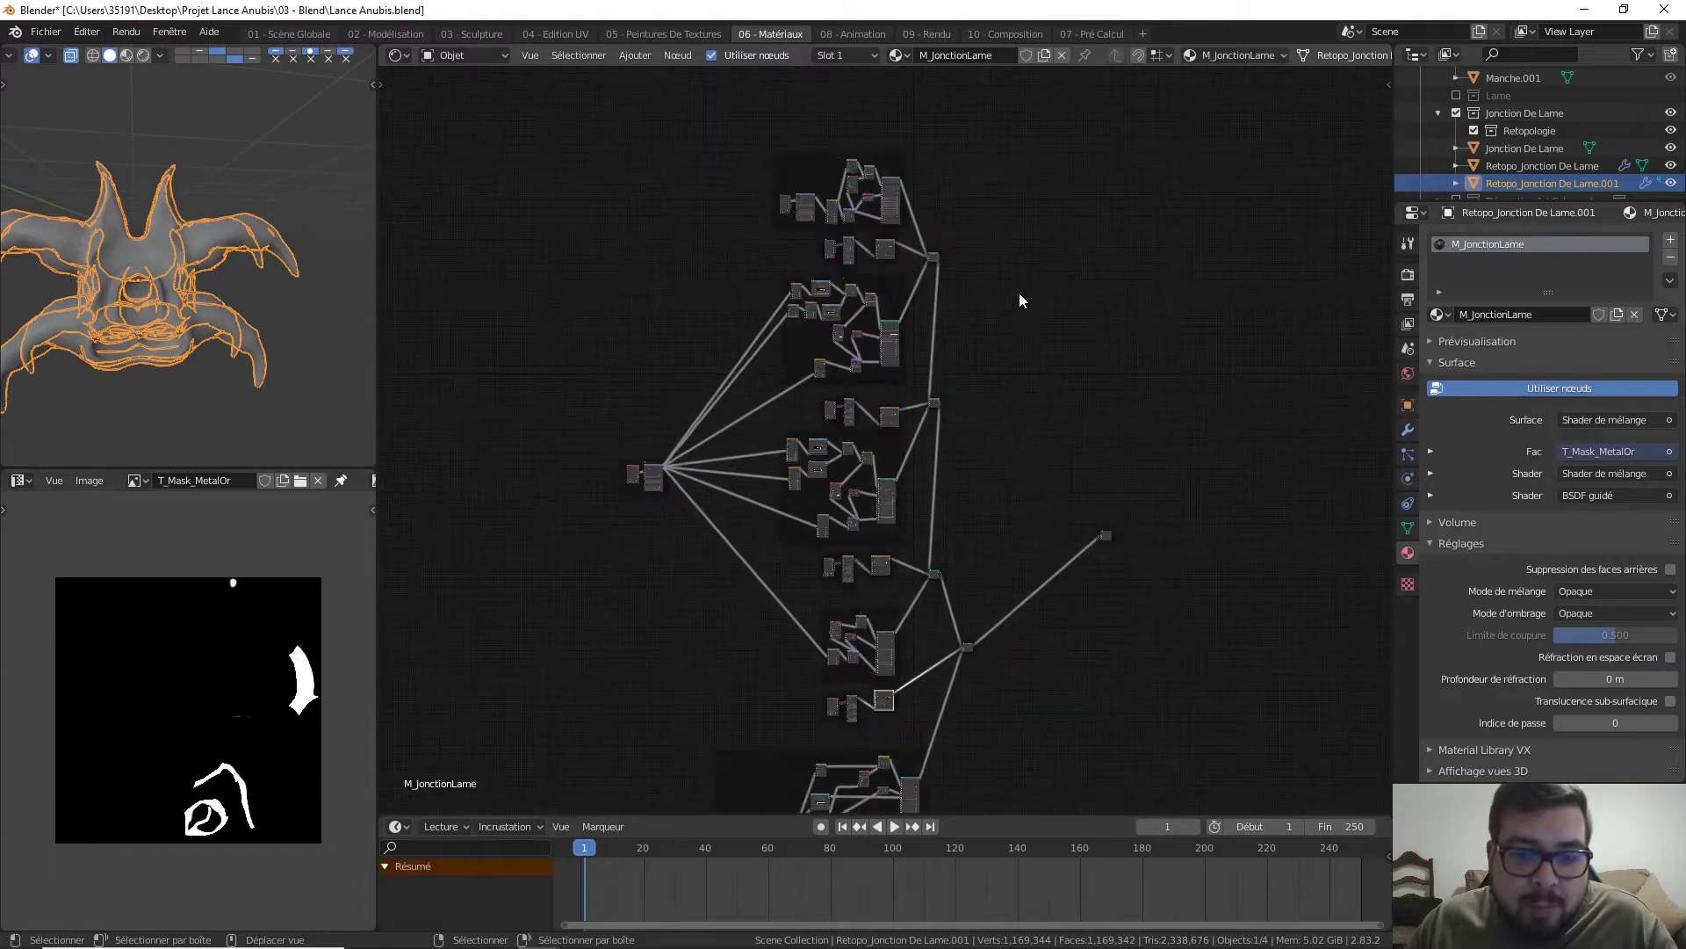
middle_drag(965, 581, 968, 462)
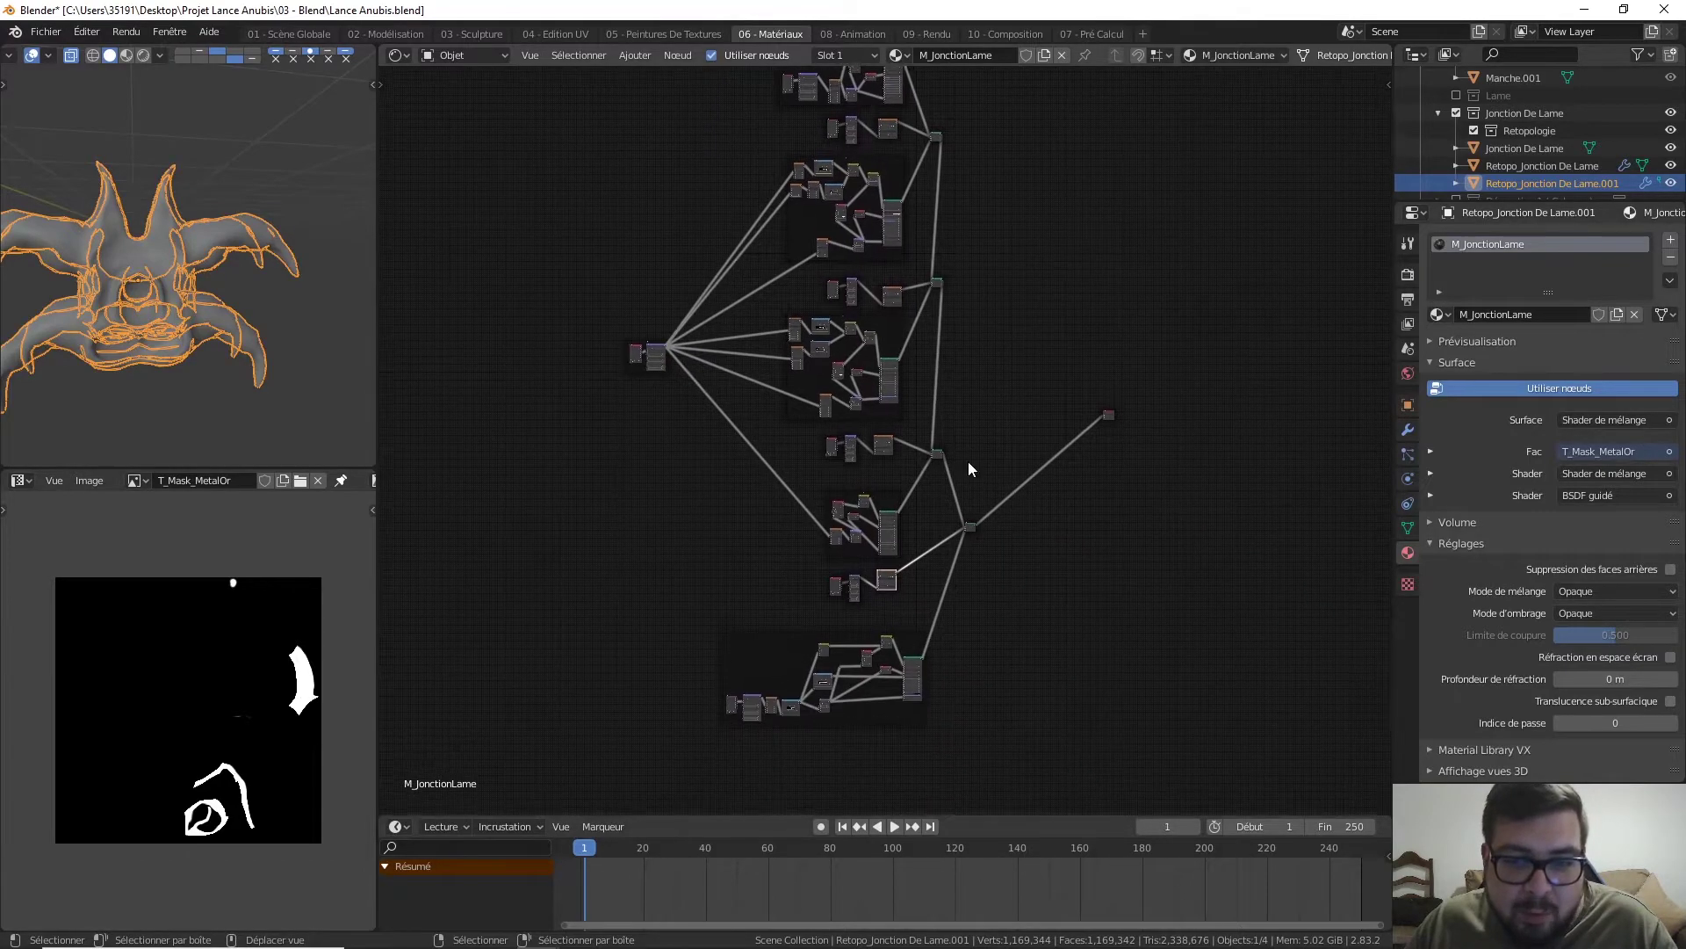
scroll(977, 459, up, 1)
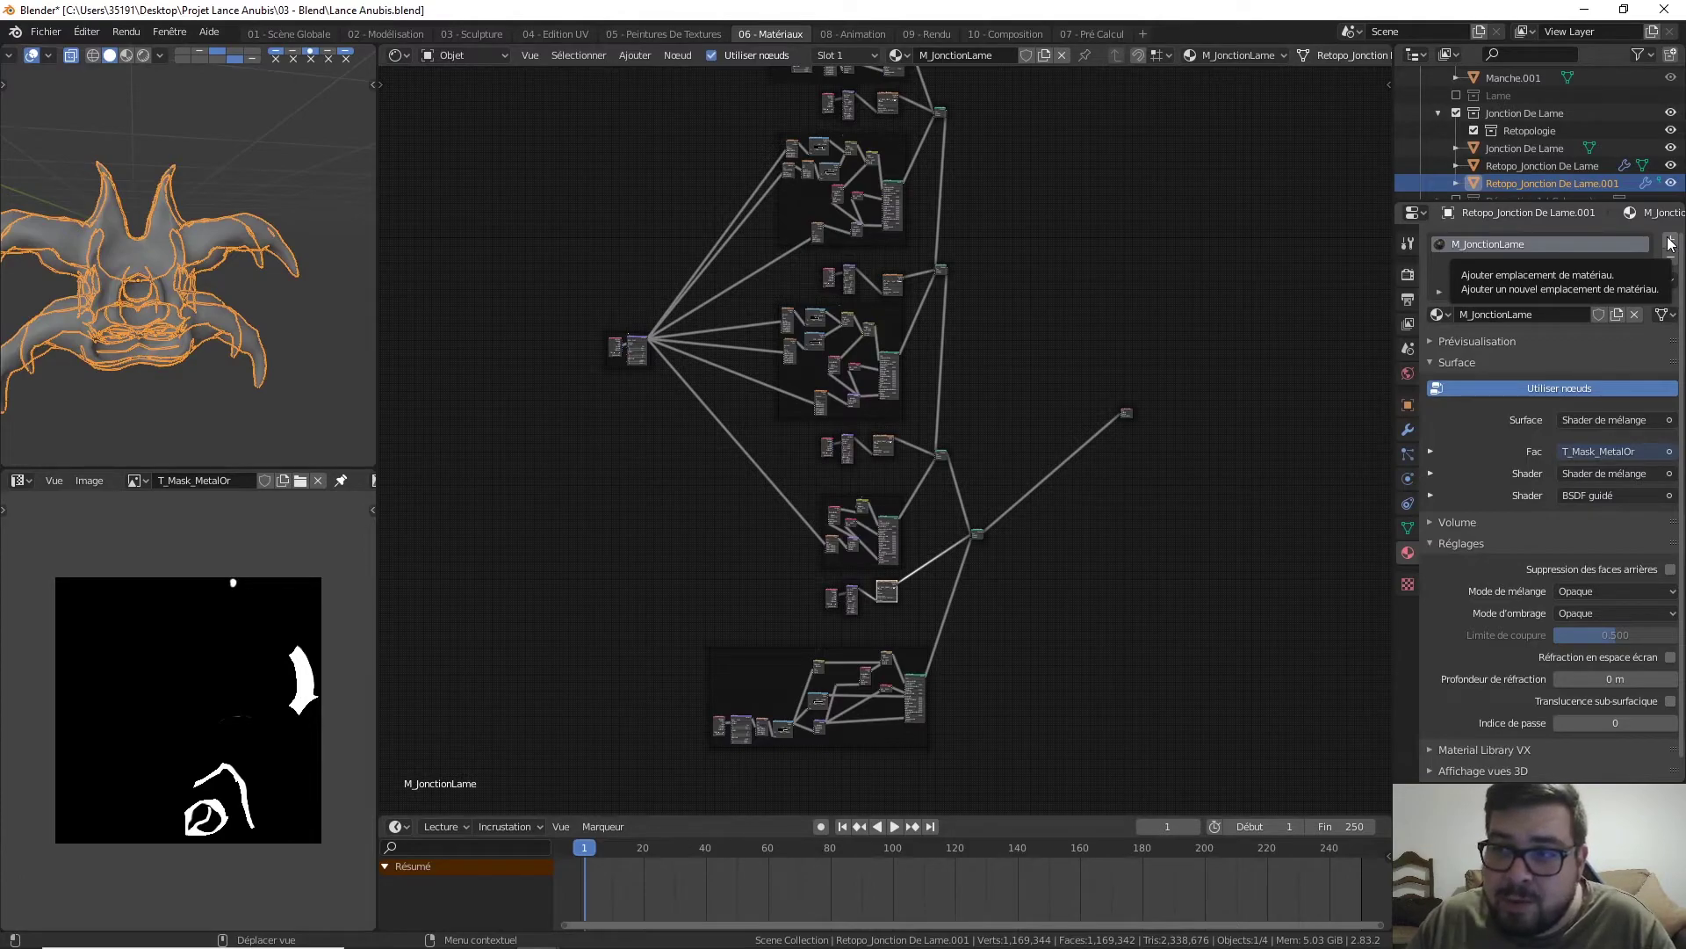
click(1671, 243)
click(1537, 350)
double_click(1522, 349)
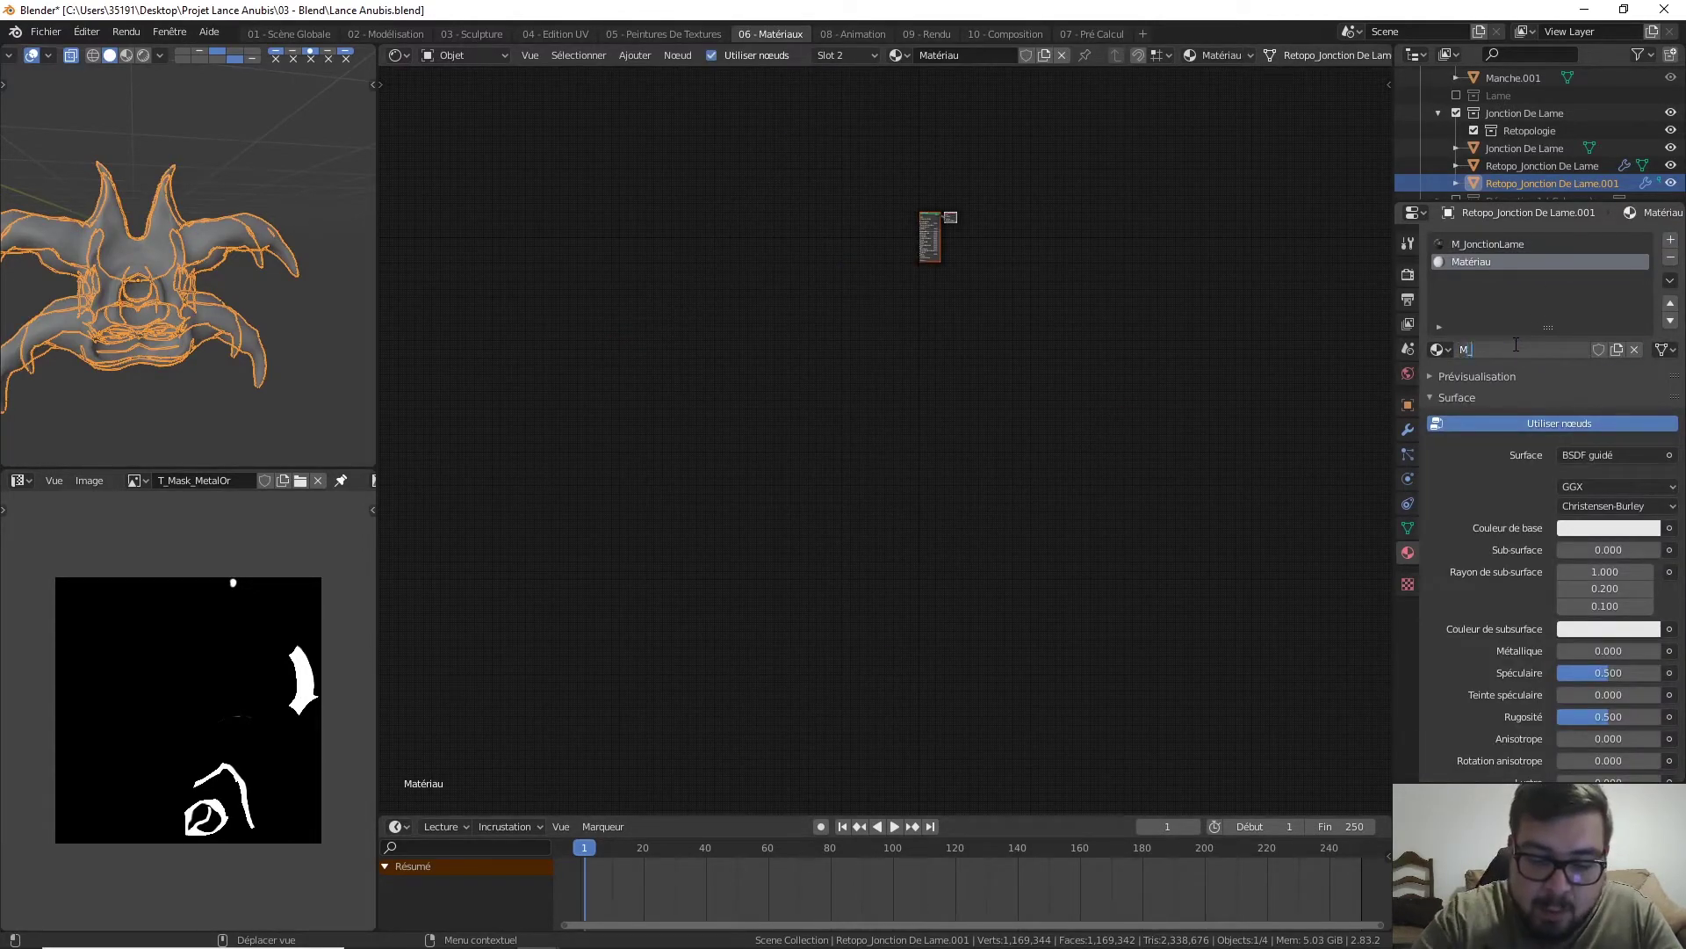
key(BackSpace)
text(onction)
key(Return)
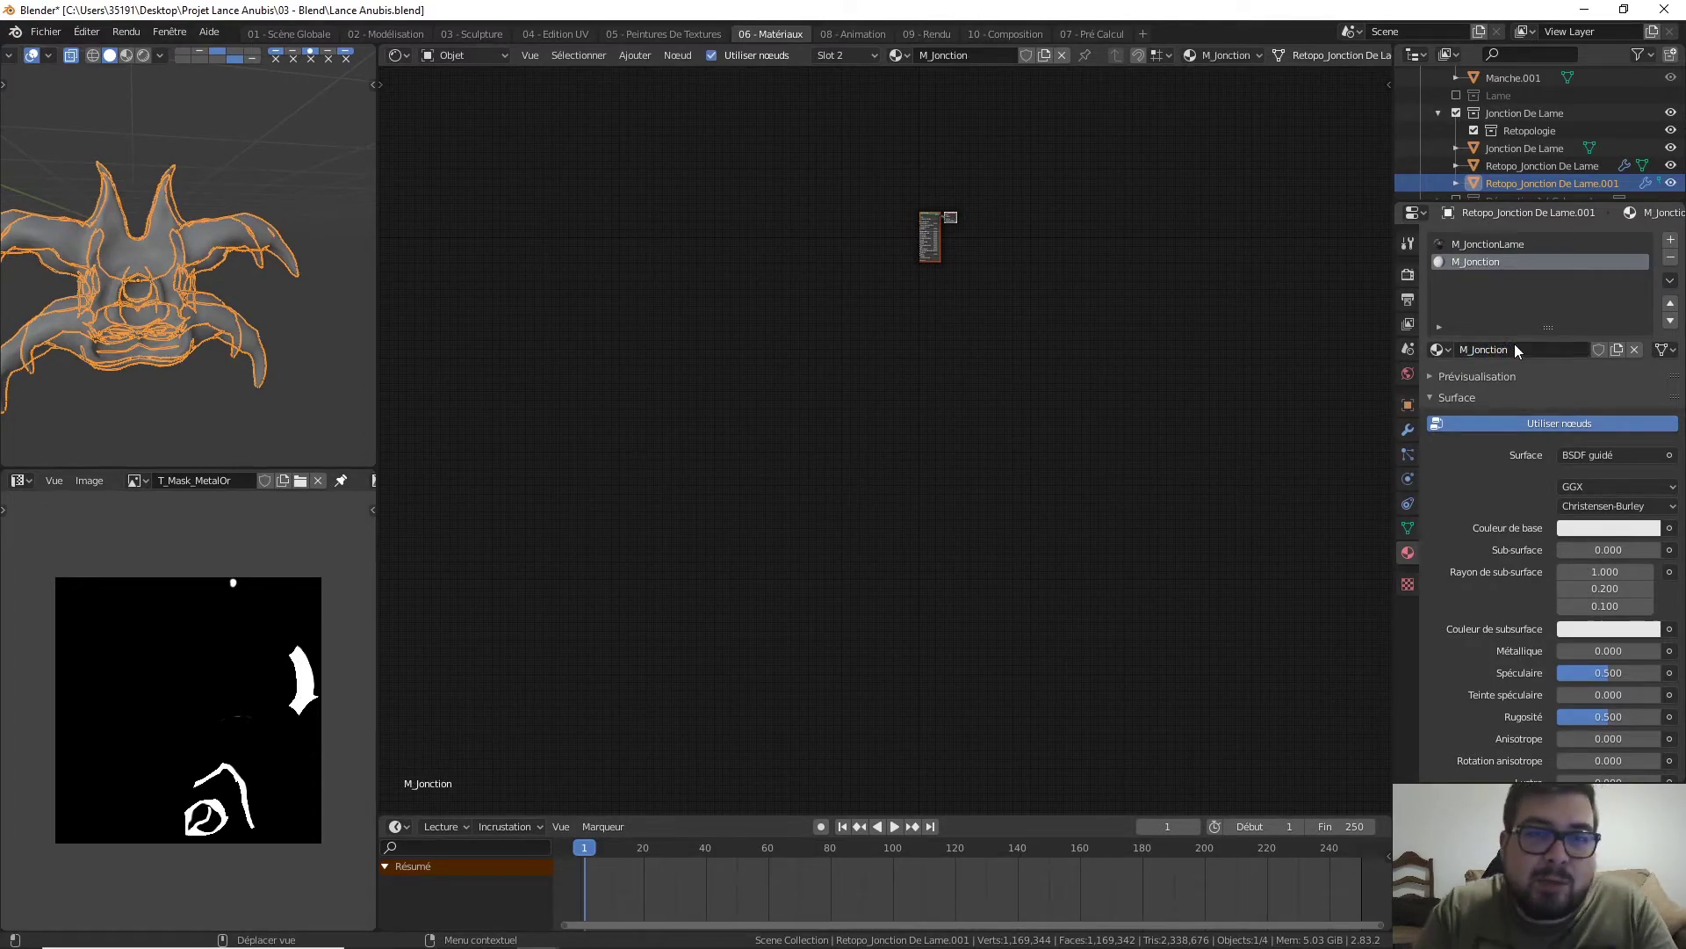
- Run Principled Texture Setup on M_Jonction's BSDF with the 4K T_JonctionLame Albedo, AO, Metal, Normal, Roughness and Spec images
key(Home)
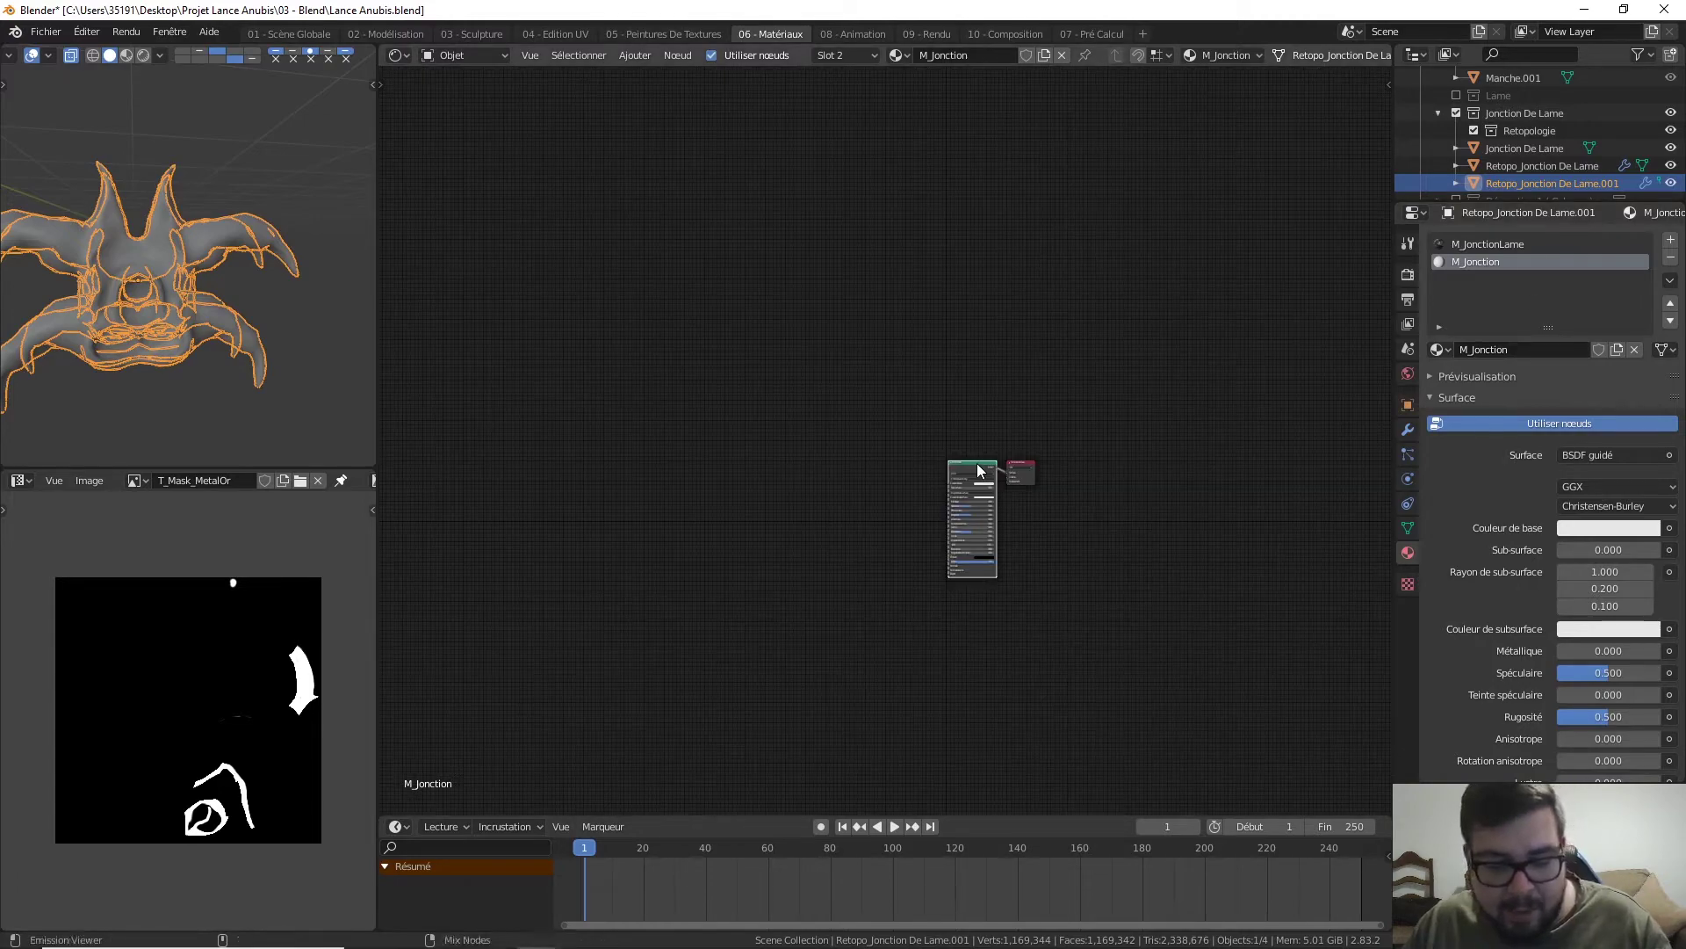
key(ctrl+shift+t)
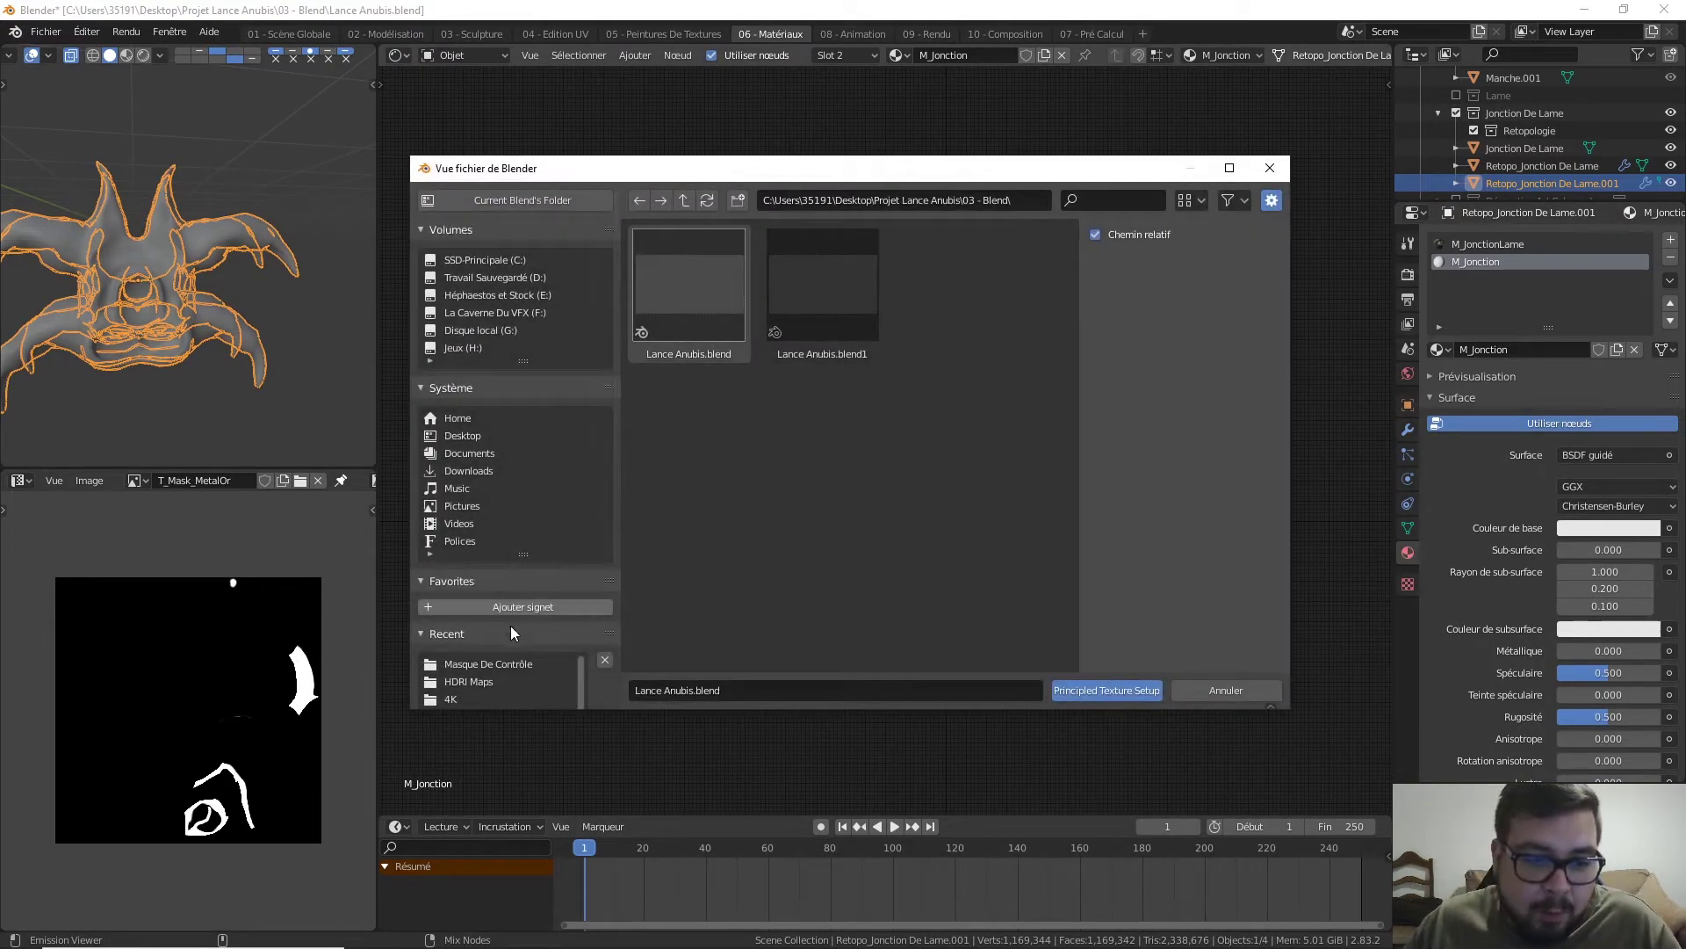
click(462, 699)
scroll(817, 504, down, 6)
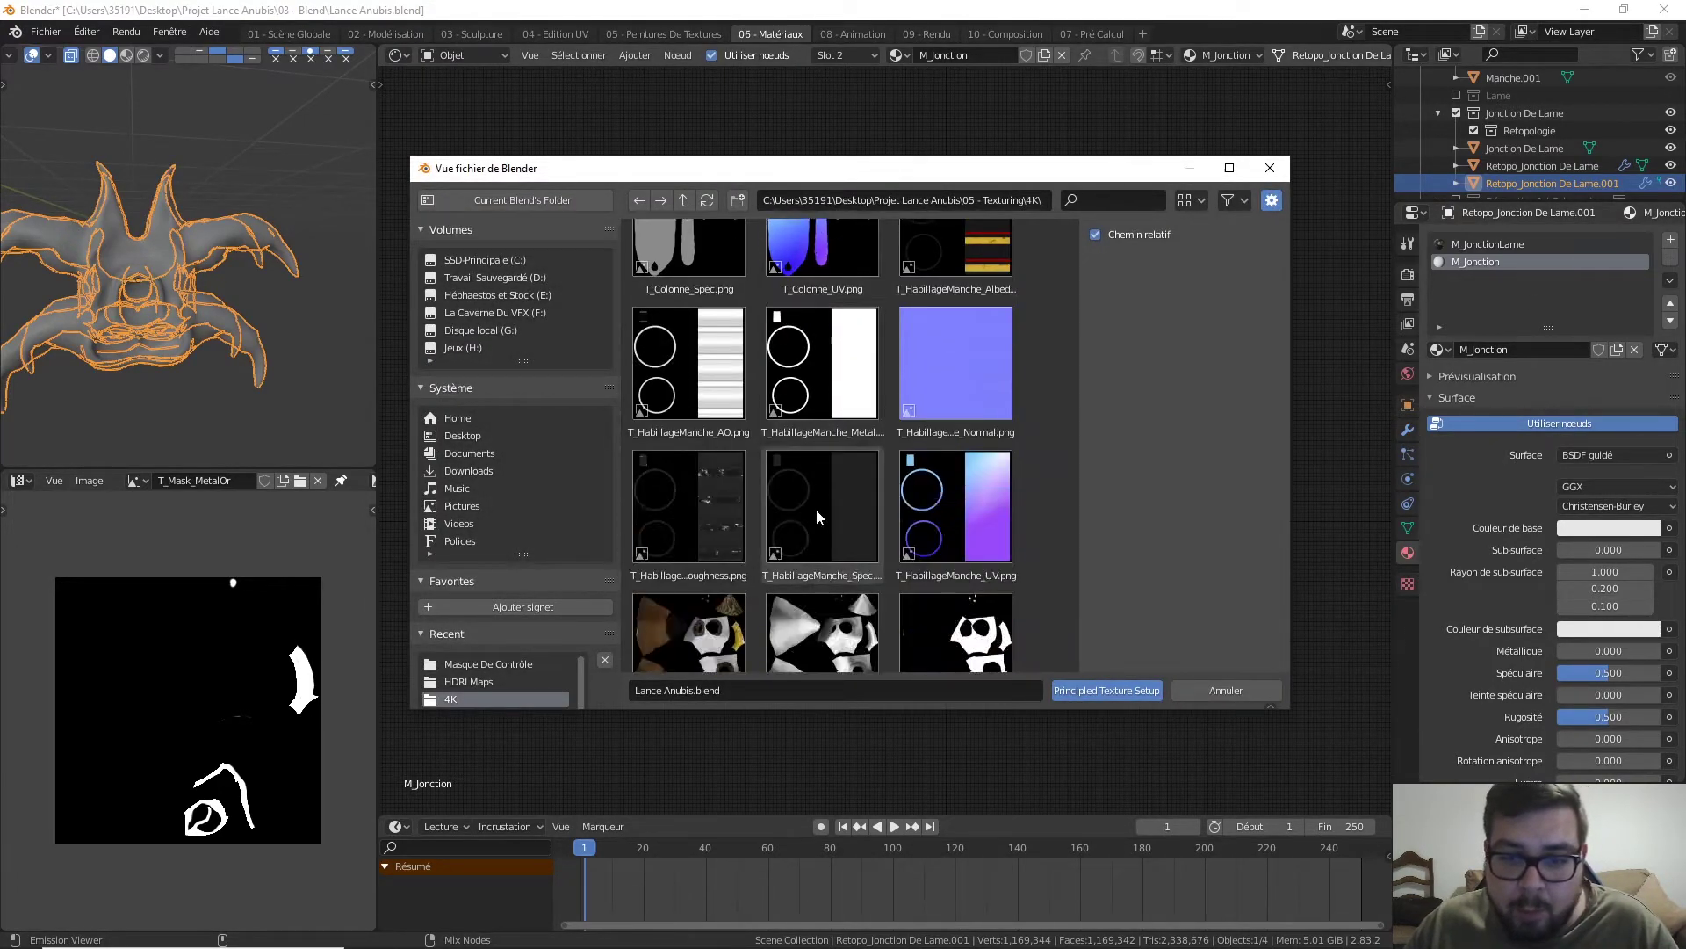
click(642, 480)
scroll(650, 474, down, 2)
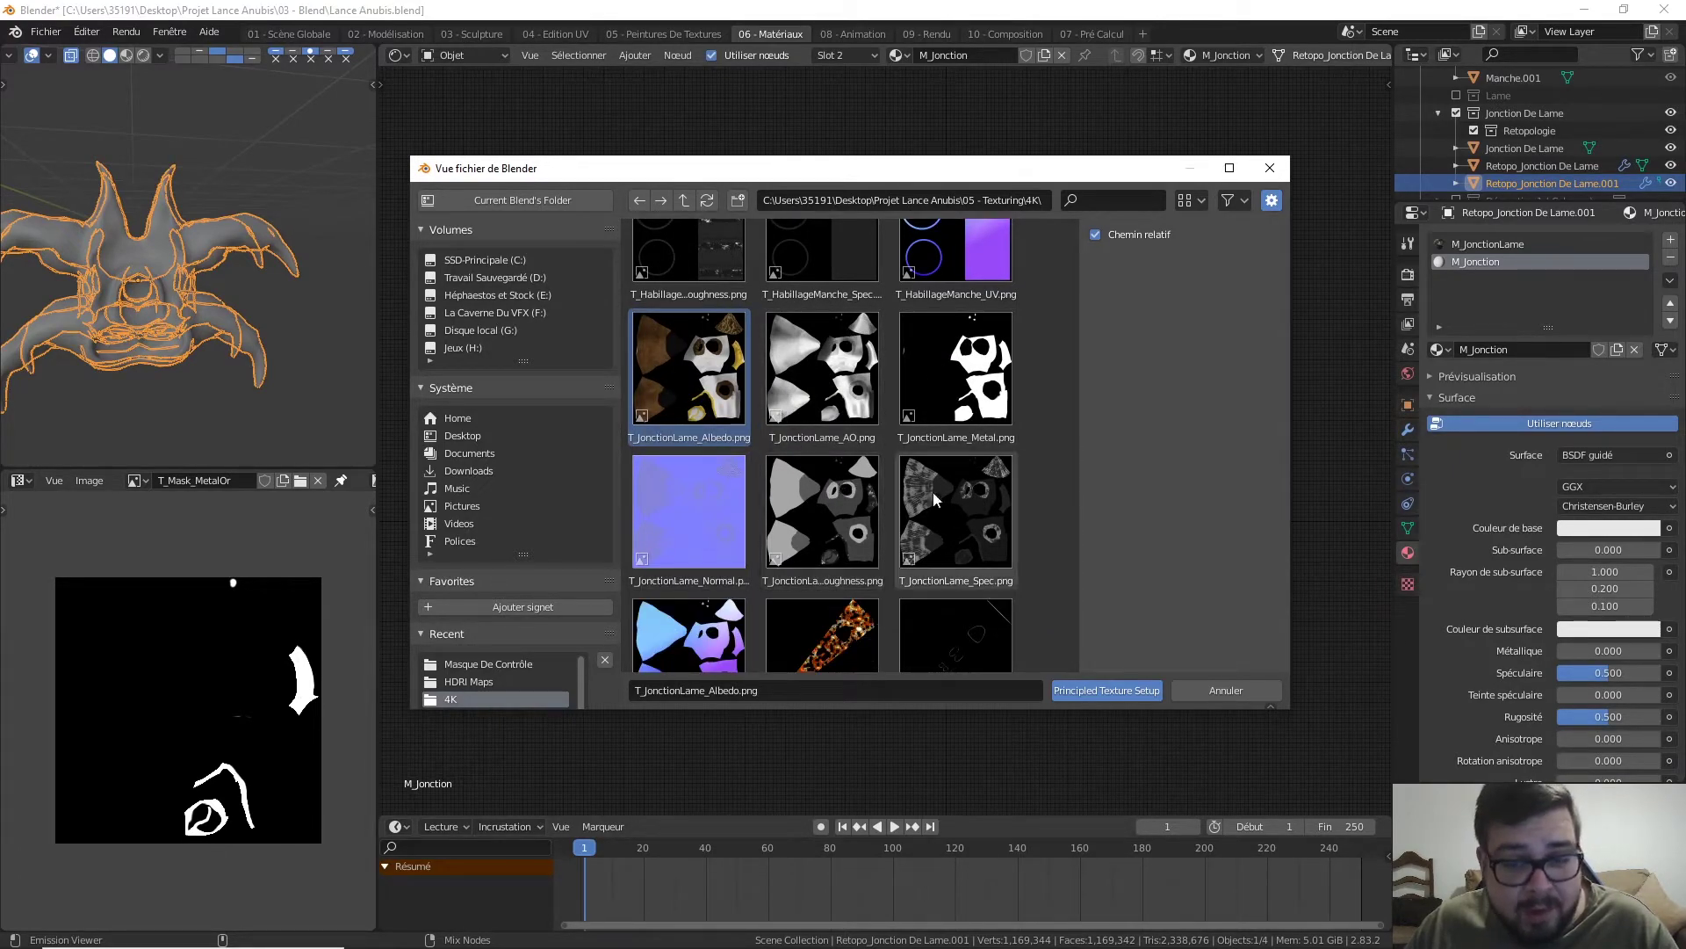
shift+click(961, 504)
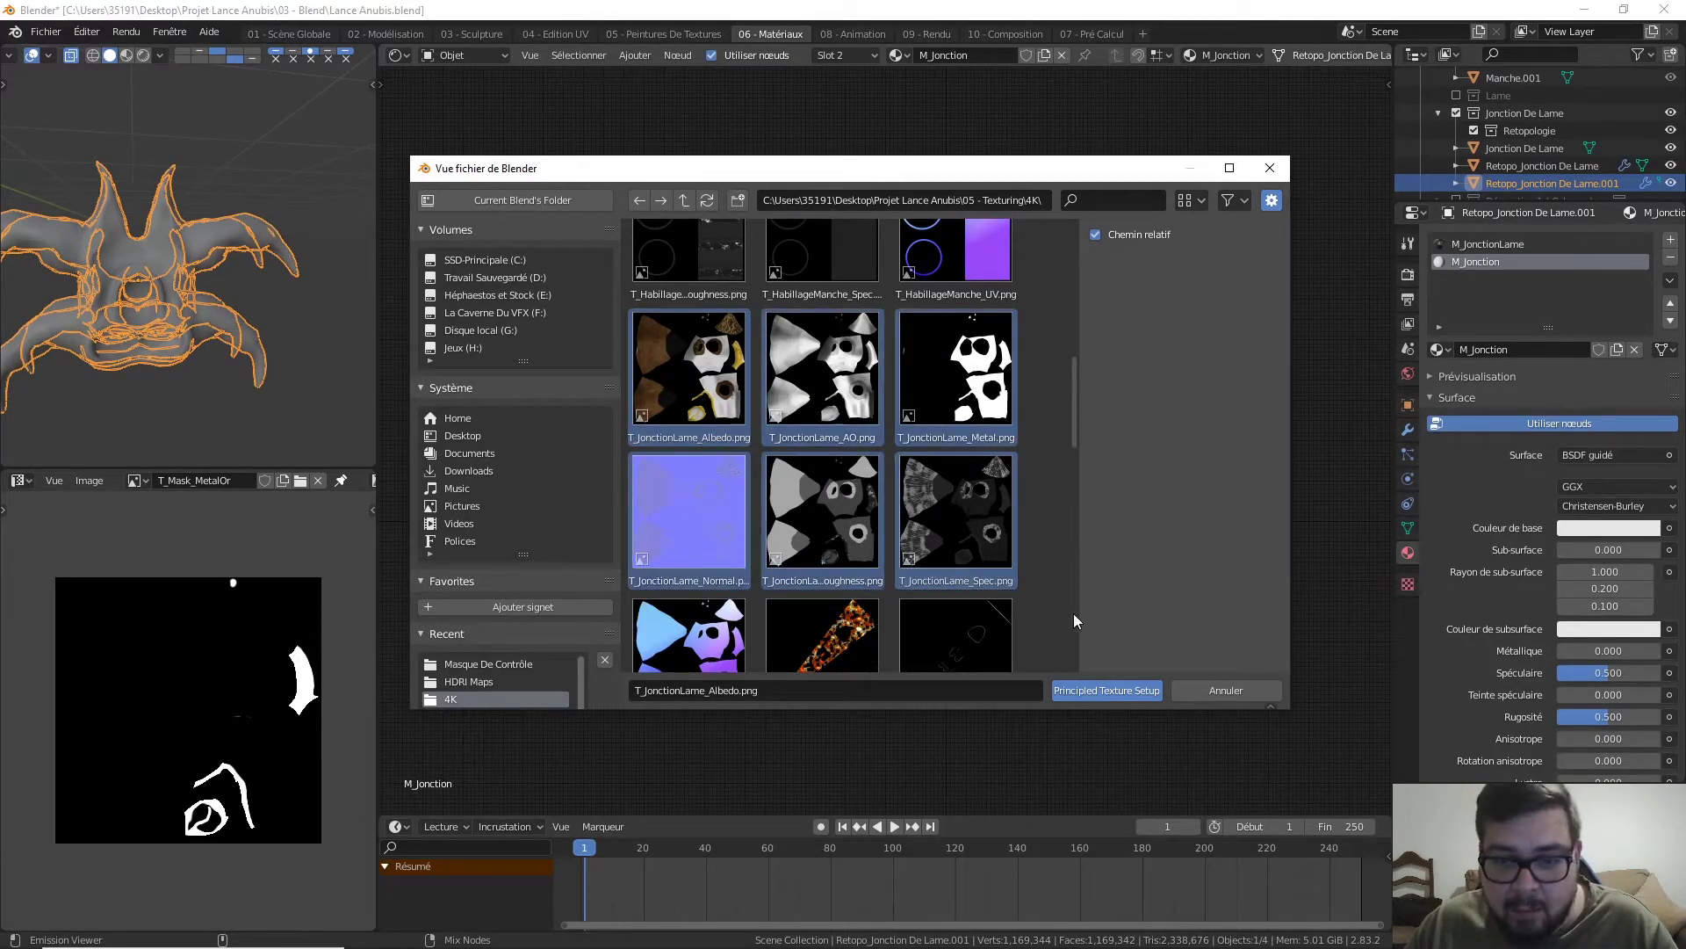
click(1104, 691)
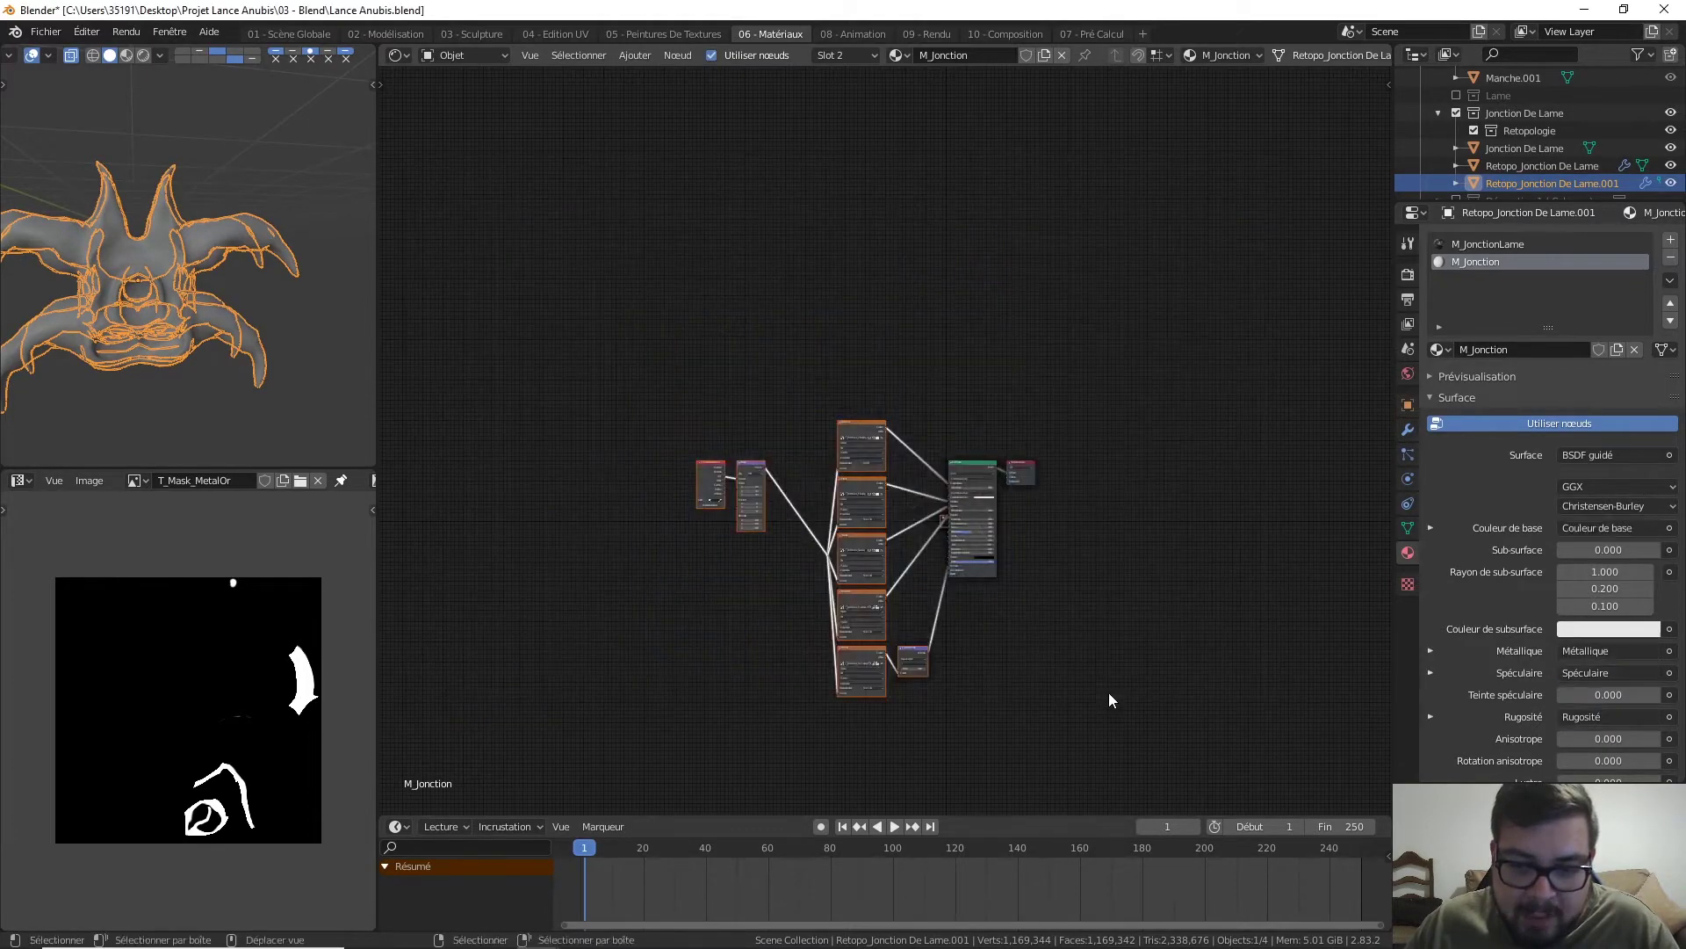
- Add an image texture node below the base colour texture, load T_JonctionLame_AO.png from the 4K folder, and link it to the shared mapping
scroll(983, 504, up, 5)
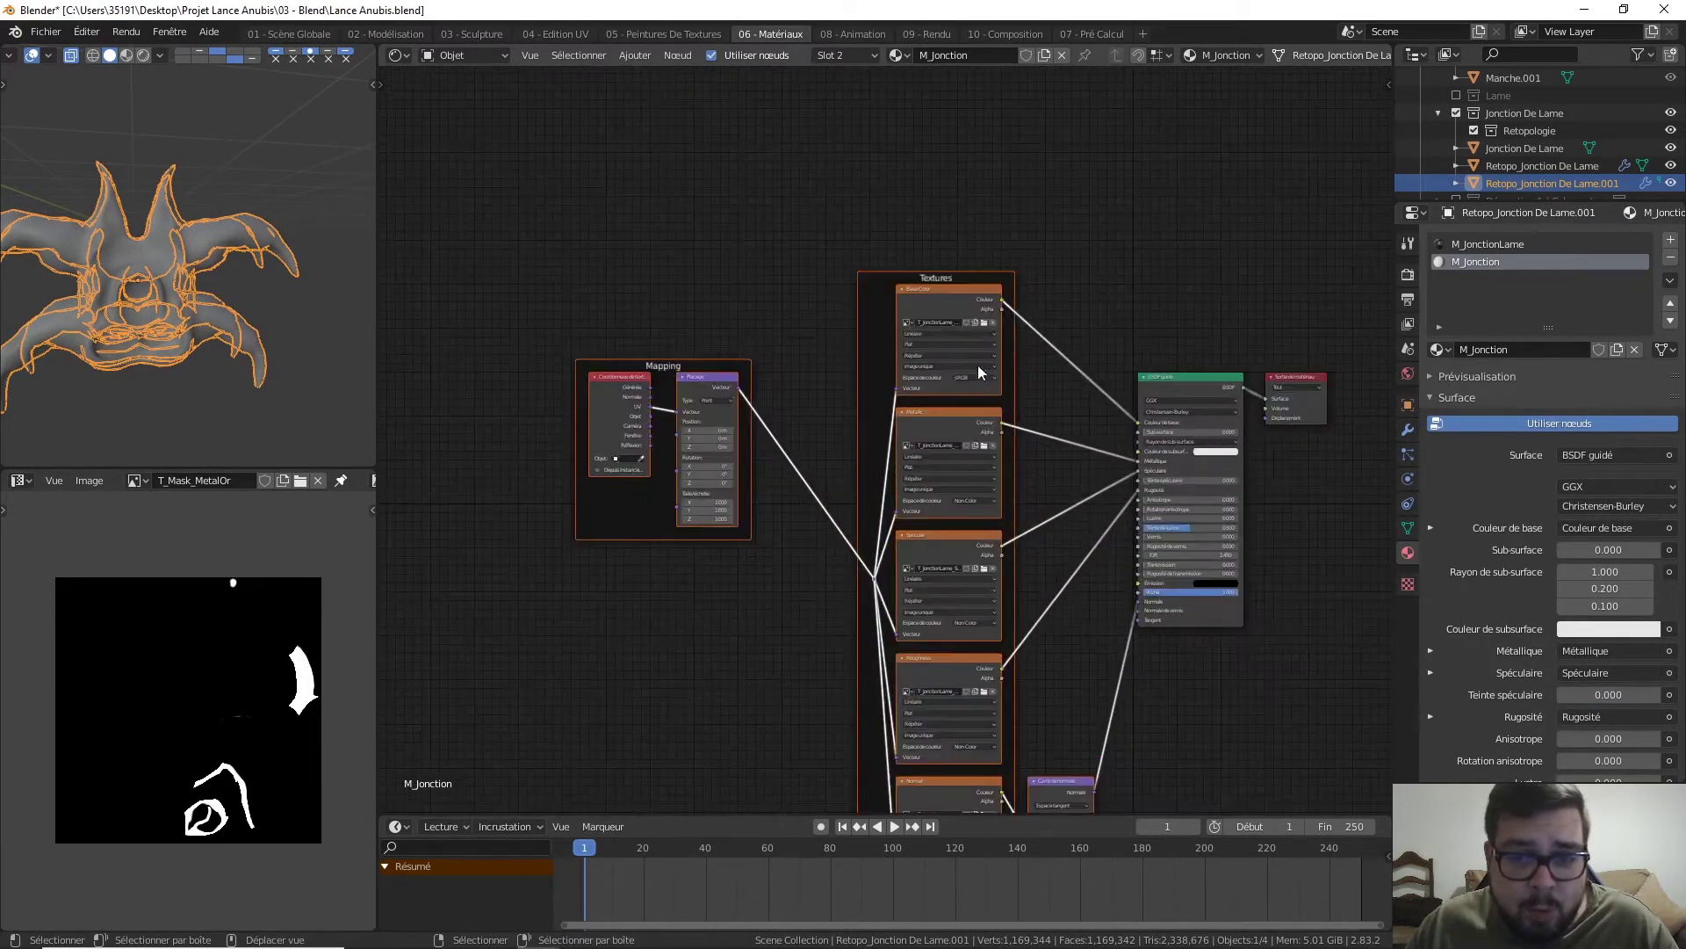
drag(958, 303, 949, 133)
key(shift+a)
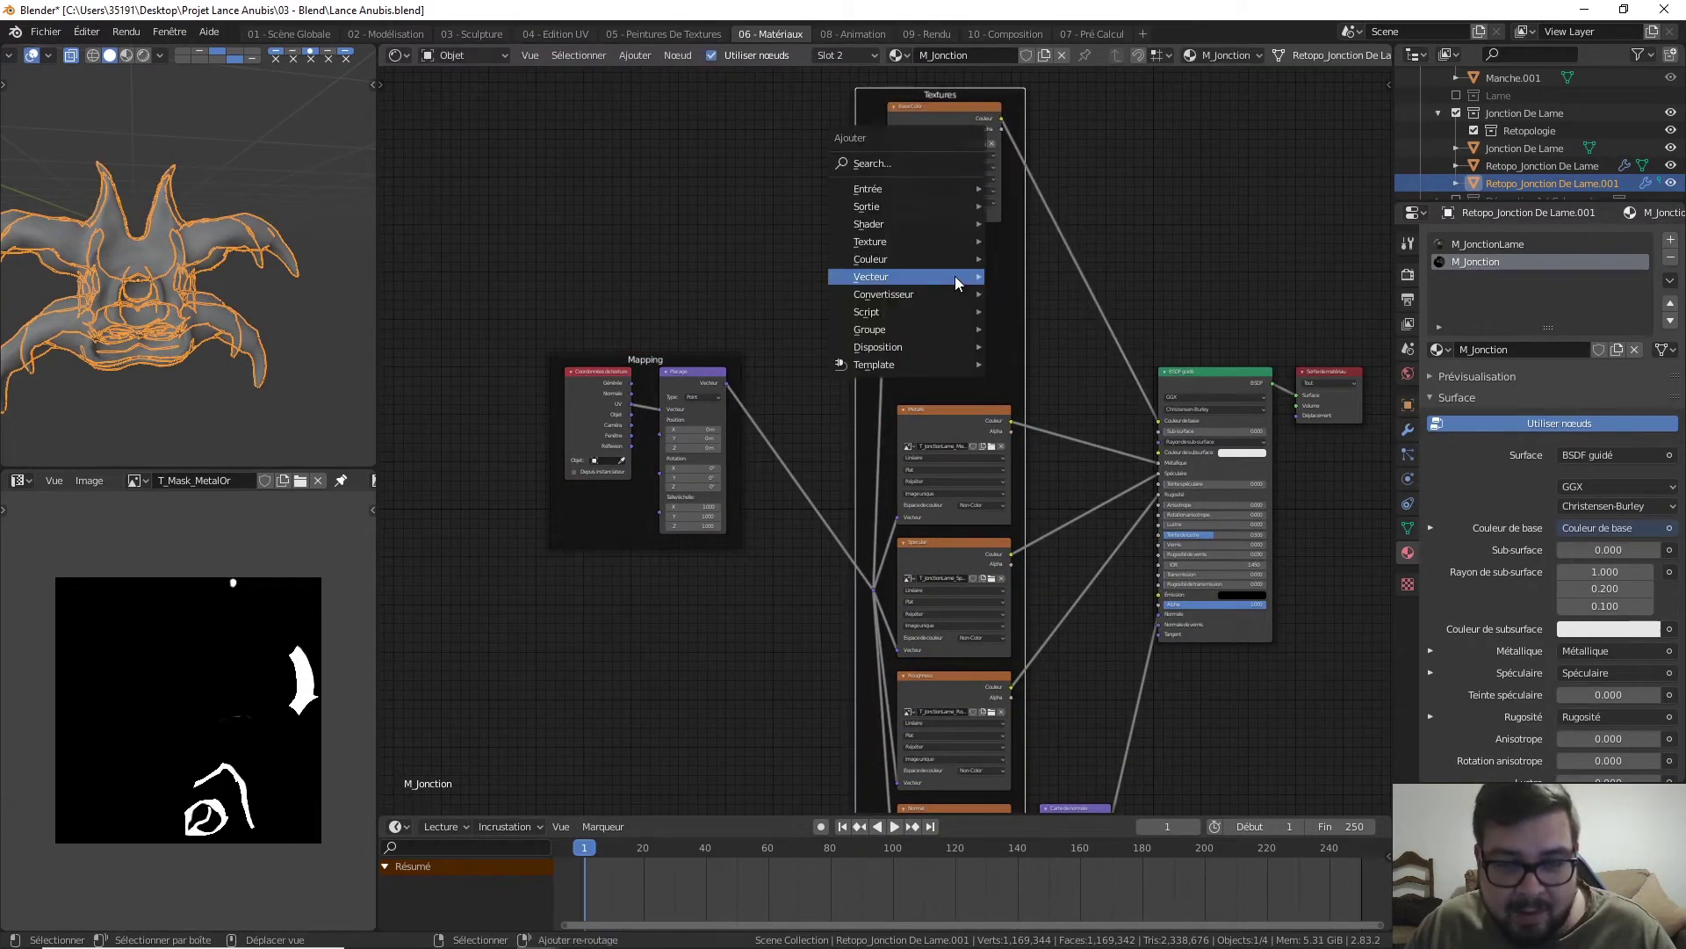
mouse_move(905, 252)
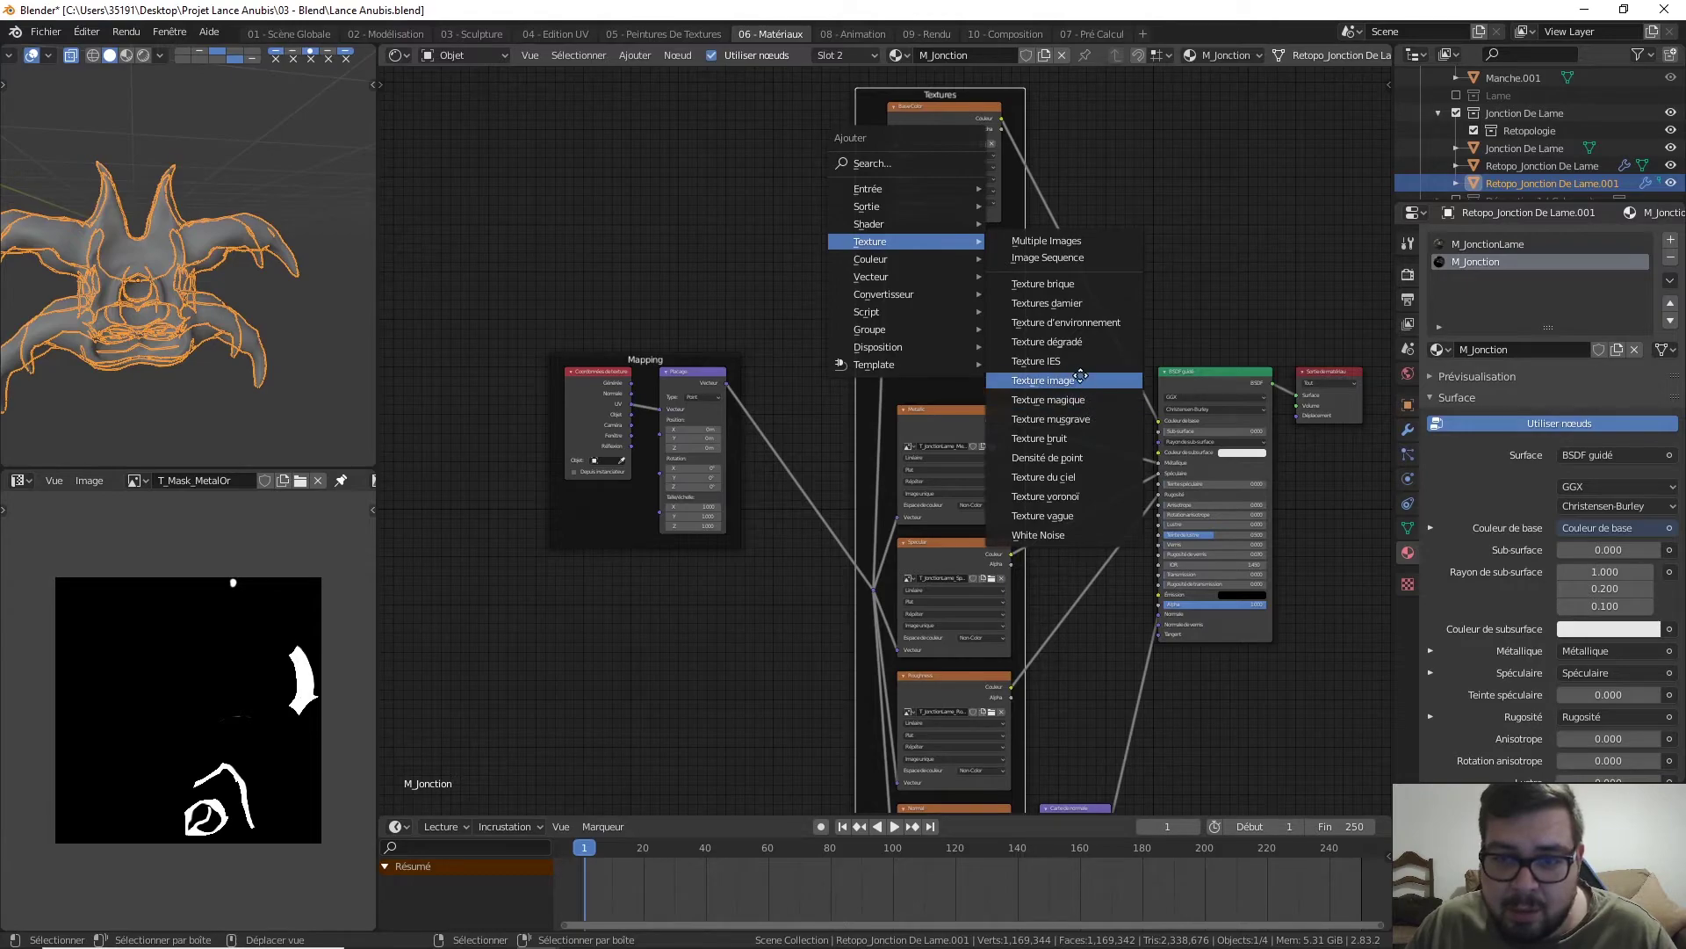
click(1082, 376)
click(909, 256)
click(992, 296)
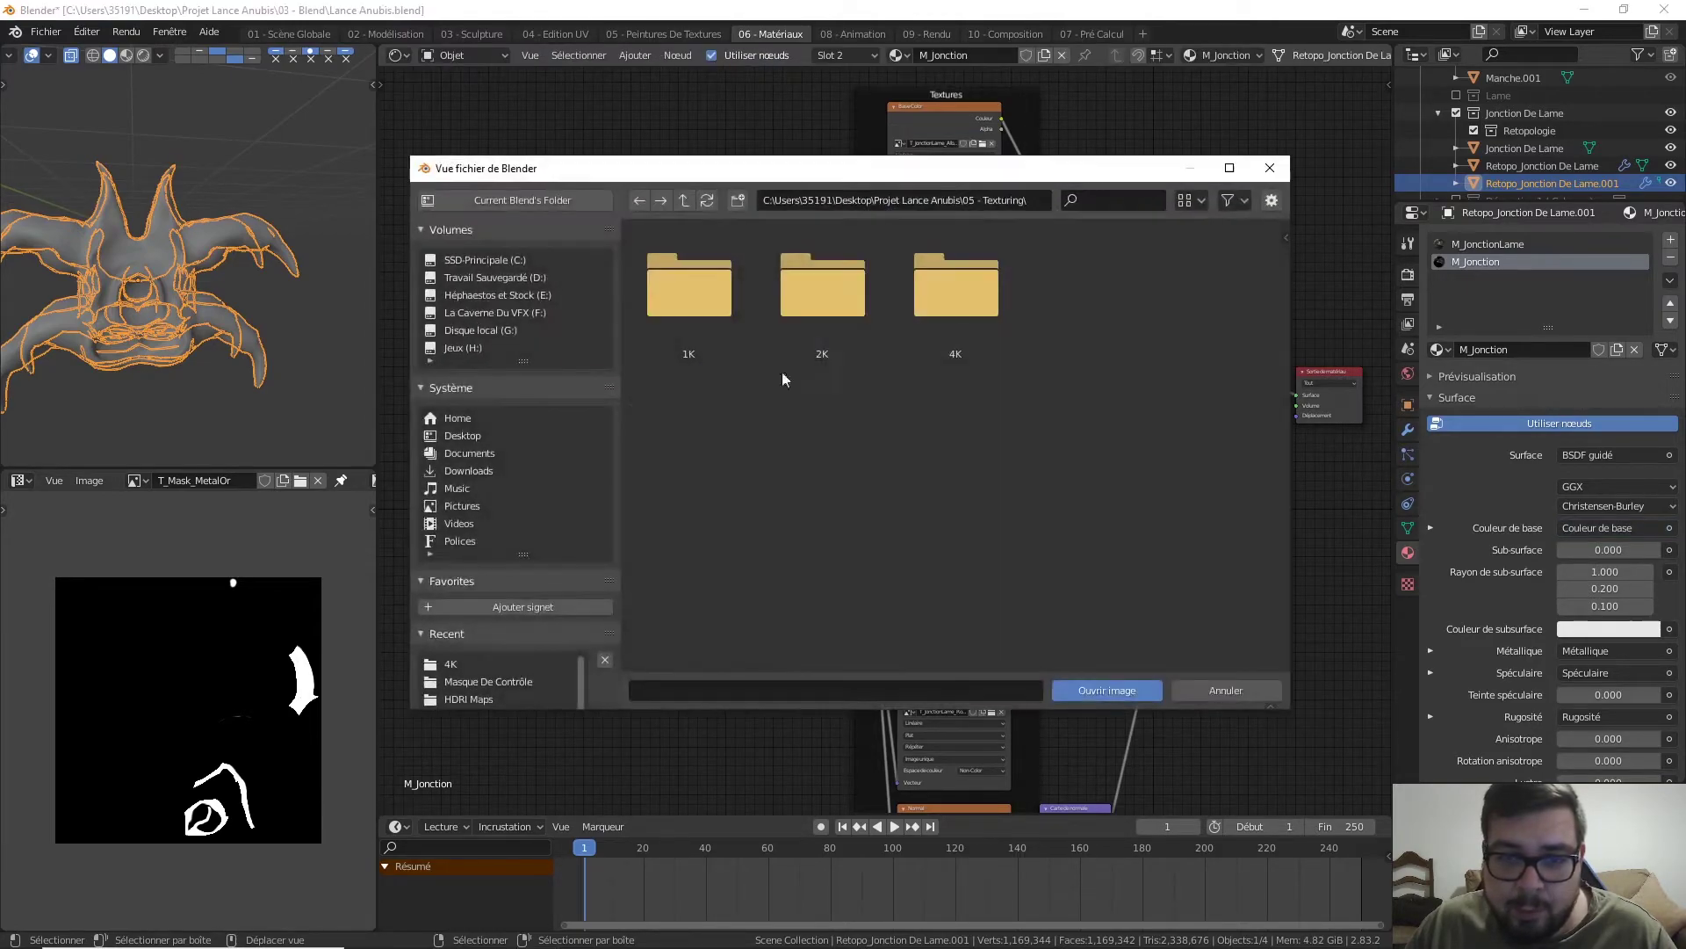
click(451, 663)
scroll(983, 453, down, 5)
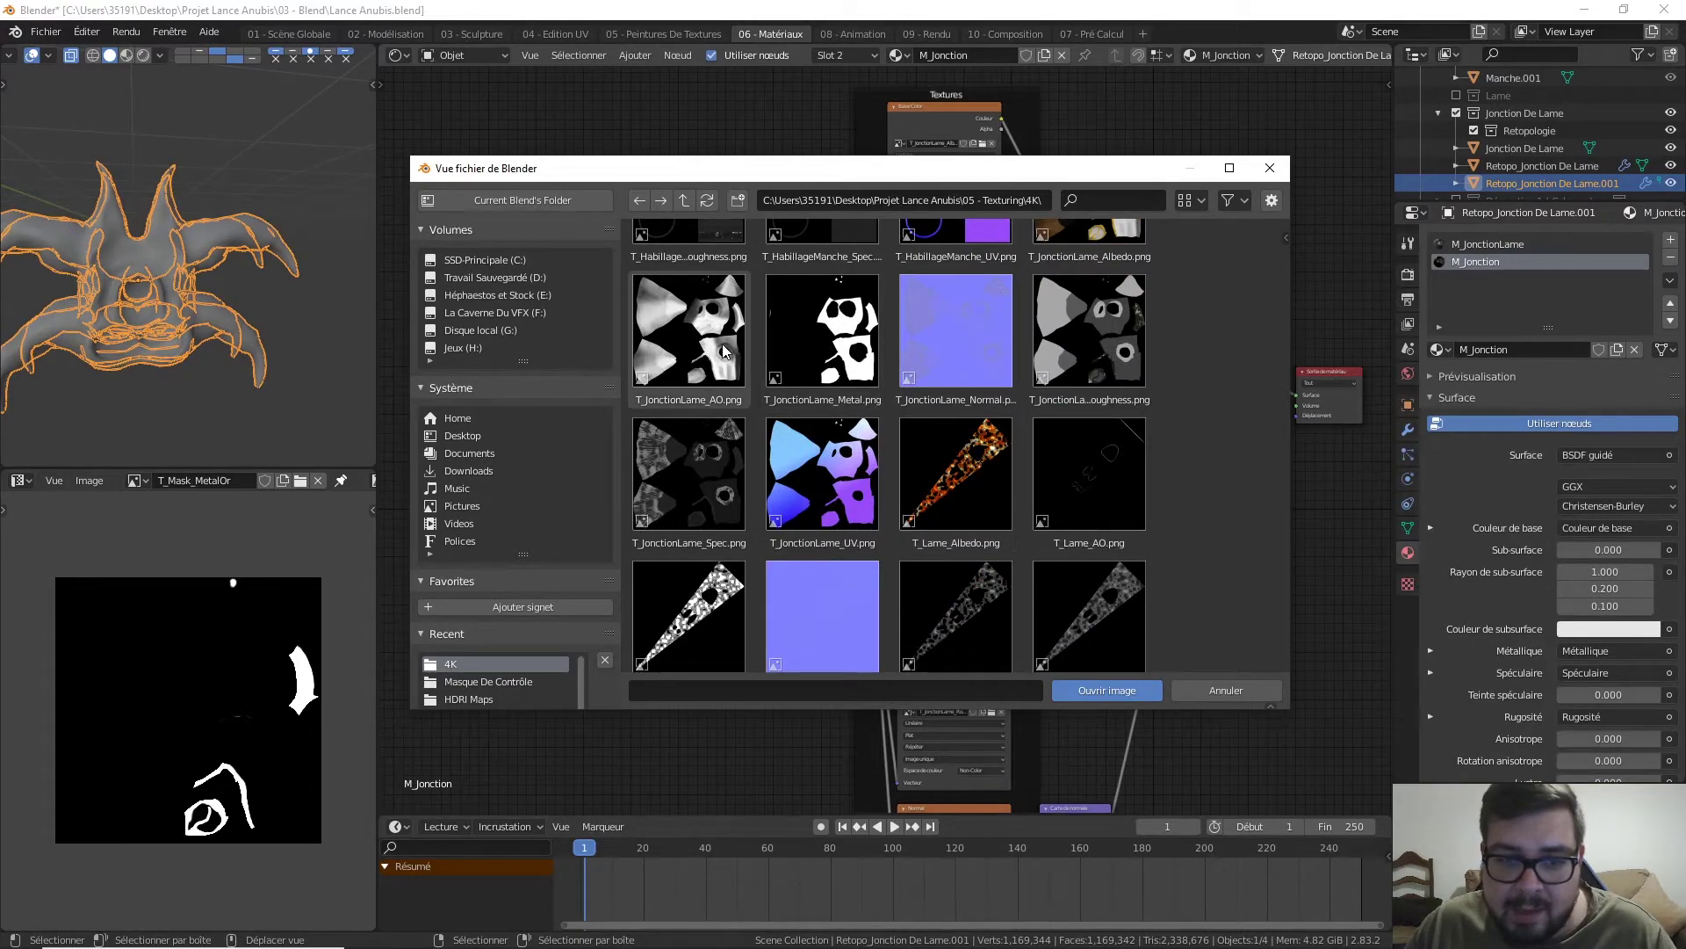
double_click(722, 345)
drag(909, 369, 873, 587)
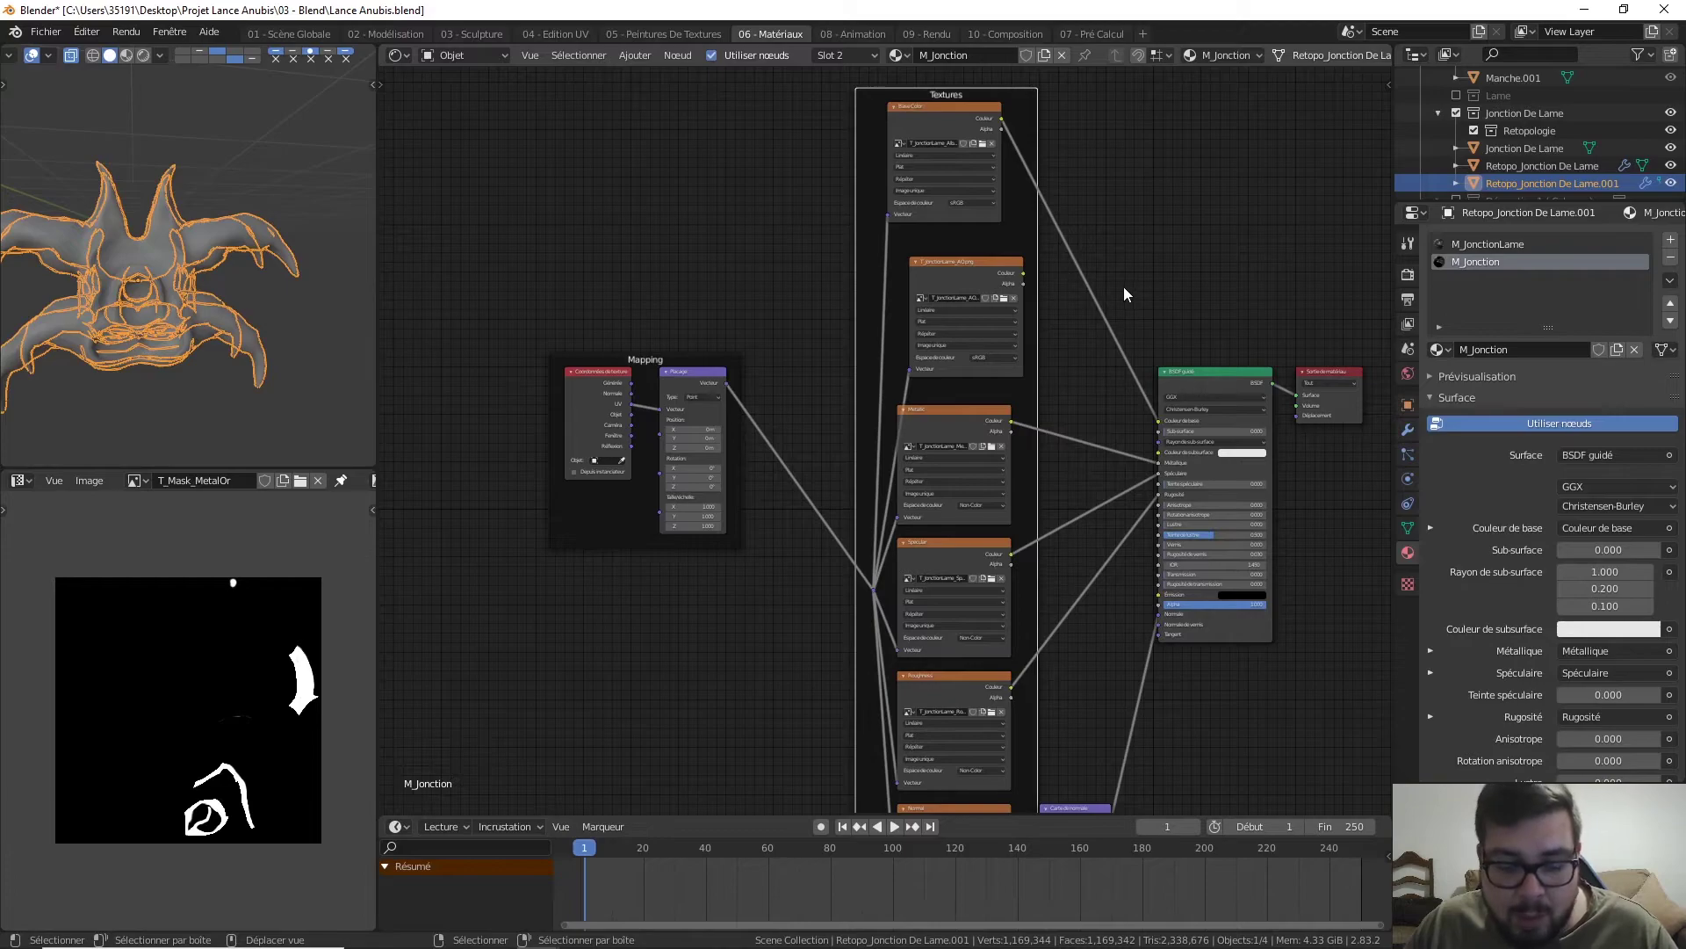
- Insert a Mix RGB node between the base colour texture and the BSDF, and connect the AO texture to its second colour input
key(shift+a)
mouse_move(1047, 313)
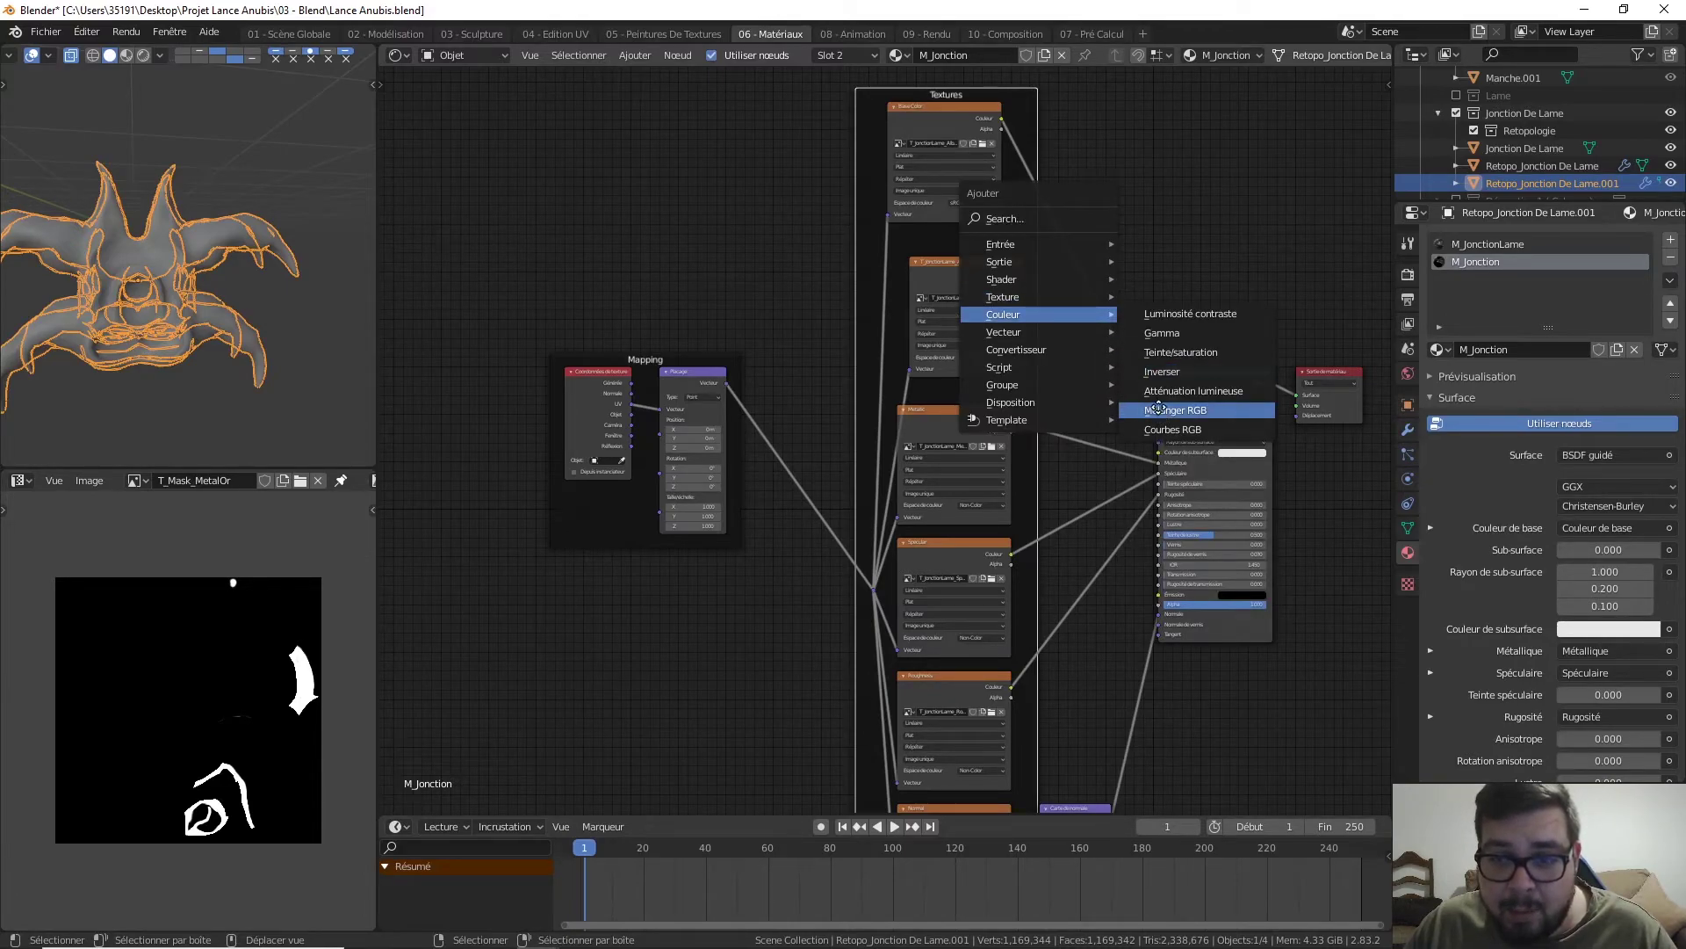
click(1159, 409)
click(1035, 272)
drag(1025, 274, 1055, 318)
- Set the mix node to Multiplier at maximum factor, and set the AO texture's colour space to Non-Color
click(1088, 274)
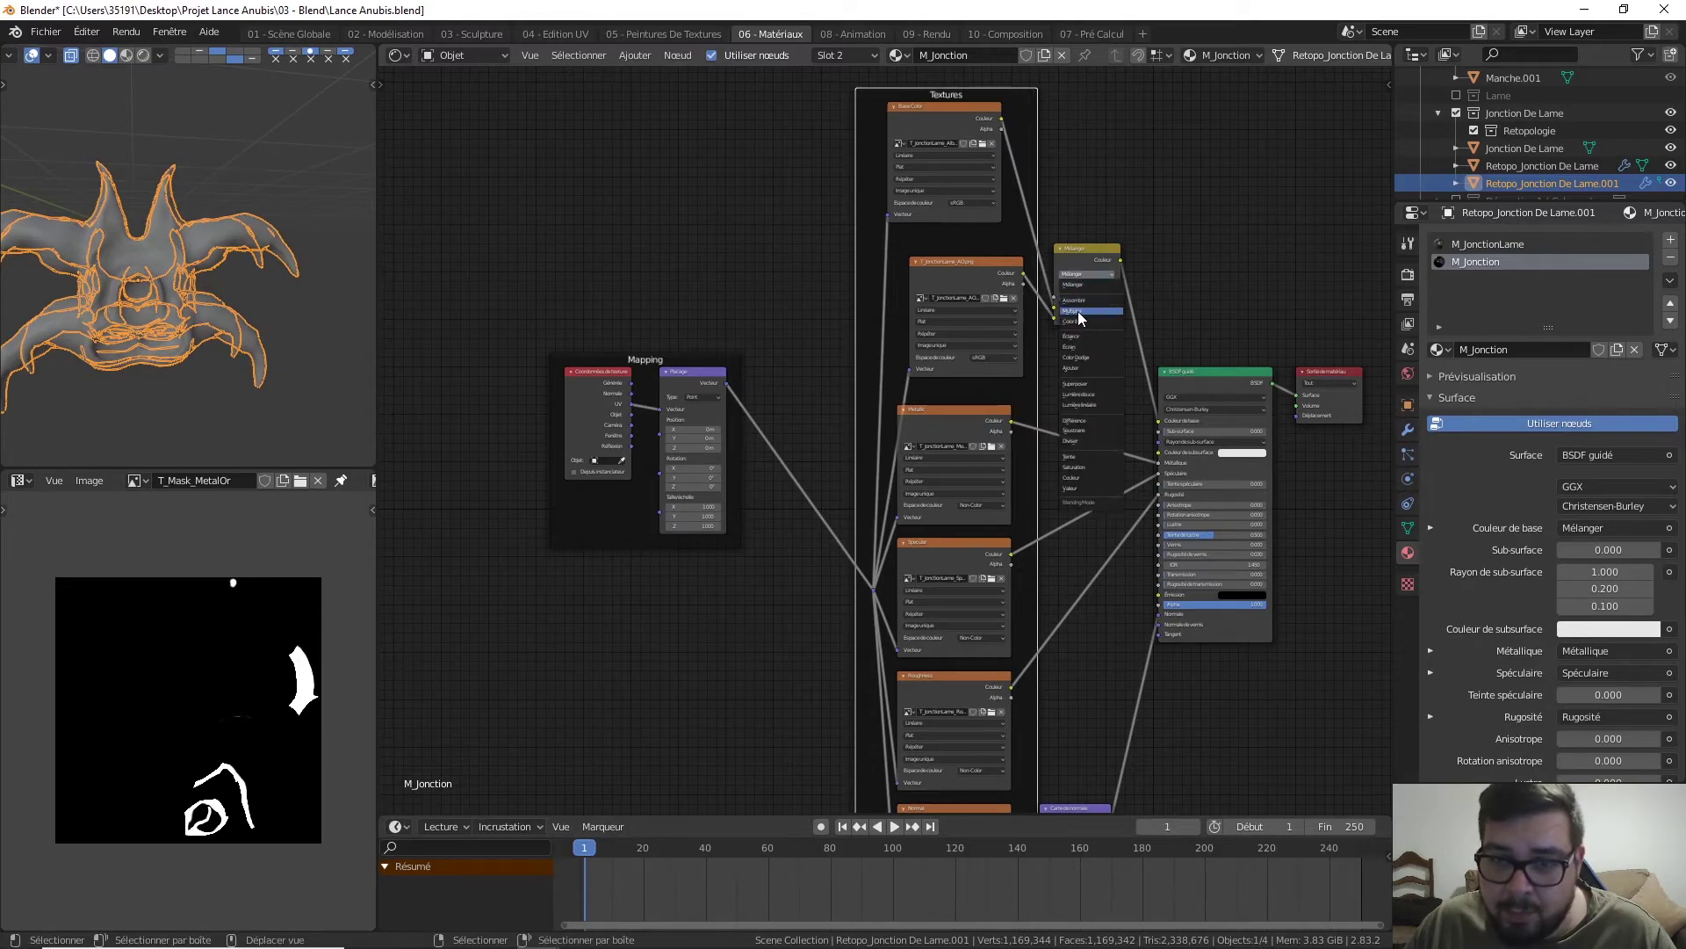
click(1079, 311)
drag(1089, 296, 1170, 297)
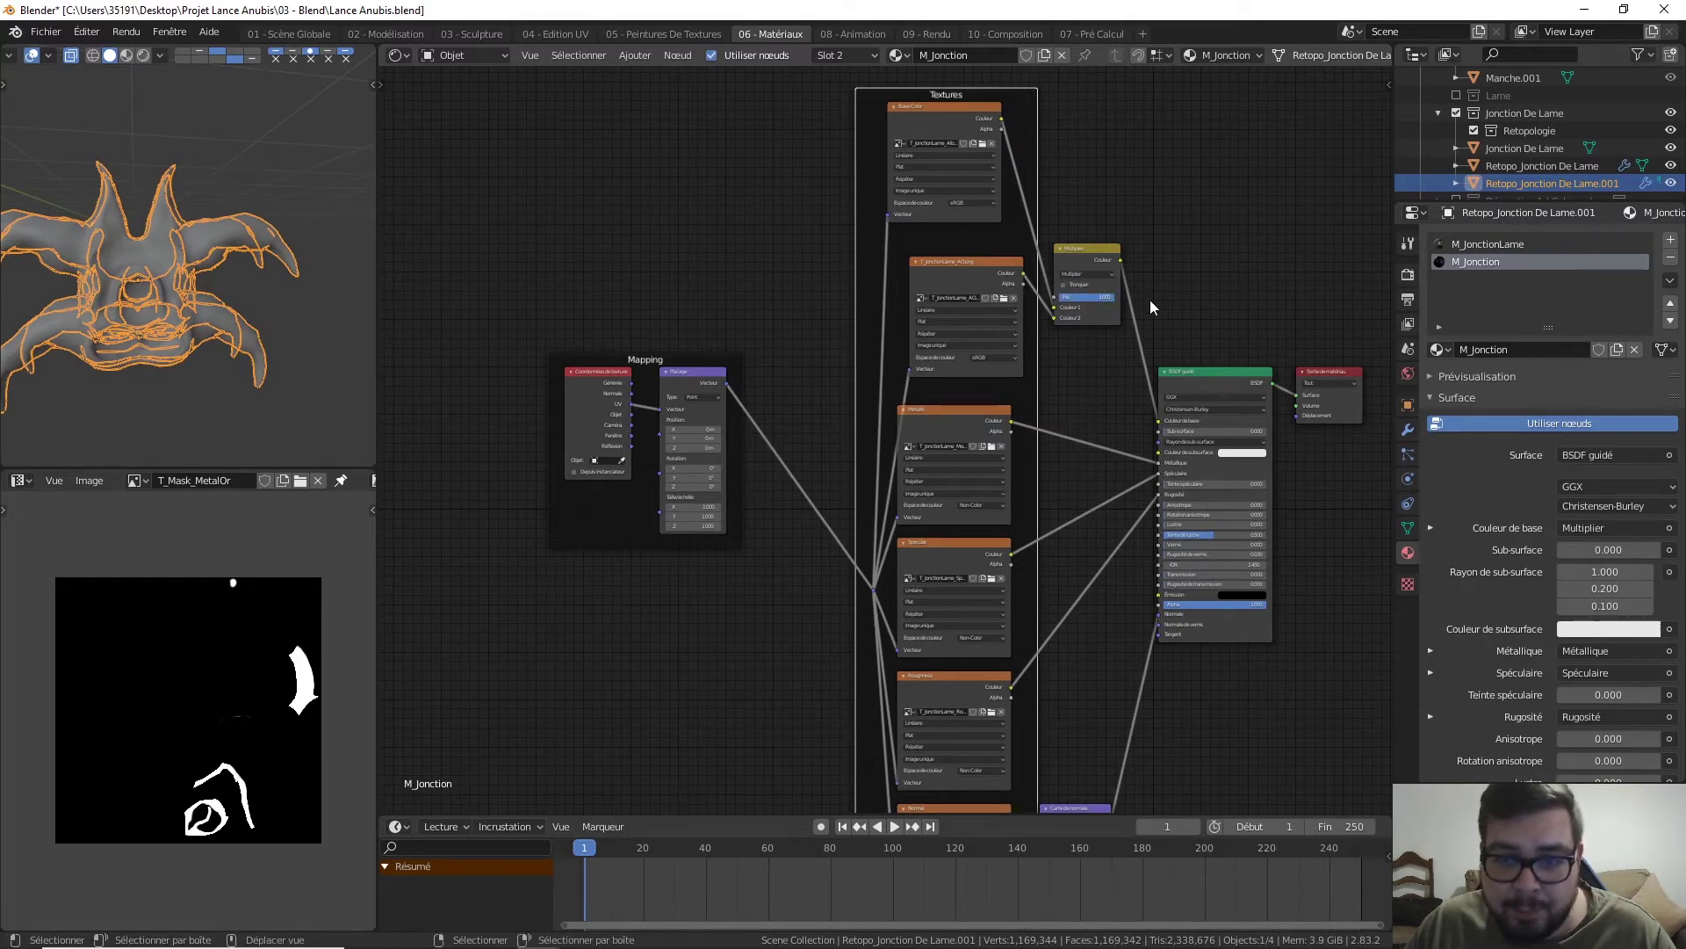
click(994, 359)
click(1007, 400)
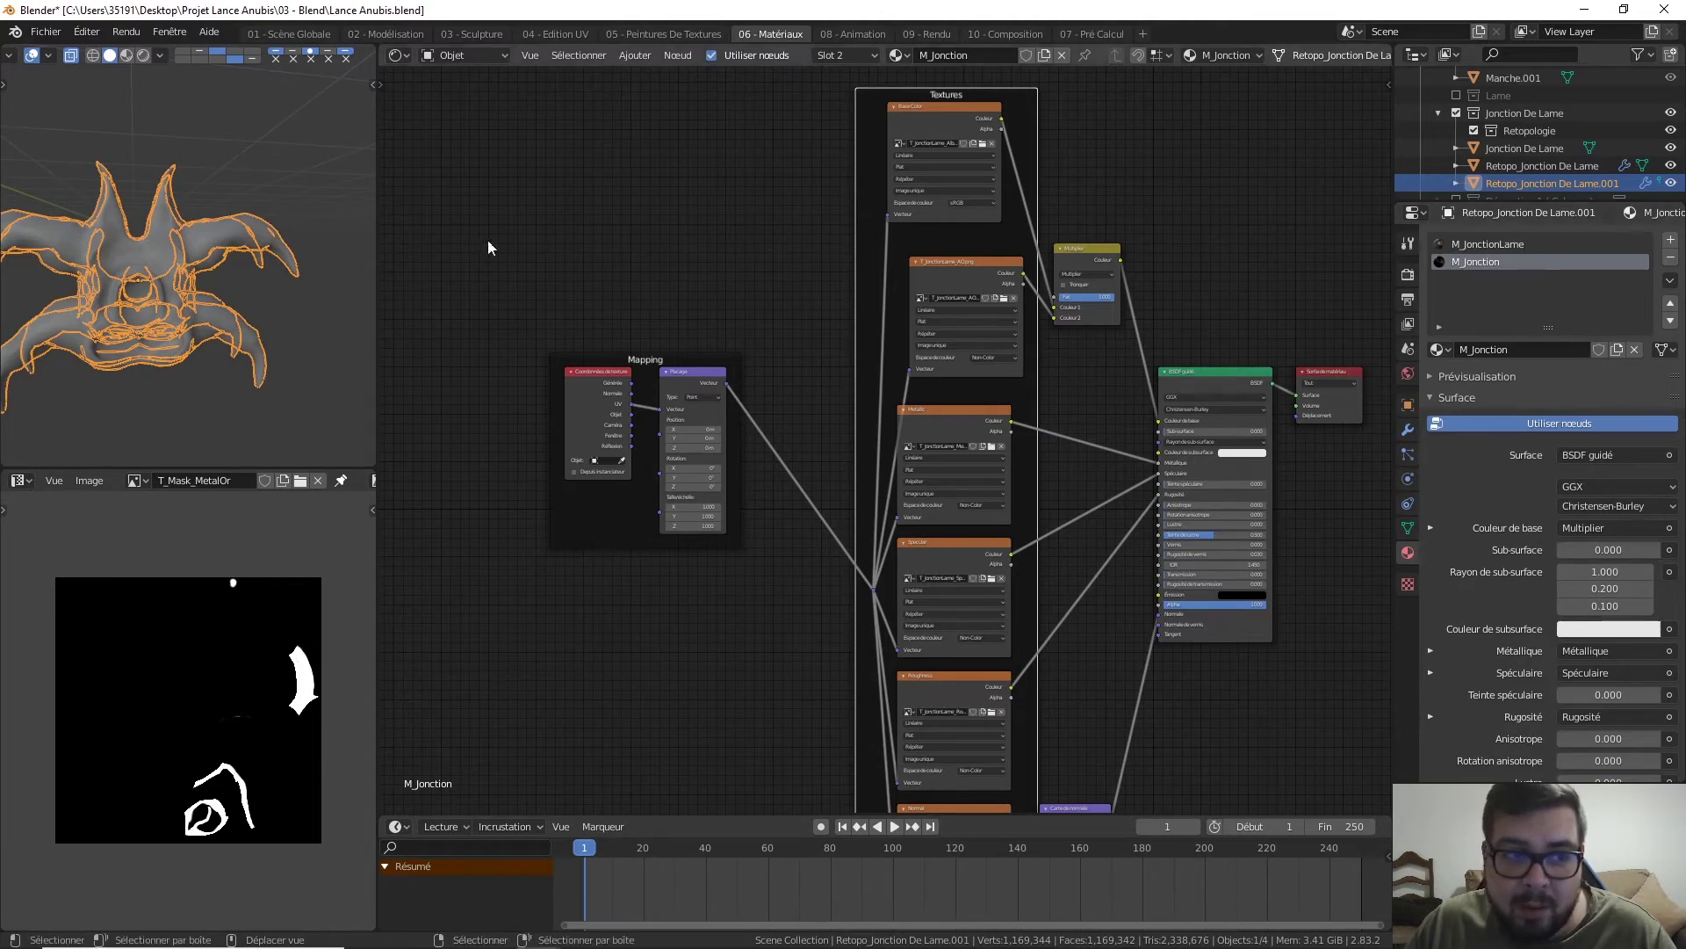
- Assign M_Jonction to all faces of the retopologized blade junction mesh and preview it with rendered shading
key(Tab)
key(a)
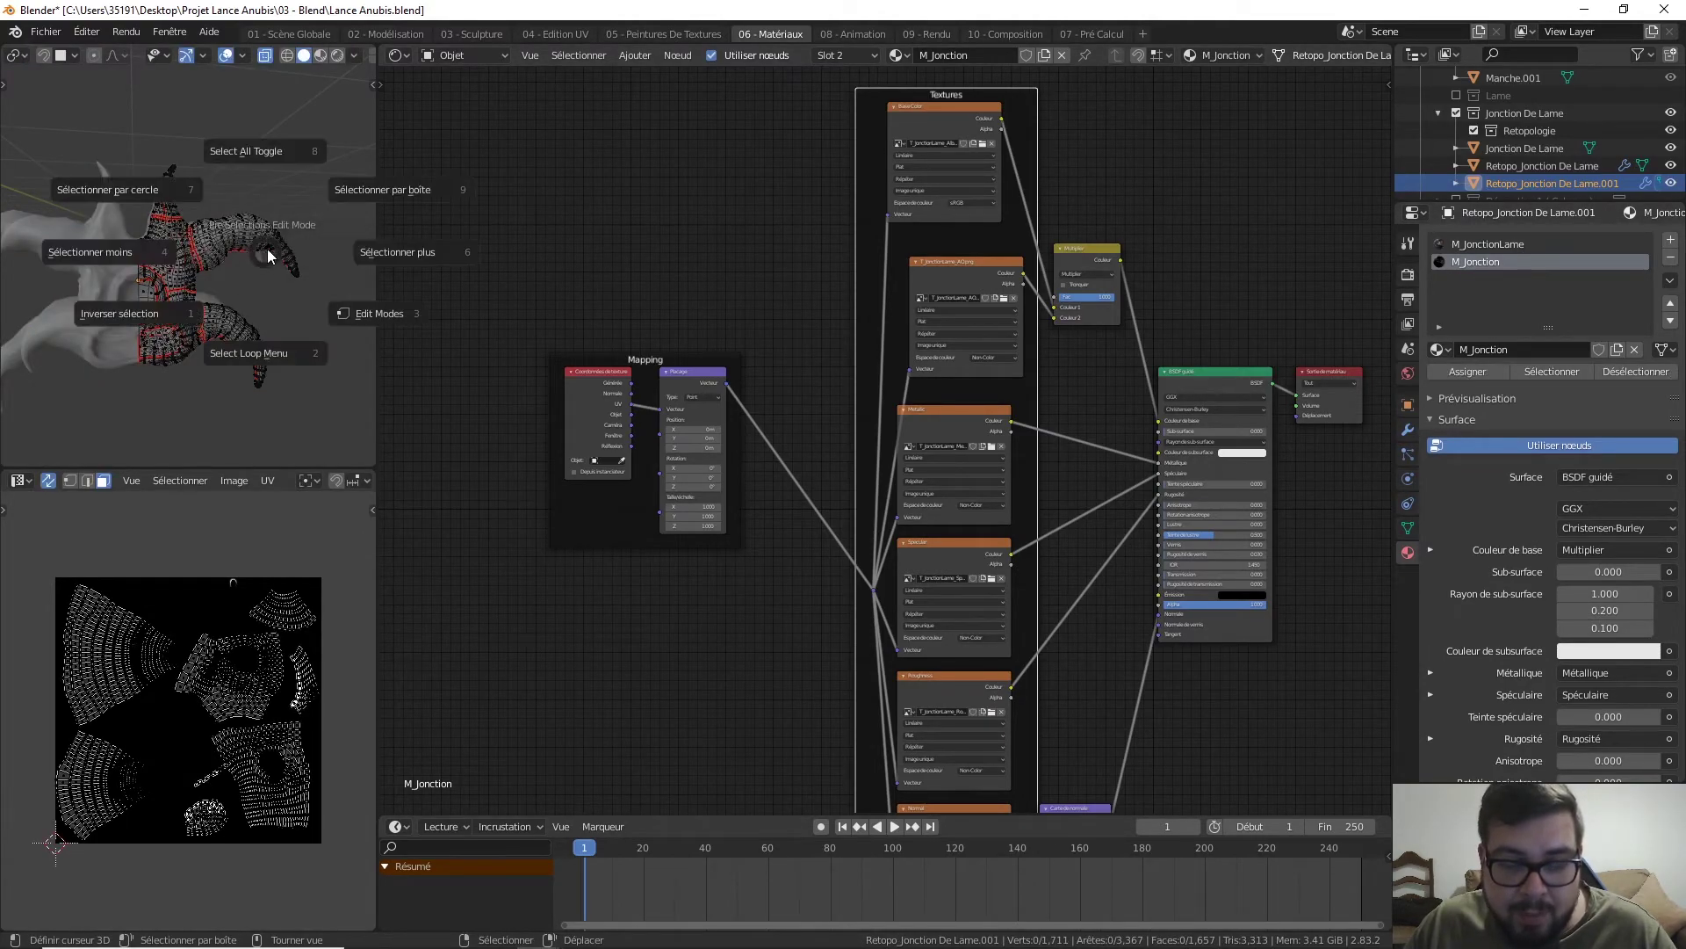
click(279, 159)
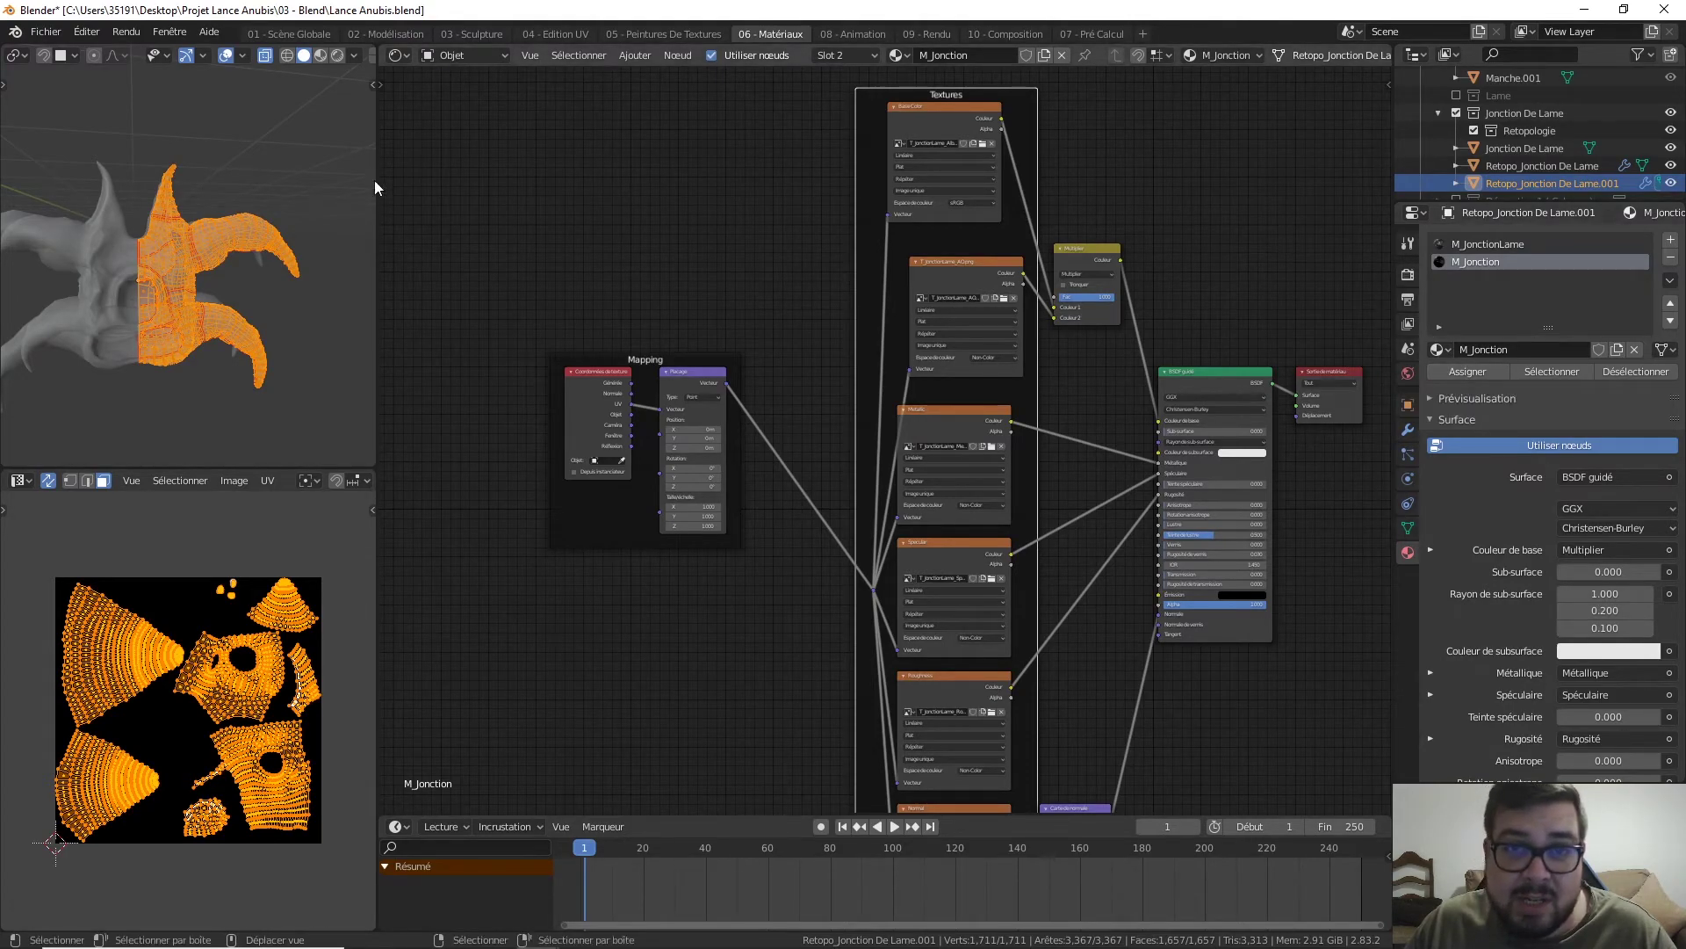
key(Tab)
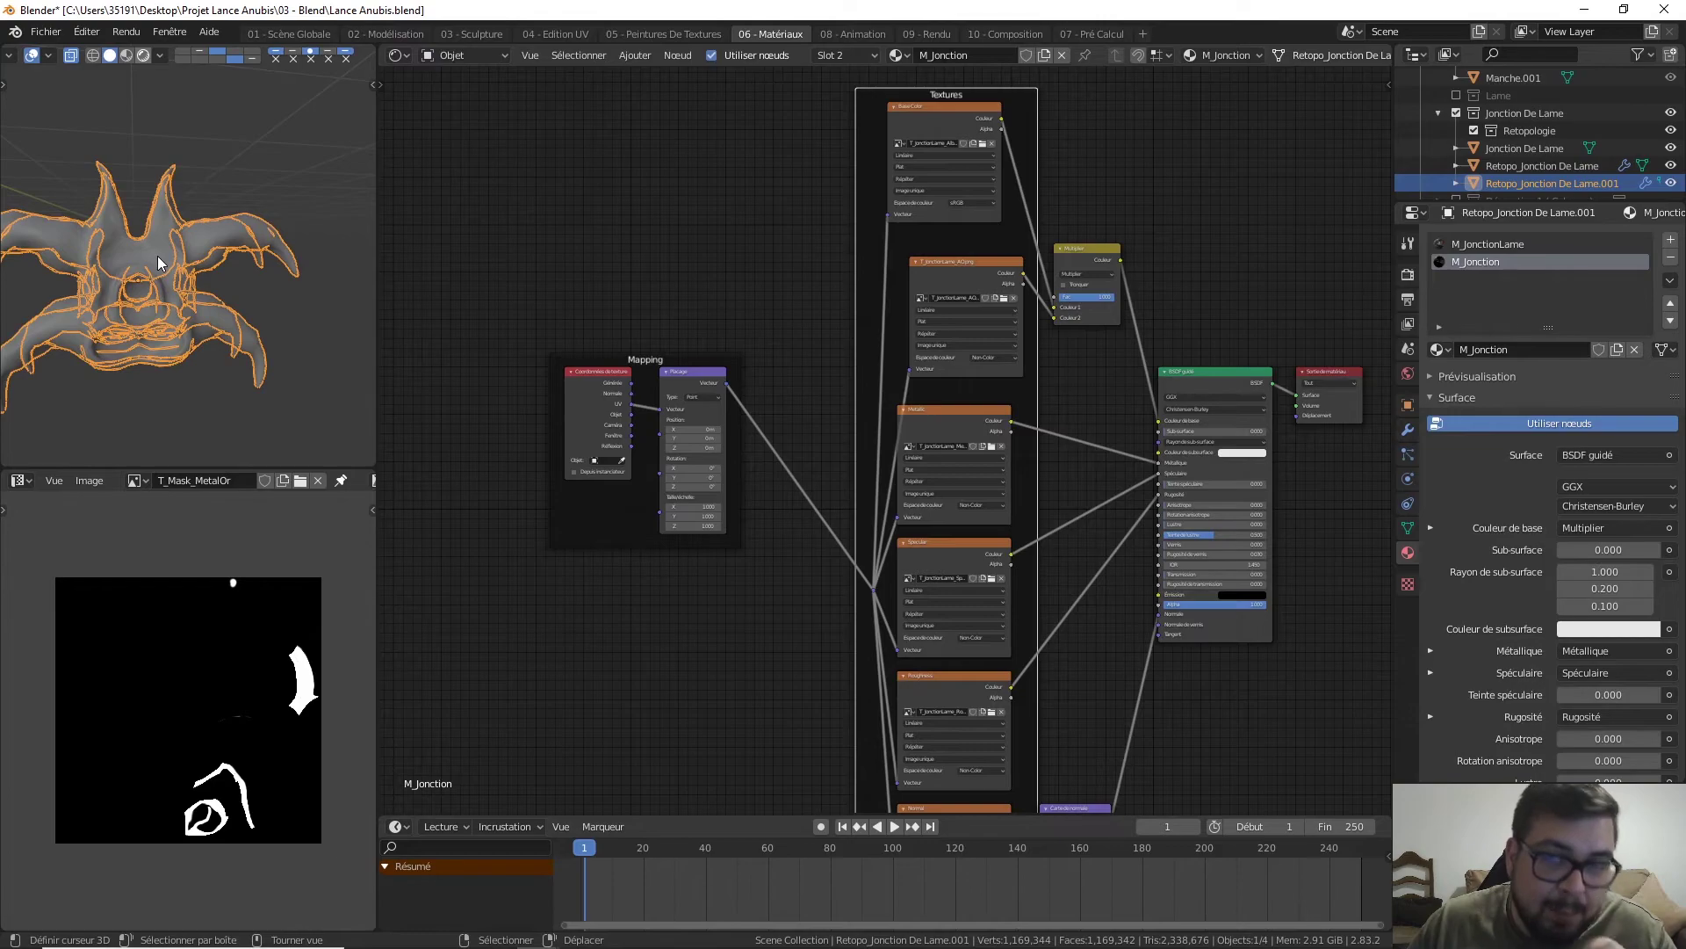
mouse_move(272, 320)
middle_down()
mouse_move(194, 282)
mouse_move(240, 299)
mouse_move(83, 355)
mouse_move(304, 318)
mouse_move(261, 317)
middle_up()
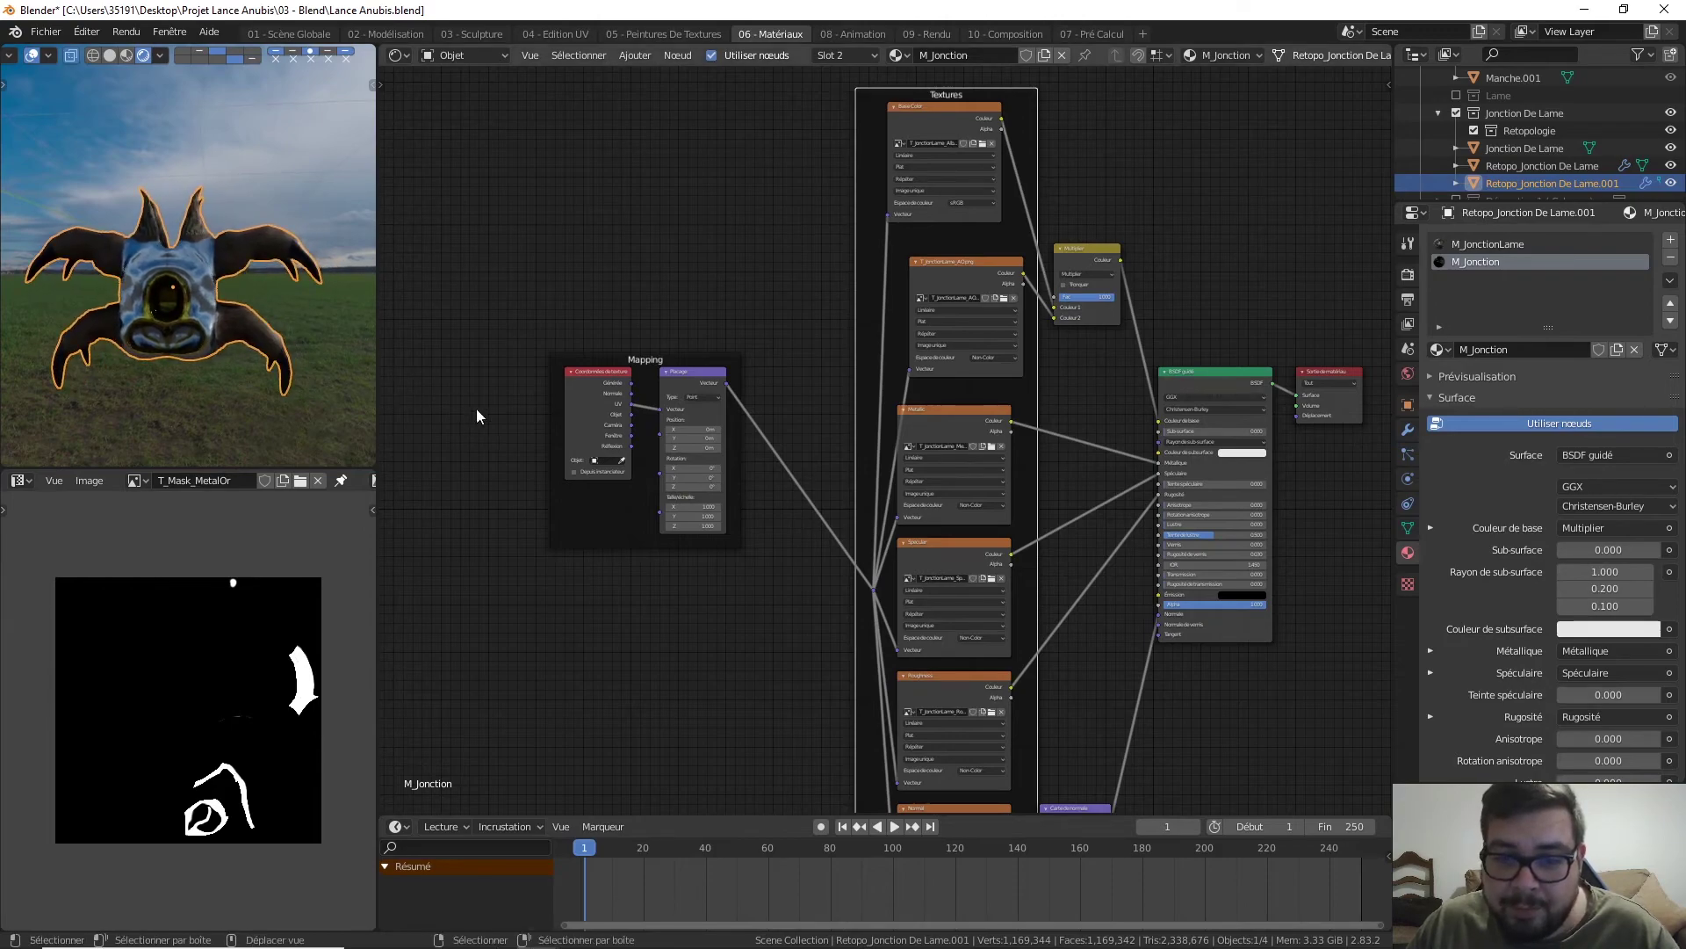
- Set the normal texture's colour space to XYZ and inspect the rendered junction from the front and side
middle_drag(870, 540, 740, 186)
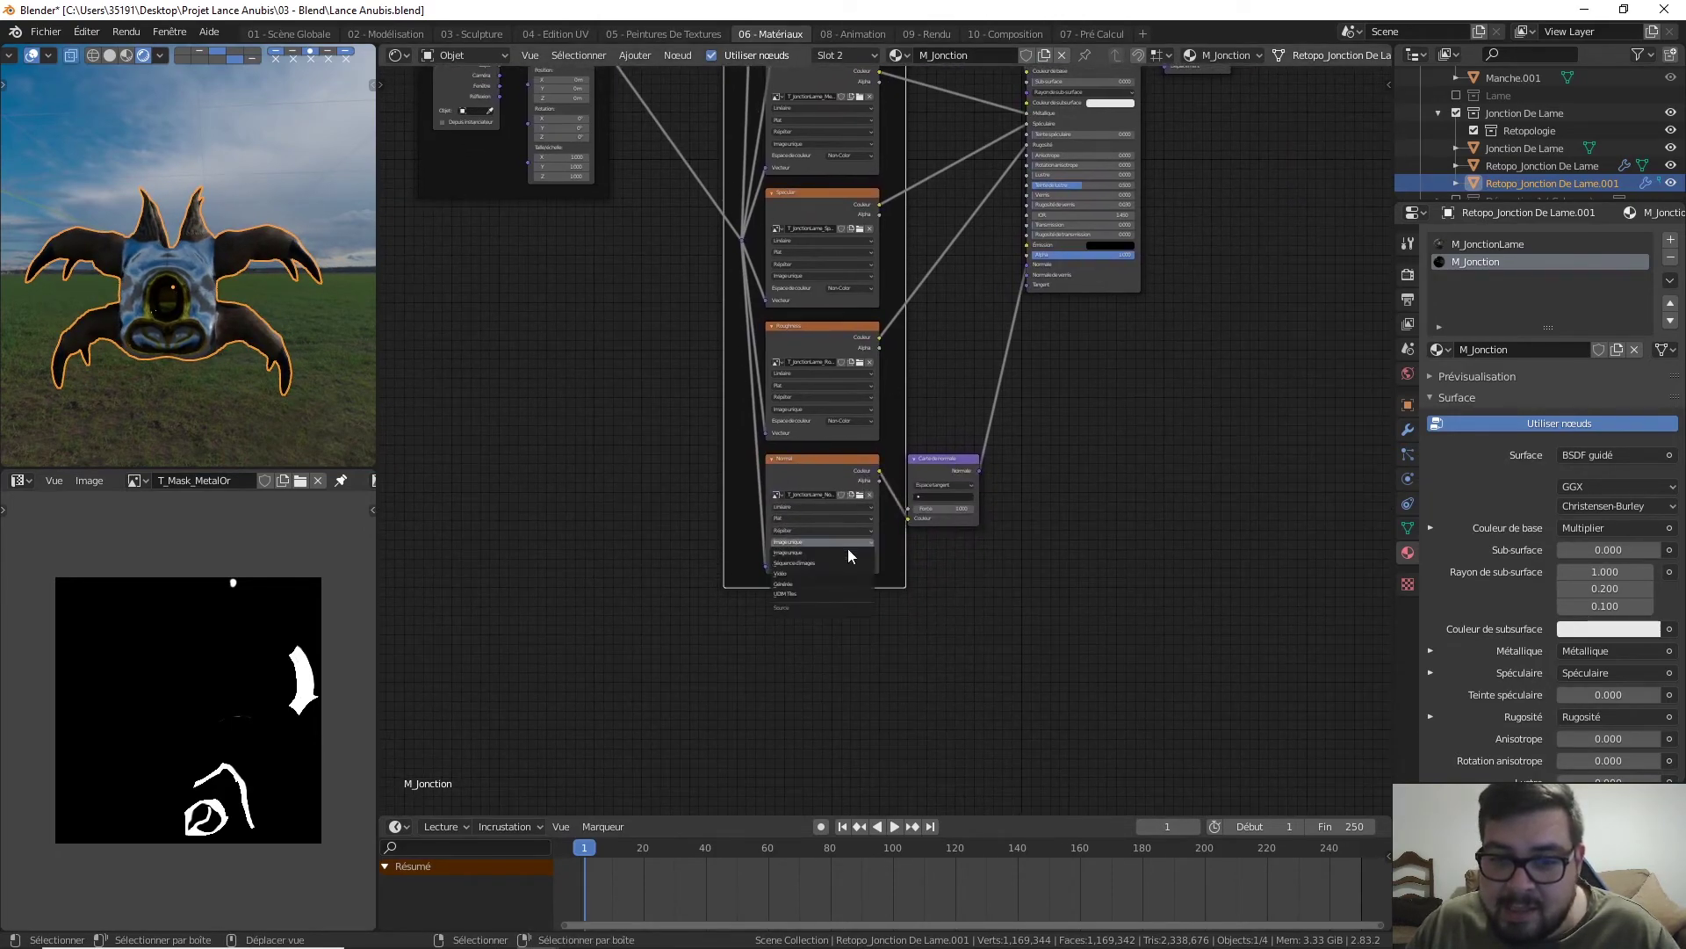
click(854, 555)
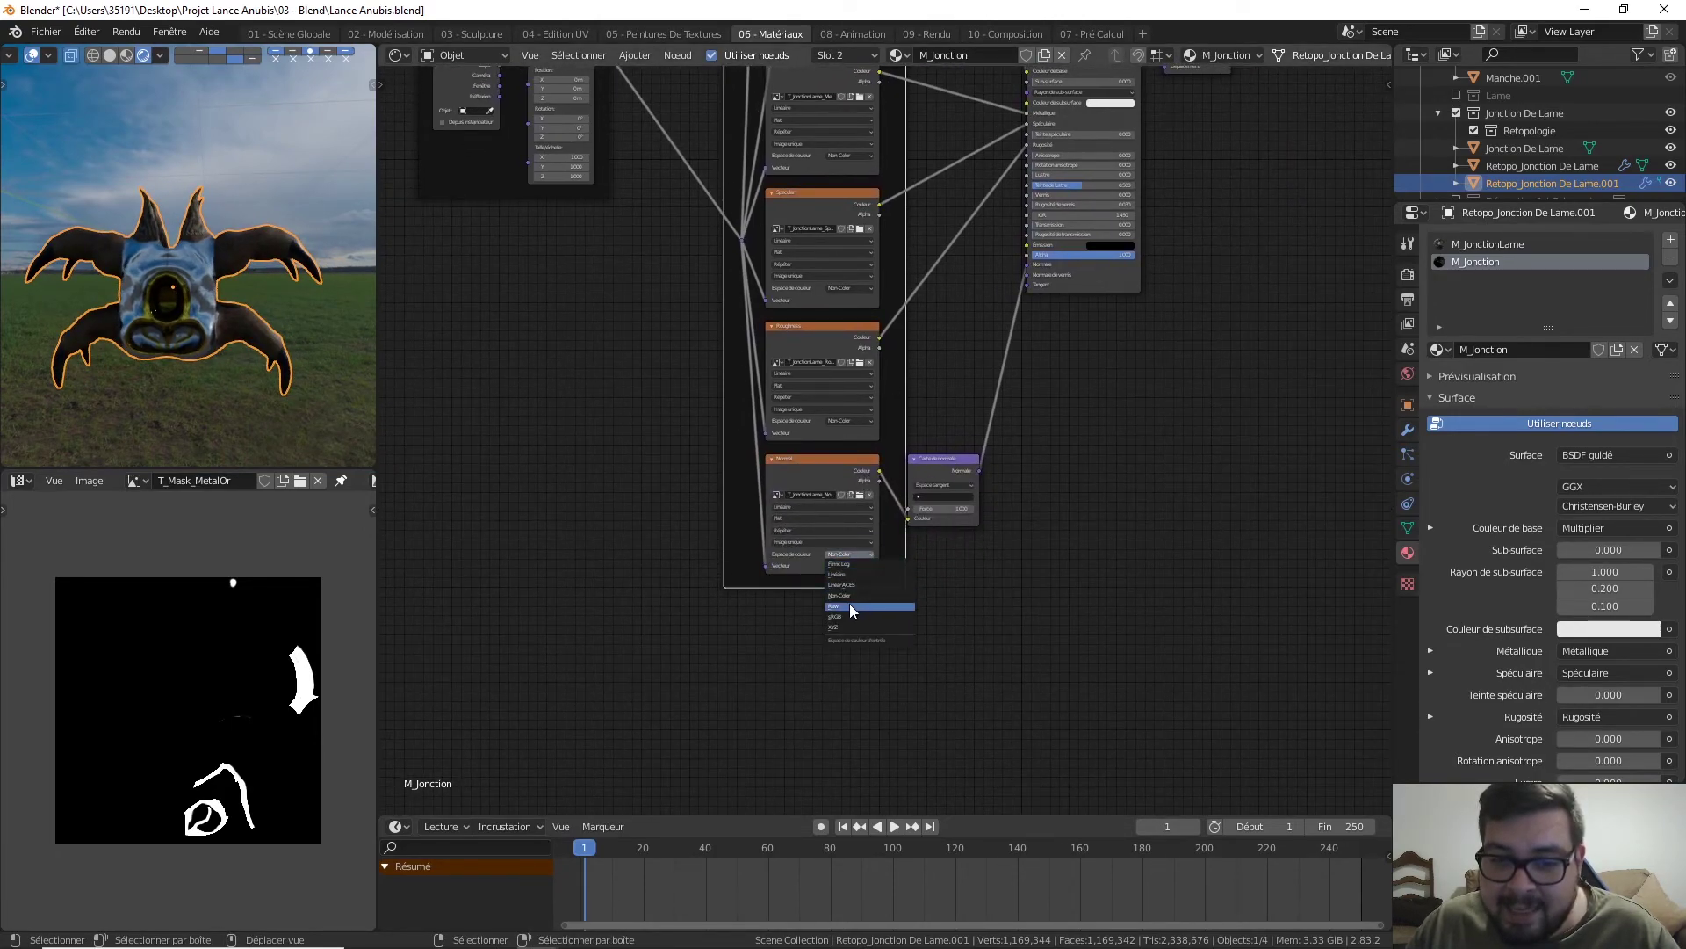
click(843, 627)
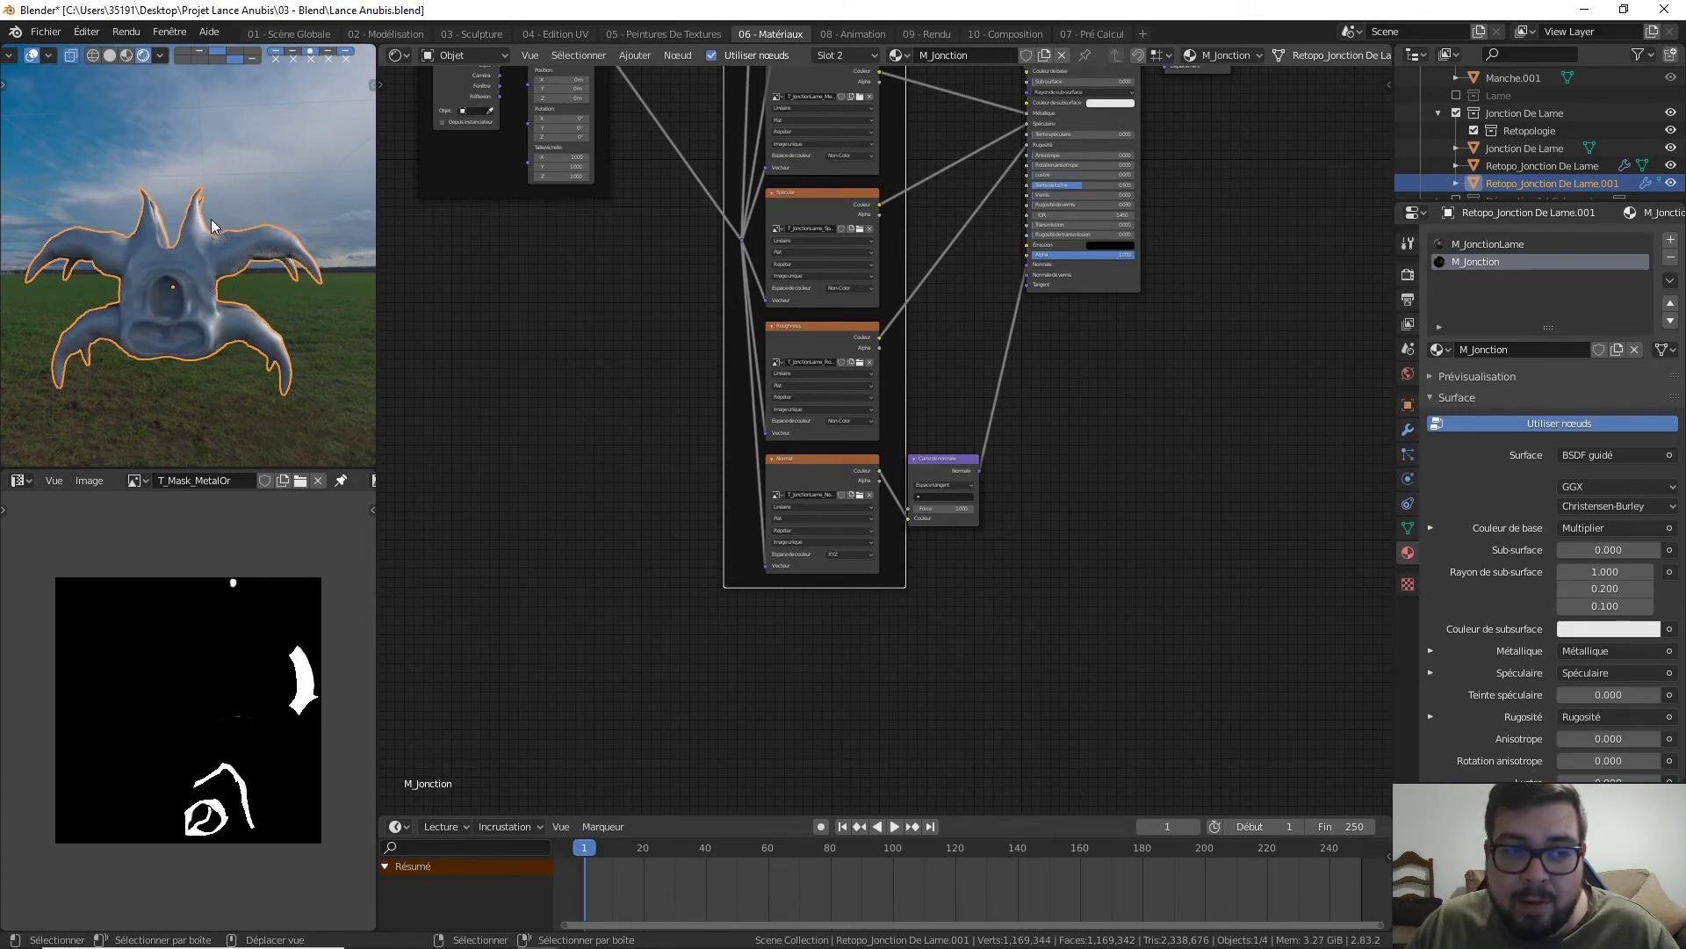
scroll(265, 286, up, 5)
middle_drag(266, 286, 212, 292)
scroll(281, 202, down, 7)
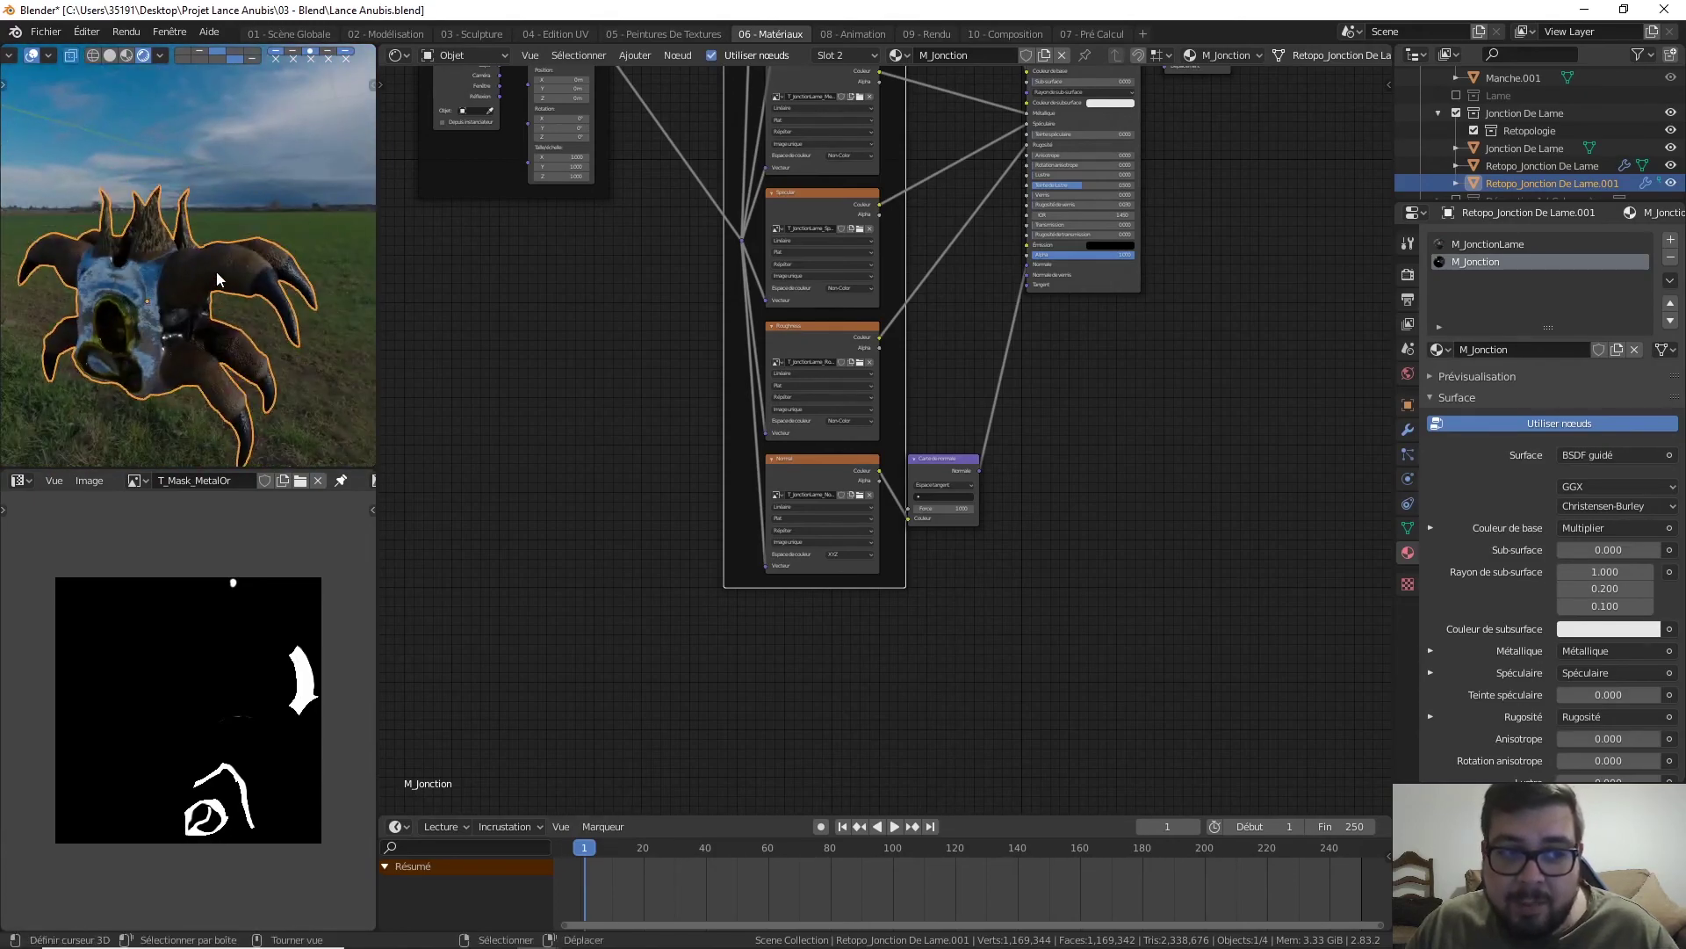